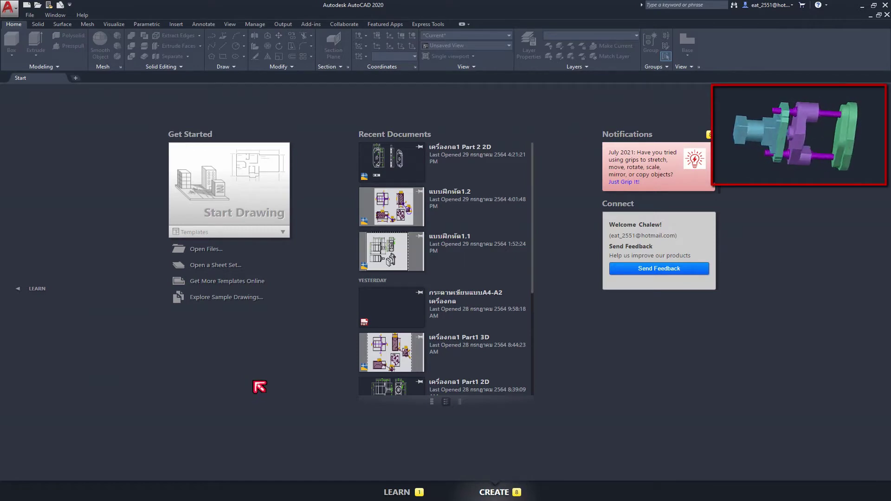
# - Open the Part 2 2D .dwg from the Part 2 folder, one level up
pyautogui.click(38, 7)
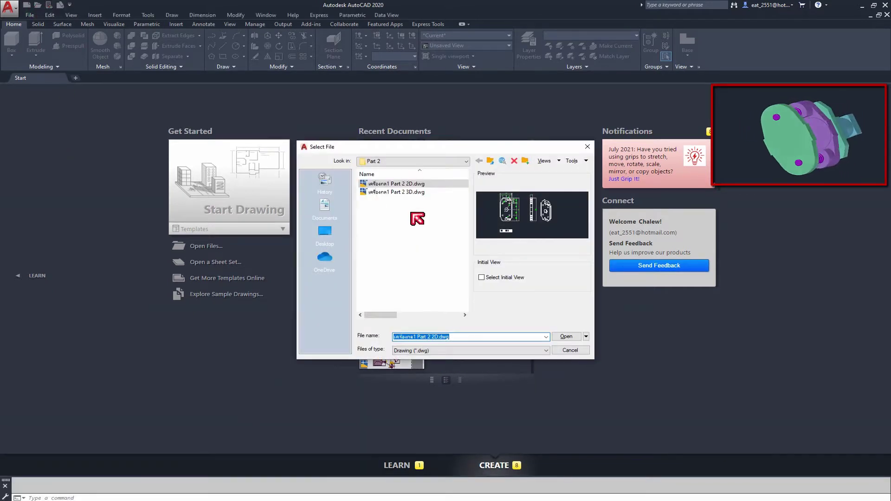
pyautogui.click(490, 161)
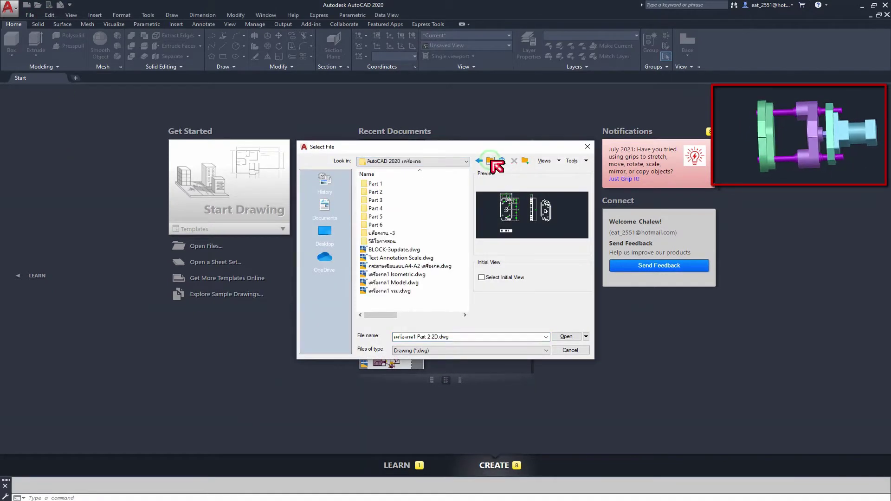
pyautogui.doubleClick(384, 191)
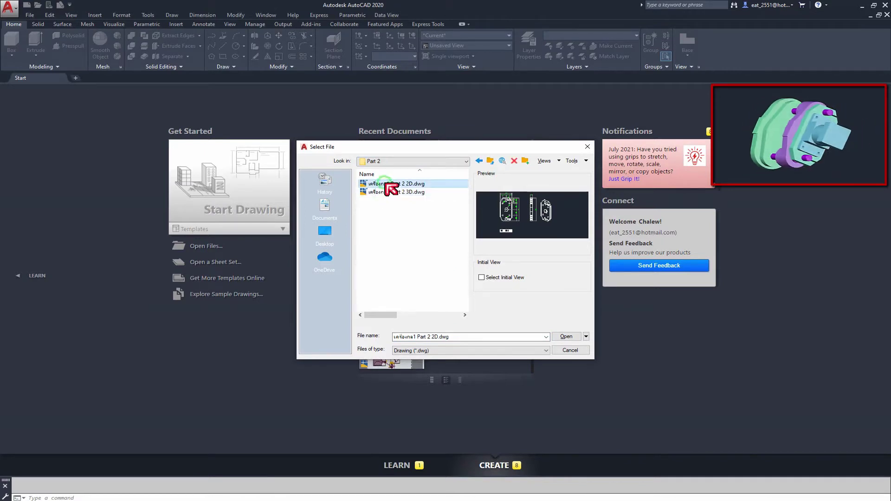
pyautogui.click(566, 336)
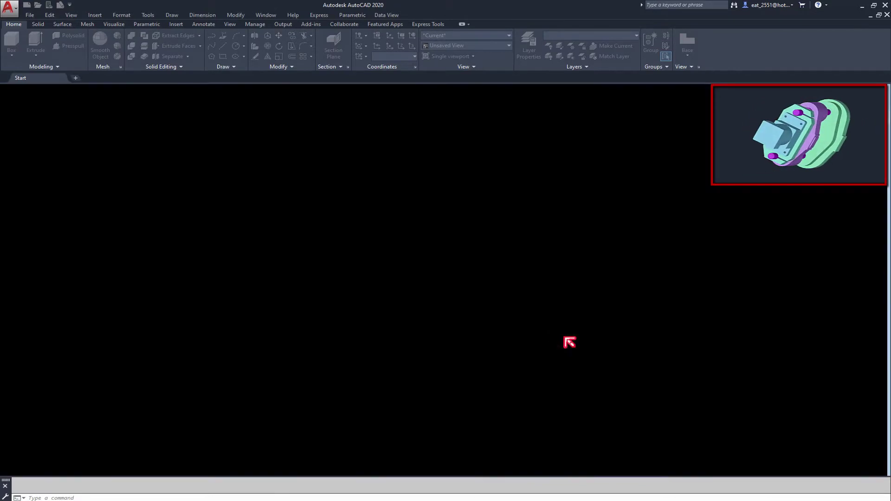
# - Continue opening the non-Autodesk Part 2 2D file past the Foreign DWG warning, then nudge the view
pyautogui.click(372, 230)
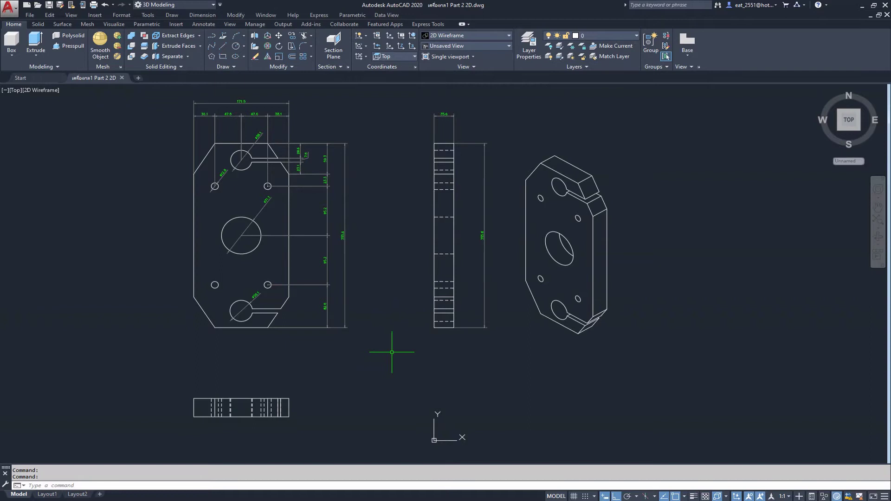
pyautogui.moveTo(409, 259); pyautogui.dragTo(412, 260, button='middle')
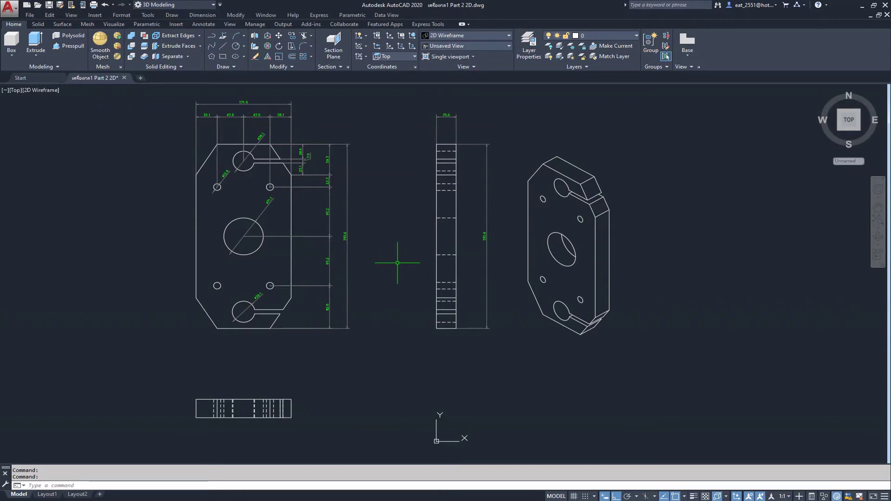
# - Open the กระดาษเขียนแบบA4-A2 เครื่องกล.dwt drawing template as a new drawing
pyautogui.click(39, 6)
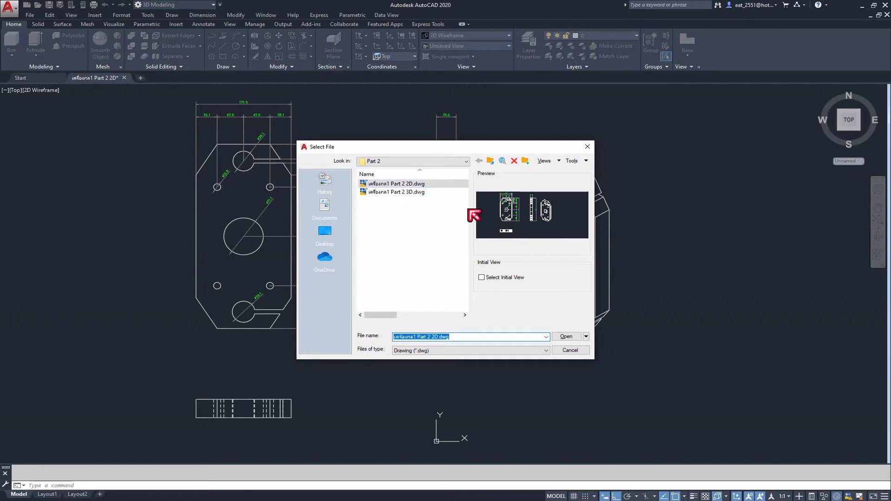
pyautogui.click(502, 351)
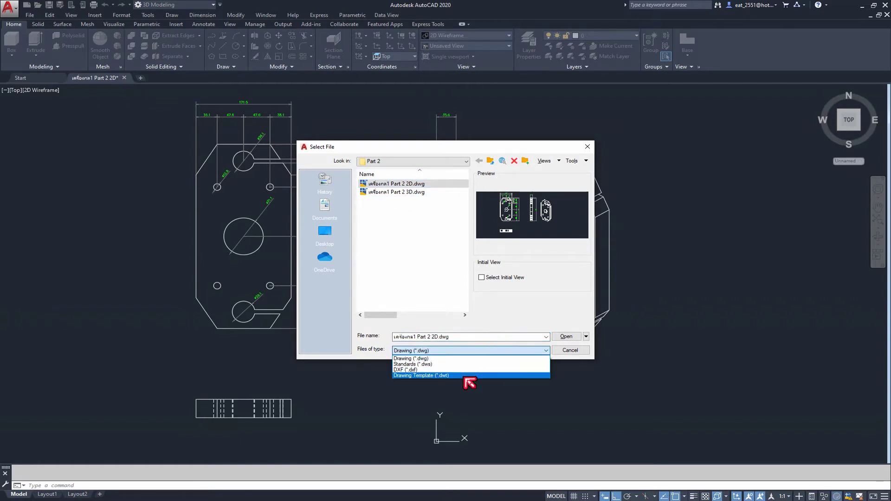
pyautogui.click(466, 382)
pyautogui.click(439, 300)
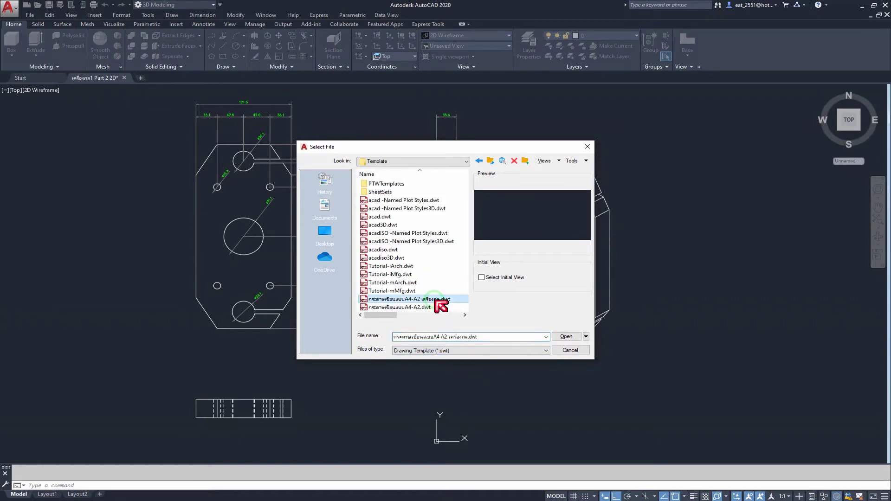
pyautogui.click(567, 337)
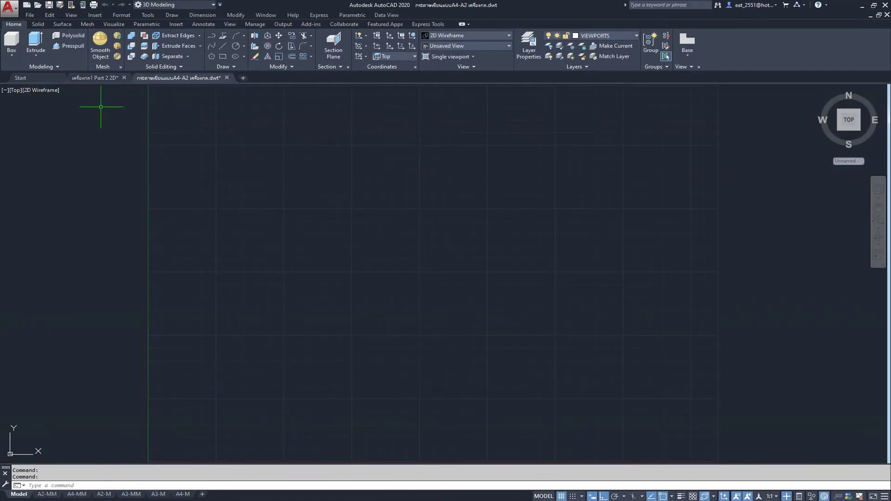
# - Window-select all Part 2 2D views and dimensions and copy them to the clipboard
pyautogui.click(104, 79)
pyautogui.scroll(-2, 398, 249)
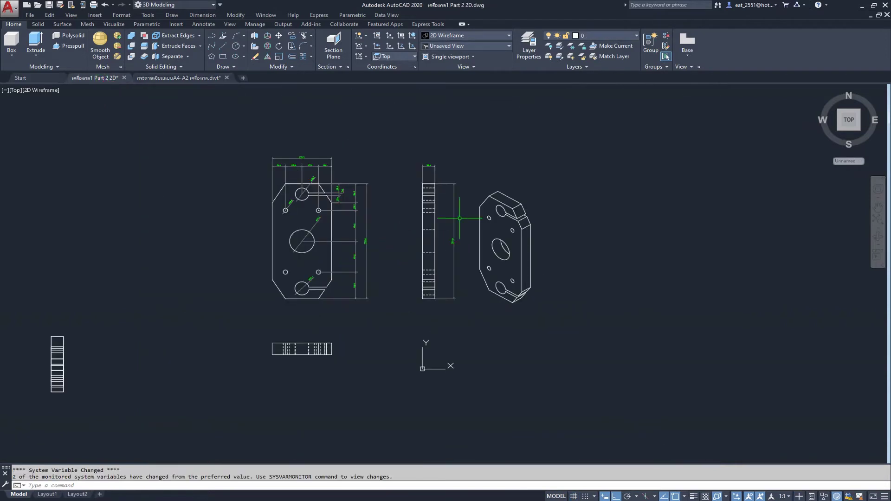
pyautogui.click(606, 131)
pyautogui.click(275, 356)
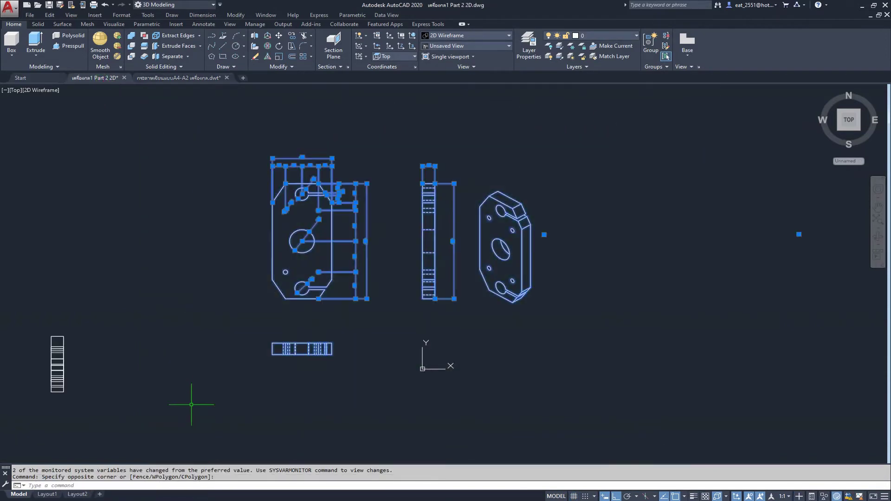
pyautogui.hotkey('ctrl', 'c')
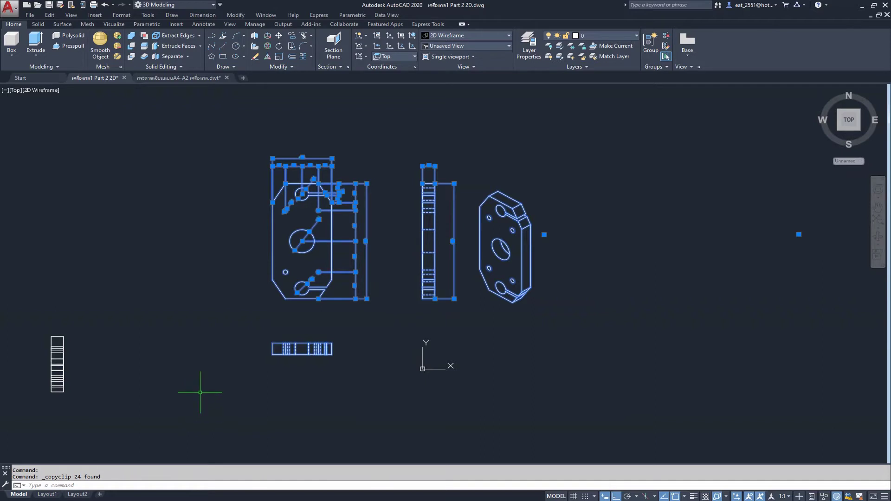
# - Paste the copied Part 2 views into the template drawing at a chosen insertion point
pyautogui.click(197, 79)
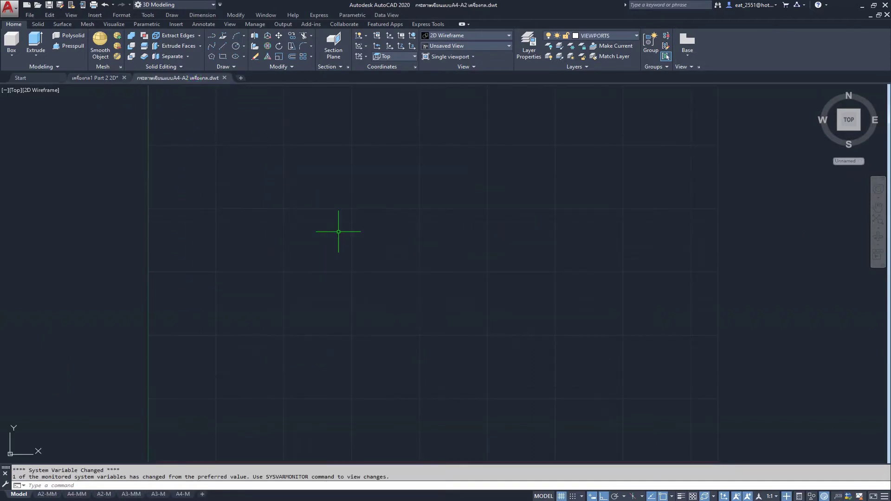
pyautogui.hotkey('ctrl', 'v')
pyautogui.scroll(-5, 339, 231)
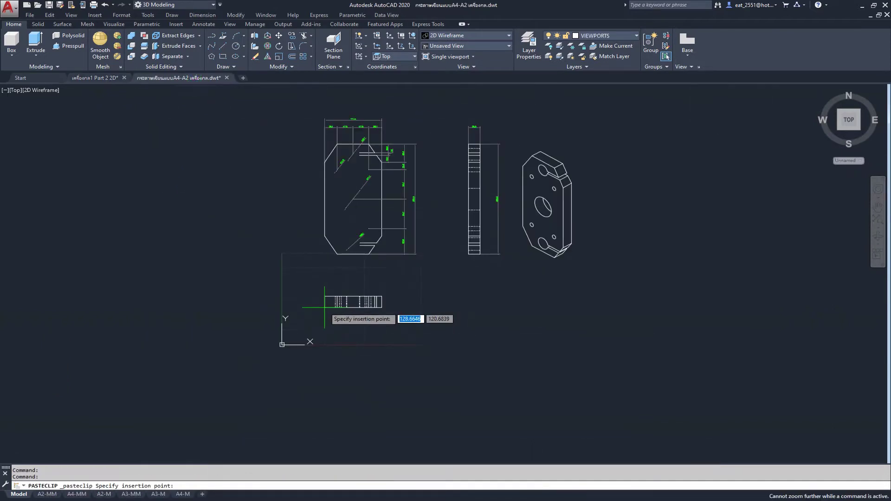
pyautogui.moveTo(306, 301); pyautogui.dragTo(319, 399, button='middle')
pyautogui.click(319, 399)
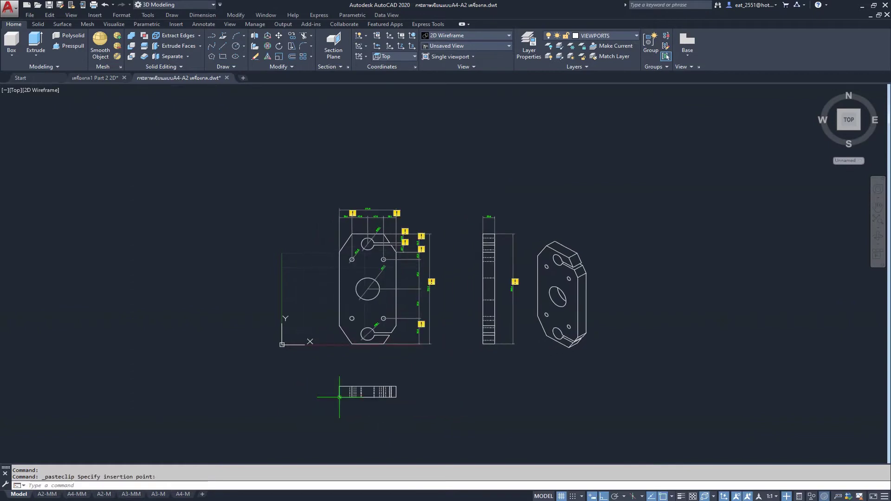
pyautogui.scroll(2, 454, 327)
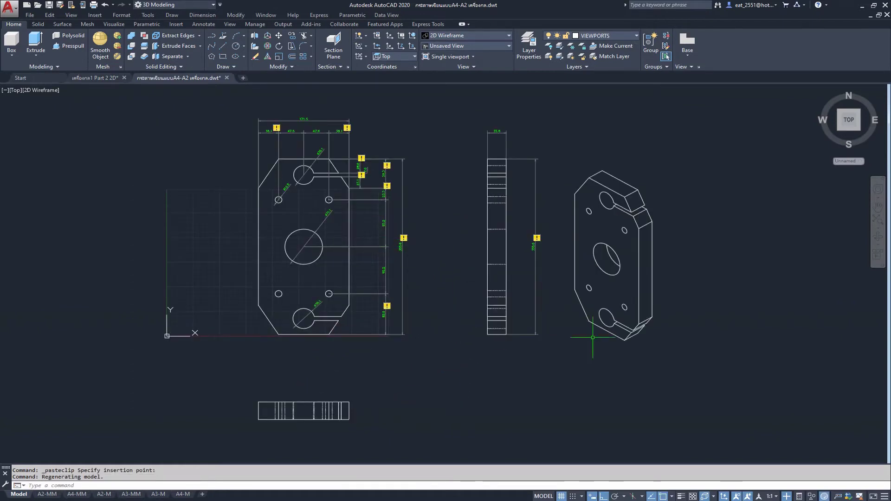
# - Turn off the grid and the Annotation Monitor, then select and deselect the side view
pyautogui.click(562, 496)
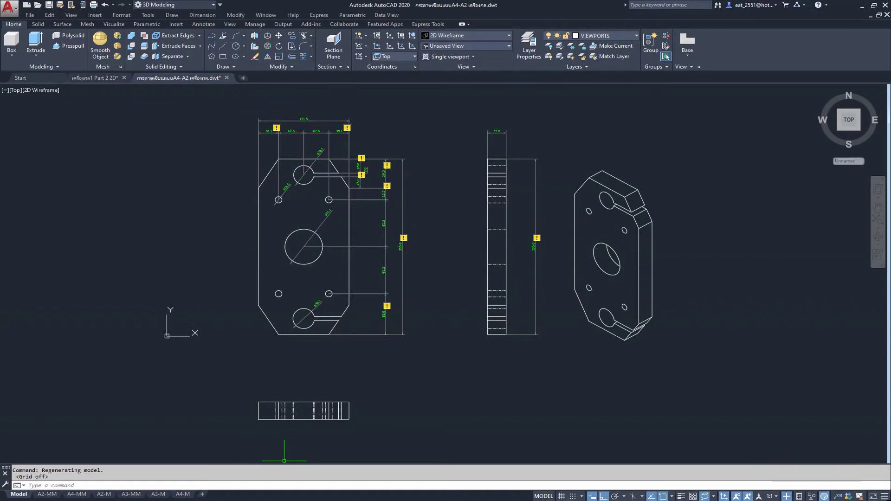
pyautogui.click(885, 496)
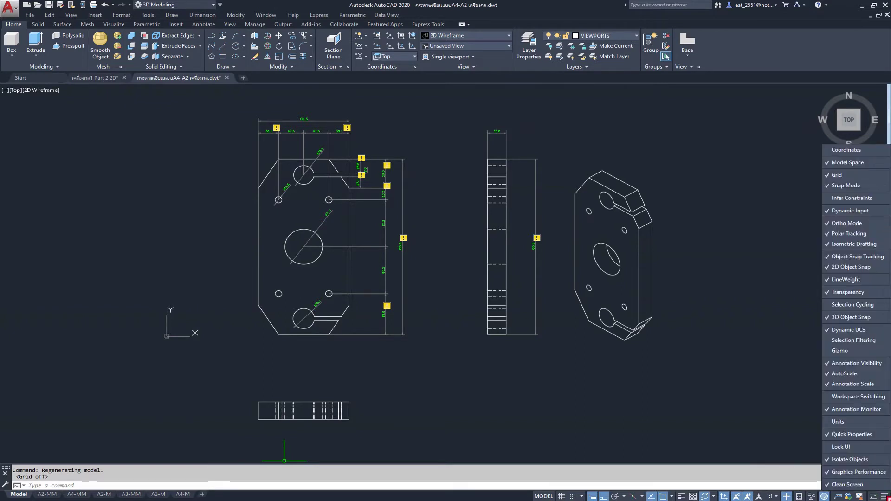
pyautogui.click(864, 411)
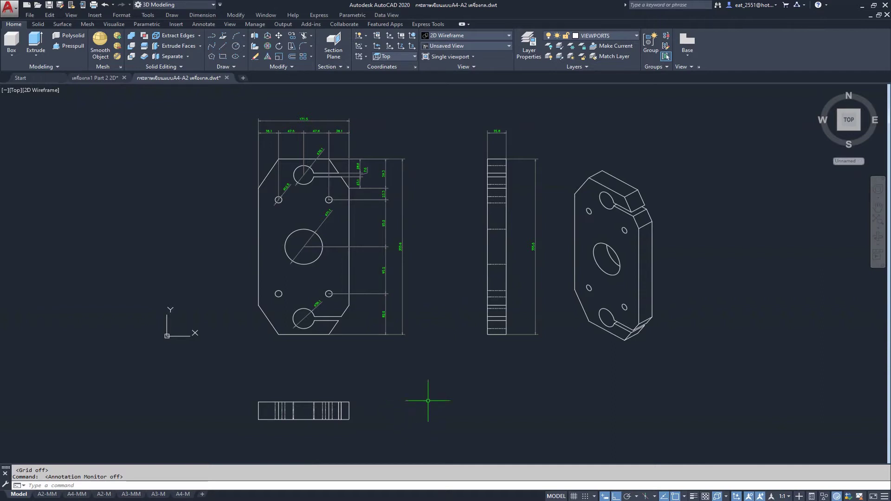
pyautogui.click(488, 191)
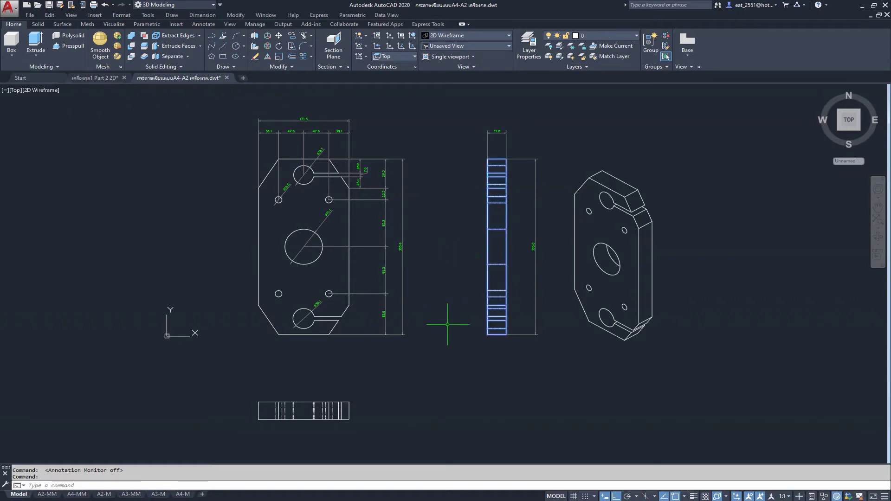
pyautogui.press('Escape')
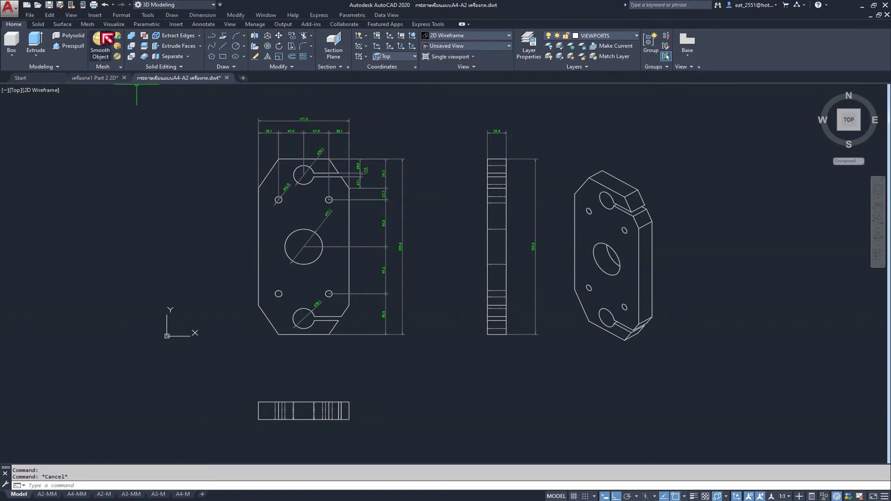
# - Open the isometric view block A$C12e601ed in the Block Editor
pyautogui.click(176, 24)
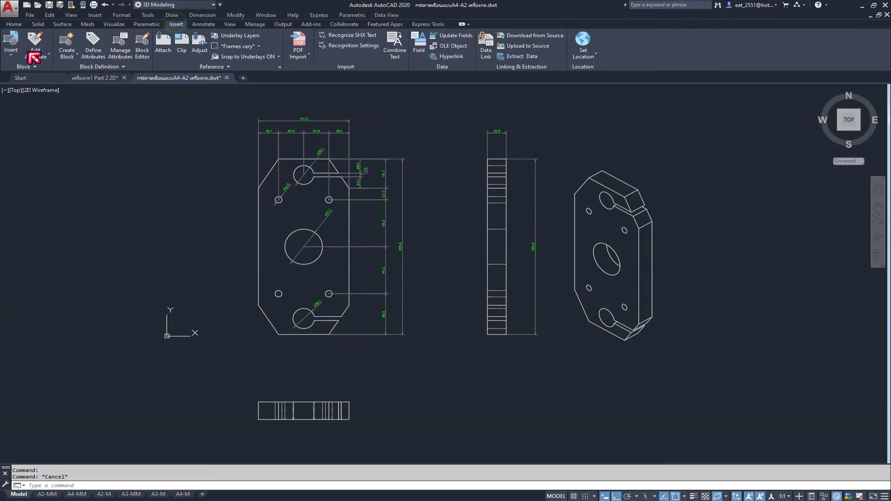
pyautogui.click(11, 51)
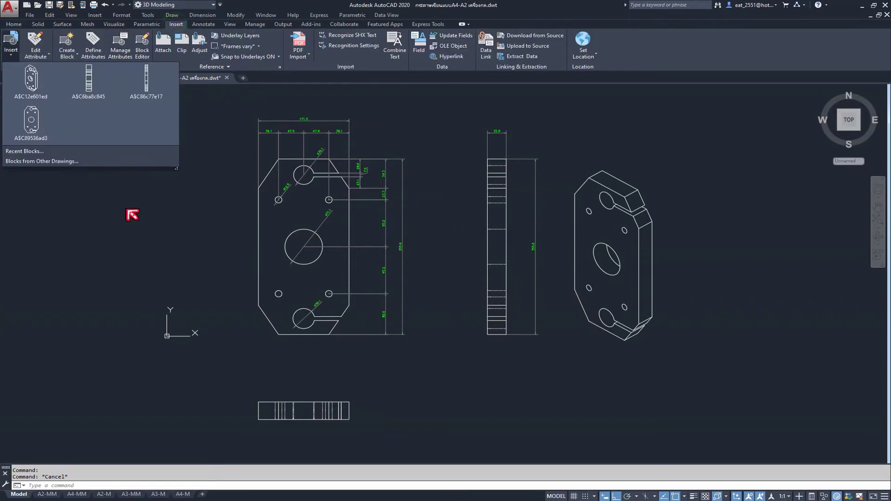
pyautogui.click(227, 232)
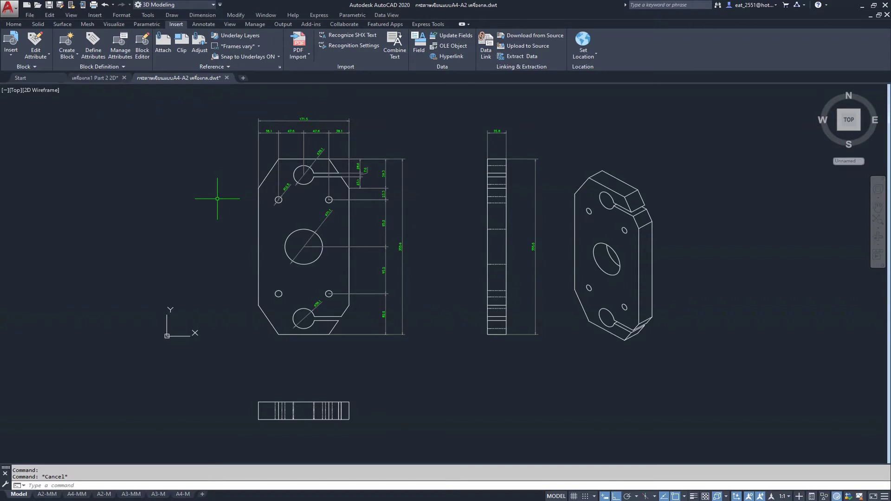
pyautogui.doubleClick(618, 202)
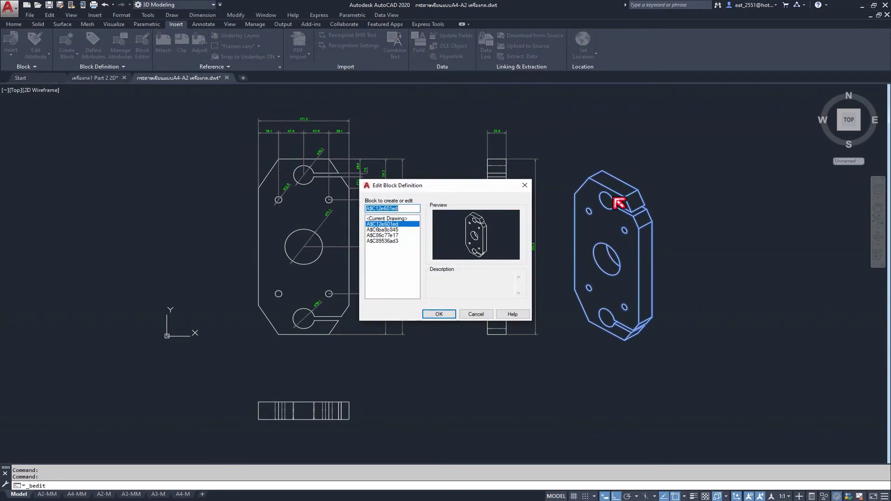
pyautogui.click(434, 315)
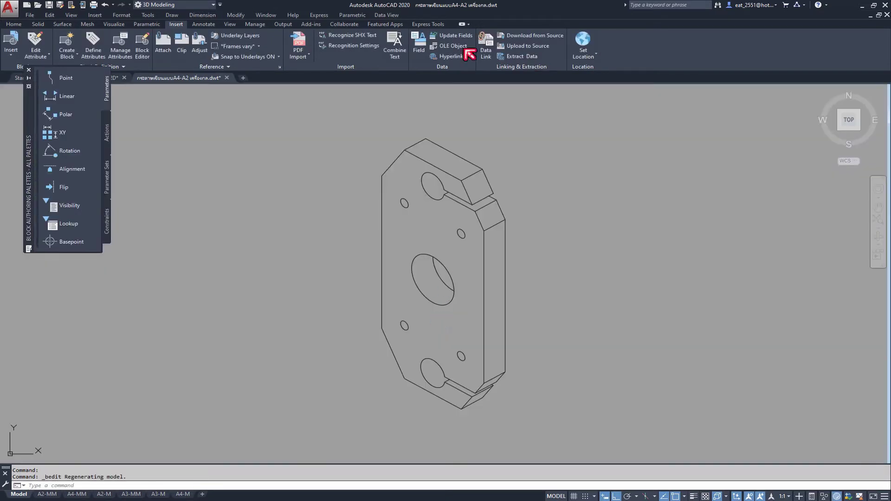
# - Make the green Text layer current in the Block Editor
pyautogui.click(564, 122)
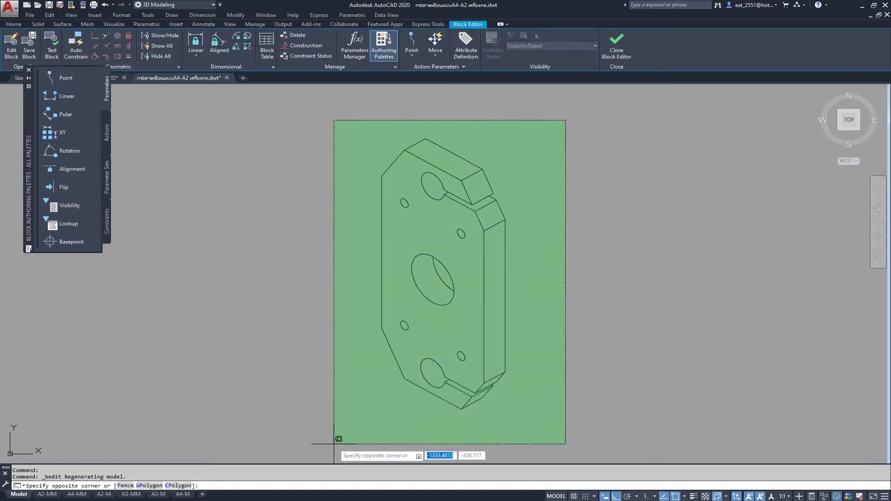
pyautogui.click(342, 429)
pyautogui.click(13, 24)
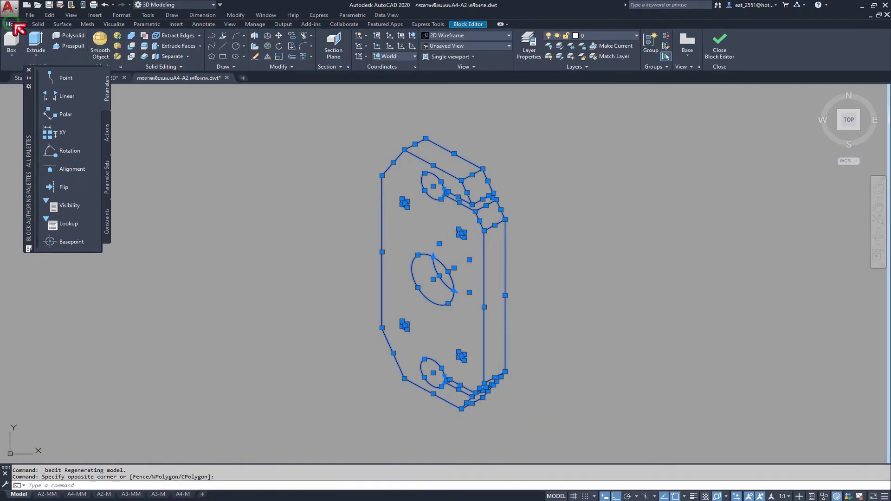
pyautogui.click(608, 36)
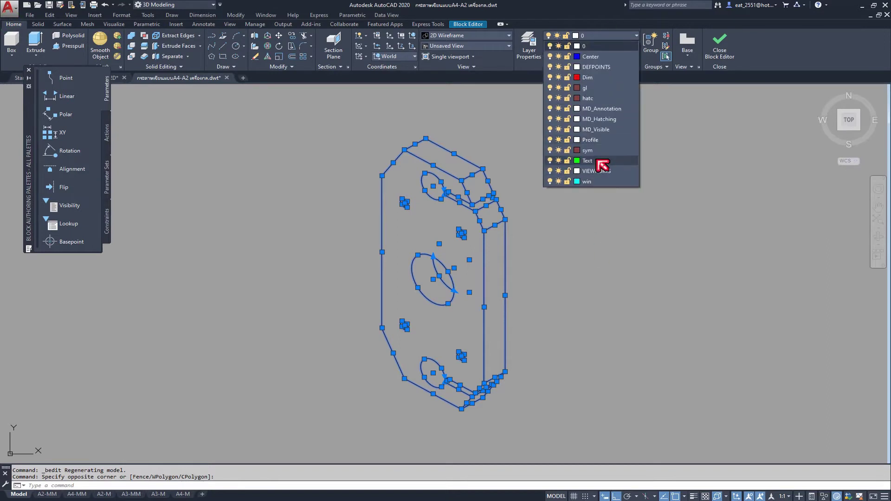
pyautogui.click(597, 161)
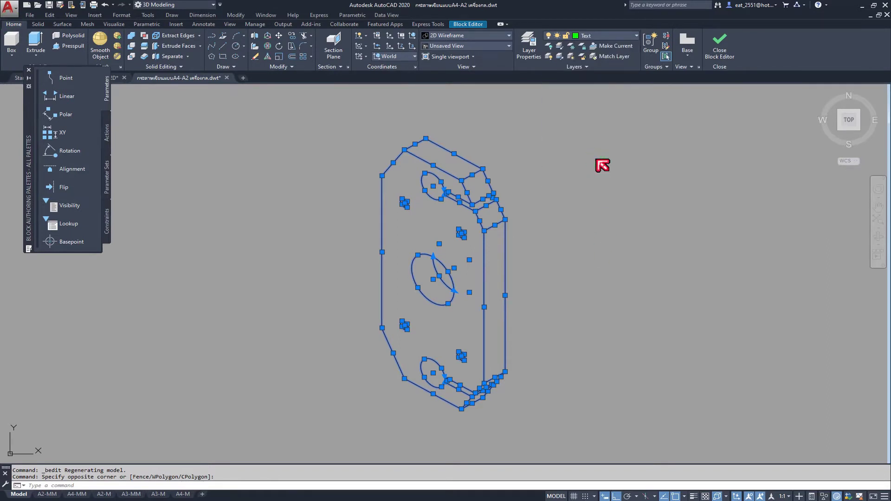
pyautogui.press('Escape')
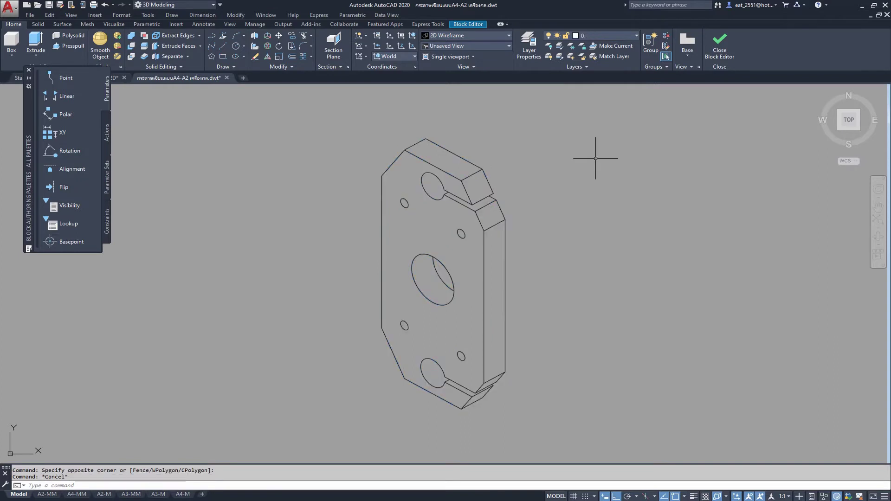
# - Set all isometric block geometry to ByLayer colour and save the block
pyautogui.click(561, 112)
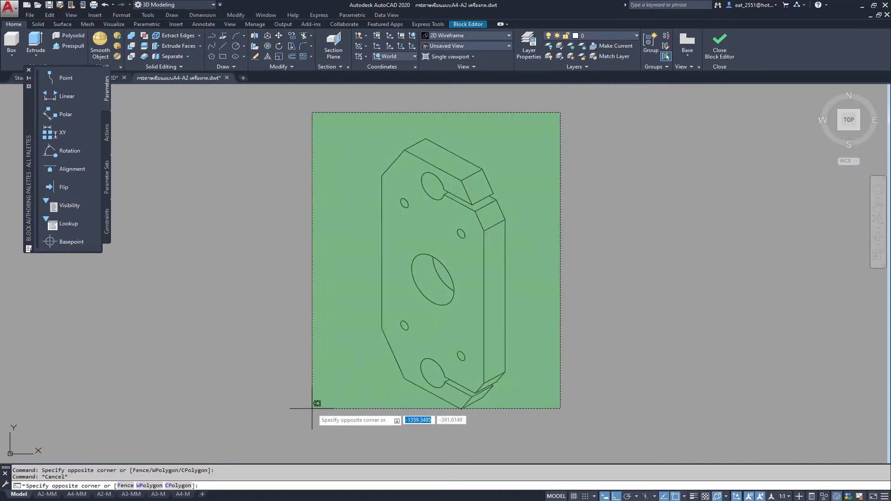
pyautogui.click(312, 415)
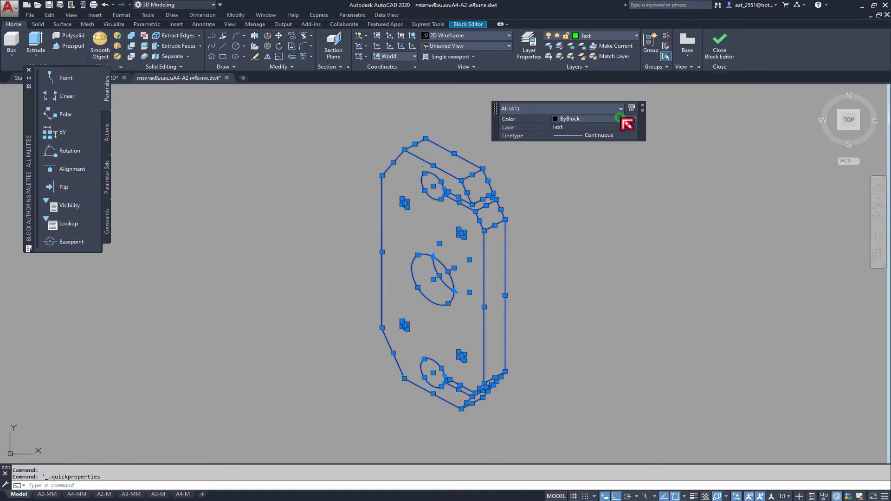
pyautogui.click(630, 120)
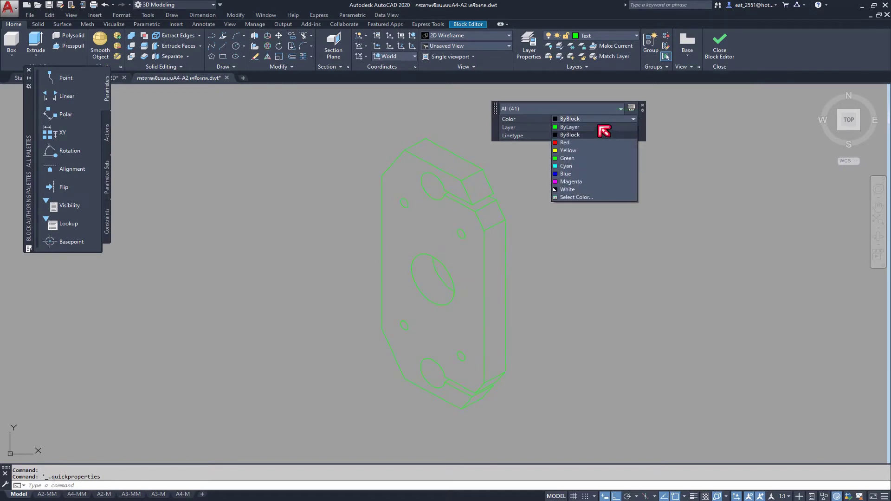
pyautogui.click(598, 126)
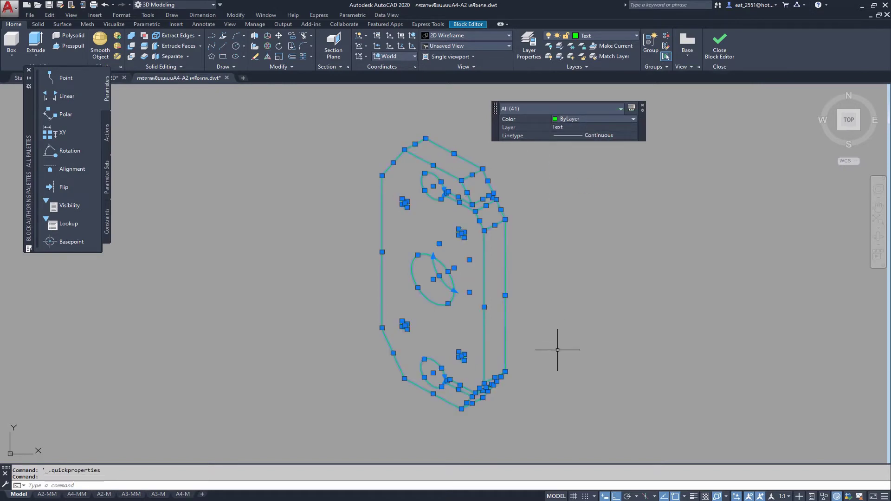
pyautogui.press('Escape')
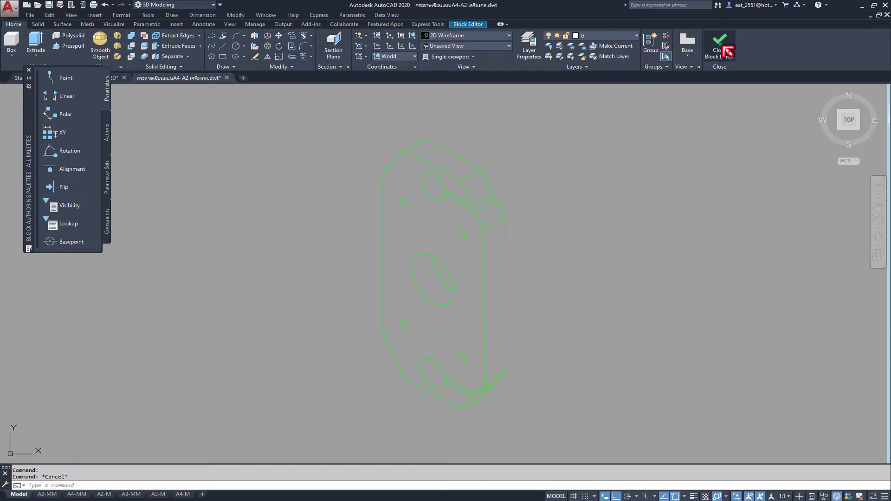
pyautogui.click(720, 46)
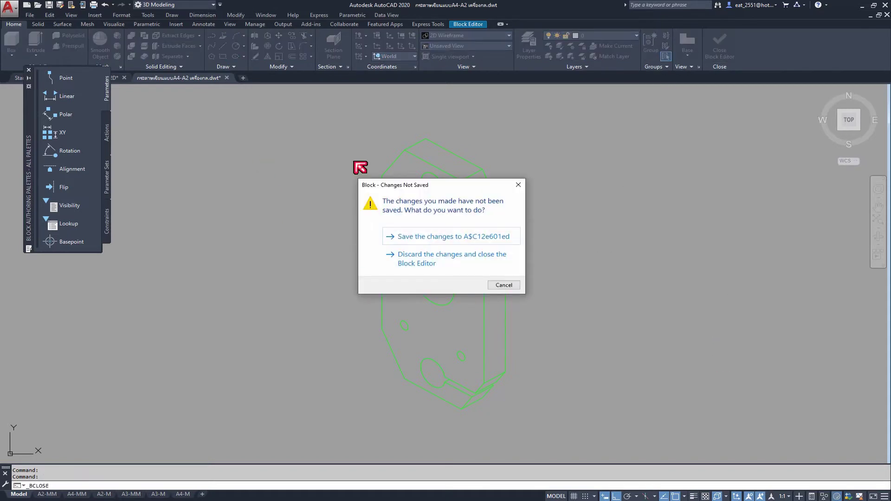
pyautogui.click(436, 238)
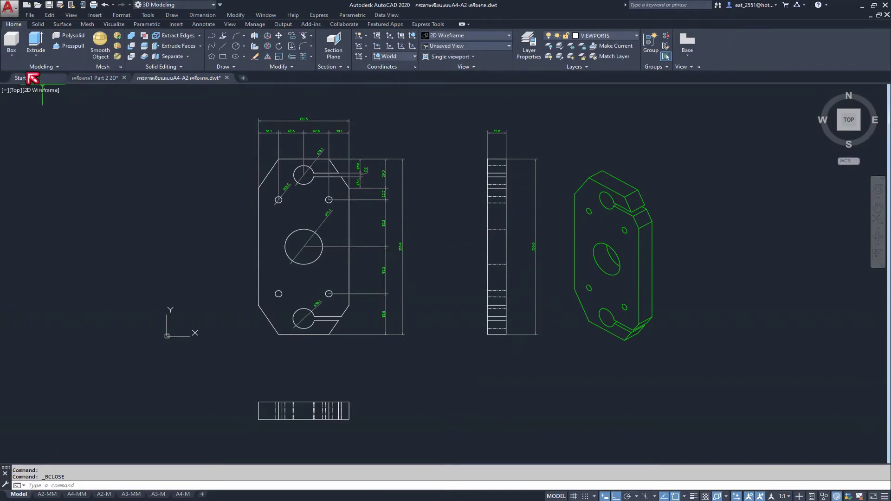
# - Open the side-view block A$C86c77e17 in the Block Editor
pyautogui.click(176, 24)
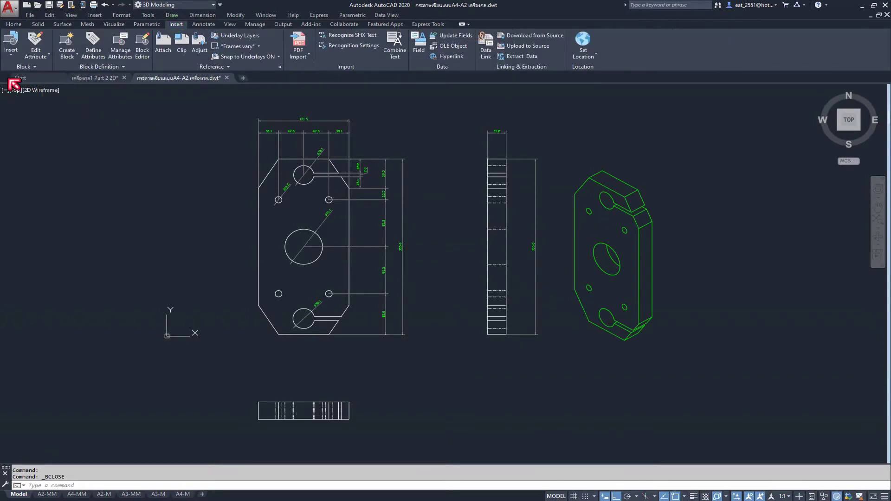
pyautogui.click(14, 53)
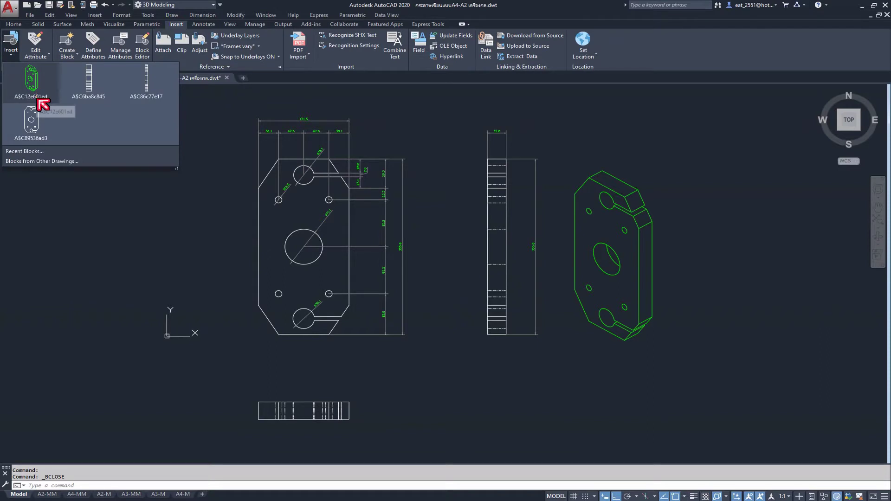
pyautogui.doubleClick(490, 184)
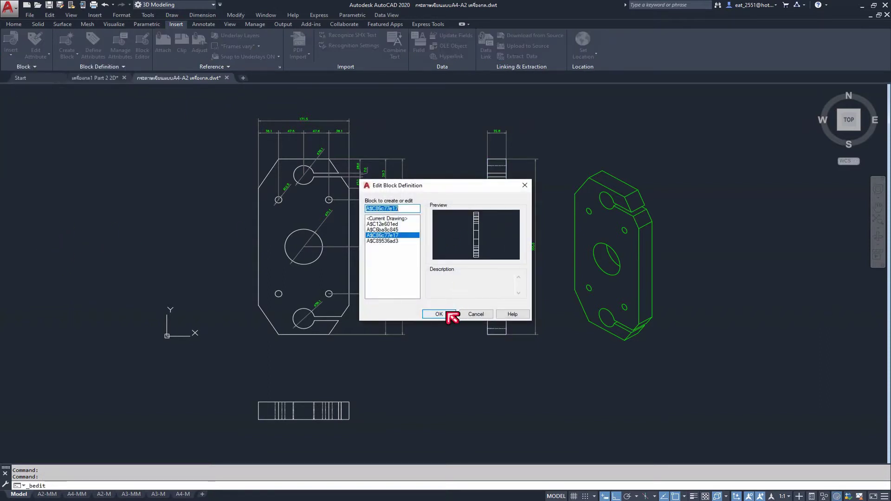
pyautogui.click(448, 314)
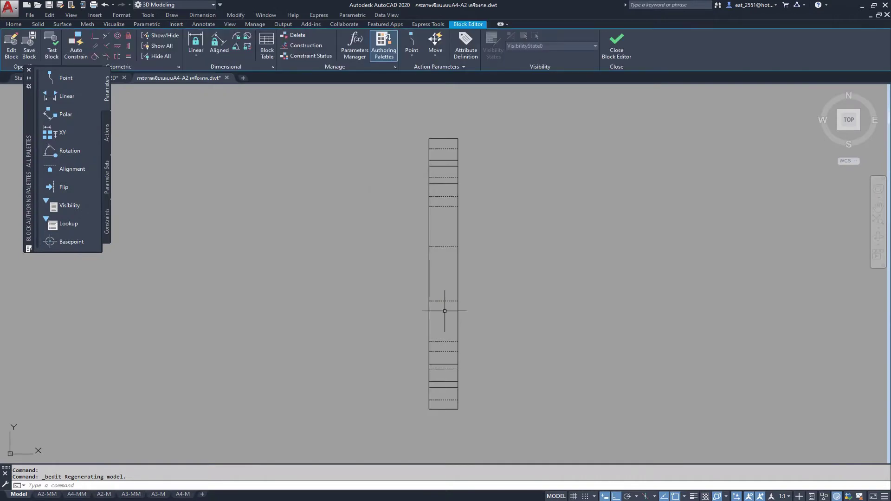
# - Set all the side-view block's lines to Green and save the block
pyautogui.click(509, 114)
pyautogui.click(361, 398)
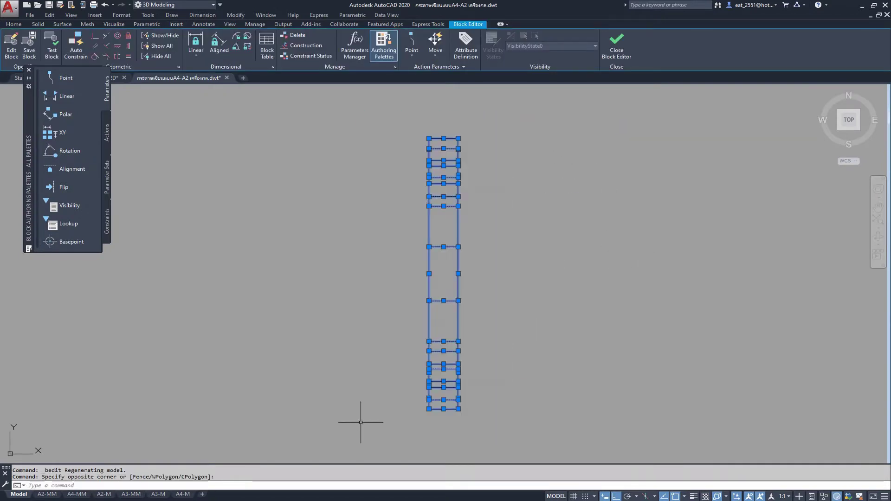
pyautogui.click(444, 166)
pyautogui.press('Escape')
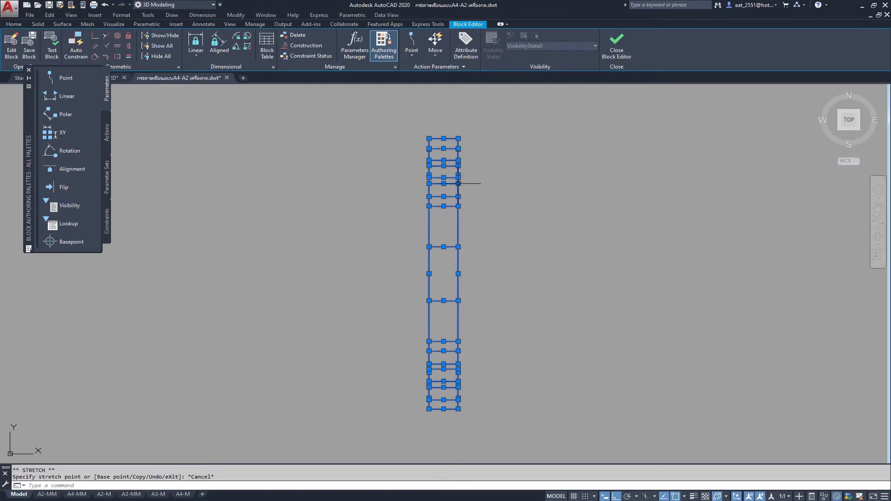
pyautogui.hotkey('ctrl', 'shift', 'p')
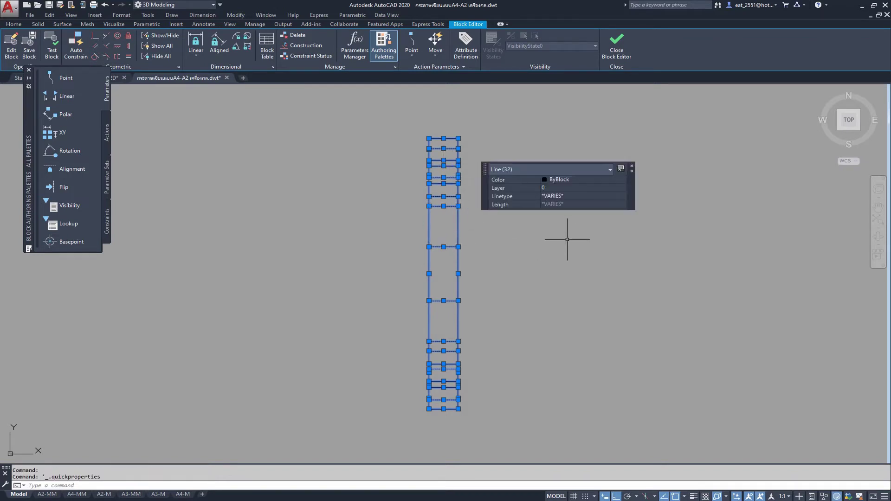
pyautogui.click(623, 185)
pyautogui.click(569, 219)
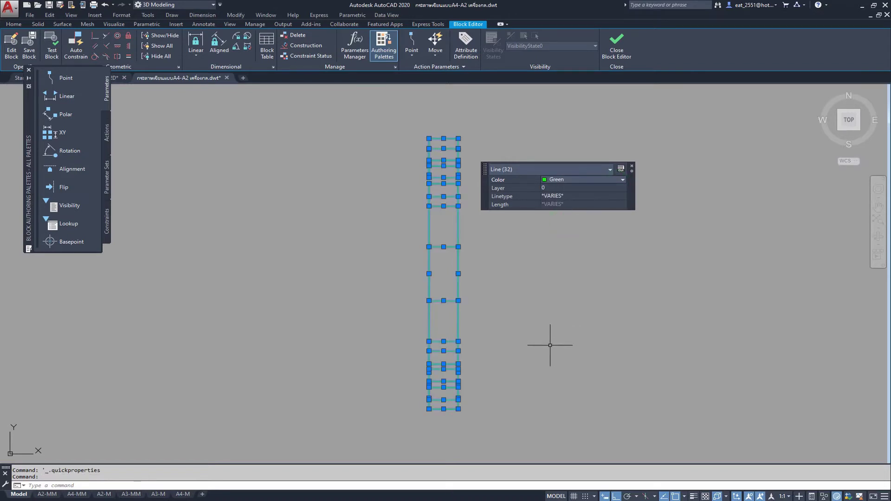
pyautogui.press('Escape')
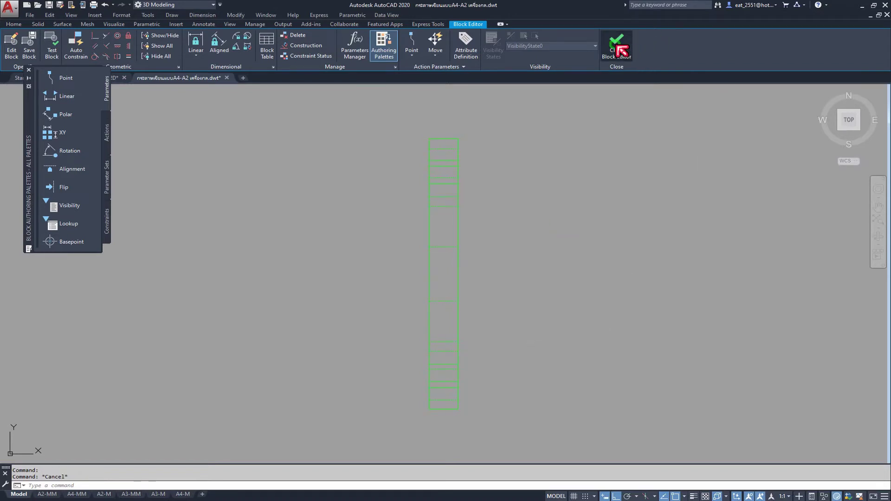
pyautogui.click(617, 46)
pyautogui.click(444, 237)
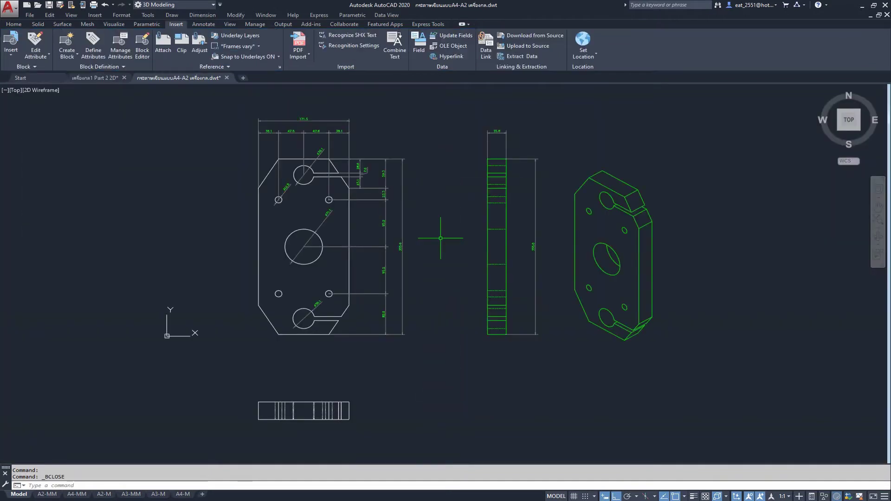
# - Edit the front-view plate block, colour all its lines Green, and save it
pyautogui.doubleClick(349, 272)
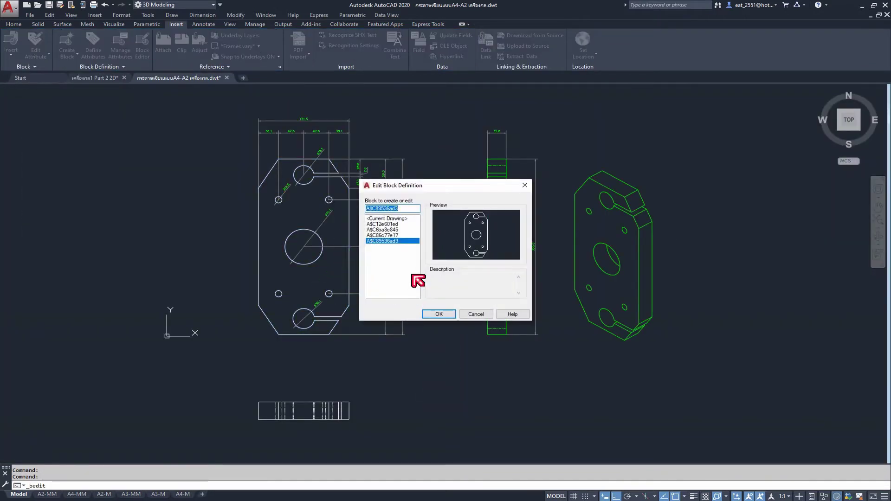
pyautogui.click(439, 314)
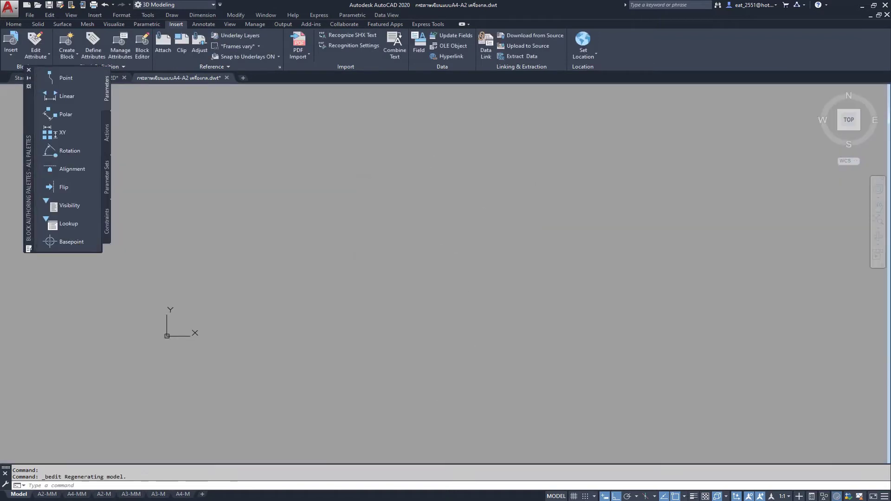
pyautogui.click(554, 112)
pyautogui.click(346, 434)
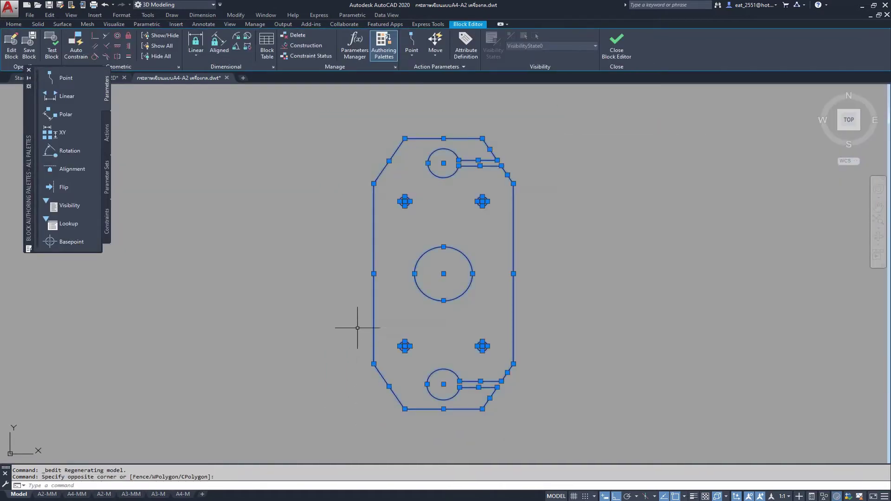
pyautogui.hotkey('ctrl', 'shift', 'p')
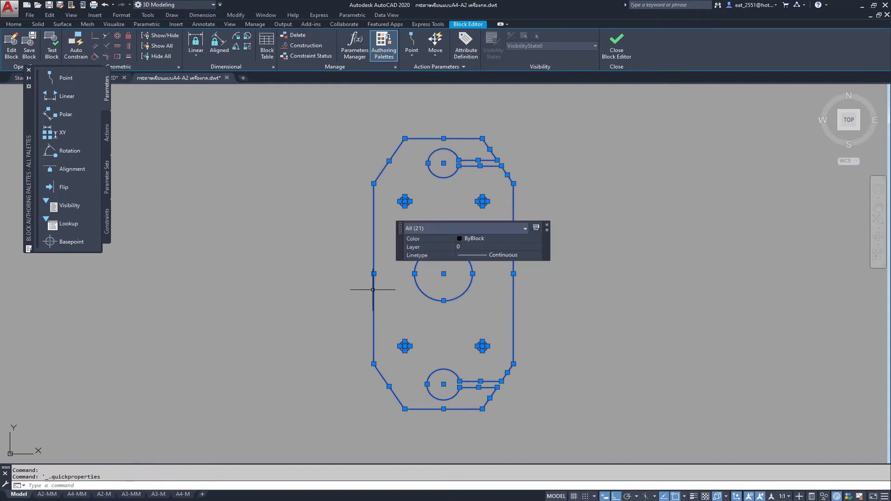
pyautogui.click(538, 238)
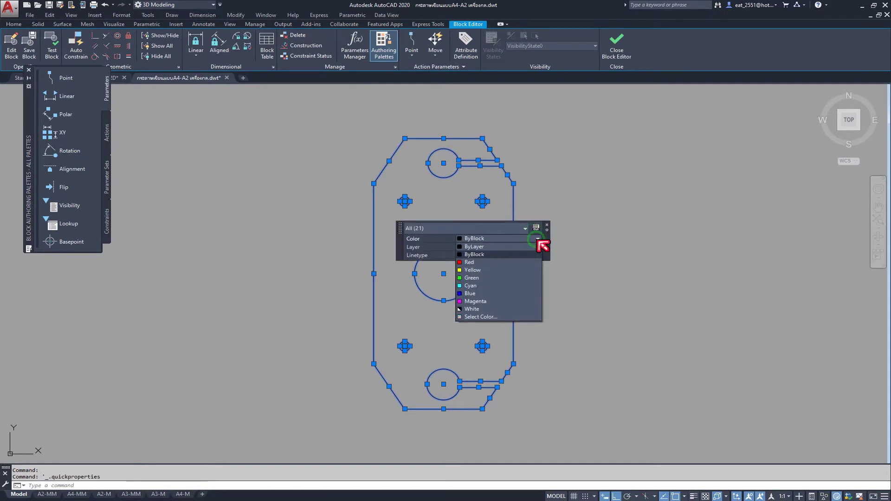
pyautogui.click(483, 278)
pyautogui.click(618, 47)
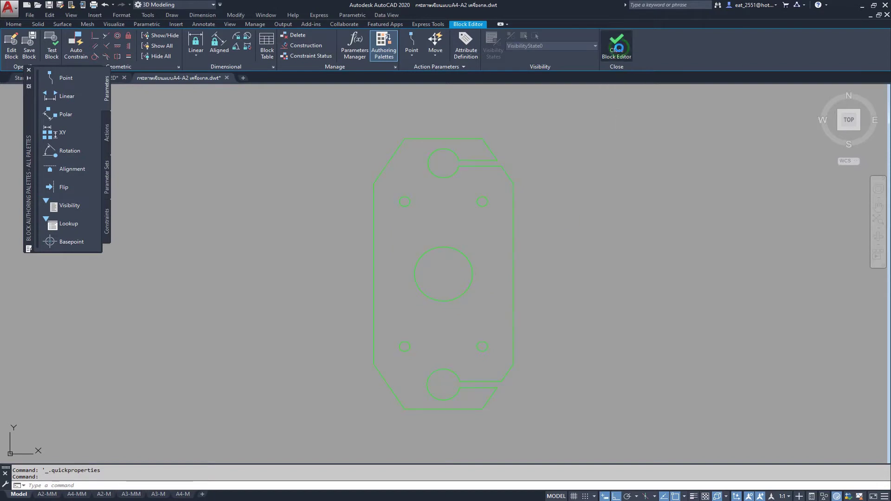
pyautogui.click(439, 239)
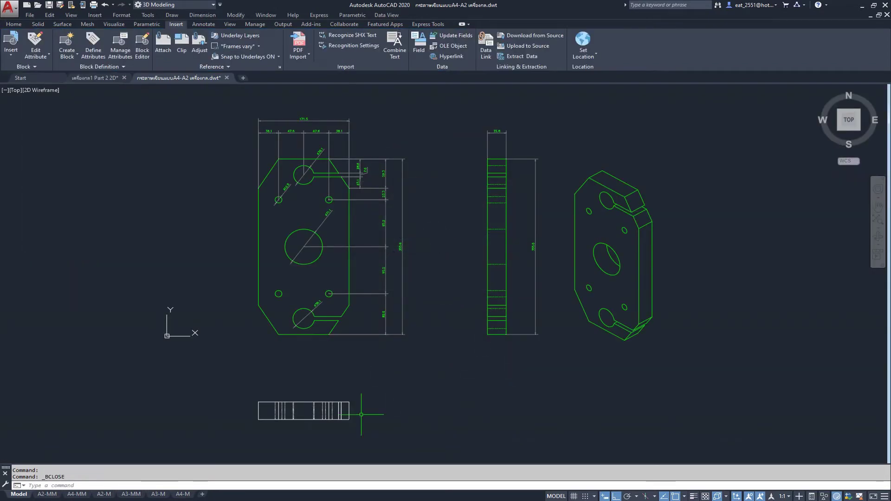
# - Edit the bottom strip block A$C8ba8c845, set its 28 lines to Green, and save it
pyautogui.doubleClick(330, 413)
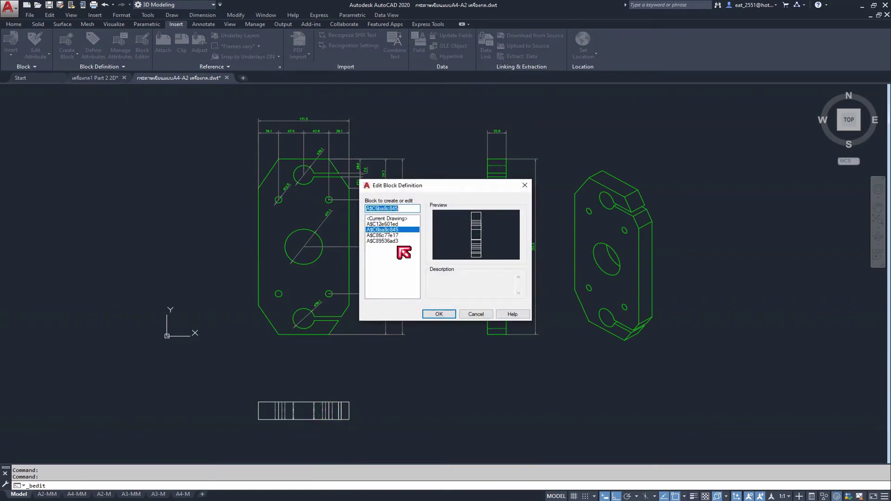
pyautogui.click(438, 314)
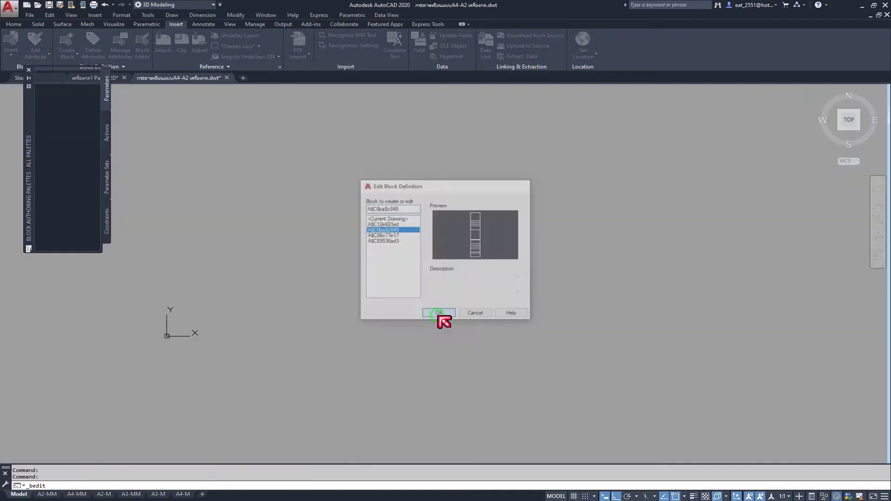
pyautogui.click(529, 110)
pyautogui.click(351, 425)
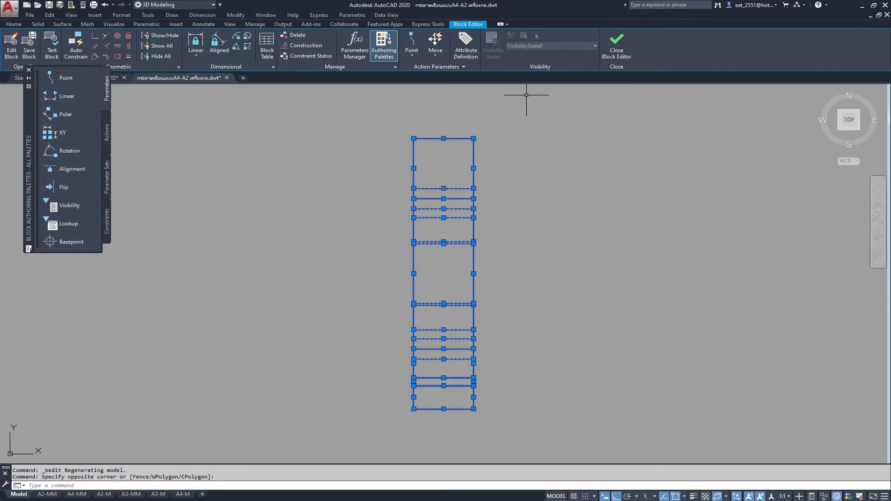
pyautogui.doubleClick(414, 228)
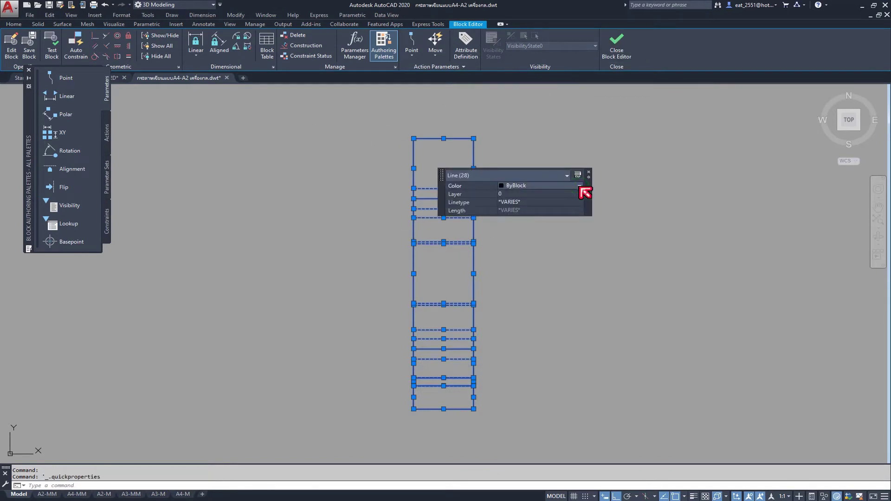
pyautogui.click(580, 186)
pyautogui.click(511, 228)
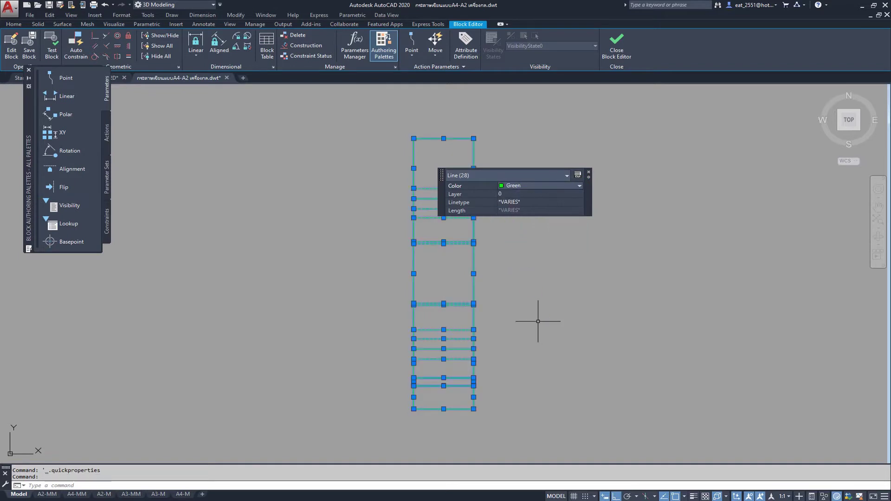
pyautogui.click(611, 45)
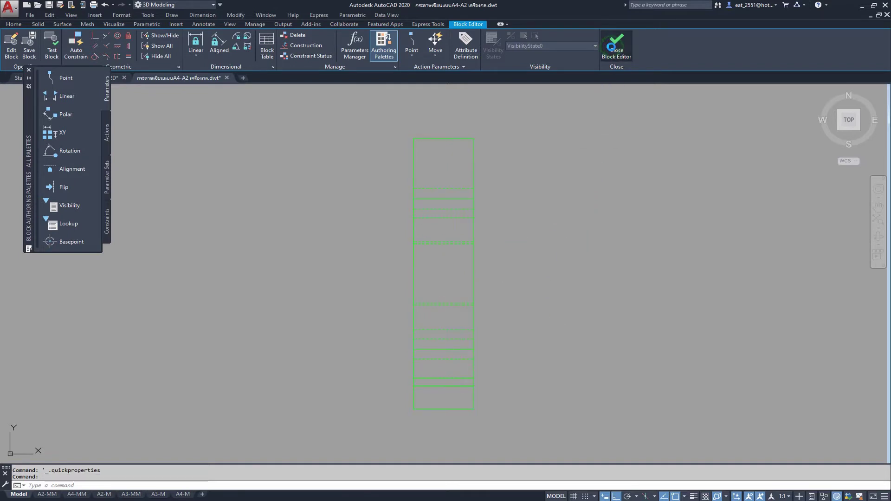
pyautogui.click(422, 239)
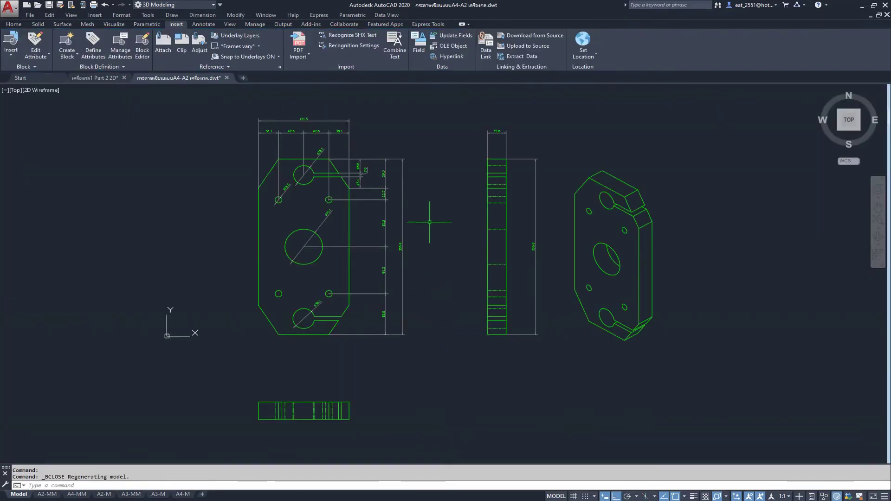
pyautogui.scroll(-3, 404, 225)
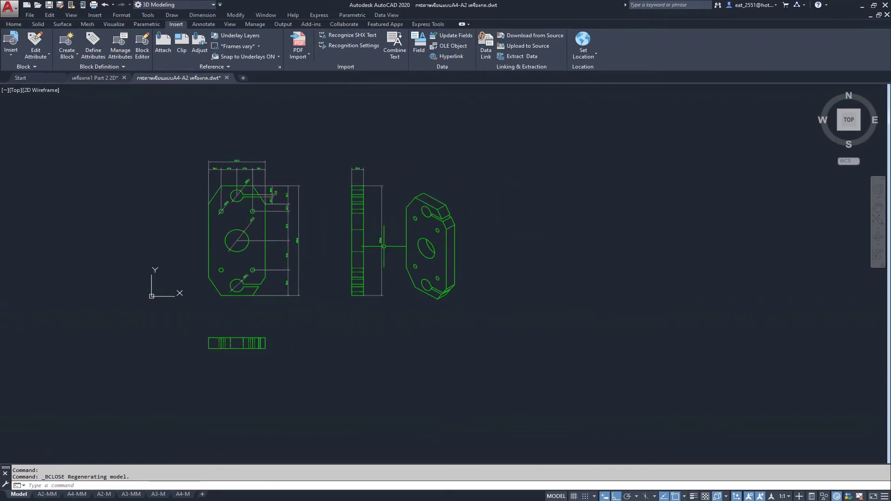
pyautogui.scroll(4, 204, 219)
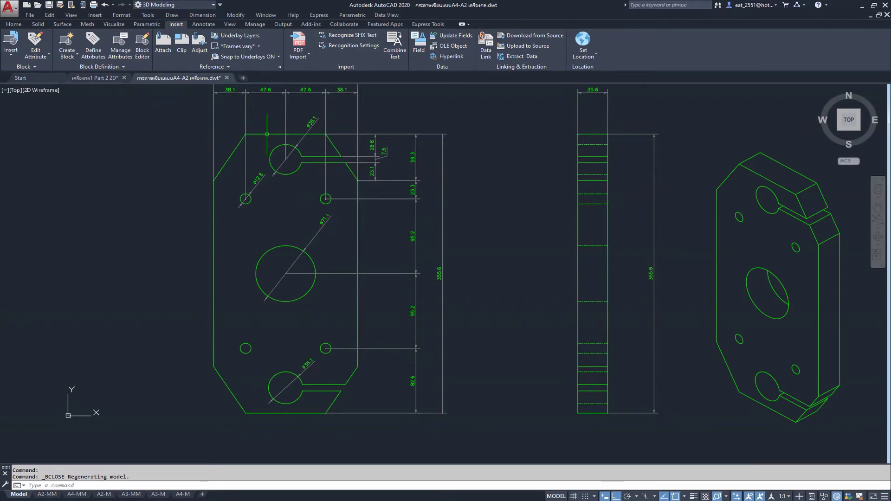
pyautogui.scroll(-2, 621, 295)
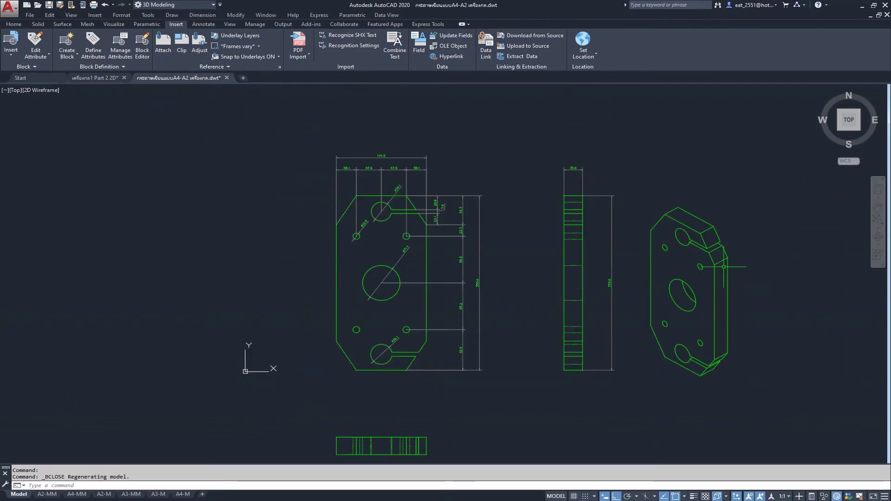
pyautogui.moveTo(703, 257)
pyautogui.mouseDown(button='middle')
pyautogui.moveTo(466, 259)
pyautogui.moveTo(498, 262)
pyautogui.mouseUp(button='middle')
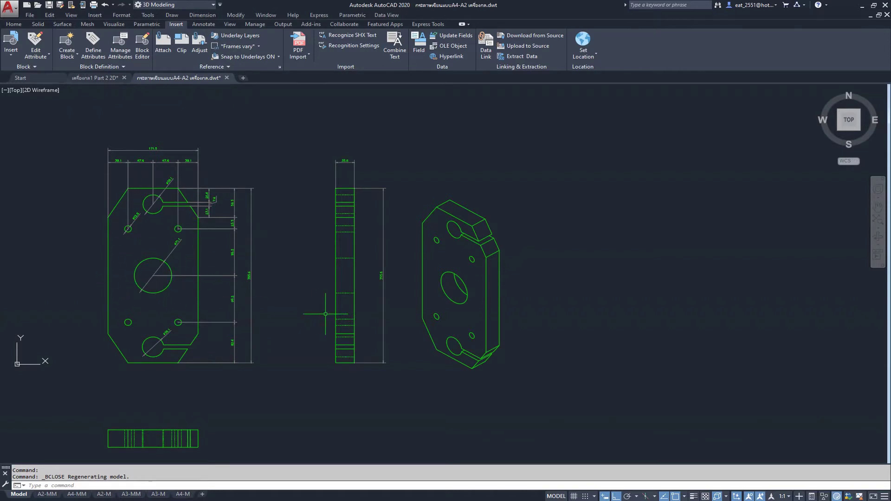
pyautogui.scroll(2, 144, 249)
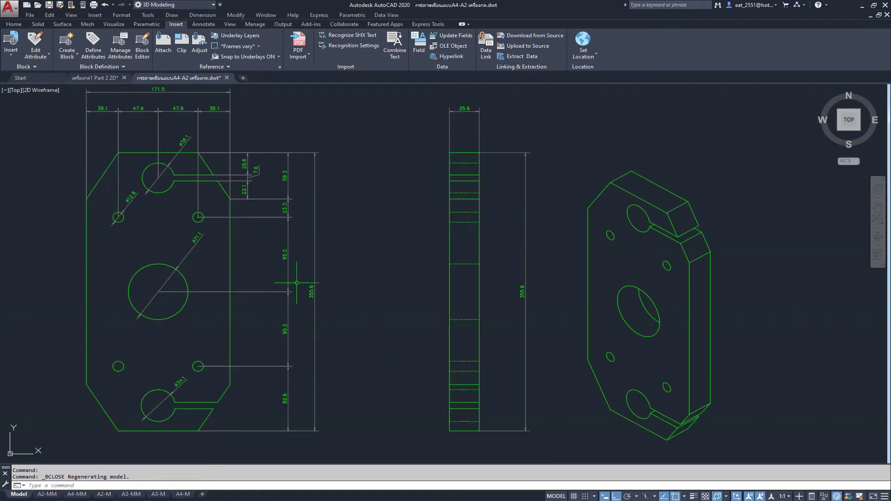
pyautogui.scroll(4, 312, 298)
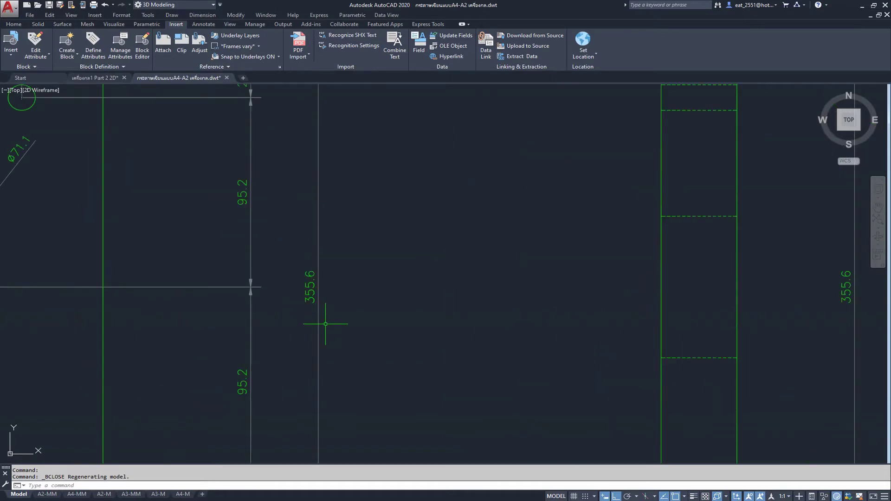
pyautogui.scroll(-4, 325, 324)
pyautogui.scroll(2, 203, 146)
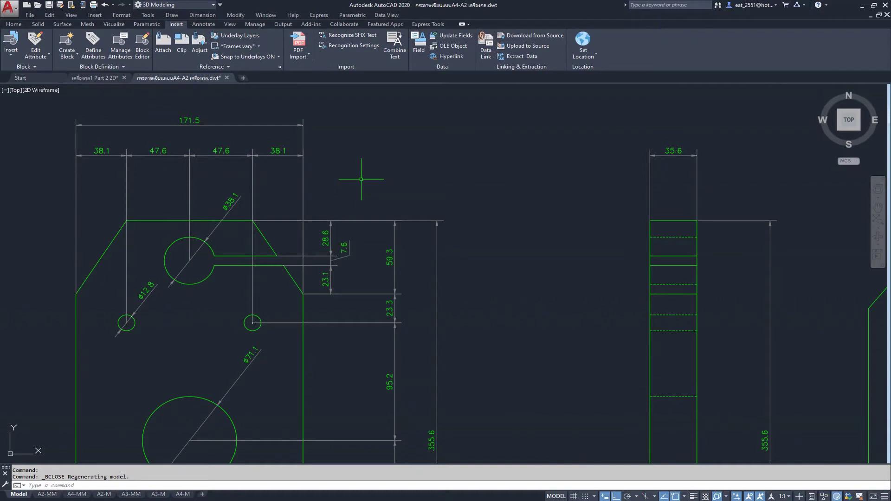
pyautogui.scroll(-3, 361, 179)
pyautogui.moveTo(410, 215)
pyautogui.mouseDown(button='middle')
pyautogui.moveTo(336, 198)
pyautogui.moveTo(338, 225)
pyautogui.mouseUp(button='middle')
# - Make Profile the current layer
pyautogui.click(14, 24)
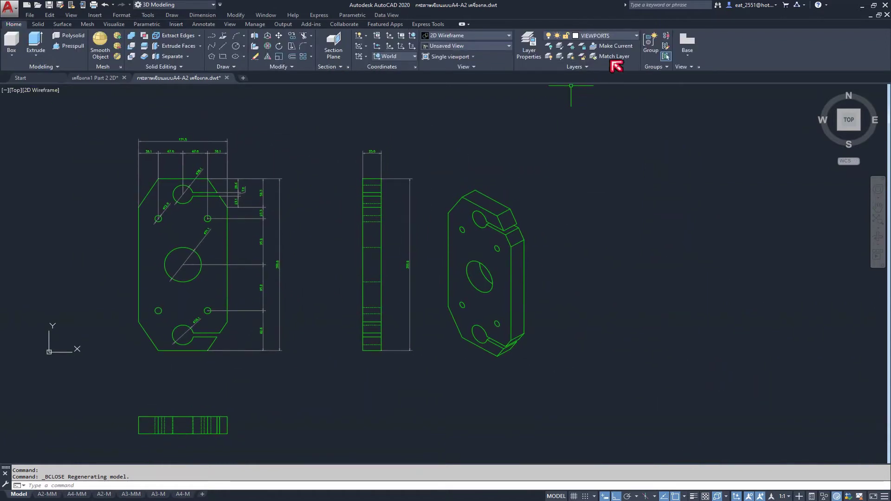
pyautogui.click(617, 36)
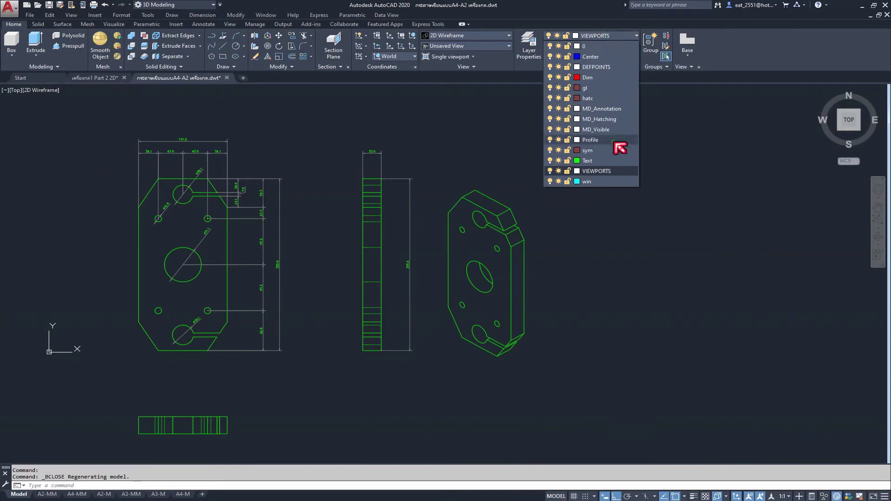
pyautogui.click(615, 140)
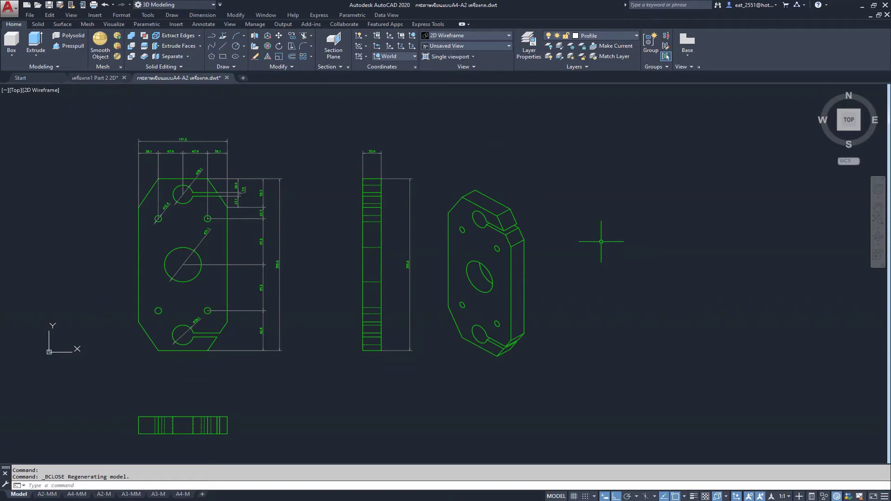
pyautogui.click(601, 241)
# - Draw a closed 171.5 × 355.6 rectangle with LINE, right of the original views
pyautogui.write('l')
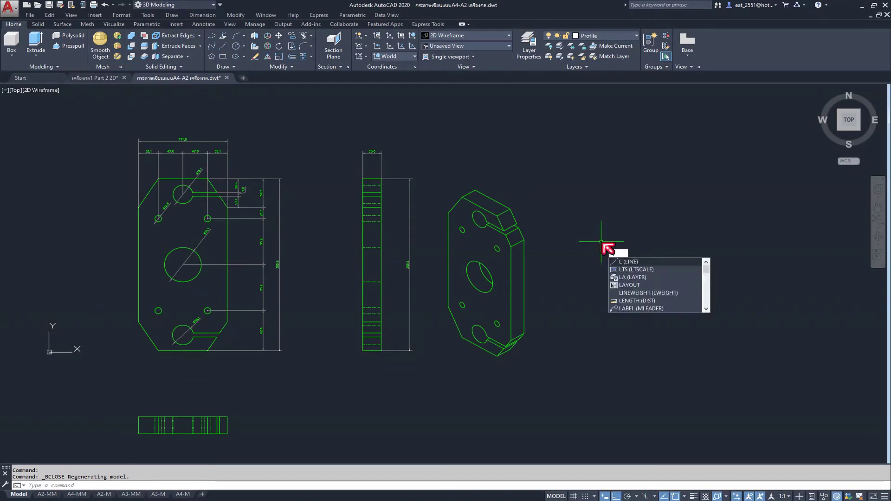
pyautogui.press('Return')
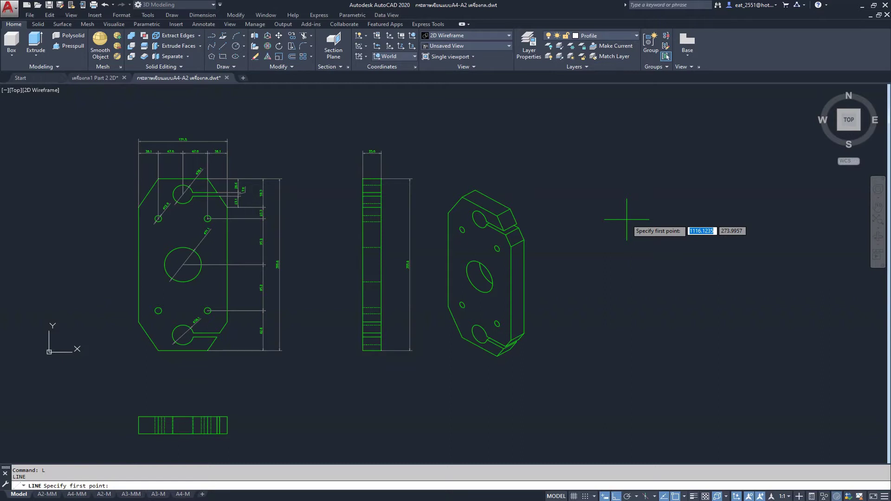
pyautogui.click(620, 197)
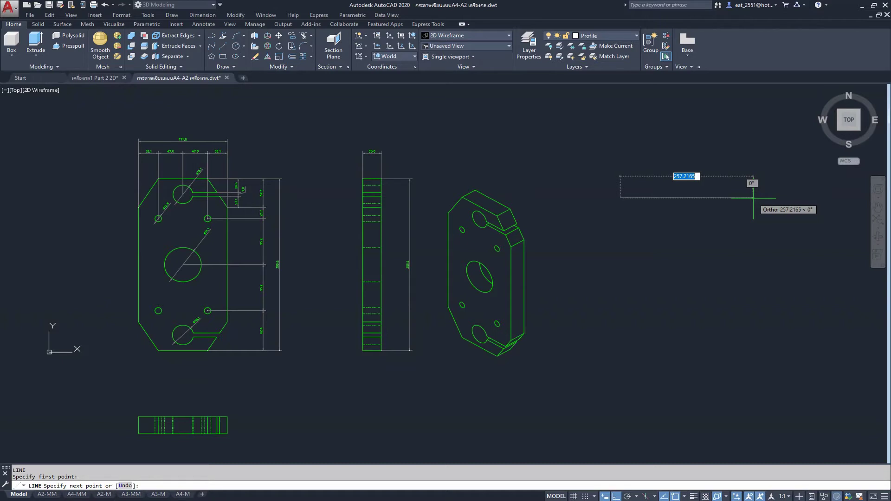
pyautogui.write('171.5')
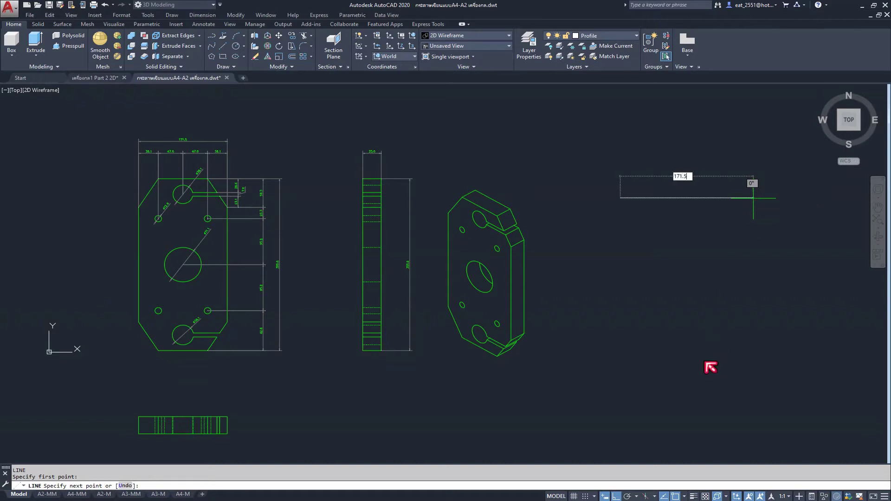
pyautogui.press('Return')
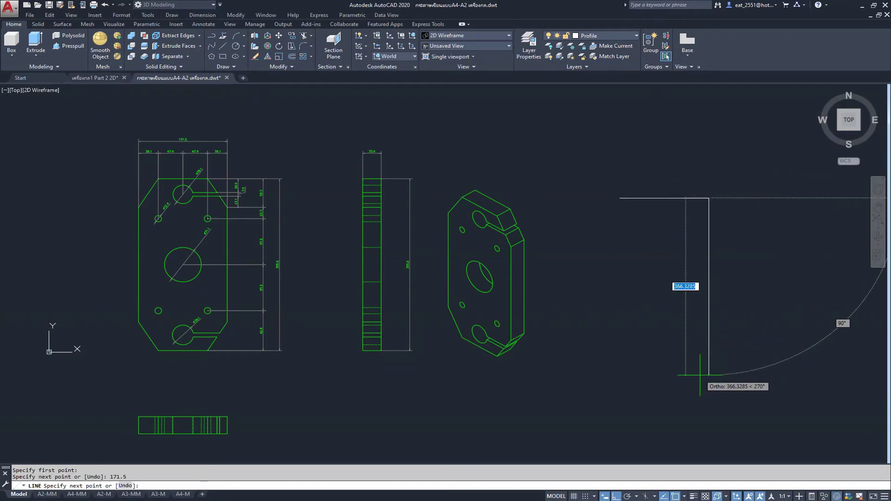
pyautogui.write('355.6')
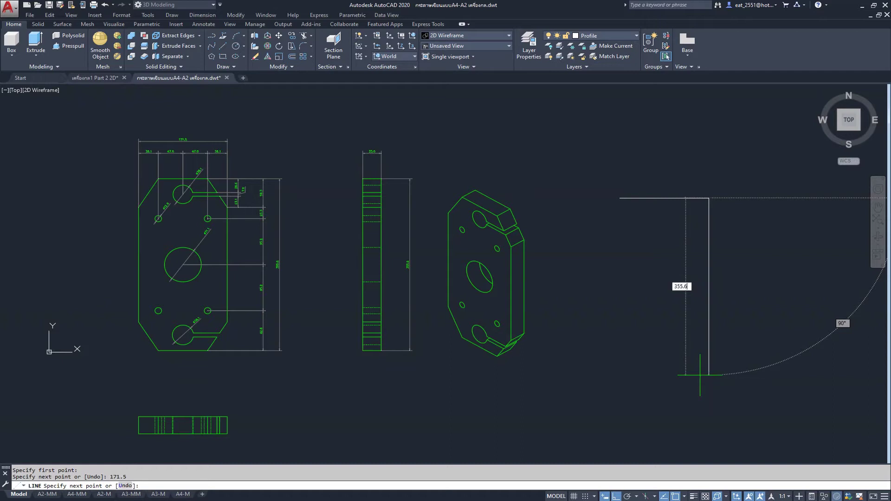
pyautogui.press('Return')
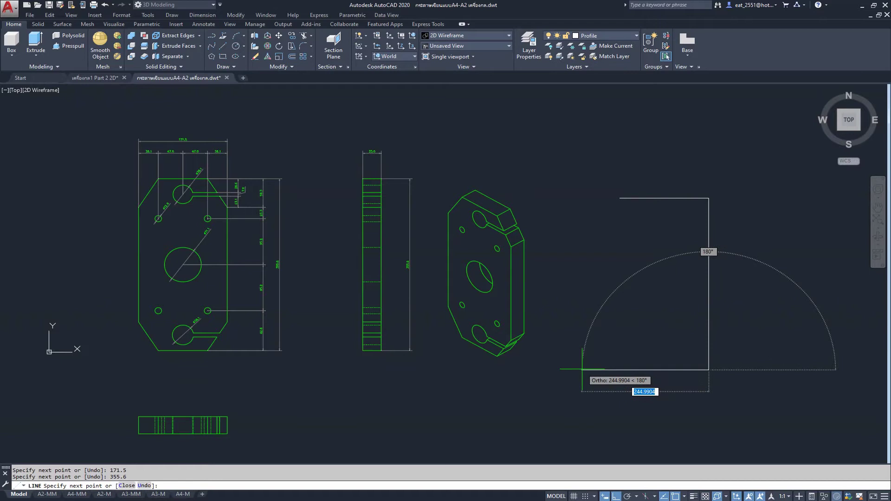
pyautogui.write('171.5')
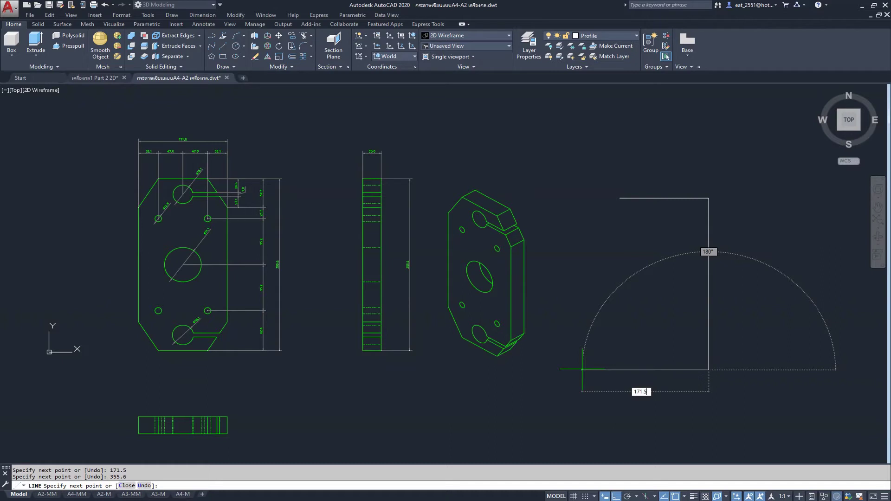
pyautogui.press('Return')
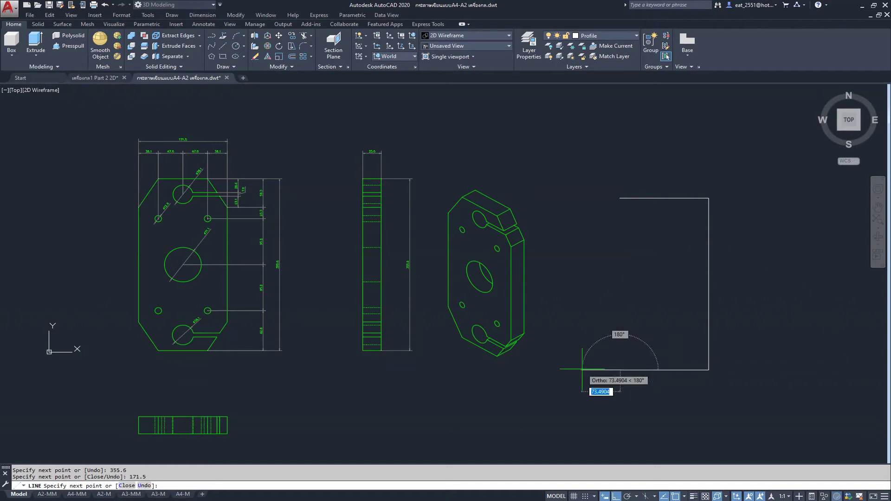
pyautogui.click(126, 485)
pyautogui.scroll(1, 632, 193)
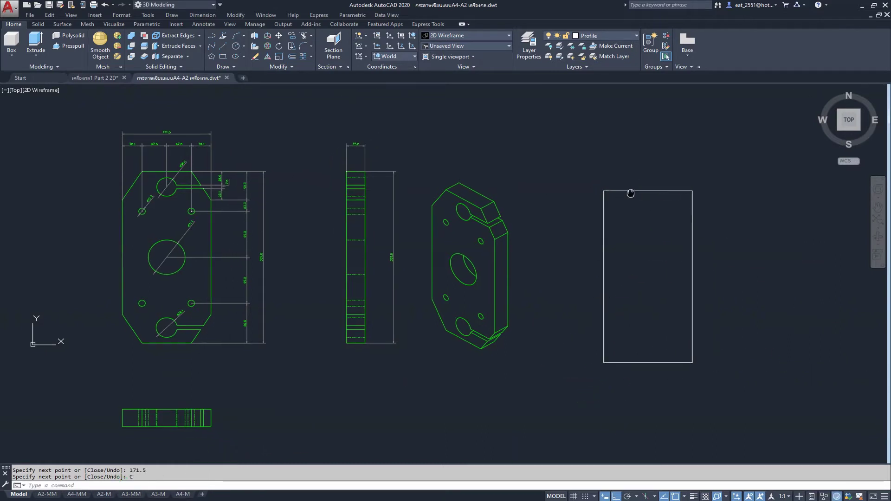
pyautogui.scroll(1, 613, 185)
pyautogui.scroll(1, 599, 181)
pyautogui.scroll(-4, 604, 189)
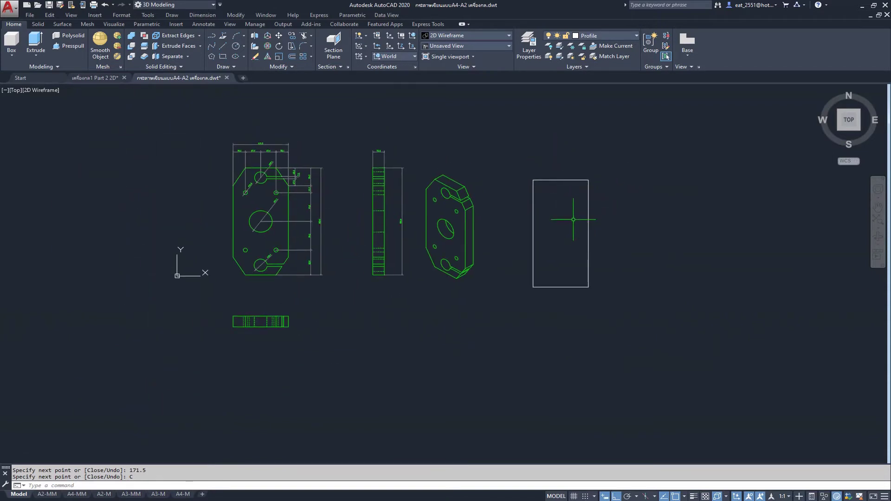
pyautogui.scroll(2, 574, 220)
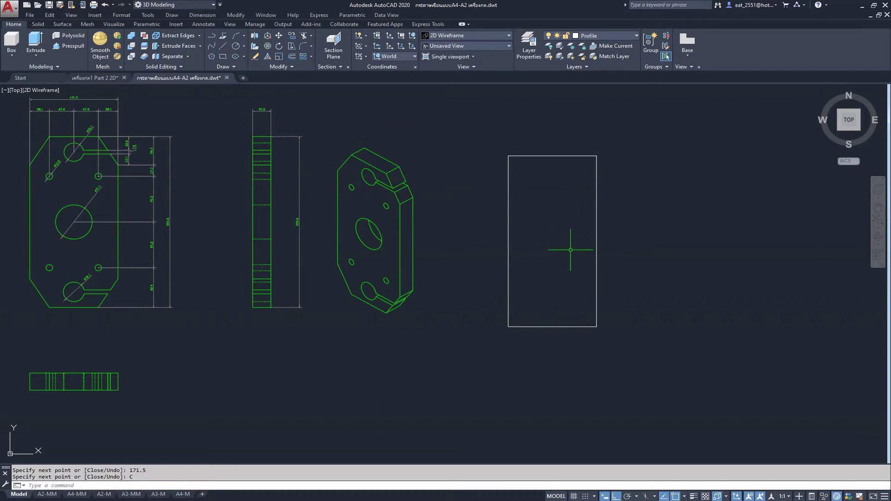
# - Add the 355.6 height dimension on the rectangle's right side
pyautogui.click(202, 15)
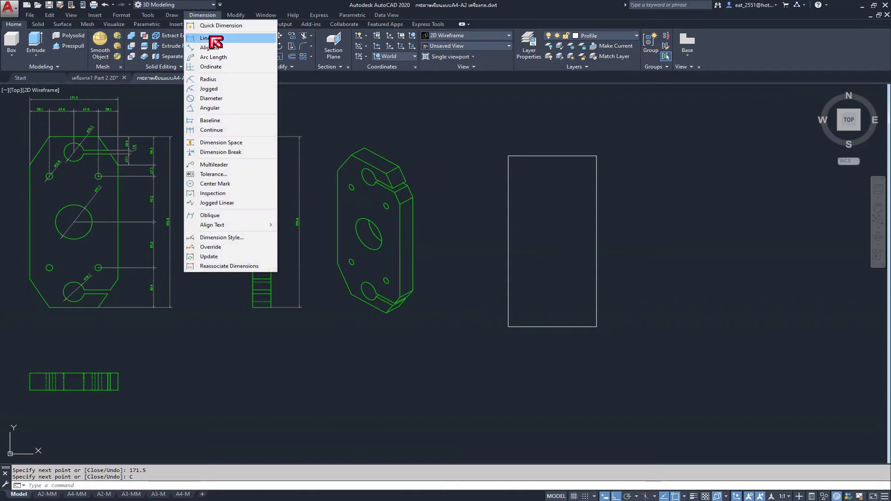
pyautogui.click(212, 38)
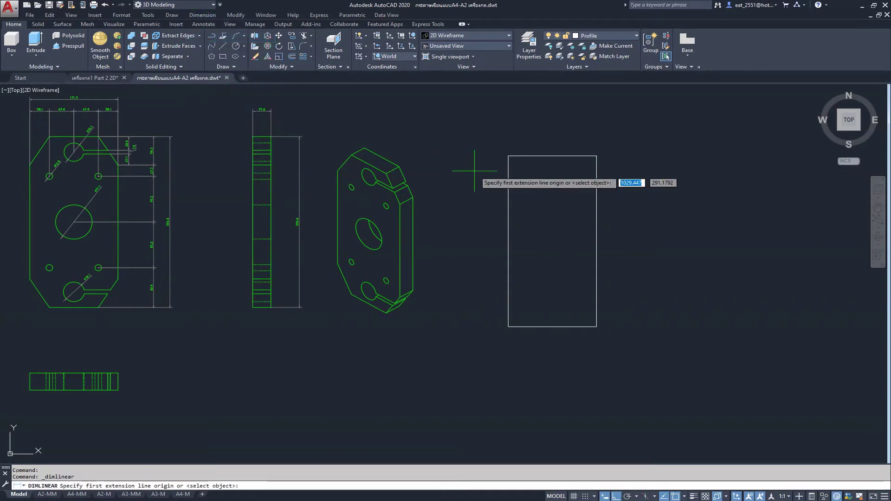
pyautogui.click(597, 156)
pyautogui.click(597, 326)
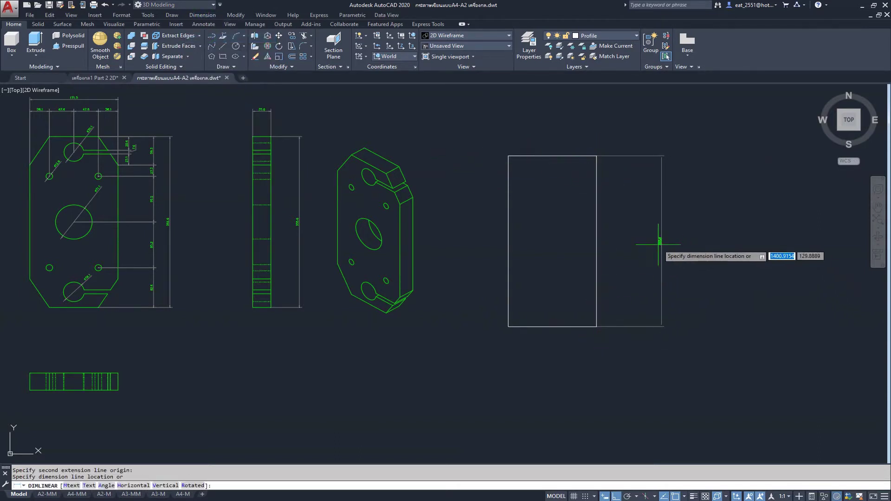
pyautogui.scroll(4, 646, 249)
pyautogui.scroll(-2, 647, 251)
pyautogui.click(633, 240)
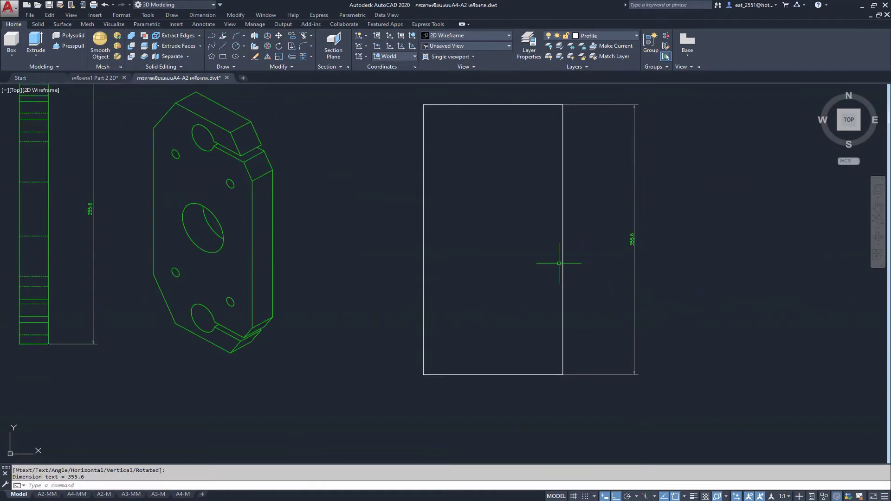
pyautogui.moveTo(566, 259); pyautogui.dragTo(508, 337, button='middle')
# - Add the 171.5 width dimension above the rectangle
pyautogui.press('Return')
pyautogui.click(383, 185)
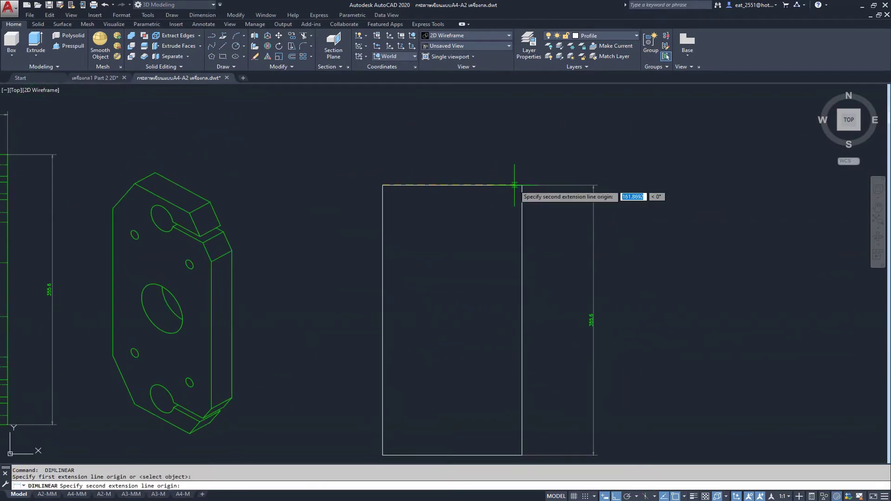
pyautogui.click(522, 185)
pyautogui.click(510, 137)
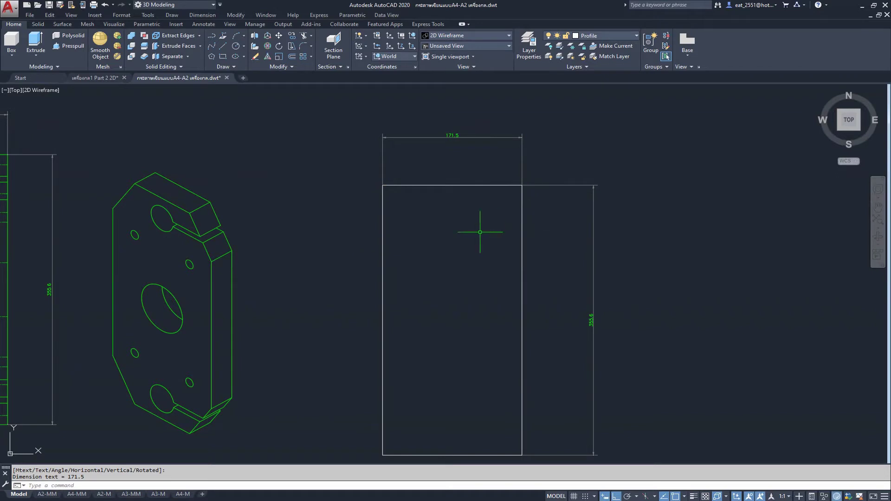
pyautogui.click(202, 14)
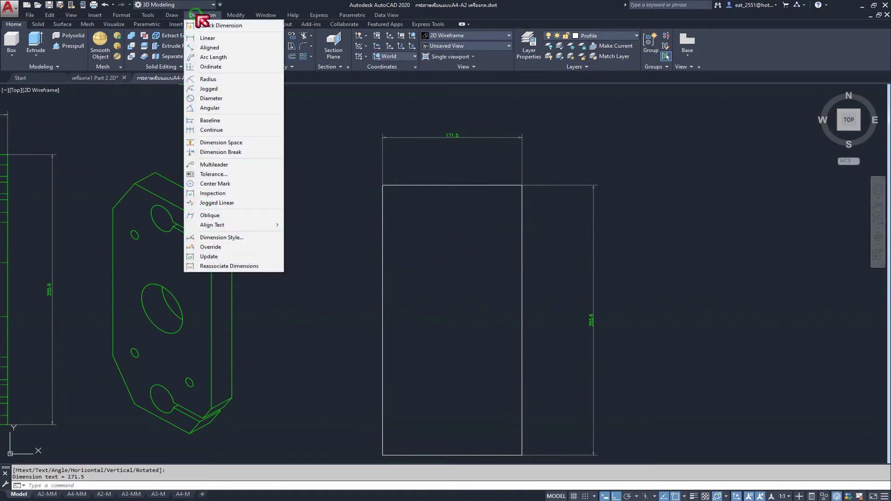
pyautogui.click(374, 322)
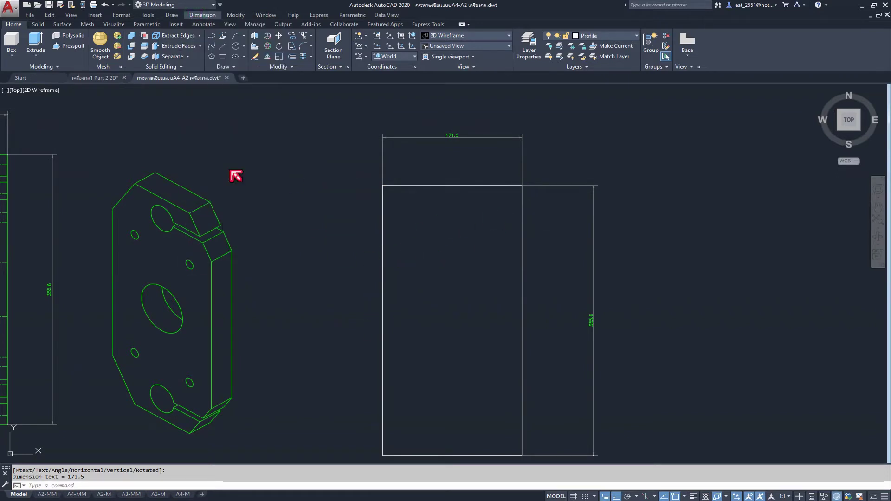
# - Switch to the Annotate tab and zoom in on the original's upper slotted hole (Ø38.1, Ø12.8, 59.3, 28.6)
pyautogui.click(203, 24)
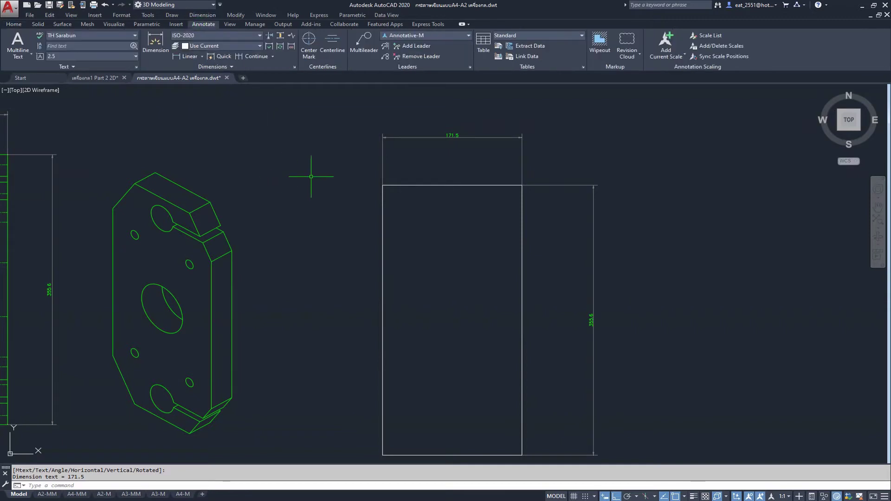
pyautogui.scroll(-2, 309, 177)
pyautogui.scroll(2, 85, 149)
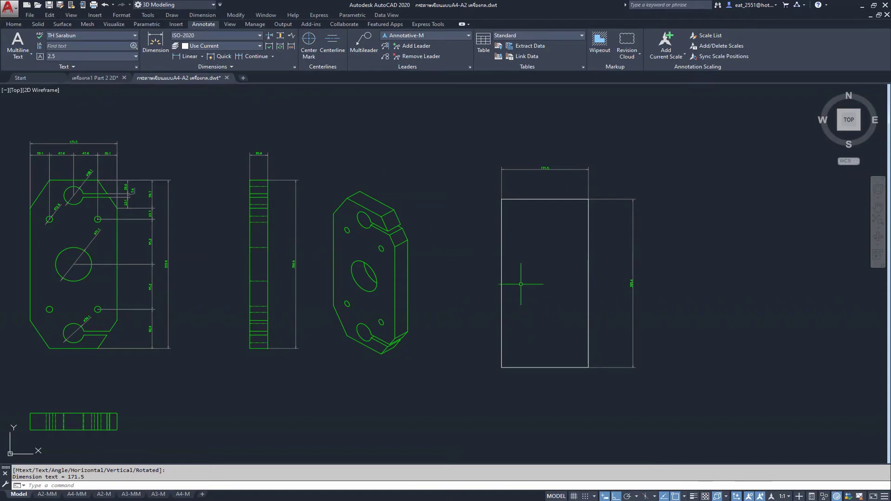
pyautogui.moveTo(513, 274)
pyautogui.mouseDown(button='middle')
pyautogui.moveTo(506, 260)
pyautogui.moveTo(564, 266)
pyautogui.mouseUp(button='middle')
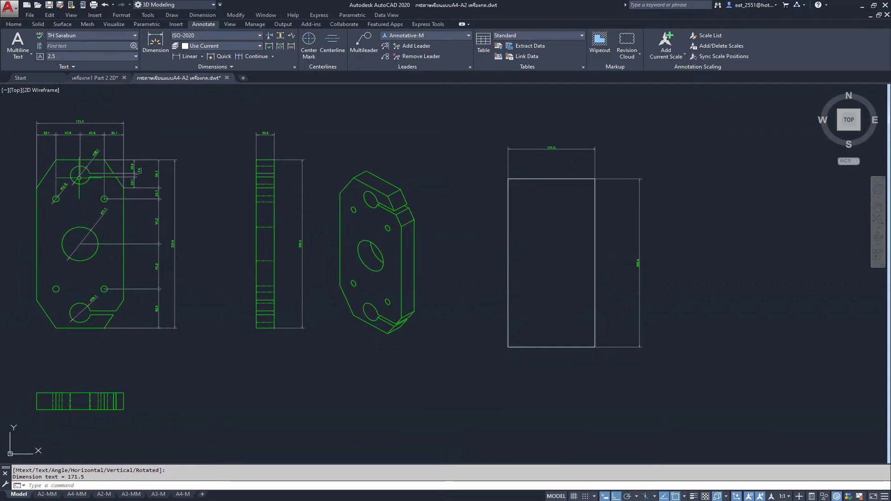
pyautogui.scroll(4, 64, 174)
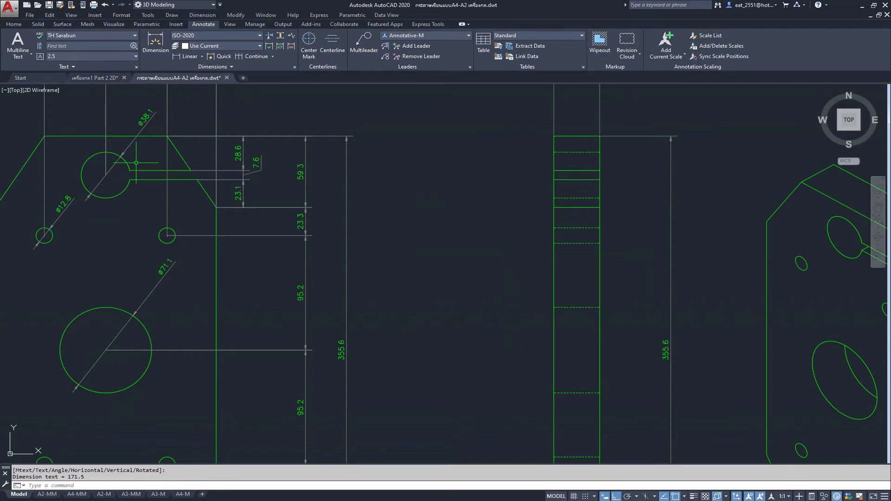
pyautogui.scroll(-2, 136, 163)
pyautogui.moveTo(187, 196)
pyautogui.mouseDown(button='middle')
pyautogui.moveTo(141, 175)
pyautogui.moveTo(252, 195)
pyautogui.mouseUp(button='middle')
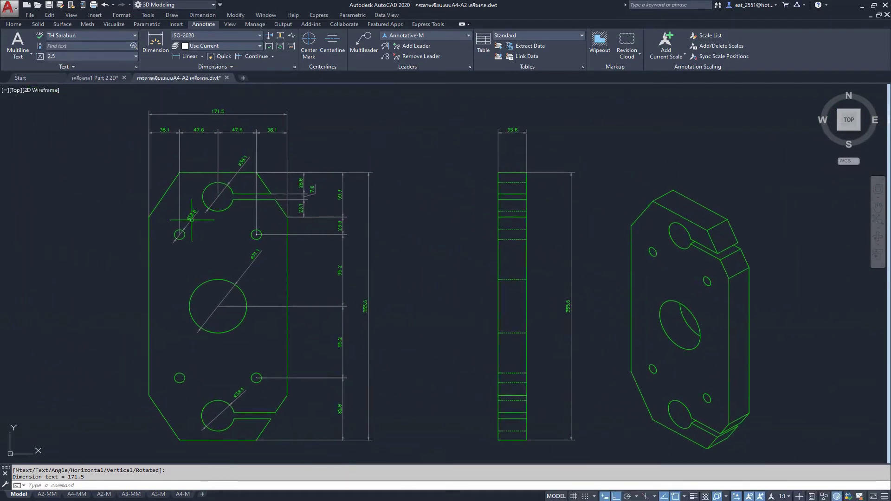
pyautogui.scroll(2, 196, 220)
pyautogui.scroll(-2, 196, 219)
pyautogui.scroll(-2, 279, 223)
pyautogui.moveTo(334, 225)
pyautogui.mouseDown(button='middle')
pyautogui.moveTo(315, 223)
pyautogui.moveTo(305, 246)
pyautogui.mouseUp(button='middle')
pyautogui.scroll(5, 292, 191)
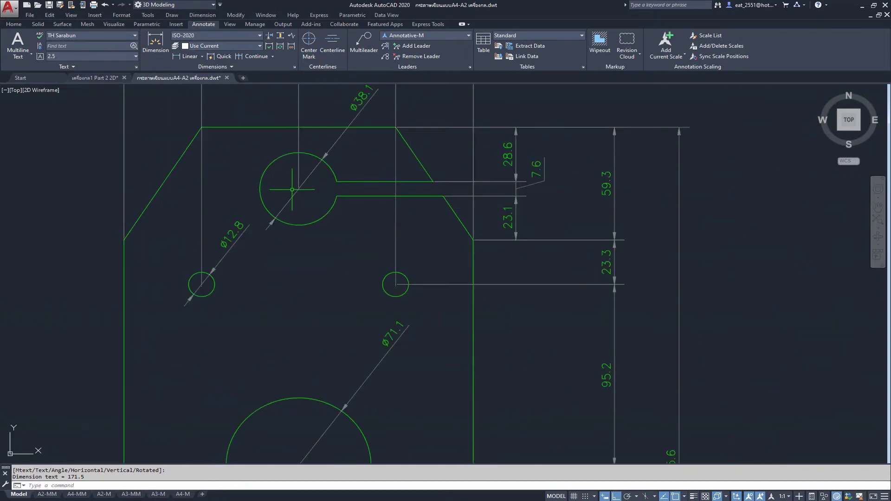
pyautogui.moveTo(291, 174); pyautogui.dragTo(288, 217, button='middle')
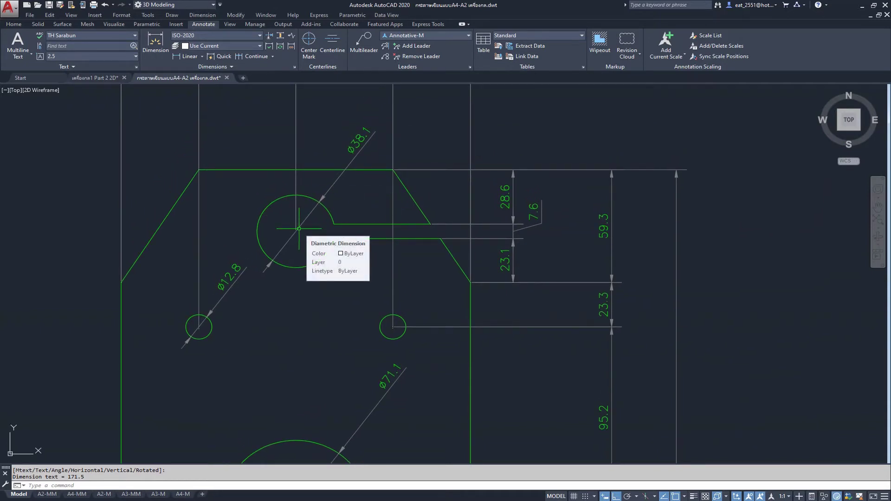
# - Dimension the upper slot centre 32.39 from the original's top edge
pyautogui.click(187, 57)
pyautogui.click(199, 170)
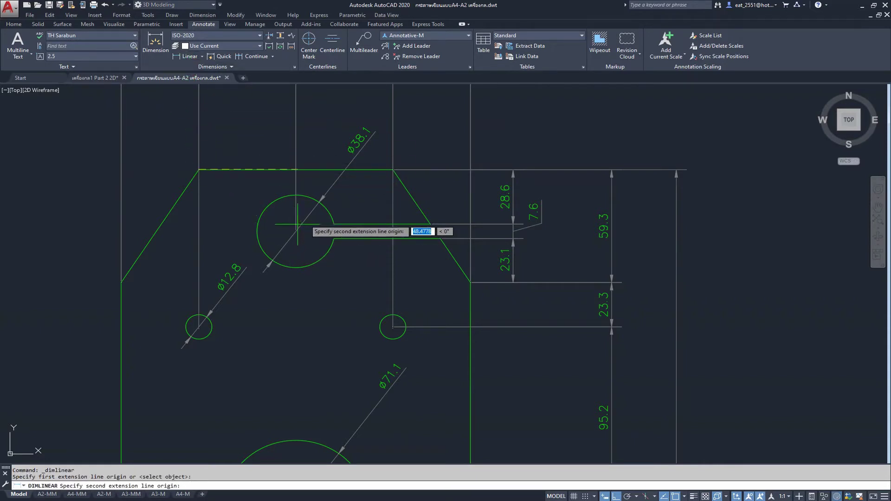
pyautogui.click(296, 231)
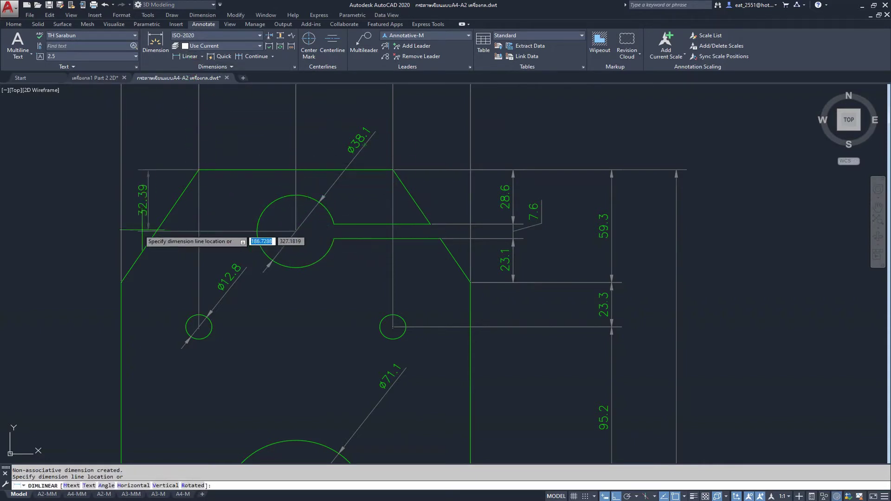
pyautogui.click(45, 227)
pyautogui.moveTo(248, 217); pyautogui.dragTo(376, 221, button='middle')
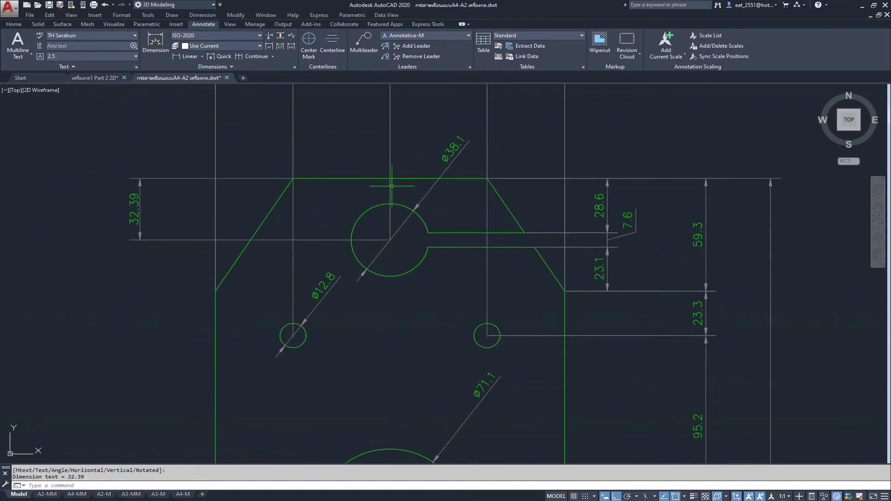
pyautogui.moveTo(392, 186); pyautogui.dragTo(336, 223, button='middle')
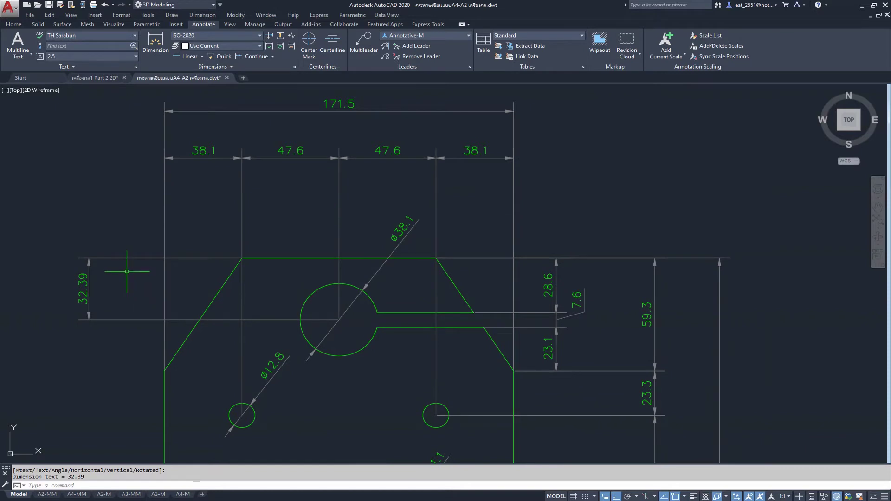
pyautogui.scroll(-5, 121, 297)
pyautogui.scroll(2, 160, 259)
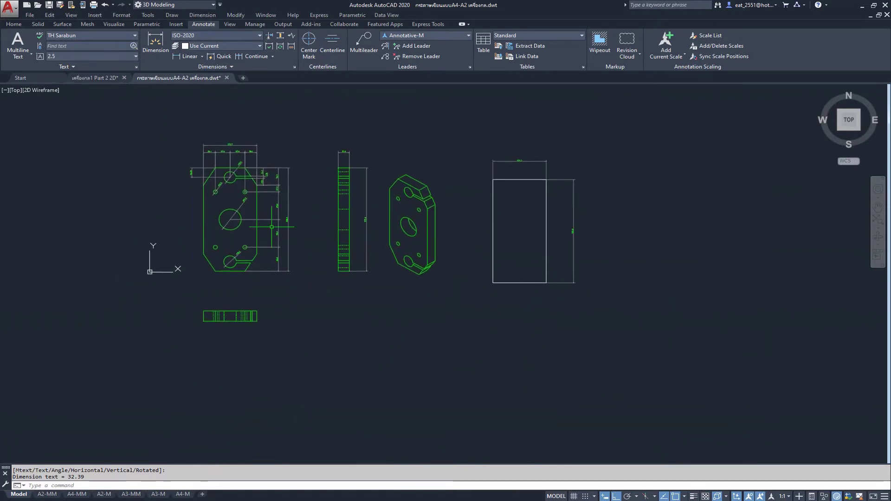
pyautogui.scroll(4, 199, 269)
# - Dimension the lower slot centre 32.39 from the bottom edge, then view all drawings
pyautogui.press('space')
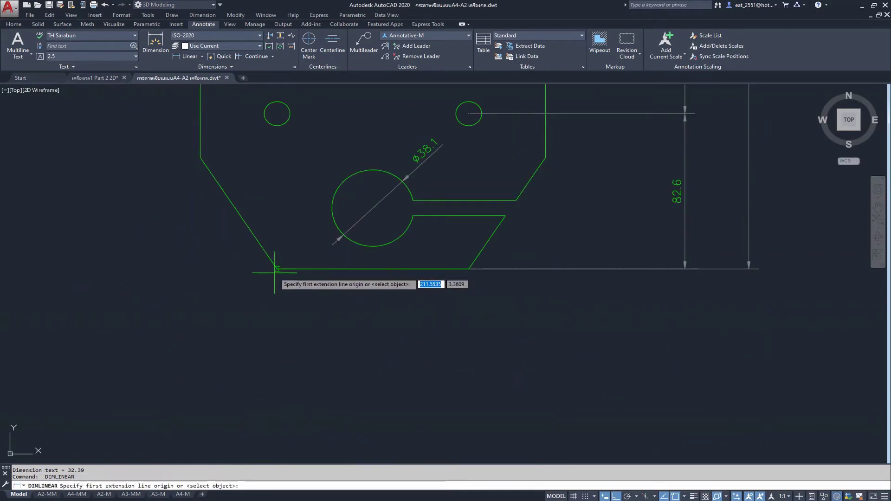
pyautogui.click(276, 268)
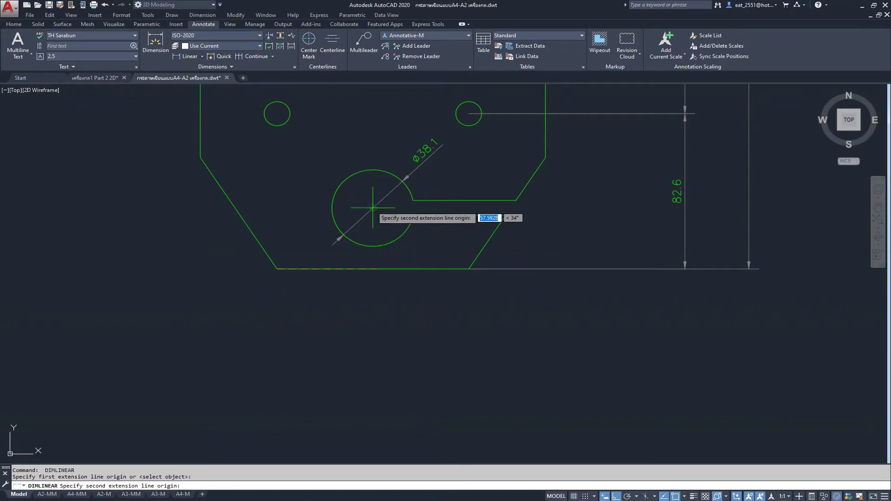
pyautogui.click(372, 208)
pyautogui.click(187, 220)
pyautogui.scroll(-4, 235, 318)
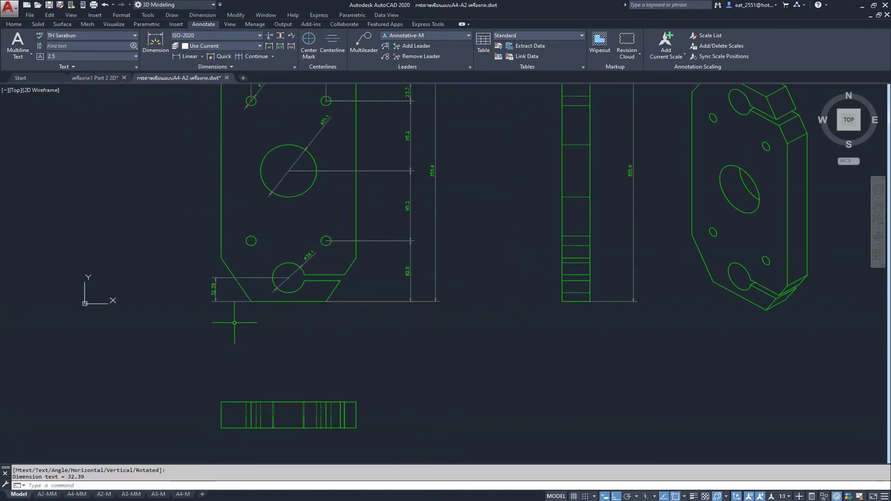
pyautogui.scroll(2, 238, 360)
pyautogui.moveTo(238, 360)
pyautogui.mouseDown(button='middle')
pyautogui.moveTo(257, 369)
pyautogui.moveTo(243, 244)
pyautogui.mouseUp(button='middle')
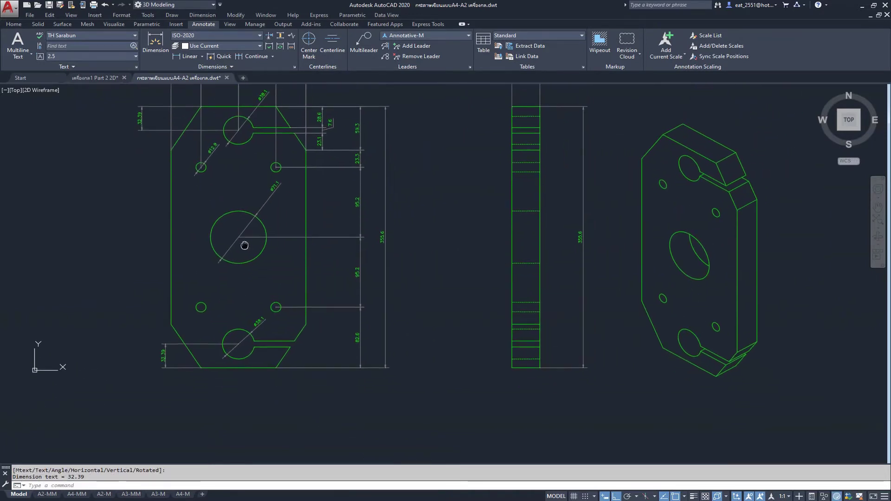
pyautogui.scroll(-3, 533, 242)
pyautogui.moveTo(532, 242); pyautogui.dragTo(570, 236, button='middle')
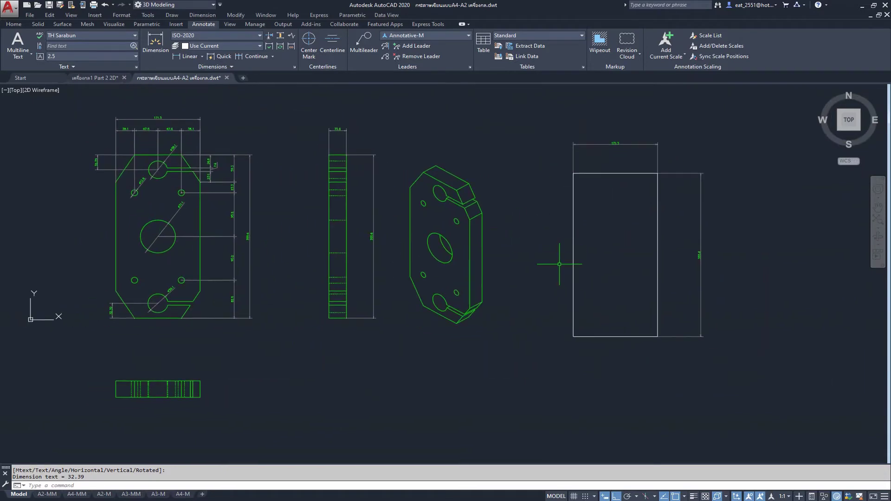
pyautogui.scroll(6, 161, 132)
pyautogui.scroll(-4, 197, 226)
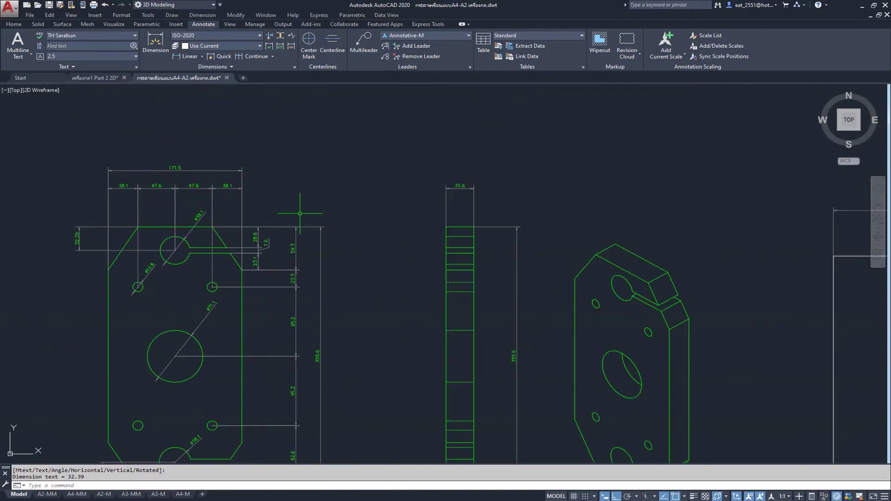
# - Draw a 38.1-diameter circle centred on the top edge midpoint of the new rectangle
pyautogui.write('c')
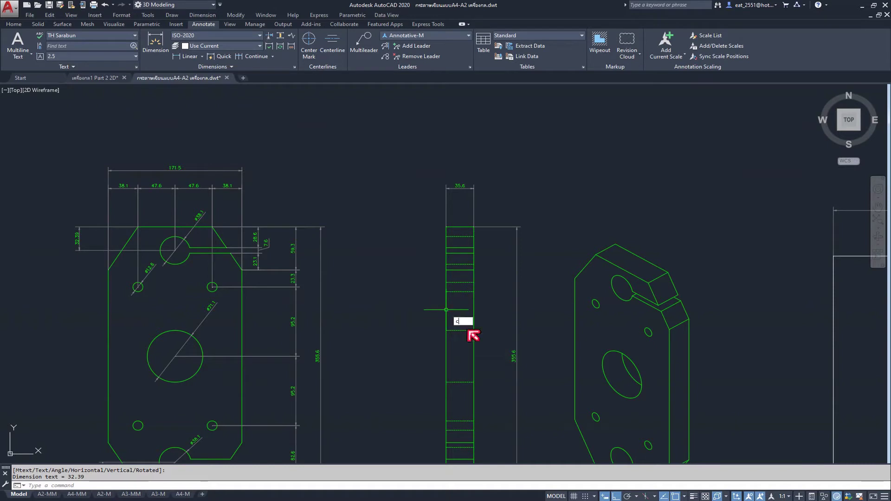
pyautogui.press('Return')
pyautogui.scroll(-2, 510, 325)
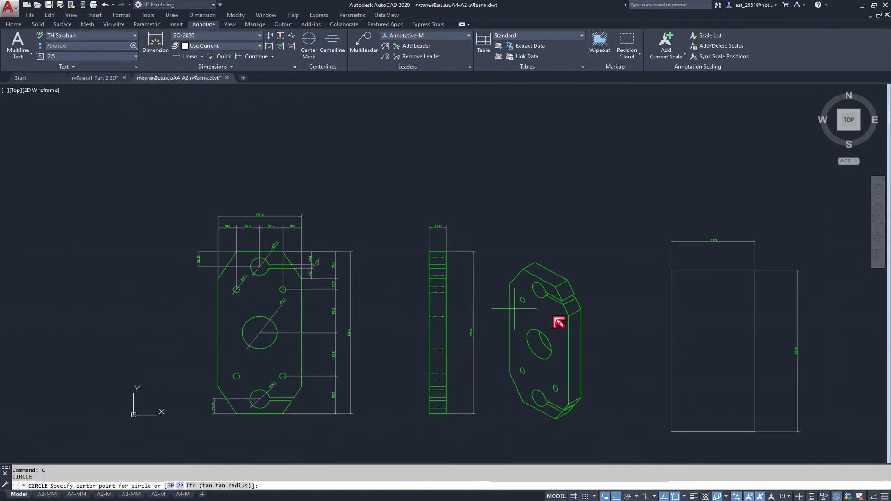
pyautogui.scroll(2, 458, 303)
pyautogui.scroll(2, 528, 249)
pyautogui.scroll(2, 518, 176)
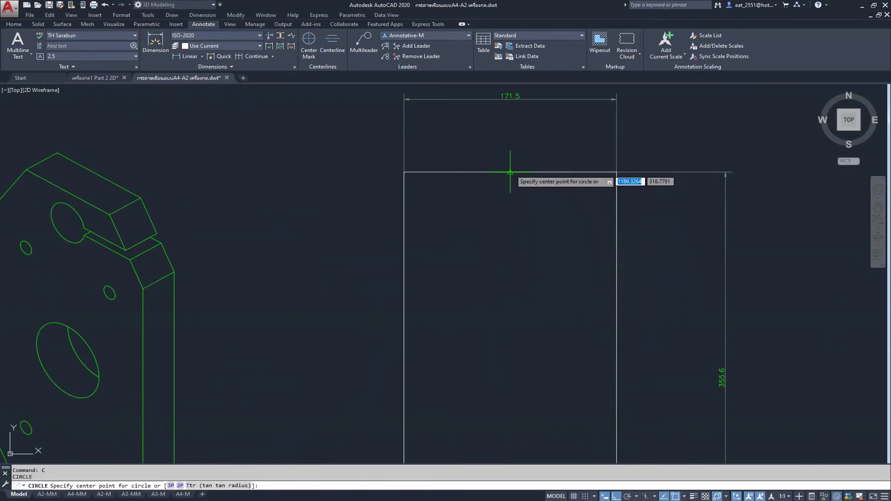
pyautogui.click(511, 172)
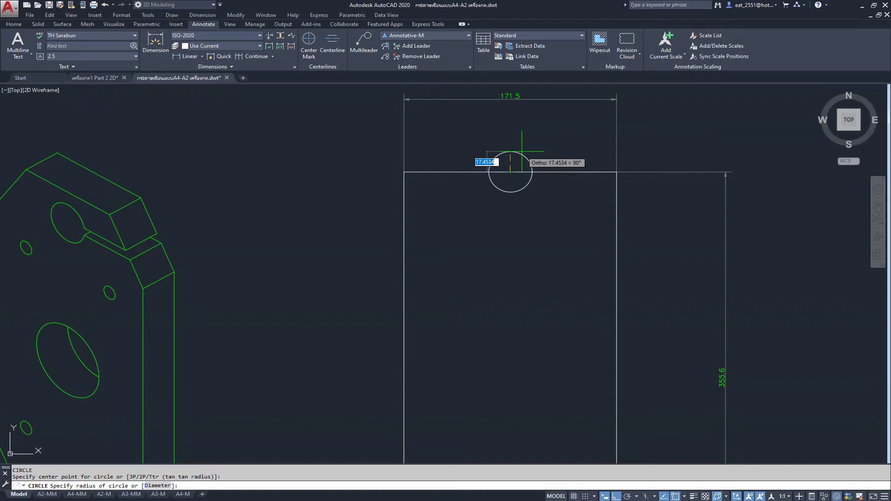
pyautogui.write('d')
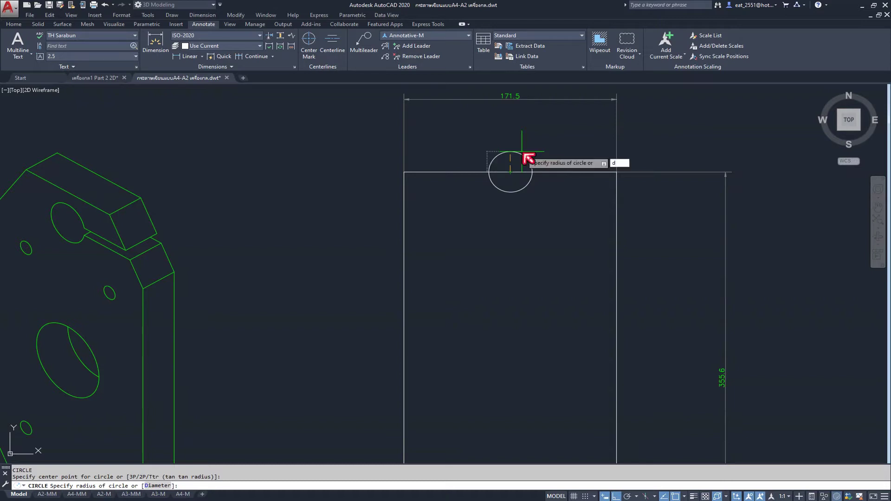
pyautogui.press('Return')
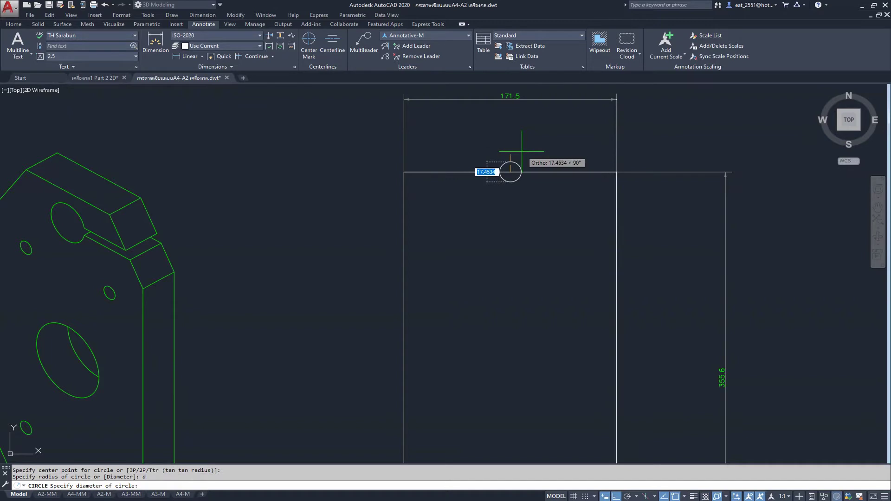
pyautogui.write('38.1')
pyautogui.press('Return')
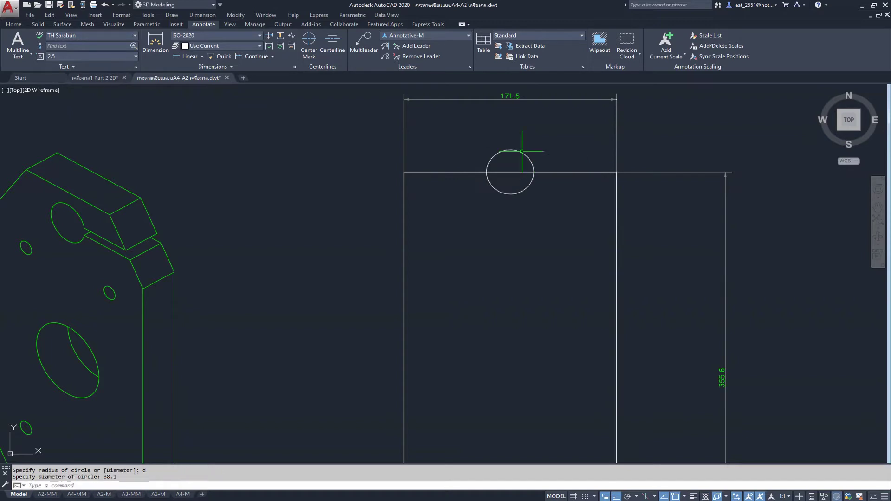
pyautogui.scroll(-3, 522, 150)
pyautogui.scroll(-2, 522, 151)
pyautogui.scroll(5, 325, 197)
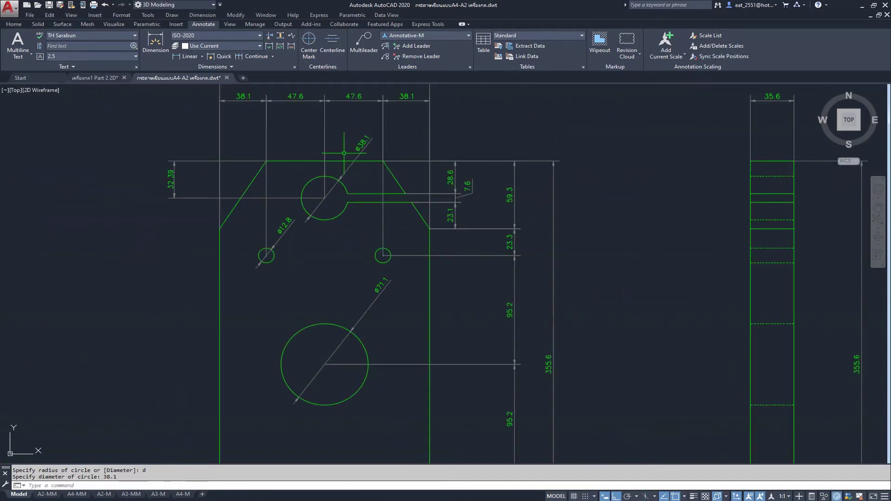
pyautogui.scroll(1, 325, 196)
pyautogui.scroll(-3, 328, 190)
pyautogui.scroll(-2, 278, 199)
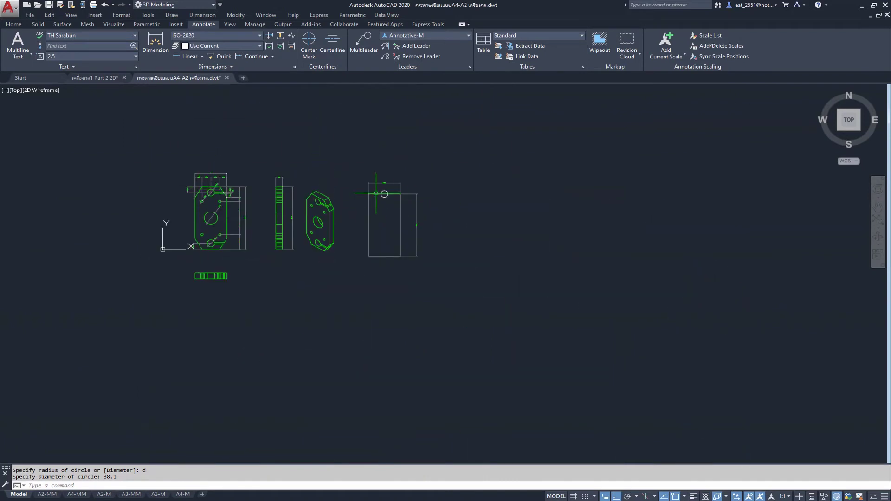
pyautogui.scroll(5, 418, 237)
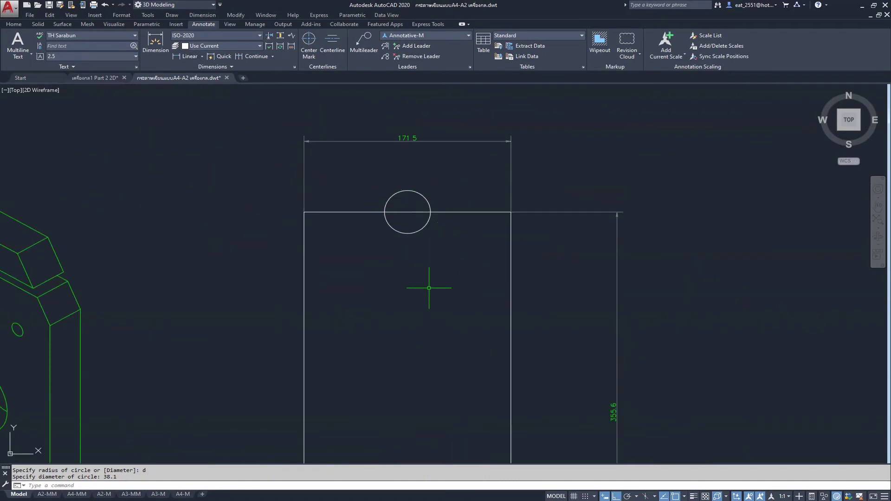
# - Move the 38.1 circle straight down 32.39 from the rectangle's top edge
pyautogui.write('m')
pyautogui.press('Return')
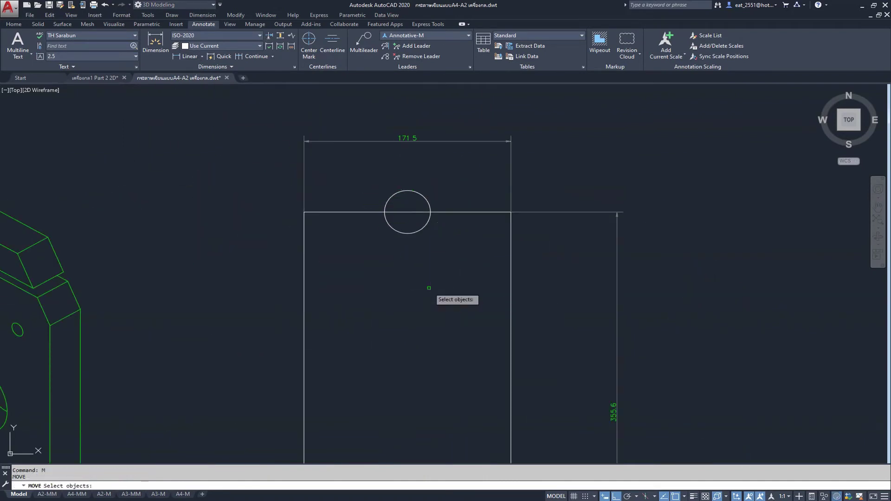
pyautogui.click(421, 228)
pyautogui.press('Return')
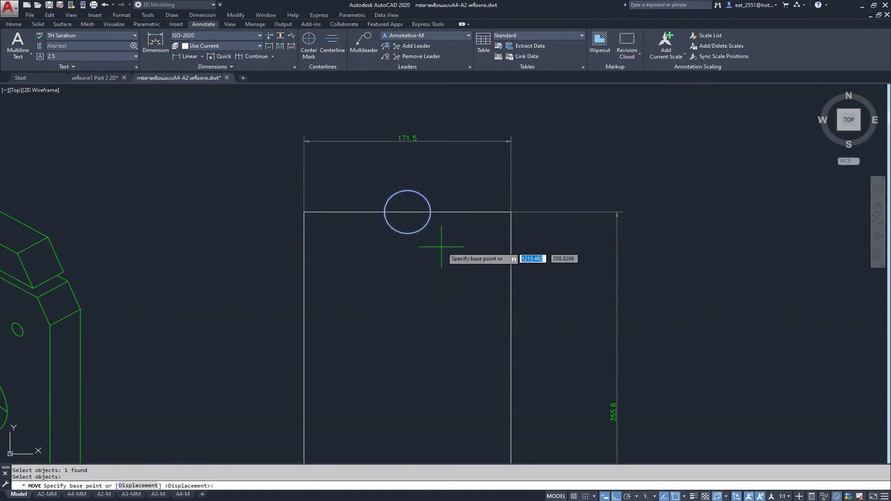
pyautogui.click(441, 247)
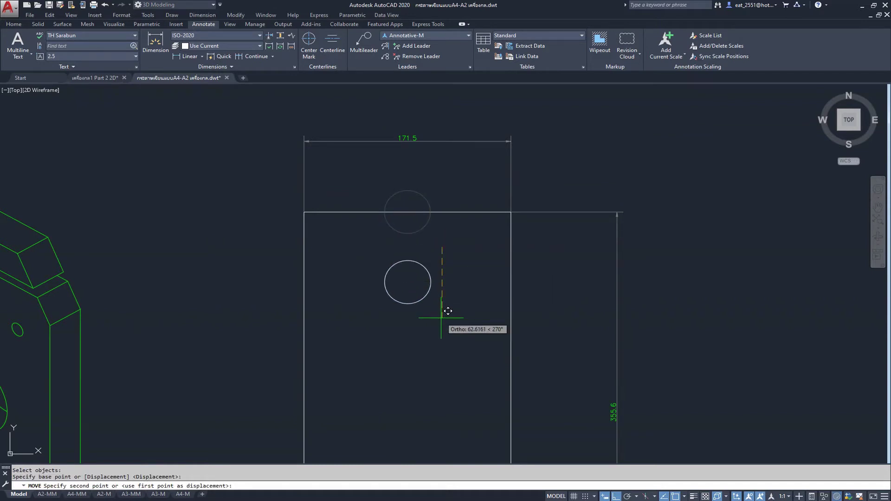
pyautogui.scroll(-5, 448, 311)
pyautogui.scroll(4, 195, 205)
pyautogui.scroll(3, 316, 226)
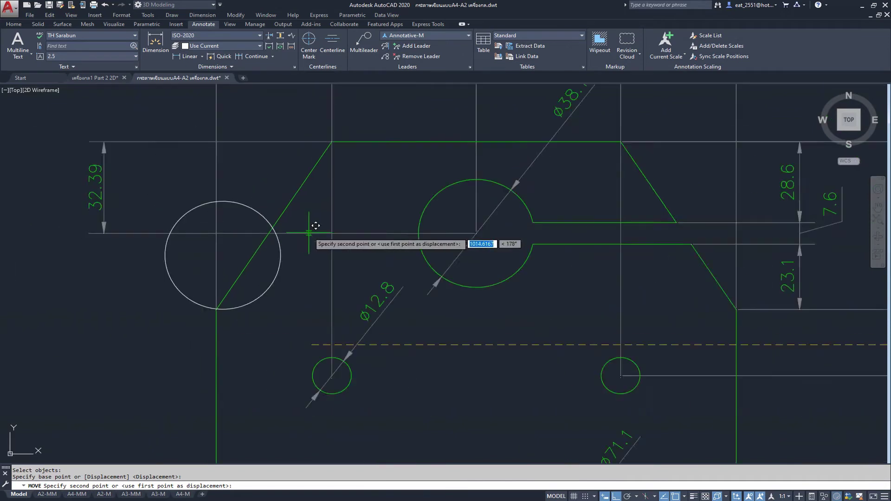
pyautogui.scroll(-4, 315, 225)
pyautogui.scroll(-2, 292, 228)
pyautogui.scroll(-2, 541, 282)
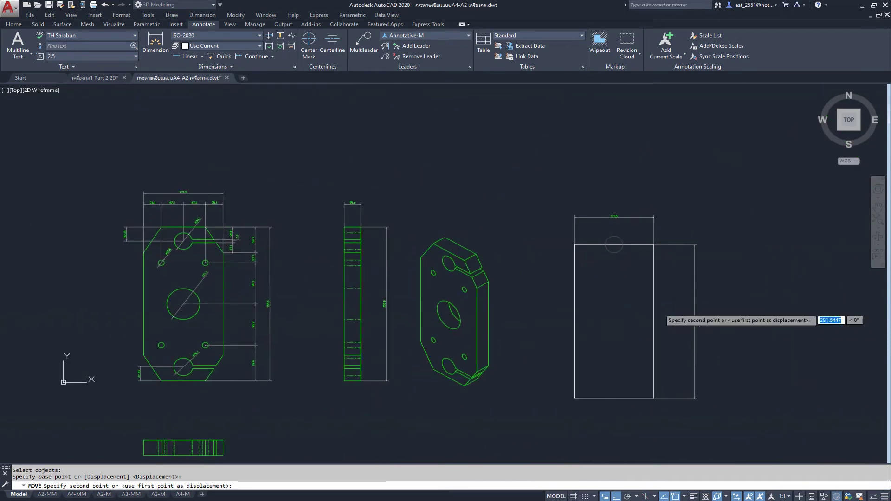
pyautogui.write('32.39')
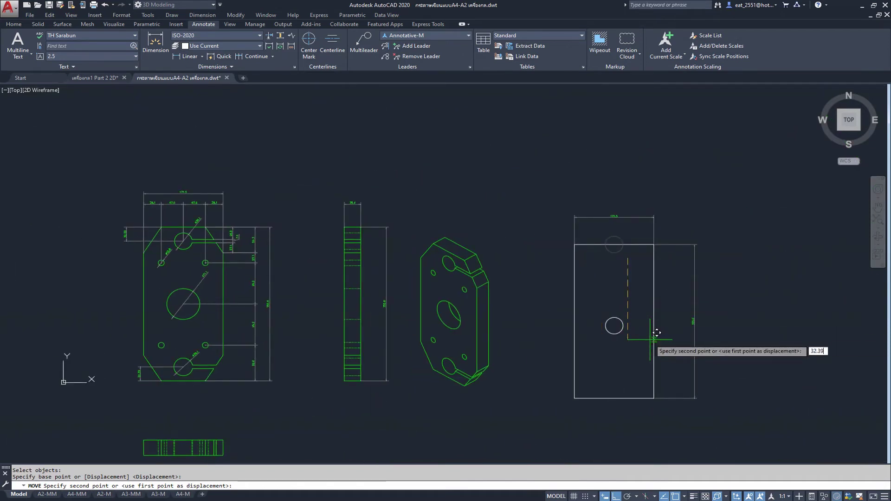
pyautogui.press('Return')
pyautogui.scroll(5, 649, 340)
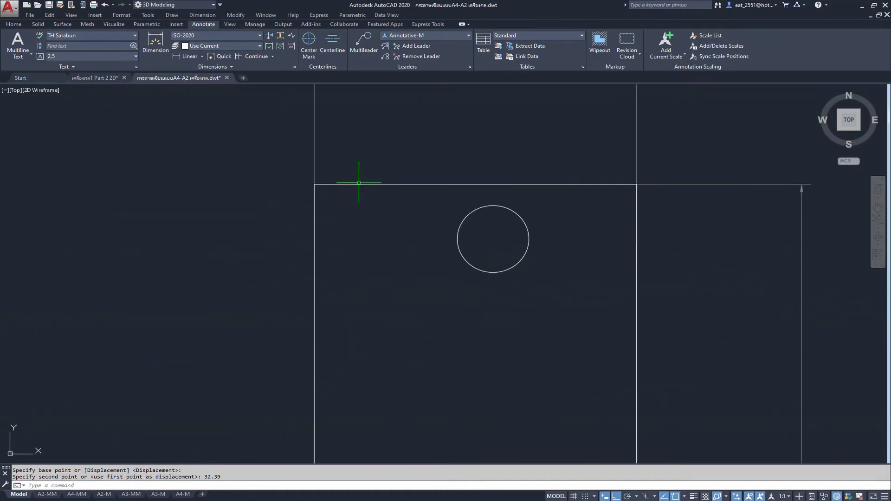
# - Check the circle's offset with a dimension (30.99), then undo it and the earlier move
pyautogui.click(188, 56)
pyautogui.click(314, 185)
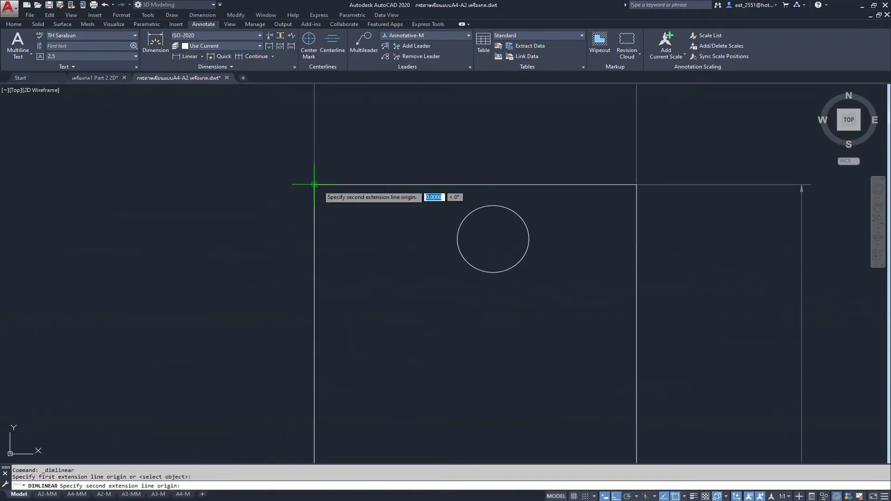
pyautogui.click(493, 239)
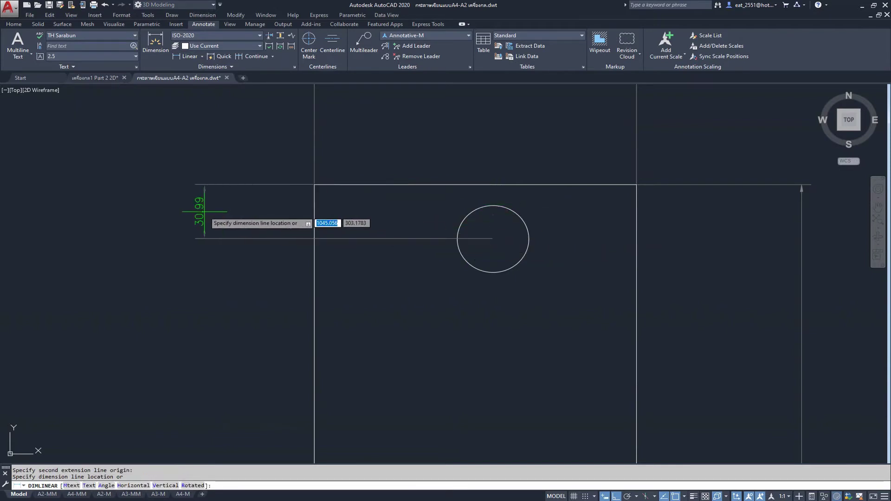
pyautogui.click(205, 212)
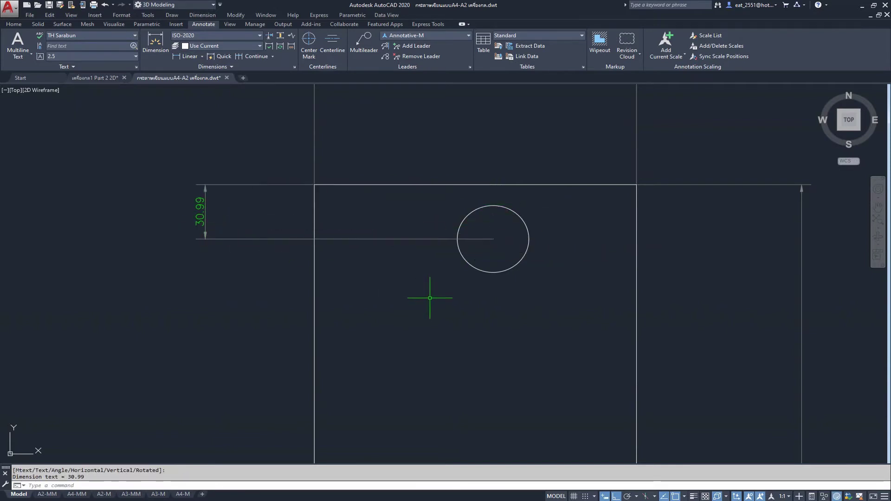
pyautogui.press('Escape')
pyautogui.click(416, 219)
pyautogui.click(399, 285)
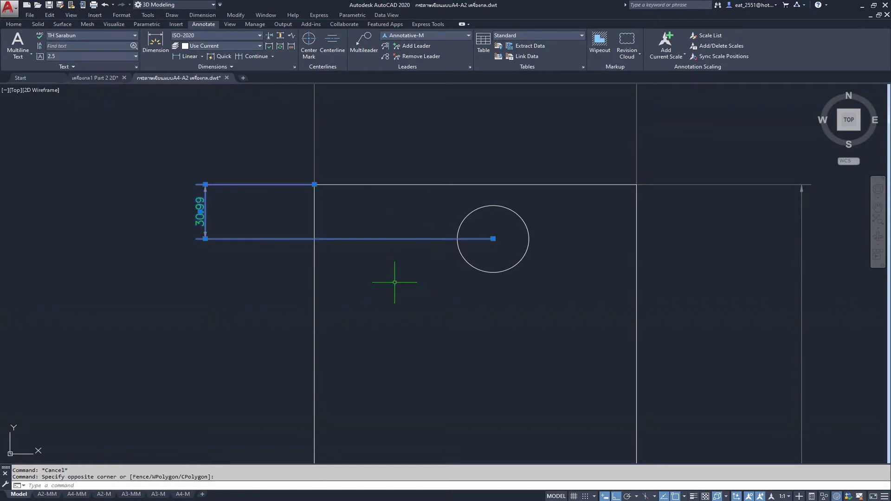
pyautogui.hotkey('ctrl', 'z')
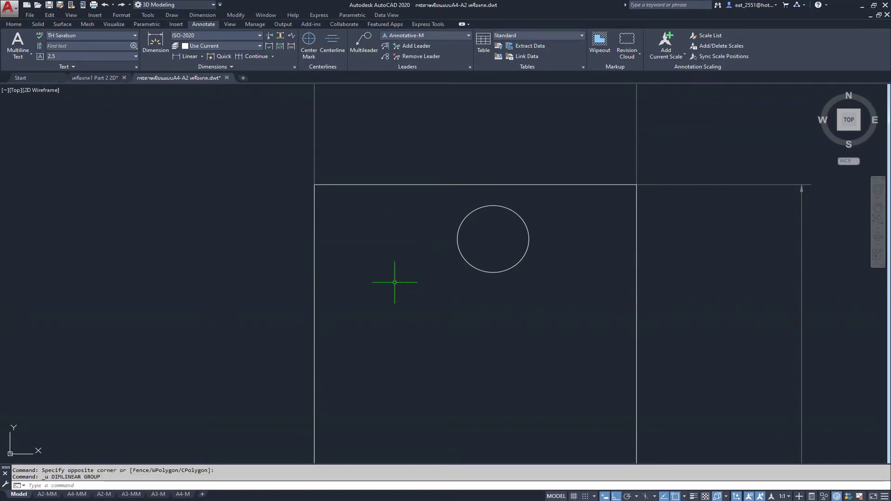
pyautogui.hotkey('ctrl', 'z')
pyautogui.hotkey('ctrl', 'z')
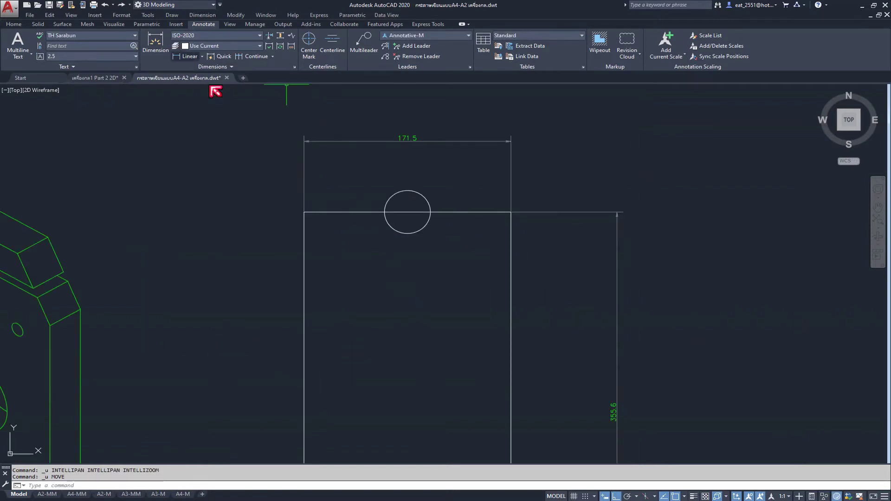
# - Move the circle down 32.39 again so its centre sits correctly
pyautogui.write('m')
pyautogui.press('Return')
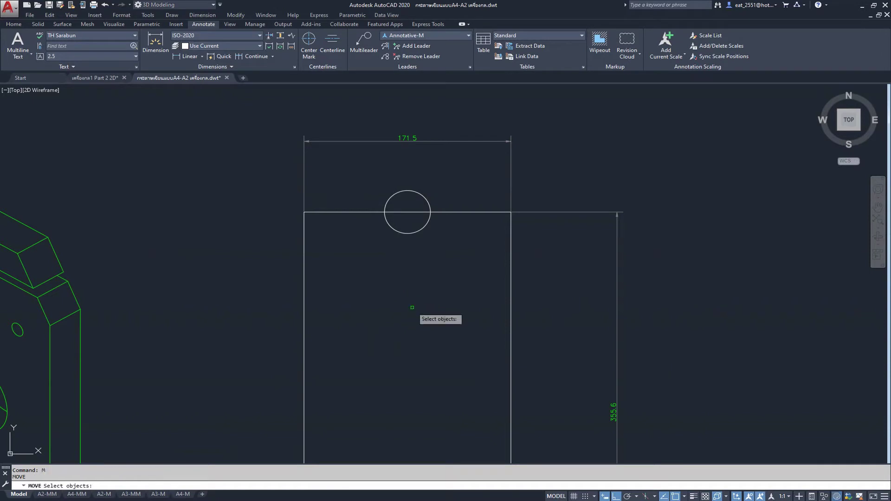
pyautogui.click(359, 245)
pyautogui.press('Return')
pyautogui.click(392, 254)
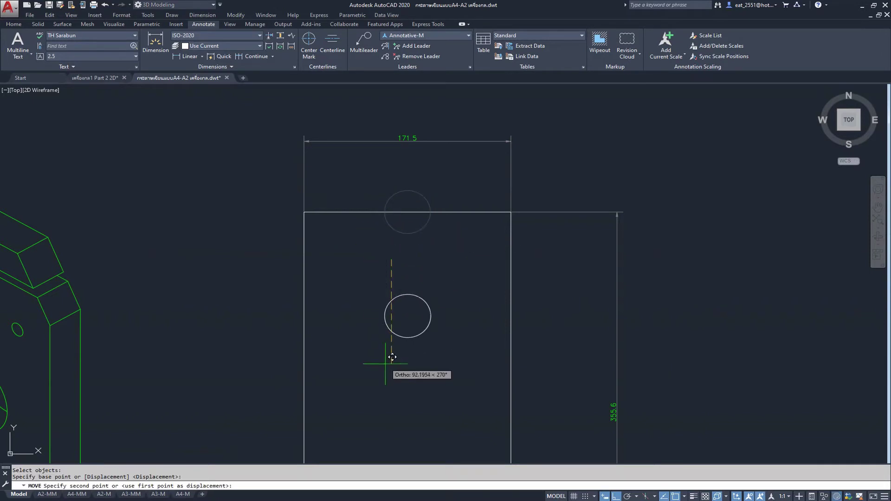
pyautogui.write('32.39')
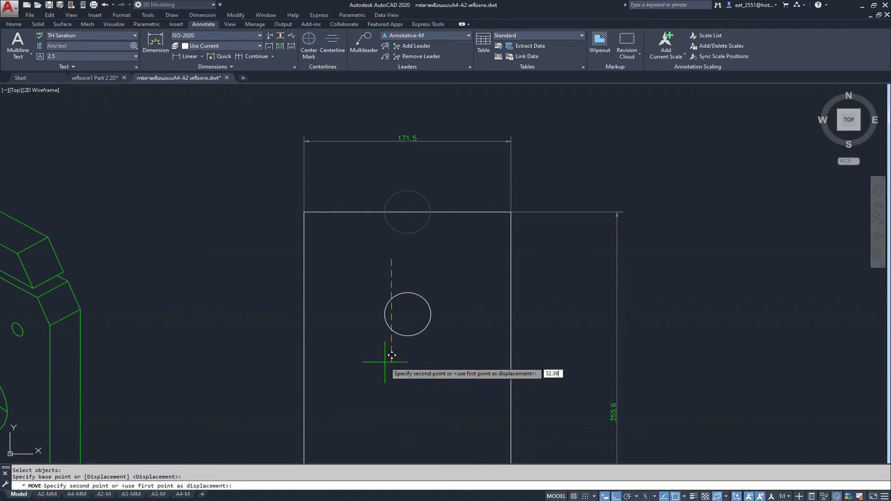
pyautogui.press('Return')
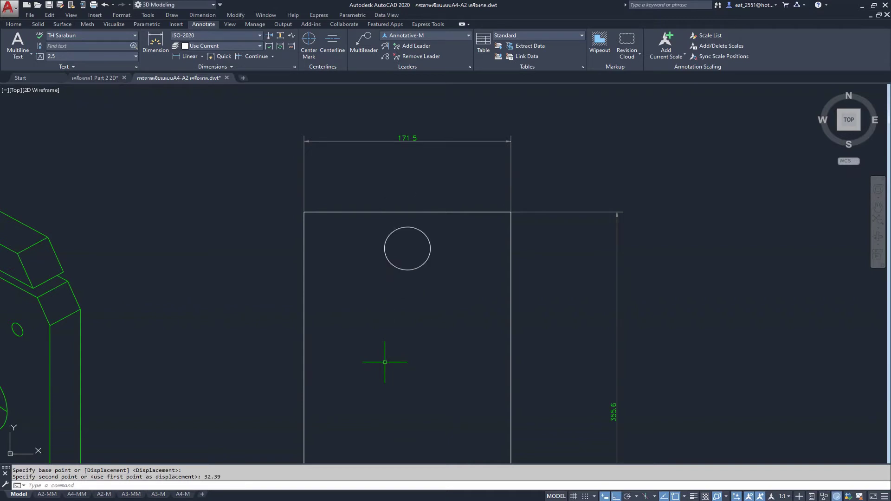
# - Dimension the circle centre 32.39 below the rectangle's top edge
pyautogui.click(189, 56)
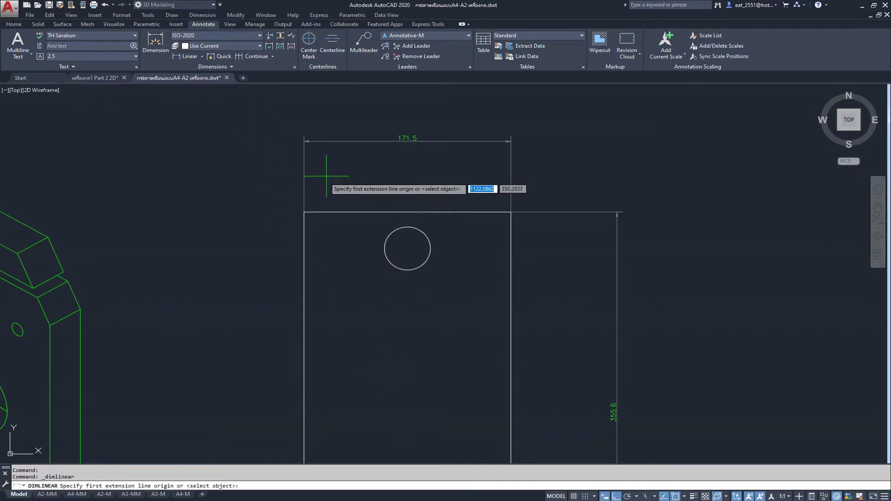
pyautogui.click(303, 212)
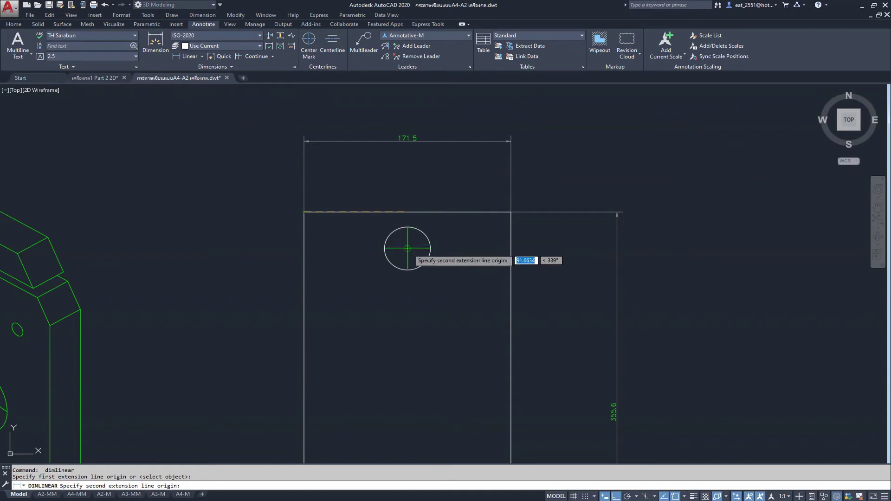
pyautogui.click(407, 248)
pyautogui.click(273, 235)
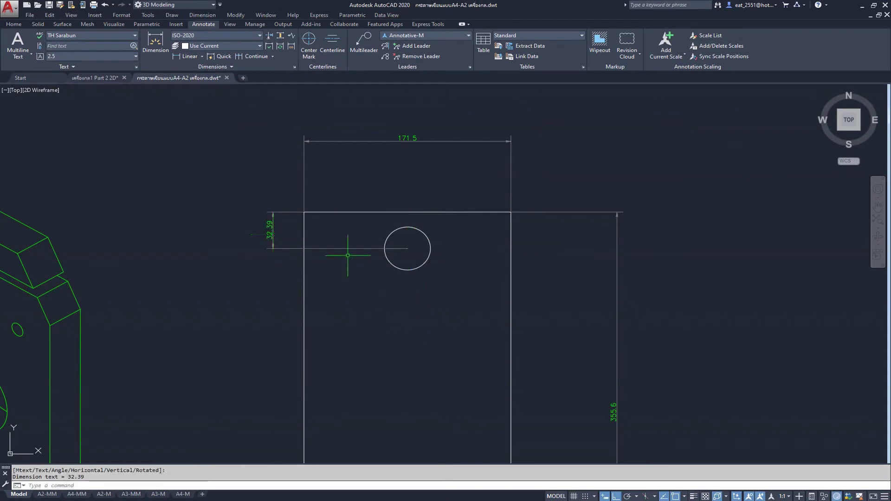
# - Add the 85.75 horizontal dimensions from each side to the circle centre
pyautogui.press('Return')
pyautogui.click(304, 212)
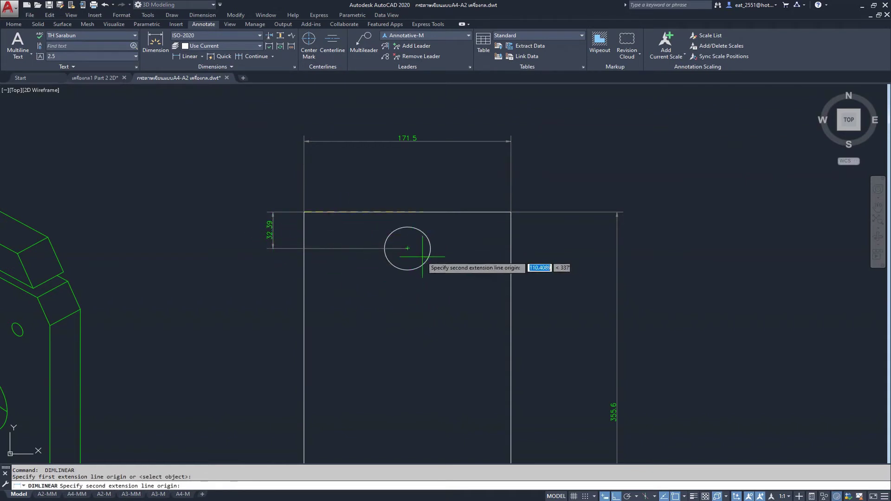
pyautogui.click(408, 249)
pyautogui.click(357, 171)
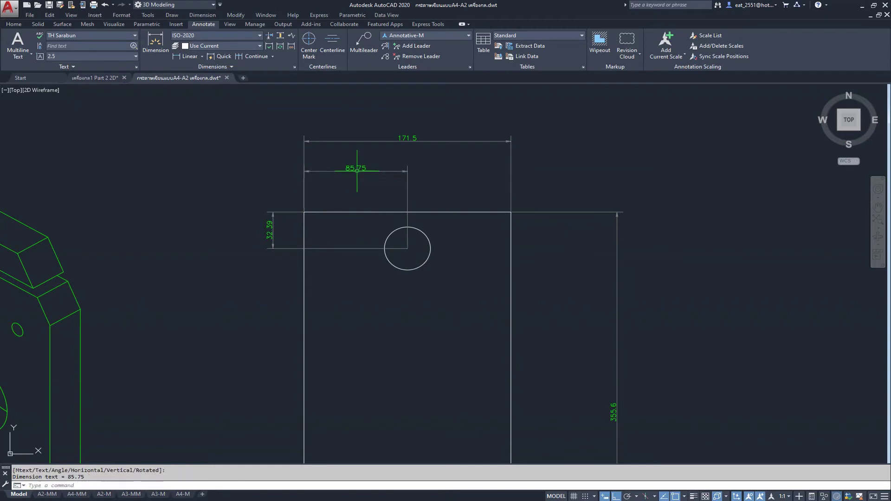
pyautogui.click(511, 212)
pyautogui.rightClick(555, 145)
pyautogui.click(572, 155)
pyautogui.scroll(2, 433, 157)
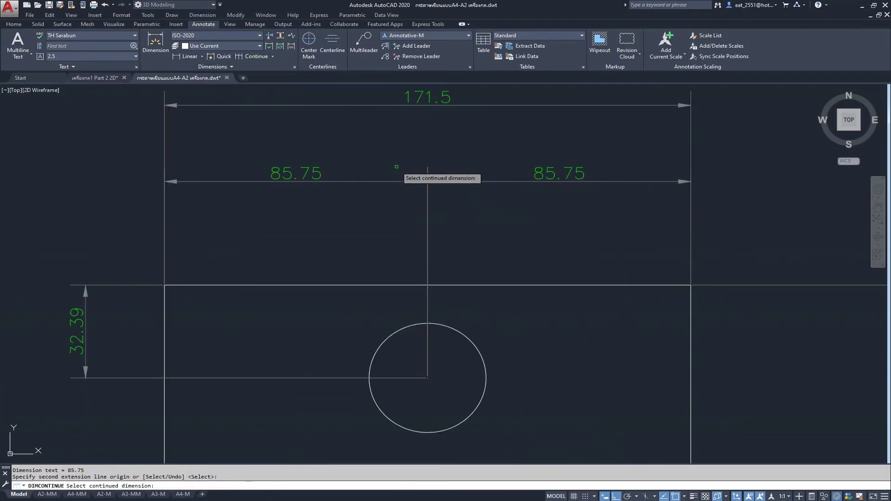
pyautogui.press('Escape')
pyautogui.scroll(-5, 450, 138)
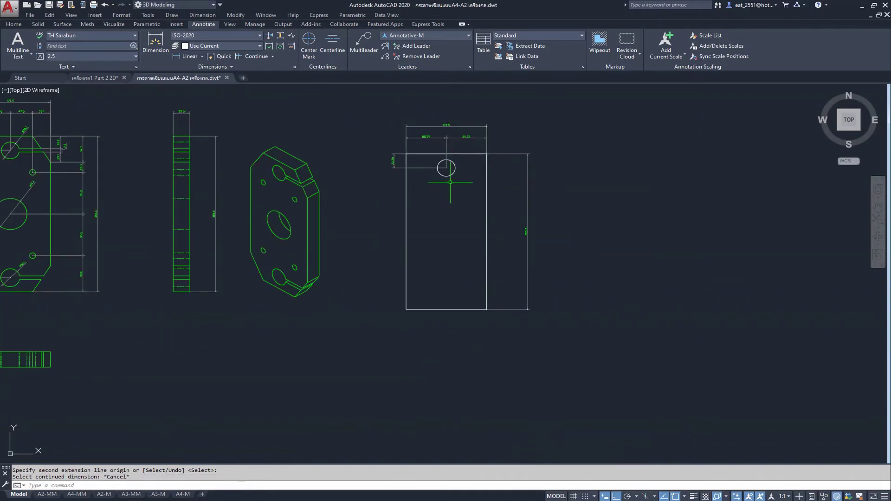
# - Pan to the green original's front view, bringing its 171.5 dimension and the area to its right into view
pyautogui.moveTo(450, 182); pyautogui.dragTo(471, 189, button='middle')
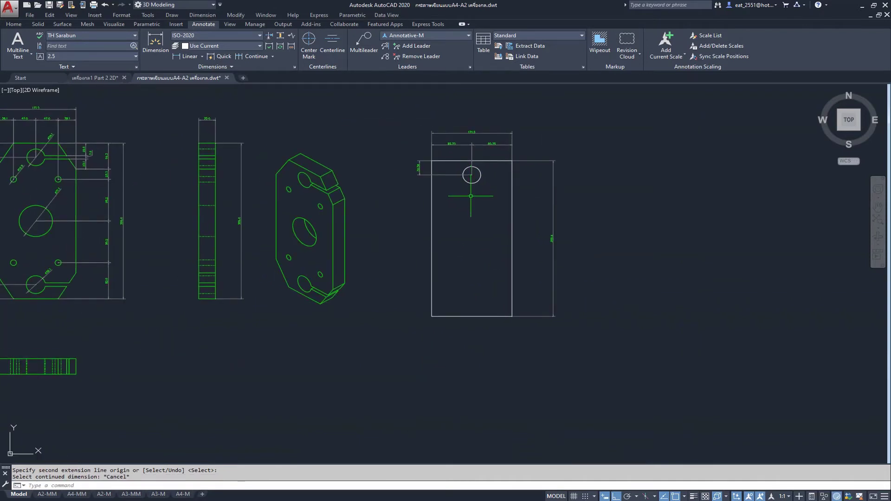
pyautogui.moveTo(471, 175); pyautogui.dragTo(529, 183, button='middle')
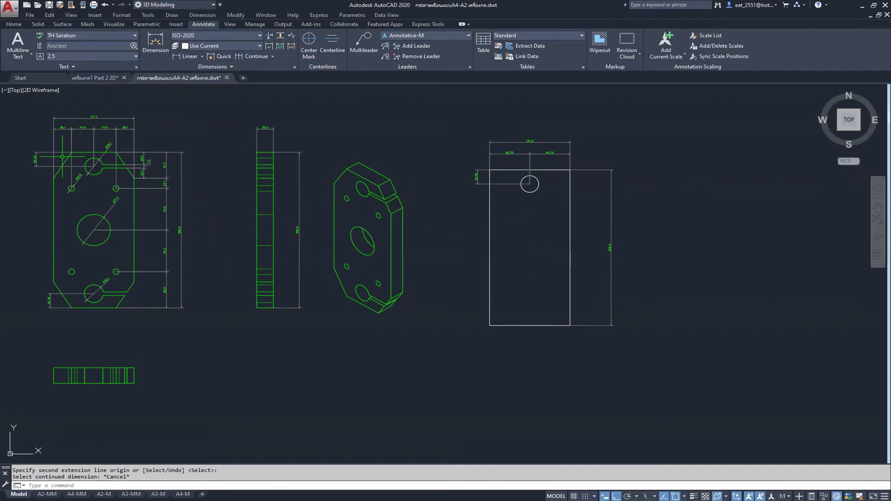
pyautogui.scroll(5, 61, 156)
pyautogui.scroll(-2, 123, 190)
pyautogui.moveTo(296, 214); pyautogui.dragTo(259, 285, button='middle')
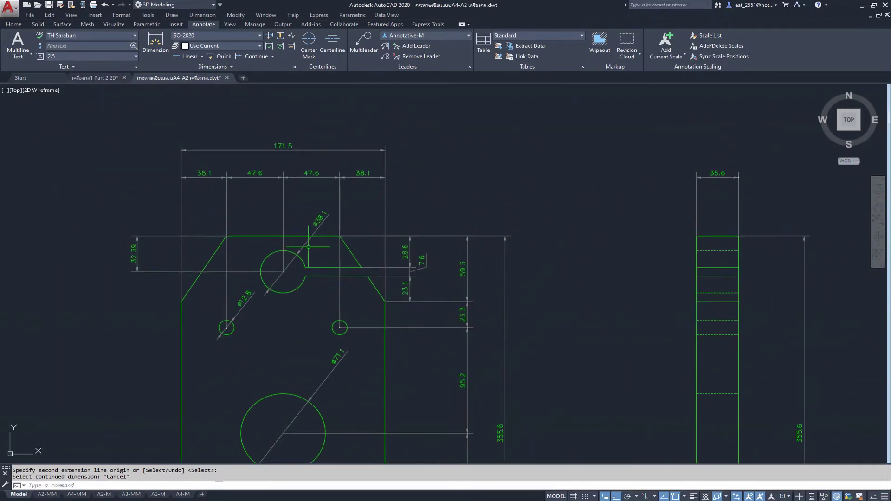
pyautogui.moveTo(340, 192); pyautogui.dragTo(331, 188, button='middle')
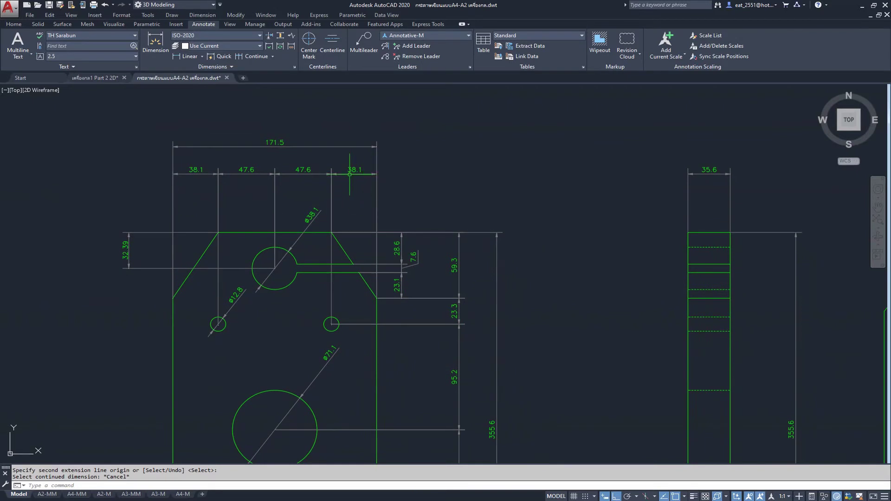
pyautogui.moveTo(398, 327); pyautogui.dragTo(370, 293, button='middle')
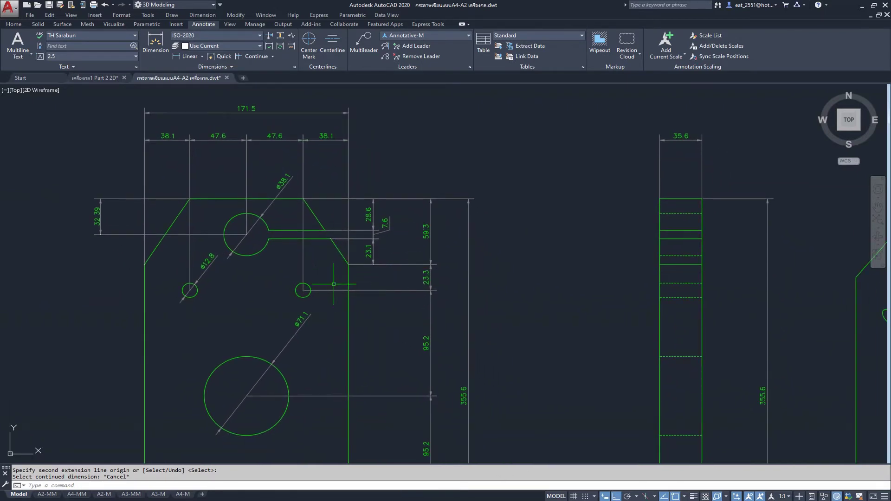
pyautogui.moveTo(412, 289); pyautogui.dragTo(340, 263, button='middle')
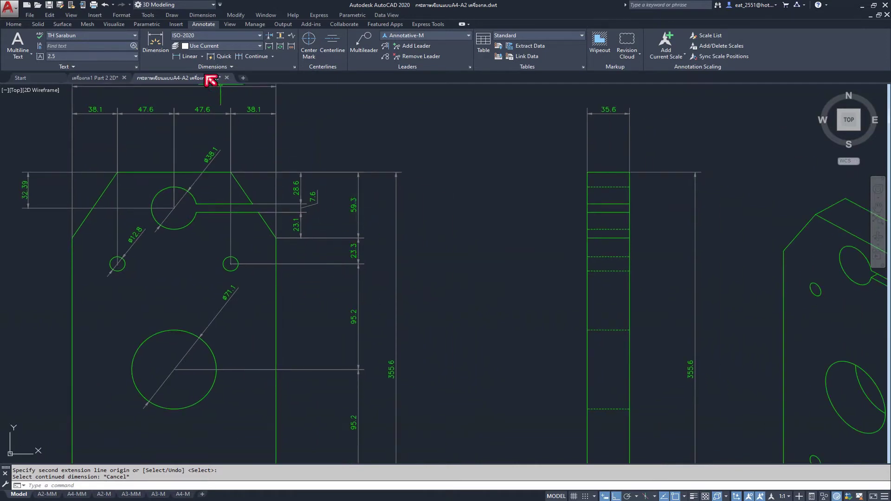
# - Add an 82.6 vertical dimension from the top edge to the small hole centre, placed at the right
pyautogui.click(188, 58)
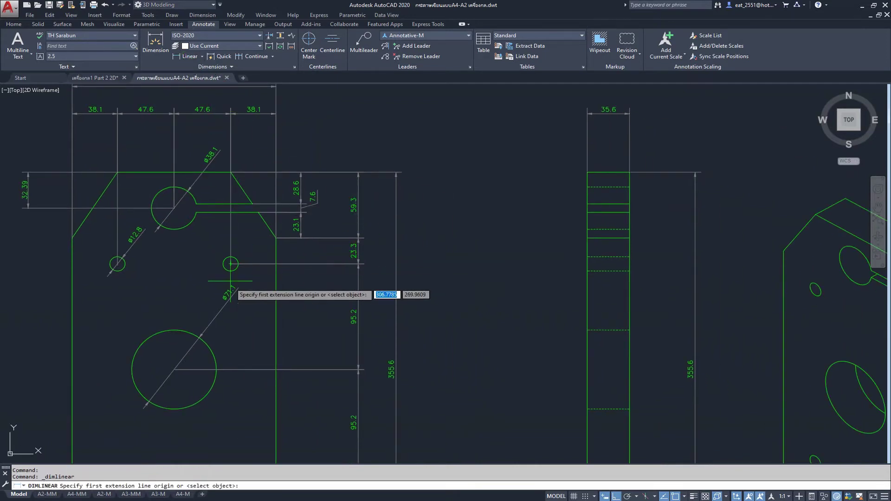
pyautogui.click(231, 173)
pyautogui.click(230, 264)
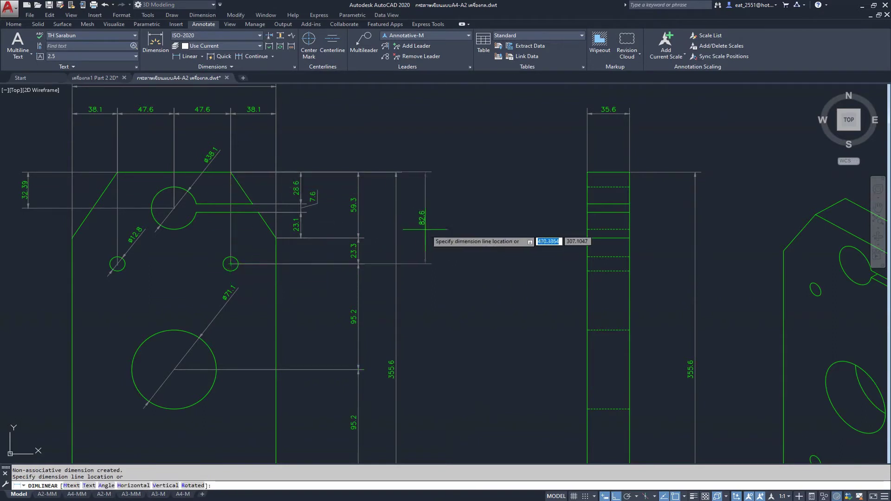
pyautogui.click(427, 242)
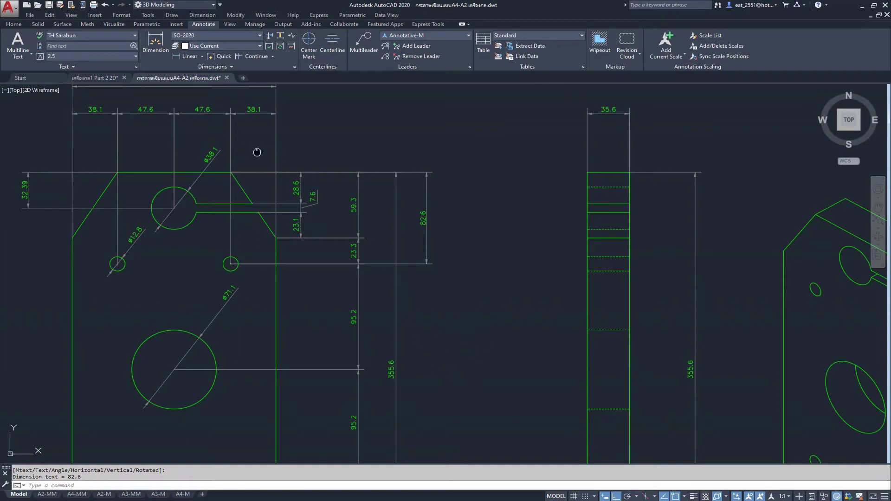
pyautogui.scroll(-2, 257, 152)
pyautogui.scroll(-3, 308, 205)
pyautogui.scroll(1, 580, 243)
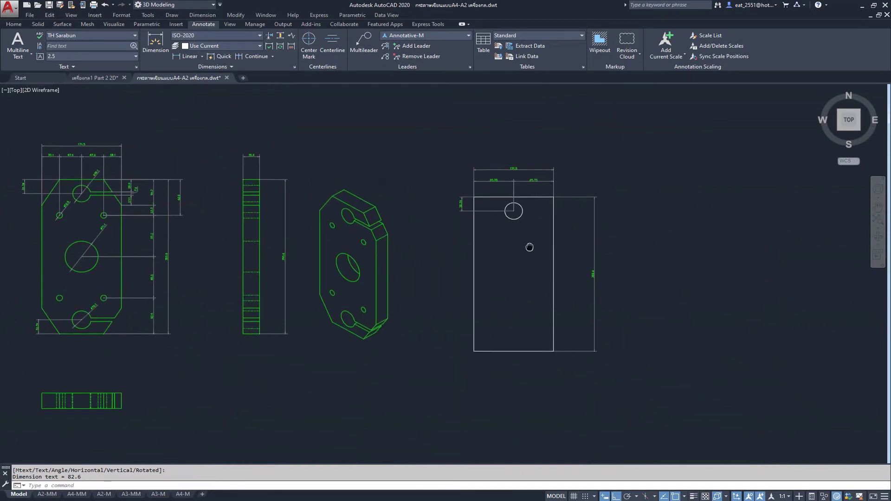
pyautogui.scroll(2, 552, 216)
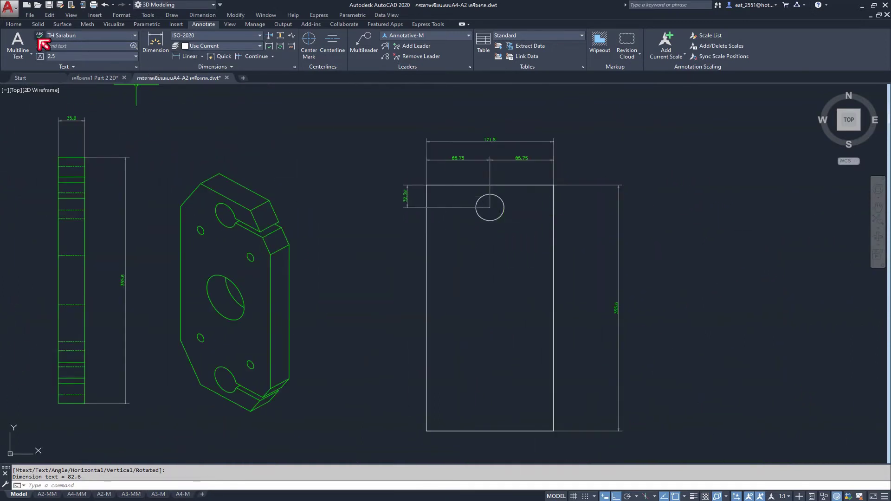
# - Offset the new rectangle's top edge 82.6 downward
pyautogui.click(17, 25)
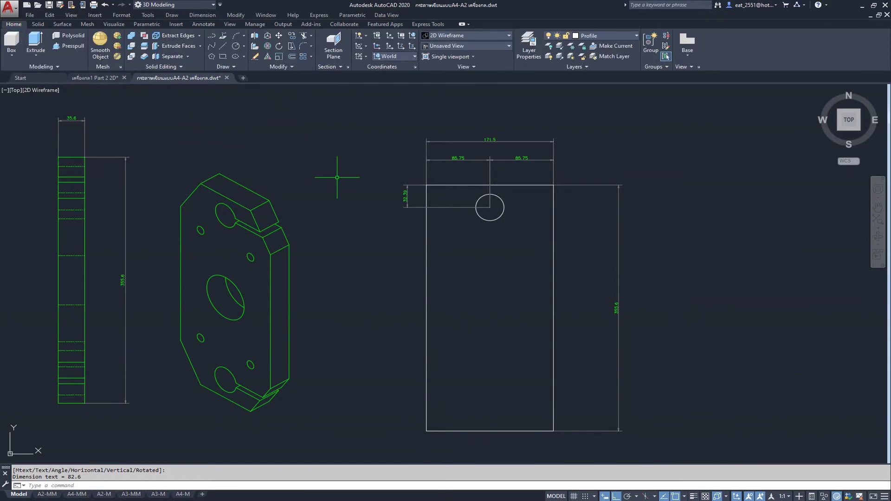
pyautogui.write('o')
pyautogui.press('Return')
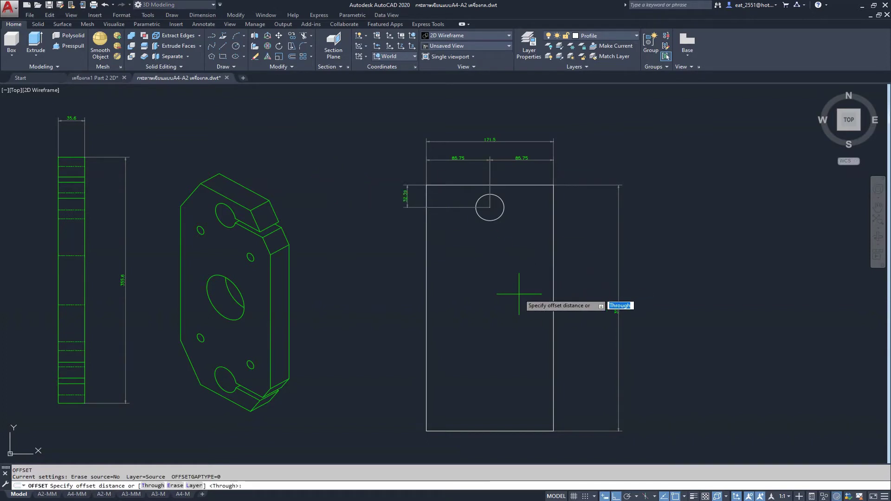
pyautogui.scroll(-2, 518, 294)
pyautogui.scroll(4, 140, 237)
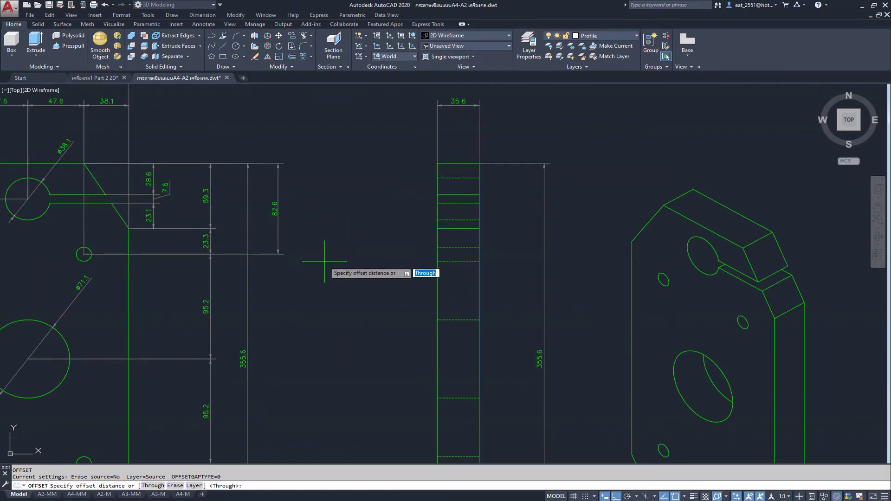
pyautogui.scroll(-2, 297, 274)
pyautogui.scroll(-2, 406, 286)
pyautogui.write('82.6')
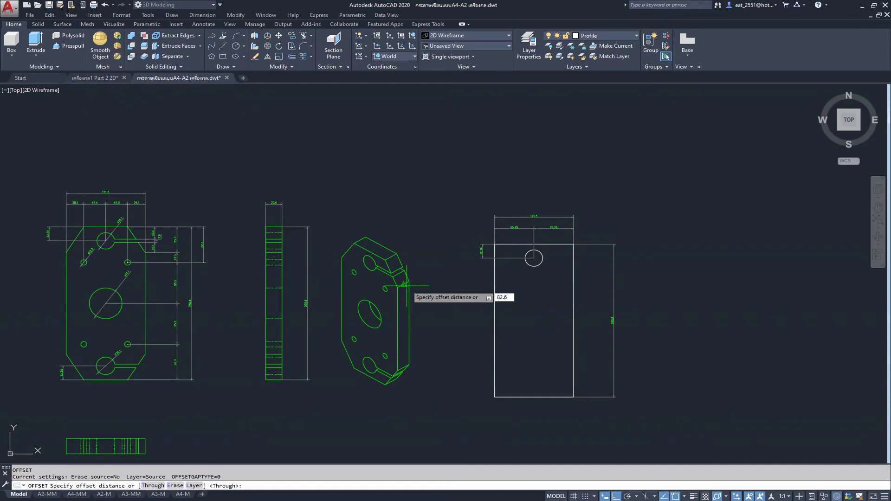
pyautogui.press('Return')
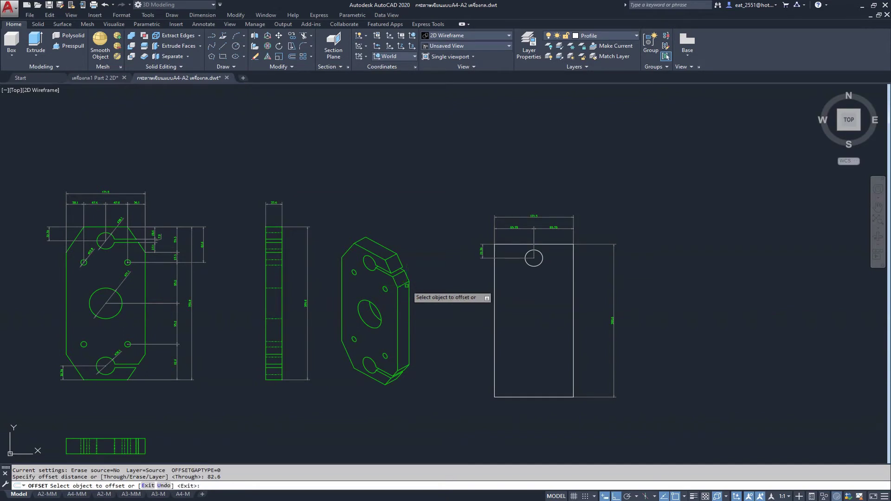
pyautogui.click(558, 244)
pyautogui.click(549, 352)
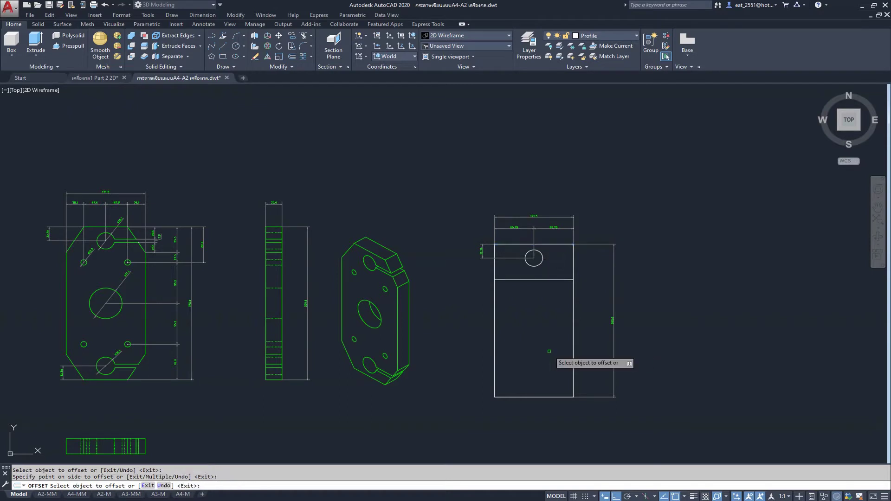
# - Offset the rectangle's right edge 38.1 inward
pyautogui.click(573, 261)
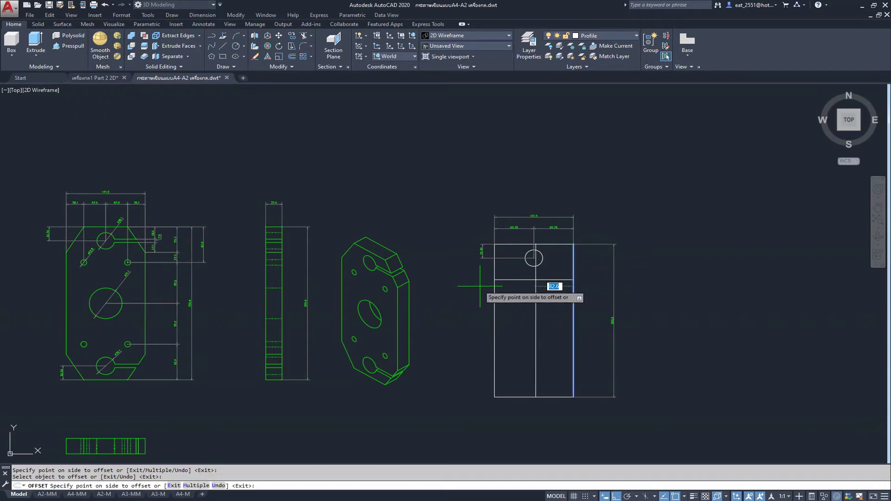
pyautogui.write('3')
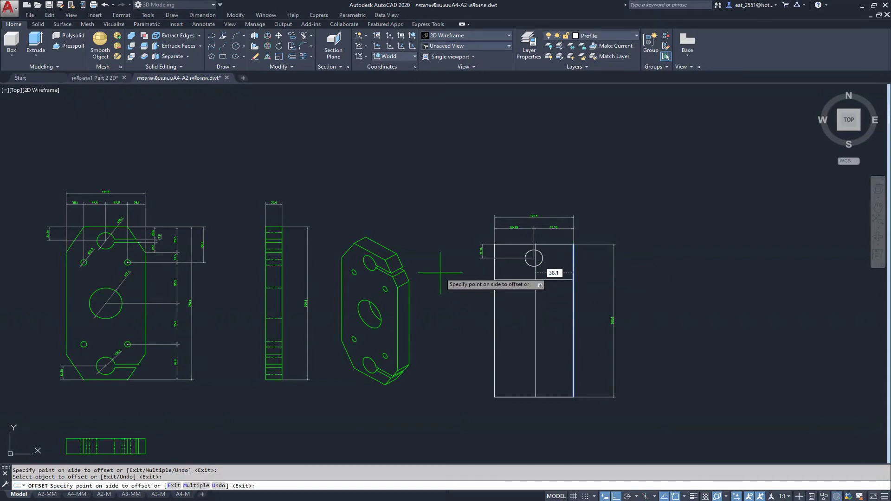
pyautogui.press('Return')
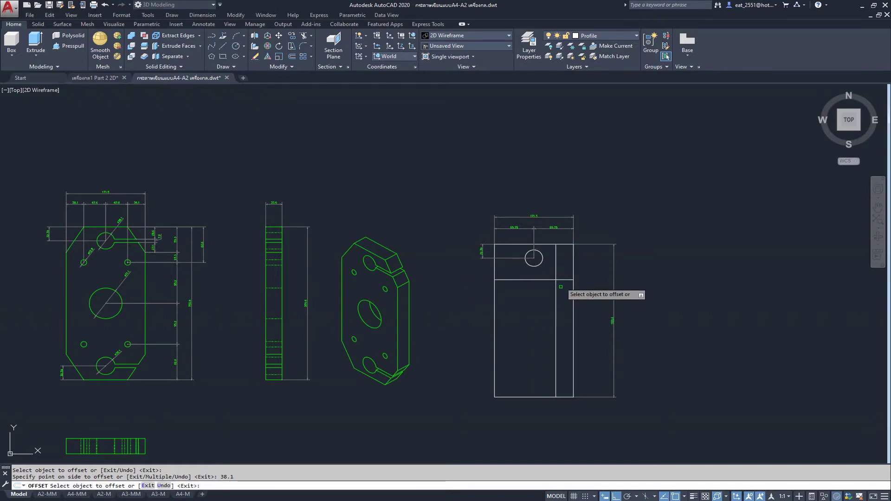
pyautogui.scroll(2, 560, 284)
pyautogui.scroll(3, 562, 278)
pyautogui.scroll(-4, 557, 278)
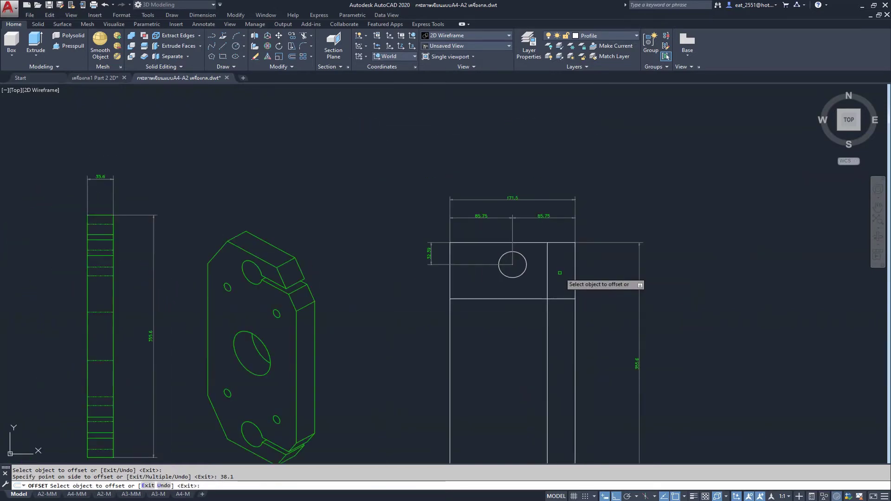
pyautogui.scroll(-2, 560, 273)
pyautogui.scroll(5, 276, 280)
pyautogui.scroll(1, 249, 225)
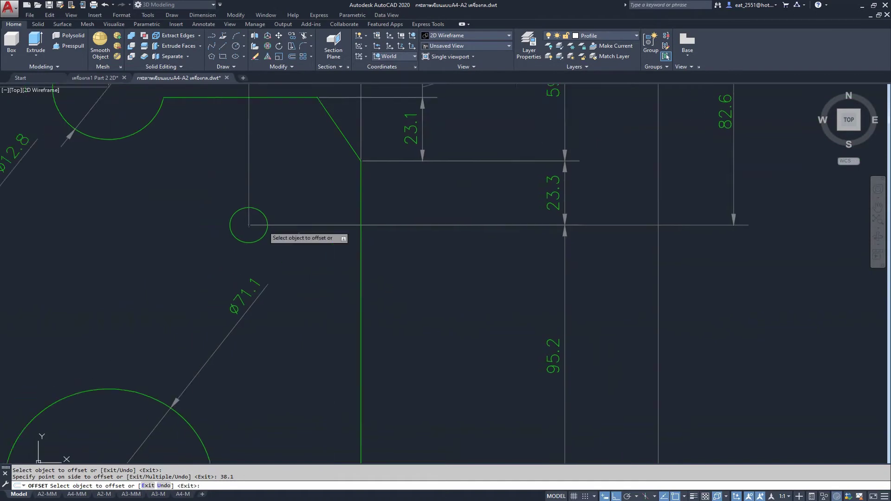
pyautogui.scroll(-2, 432, 286)
pyautogui.scroll(-1, 233, 263)
pyautogui.scroll(-3, 194, 261)
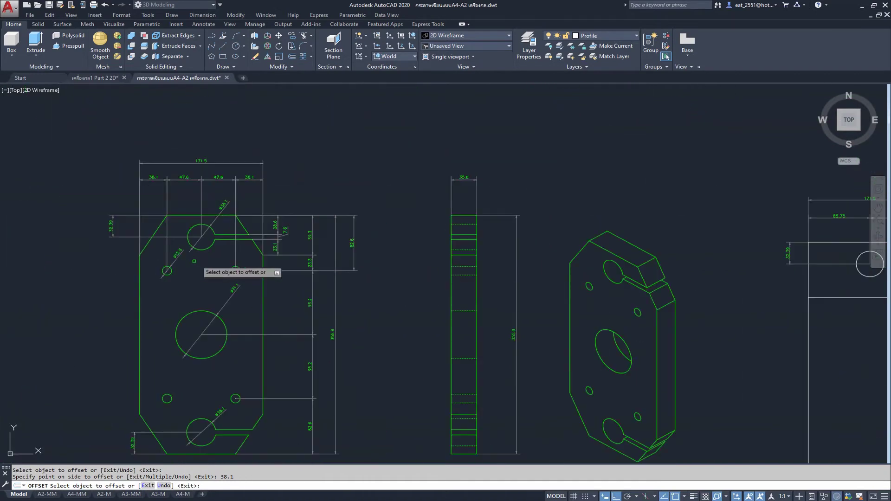
pyautogui.moveTo(828, 293); pyautogui.dragTo(461, 288, button='middle')
pyautogui.scroll(4, 594, 299)
# - Draw a 12.8-diameter hole centred where the two offset lines cross
pyautogui.press('Escape')
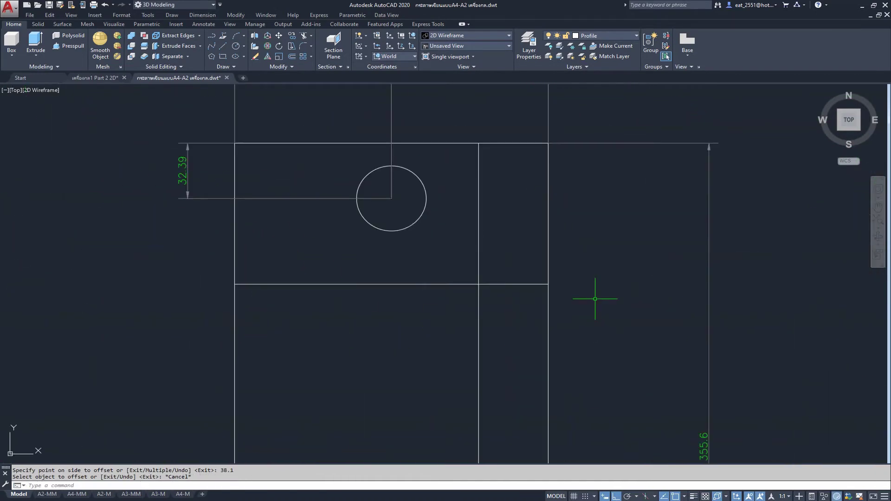
pyautogui.write('c')
pyautogui.press('Return')
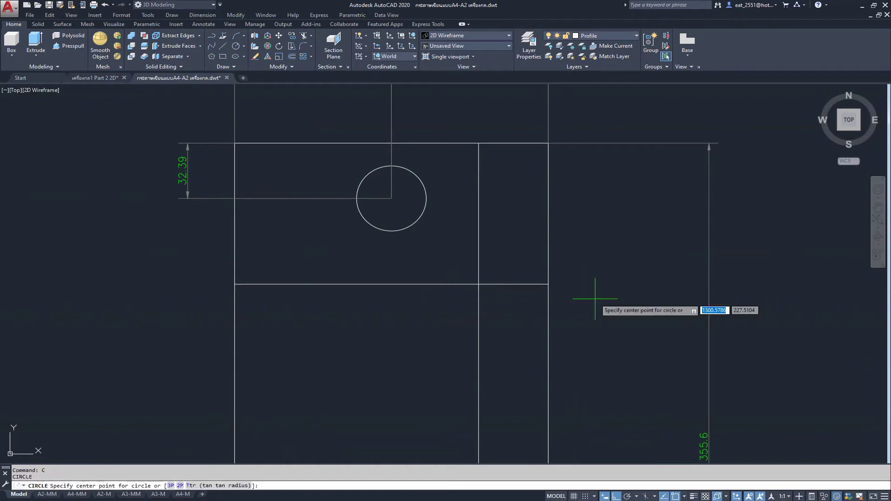
pyautogui.click(479, 284)
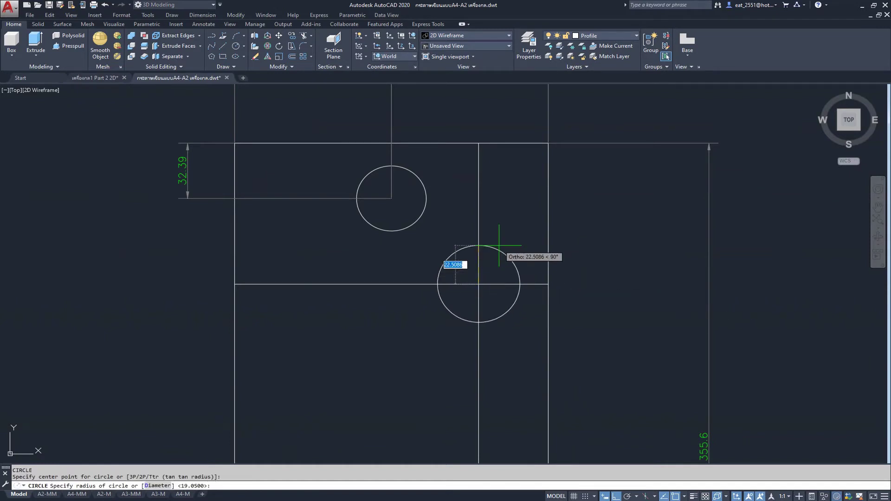
pyautogui.write('d')
pyautogui.press('Return')
pyautogui.write('12.8')
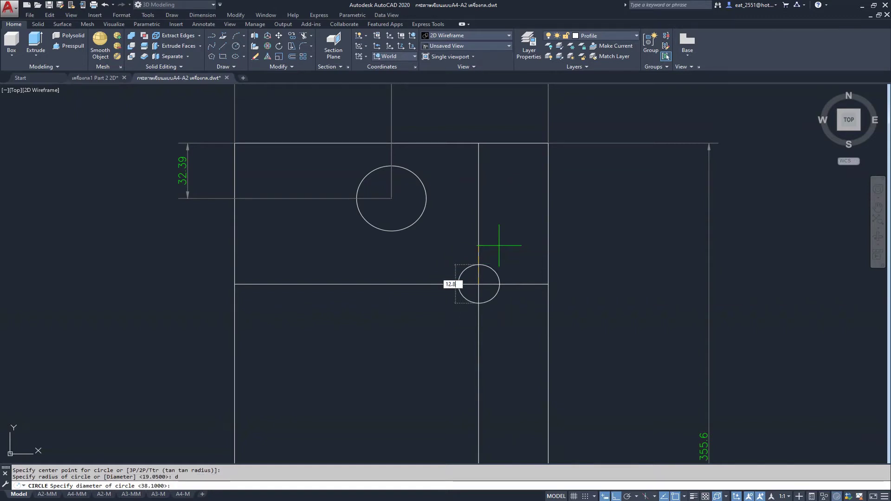
pyautogui.press('Return')
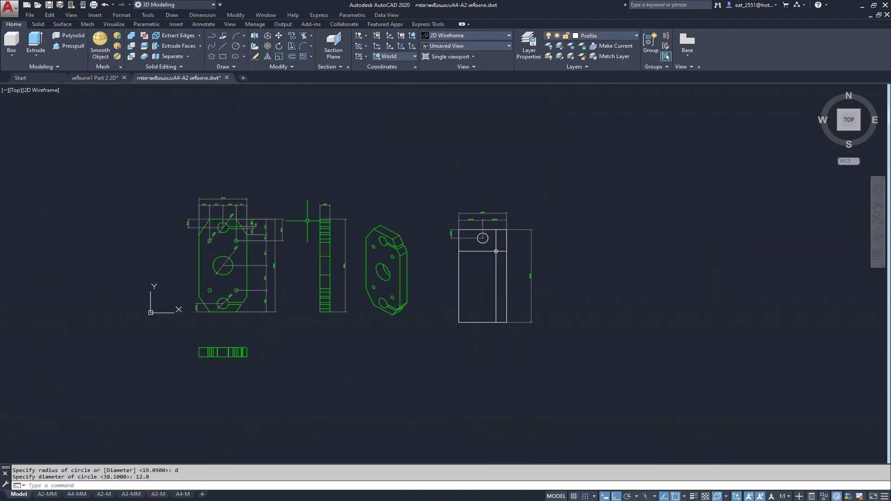
pyautogui.scroll(4, 225, 235)
pyautogui.scroll(-6, 140, 225)
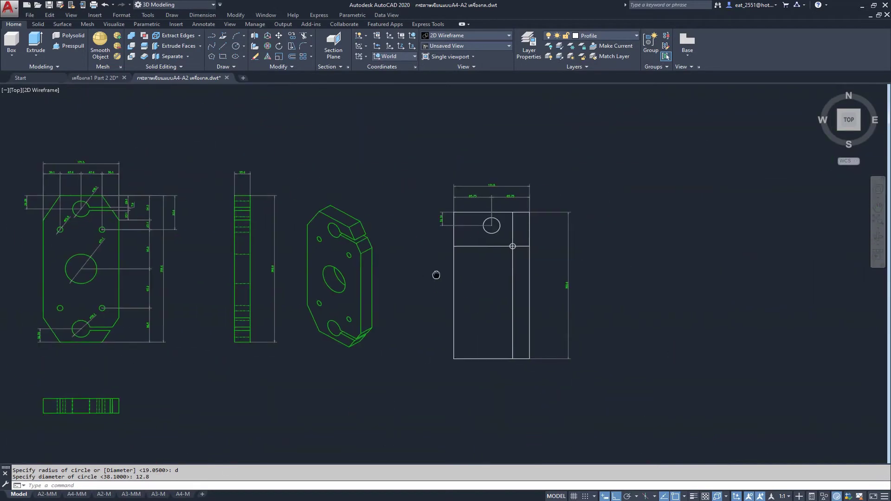
pyautogui.scroll(4, 506, 228)
# - Erase the two offset construction lines around the hole
pyautogui.click(534, 212)
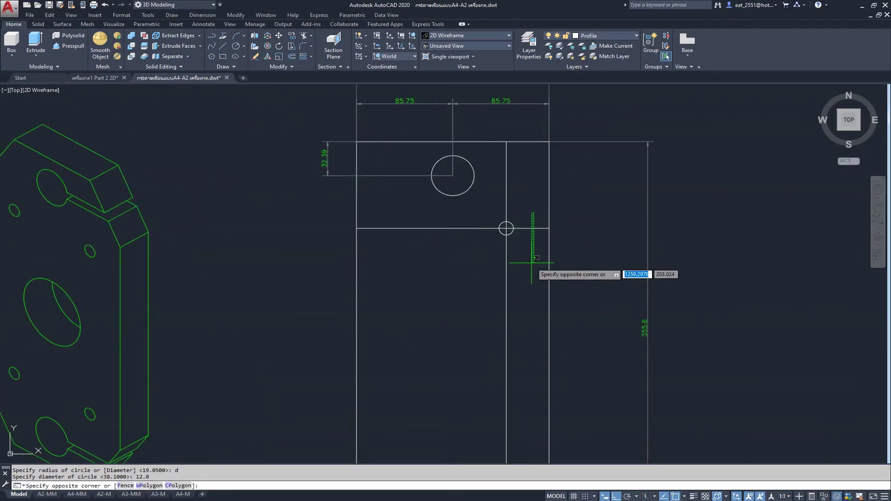
pyautogui.click(508, 228)
pyautogui.click(511, 279)
pyautogui.click(479, 282)
pyautogui.press('Delete')
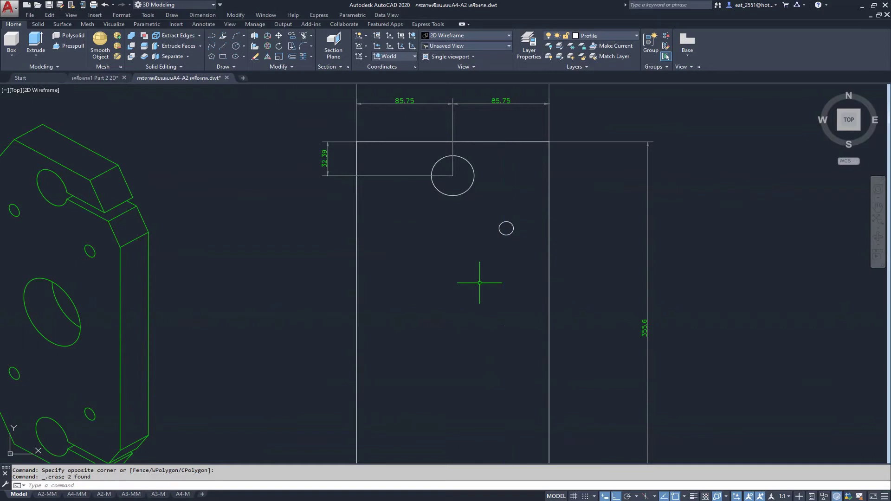
pyautogui.moveTo(465, 233); pyautogui.dragTo(460, 249, button='middle')
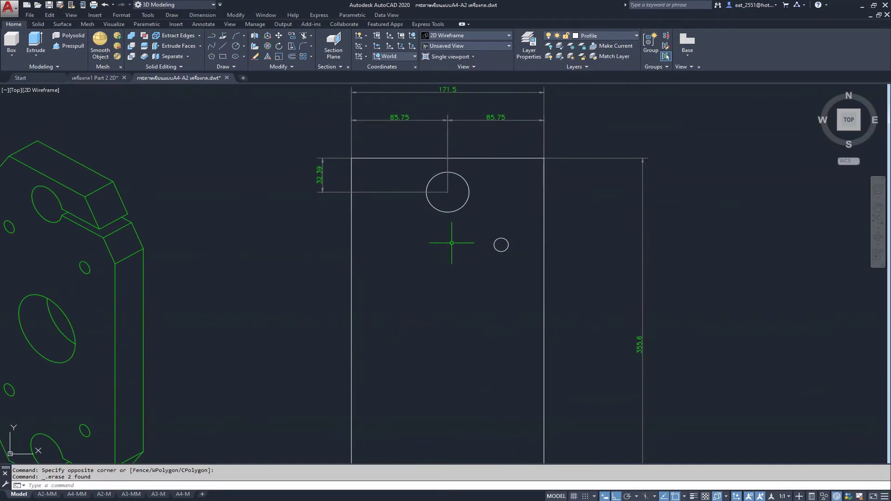
# - Mirror the 12.8 hole across the vertical centreline through the large hole, keeping the original
pyautogui.write('mi')
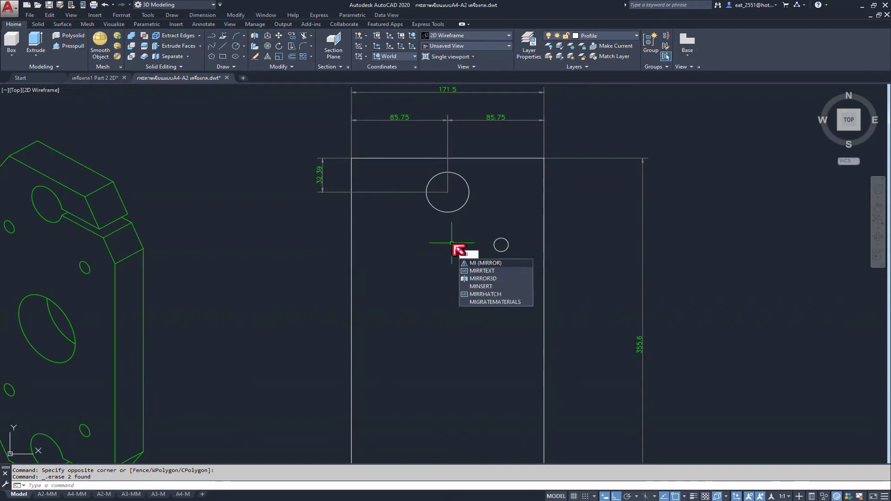
pyautogui.press('Return')
pyautogui.click(513, 232)
pyautogui.click(439, 308)
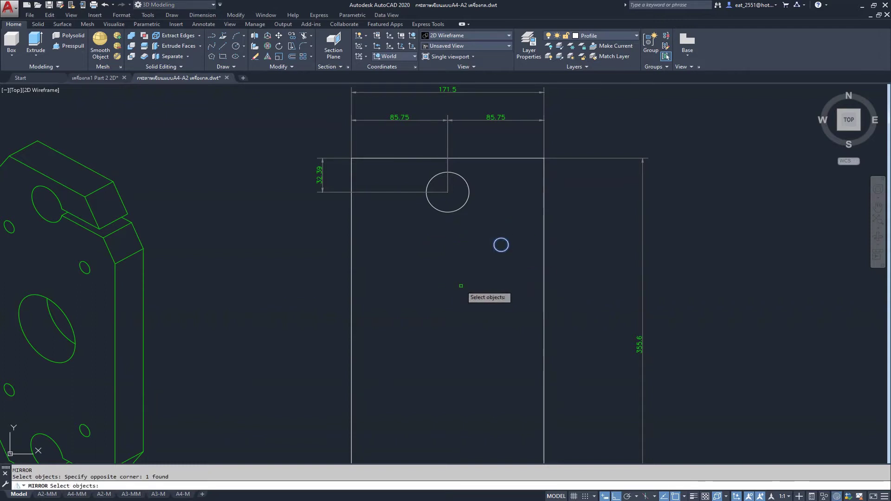
pyautogui.press('Return')
pyautogui.click(448, 191)
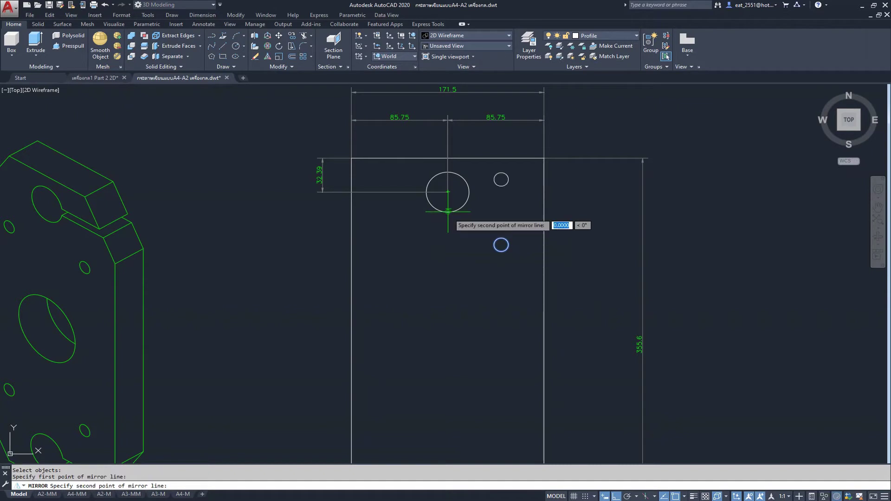
pyautogui.click(442, 332)
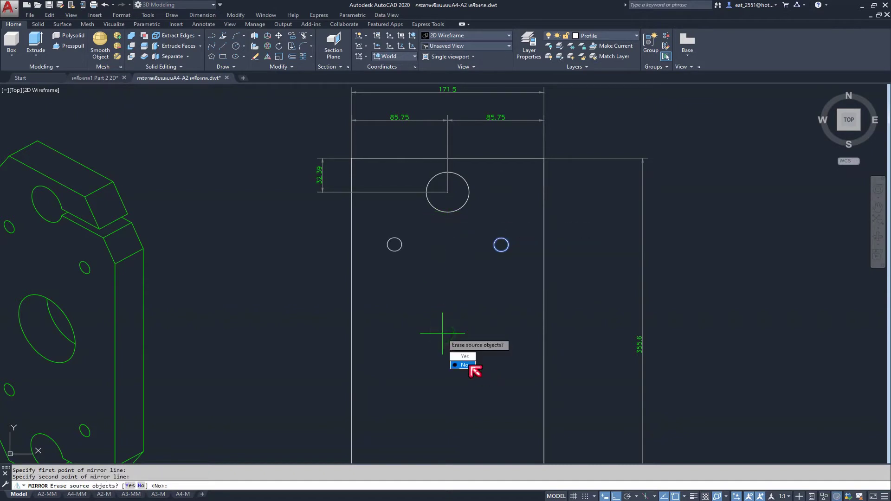
pyautogui.click(467, 364)
# - Pan over to the slot on the green original drawing
pyautogui.scroll(-5, 446, 220)
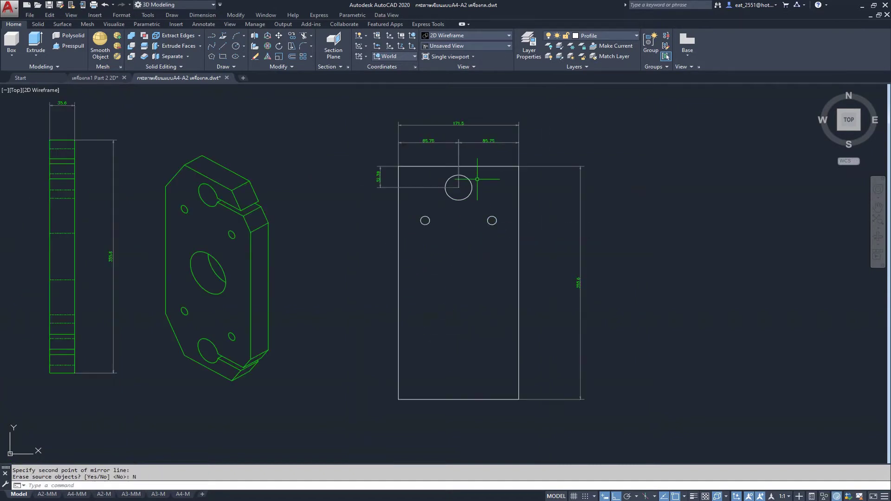
pyautogui.moveTo(325, 209); pyautogui.dragTo(649, 209, button='middle')
pyautogui.scroll(8, 207, 180)
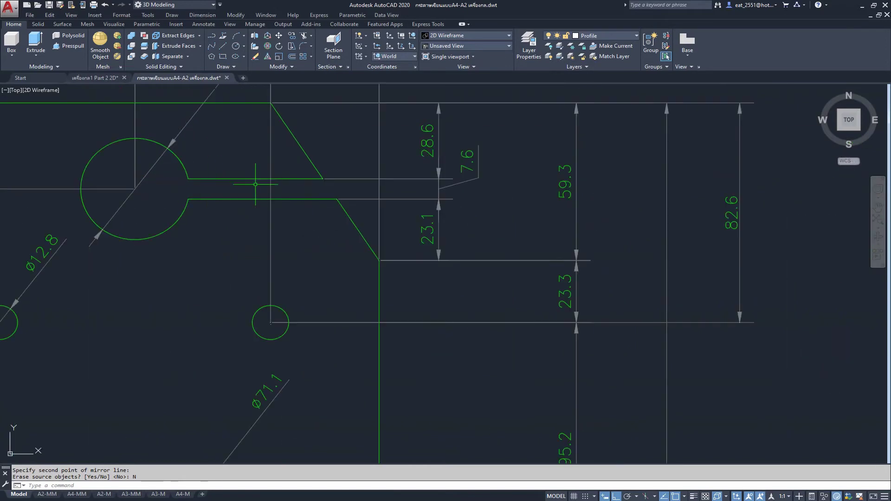
pyautogui.scroll(-3, 267, 192)
pyautogui.scroll(3, 357, 188)
pyautogui.scroll(-2, 288, 178)
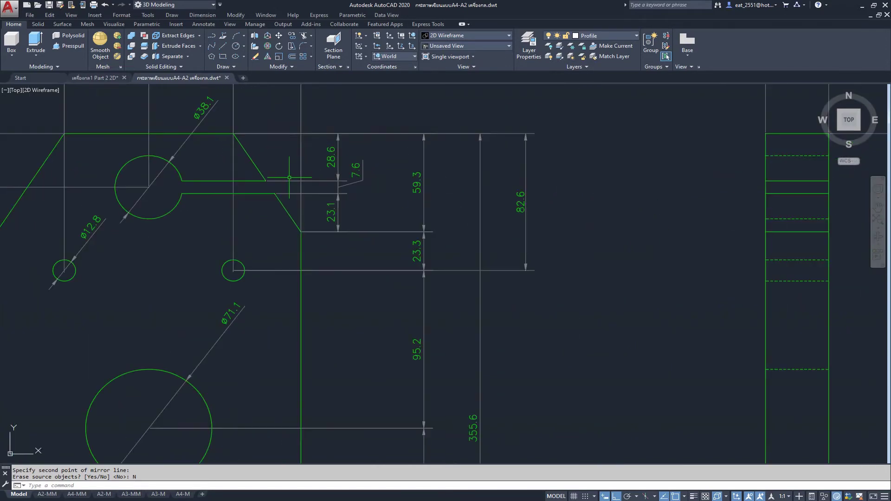
# - Draw a horizontal line from the large hole's centre past the rectangle's right edge
pyautogui.scroll(2, 154, 189)
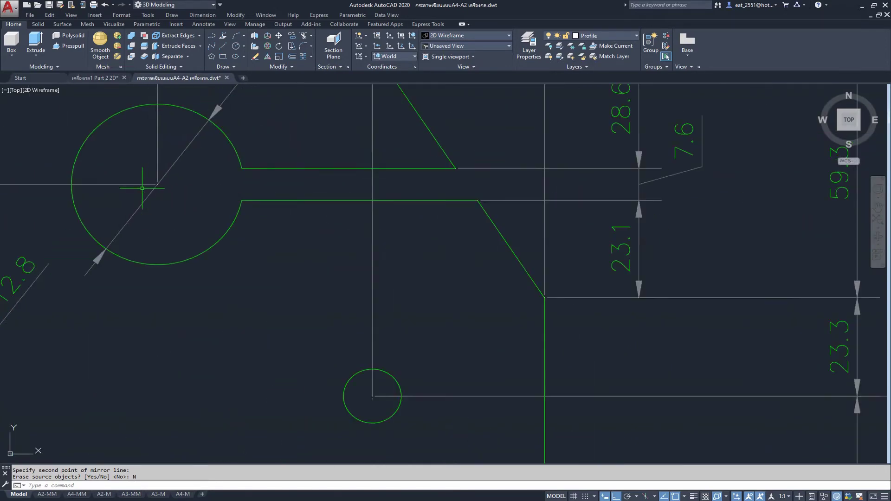
pyautogui.scroll(-5, 154, 188)
pyautogui.moveTo(604, 232); pyautogui.dragTo(170, 235, button='middle')
pyautogui.scroll(2, 356, 216)
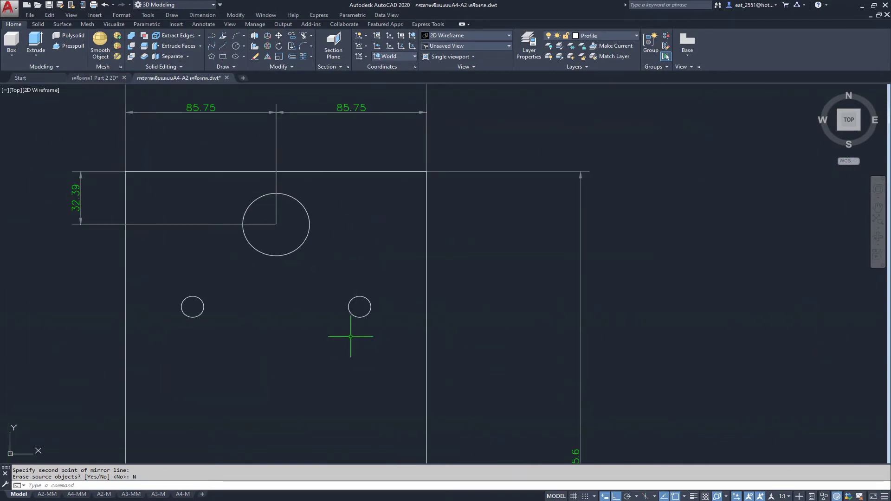
pyautogui.write('l')
pyautogui.press('Return')
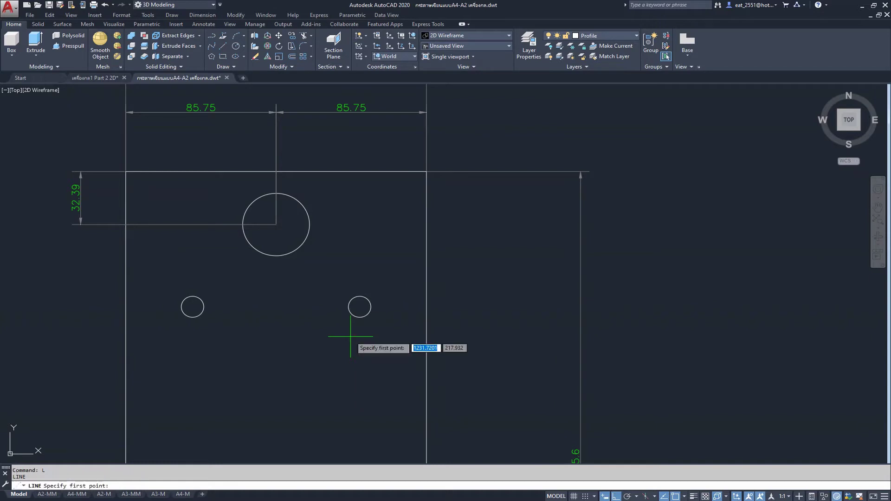
pyautogui.click(276, 225)
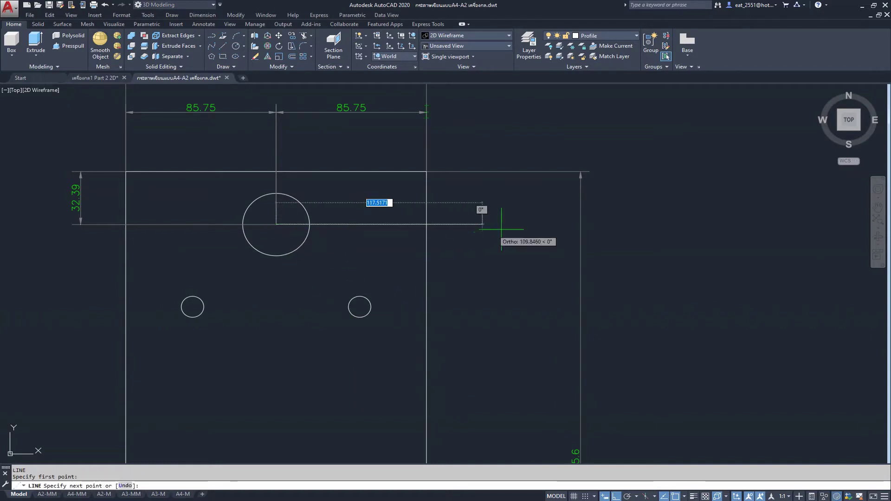
pyautogui.click(522, 225)
pyautogui.press('Return')
# - Pan to the green original's slot dimensions, centring on the 7.6 width
pyautogui.scroll(-2, 522, 228)
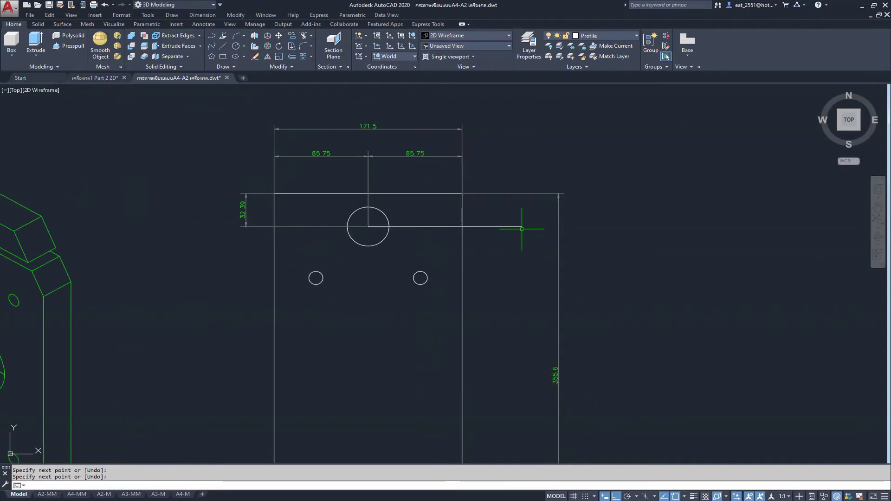
pyautogui.moveTo(521, 229); pyautogui.dragTo(528, 223, button='middle')
pyautogui.scroll(-3, 528, 223)
pyautogui.moveTo(250, 227); pyautogui.dragTo(578, 223, button='middle')
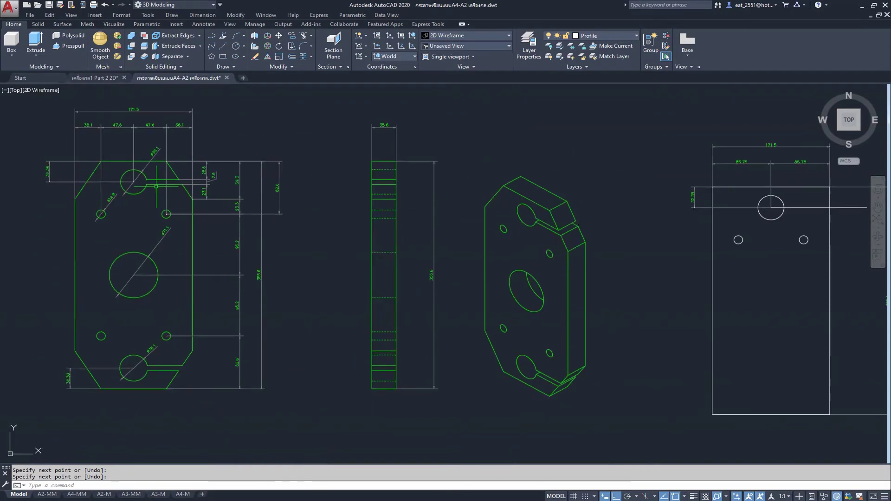
pyautogui.scroll(5, 148, 178)
pyautogui.moveTo(147, 178); pyautogui.dragTo(174, 215, button='middle')
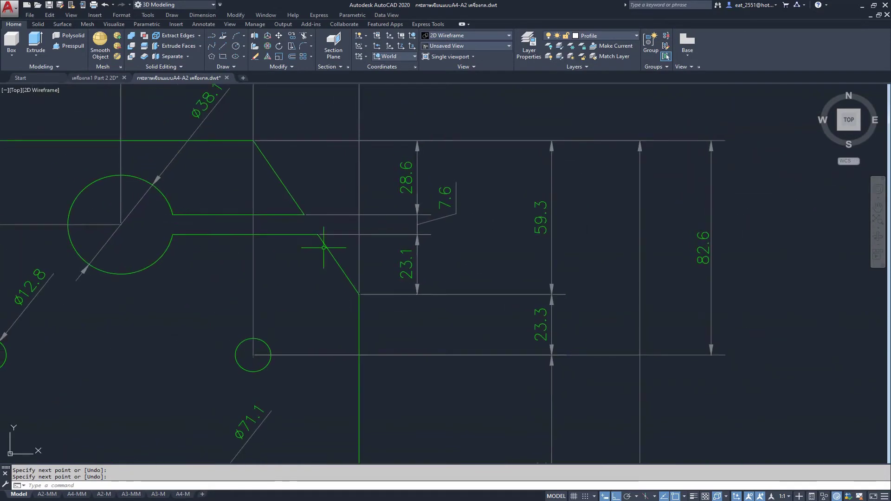
pyautogui.moveTo(373, 255); pyautogui.dragTo(219, 256, button='middle')
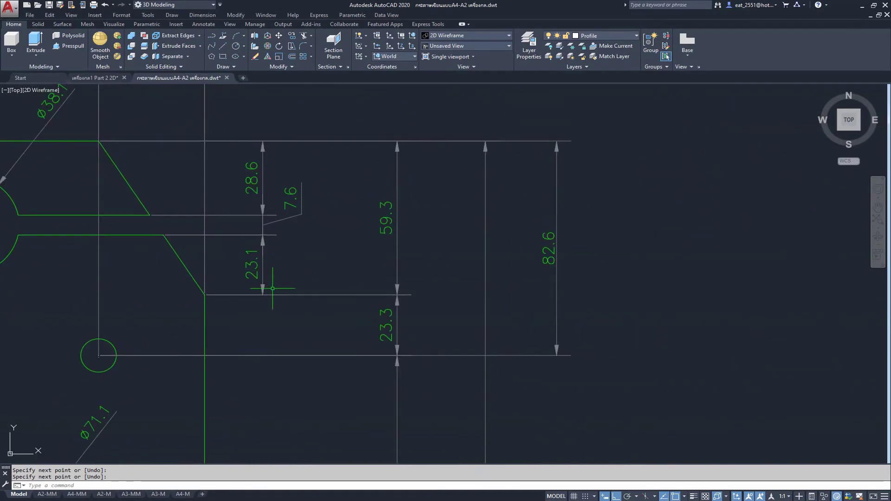
pyautogui.moveTo(273, 289); pyautogui.dragTo(337, 292, button='middle')
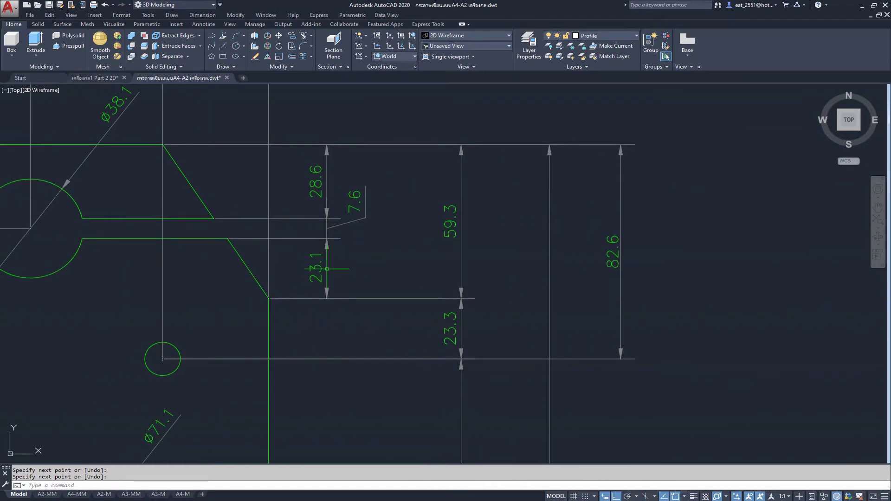
pyautogui.moveTo(349, 241); pyautogui.dragTo(388, 260, button='middle')
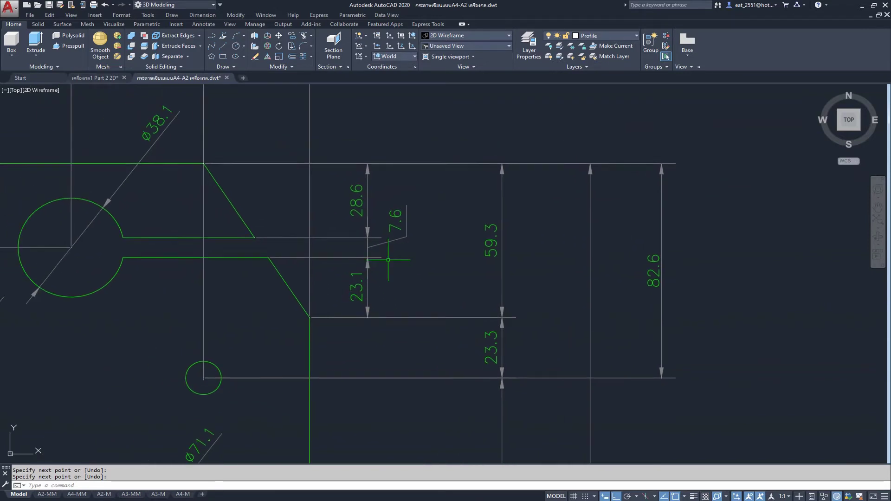
# - Compute 7.6 / 2 = 3.8 in QuickCalc, then close the calculator
pyautogui.click(235, 26)
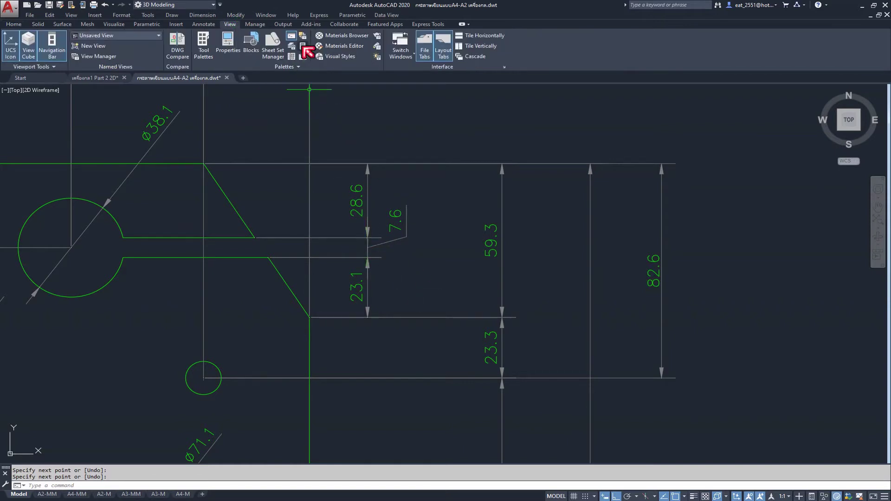
pyautogui.hotkey('ctrl', '8')
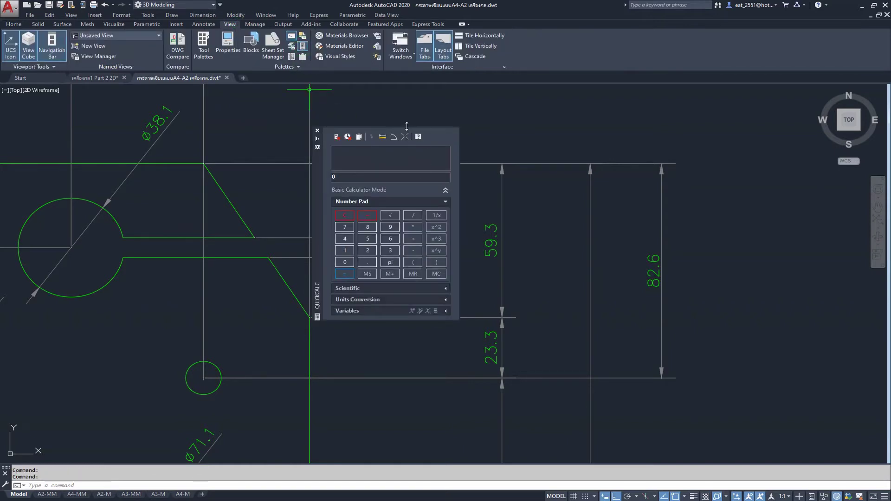
pyautogui.moveTo(328, 179); pyautogui.dragTo(122, 149)
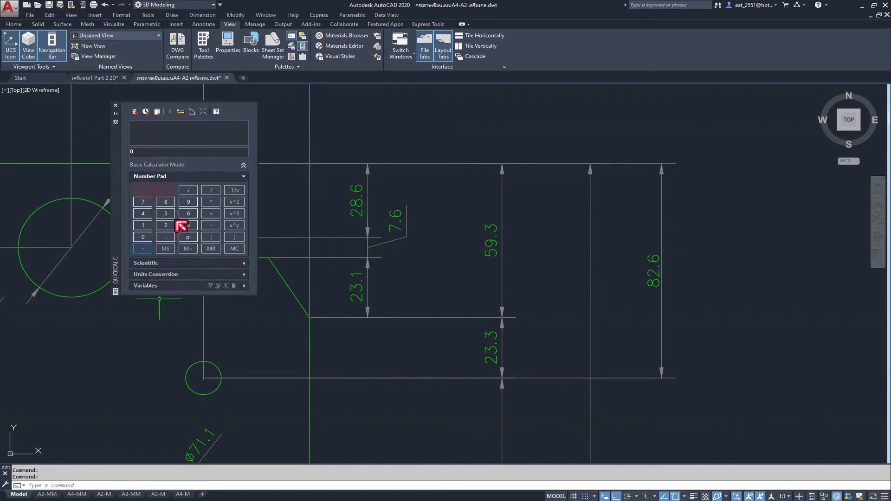
pyautogui.click(143, 202)
pyautogui.click(163, 236)
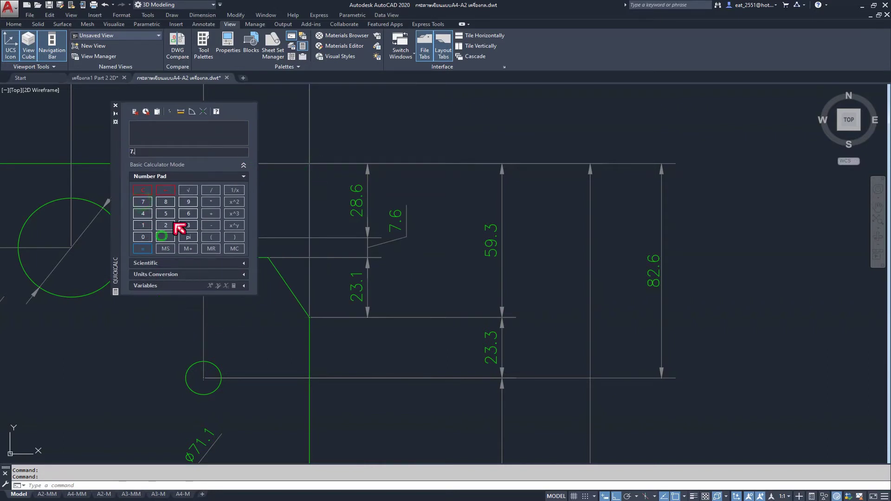
pyautogui.click(191, 215)
pyautogui.click(211, 190)
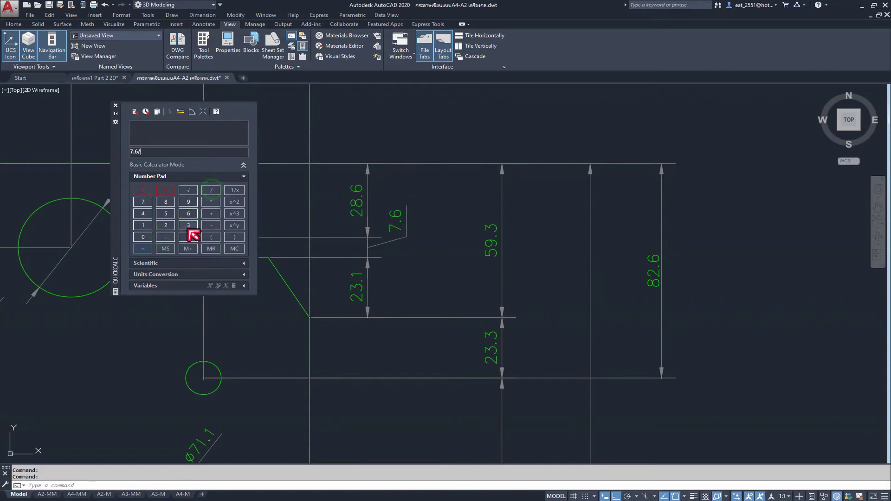
pyautogui.click(166, 225)
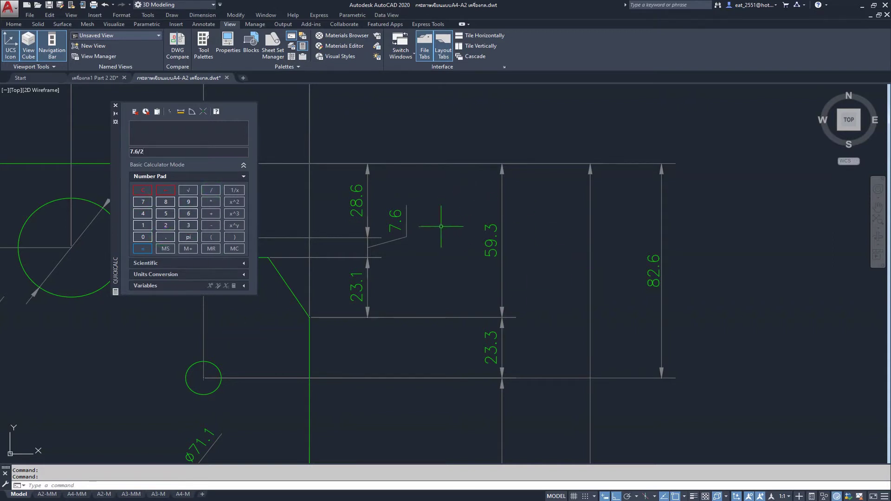
pyautogui.click(144, 248)
pyautogui.click(116, 105)
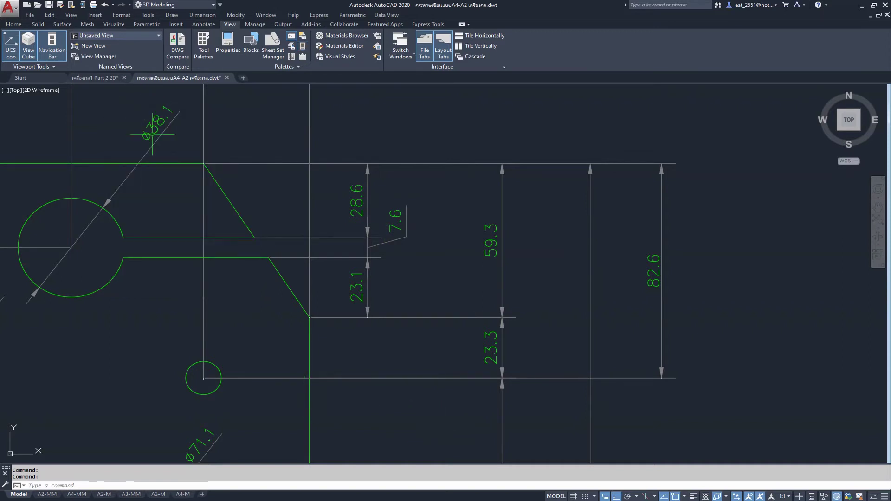
pyautogui.scroll(-2, 167, 249)
pyautogui.scroll(-2, 430, 278)
pyautogui.moveTo(429, 278); pyautogui.dragTo(335, 235, button='middle')
# - Offset the slot centre line 3.8 to both sides
pyautogui.scroll(-3, 335, 235)
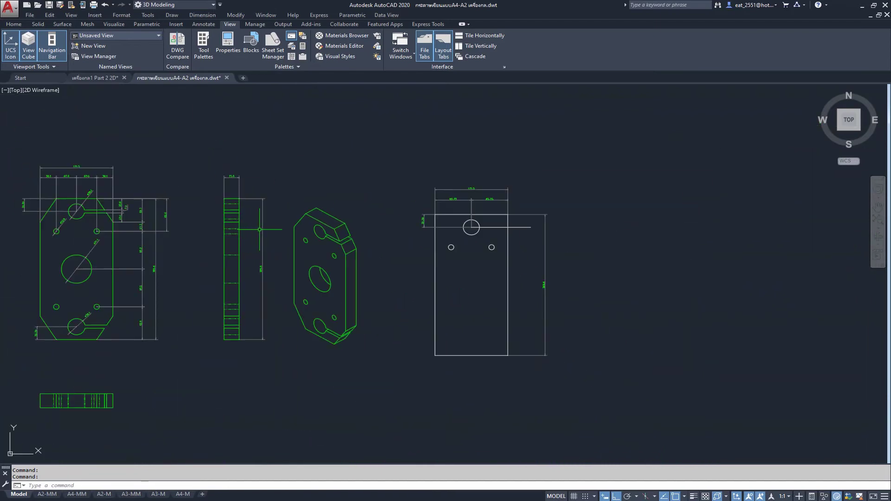
pyautogui.scroll(3, 534, 223)
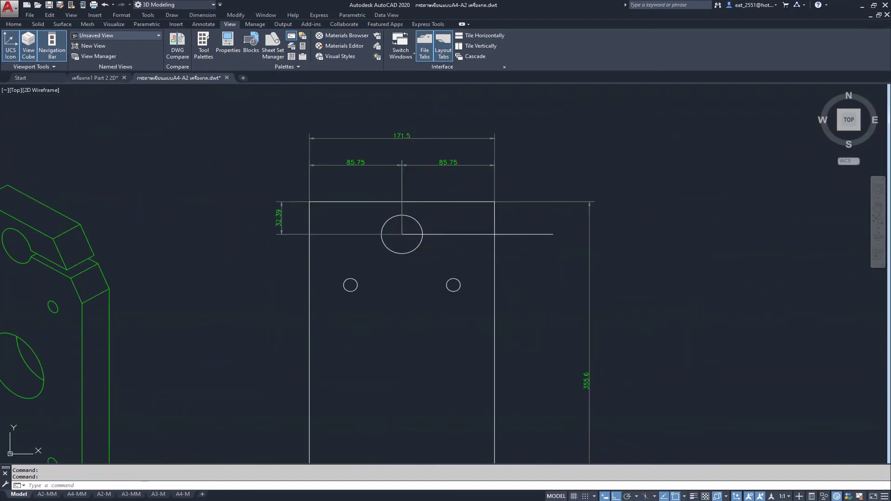
pyautogui.click(13, 24)
pyautogui.write('o')
pyautogui.press('Return')
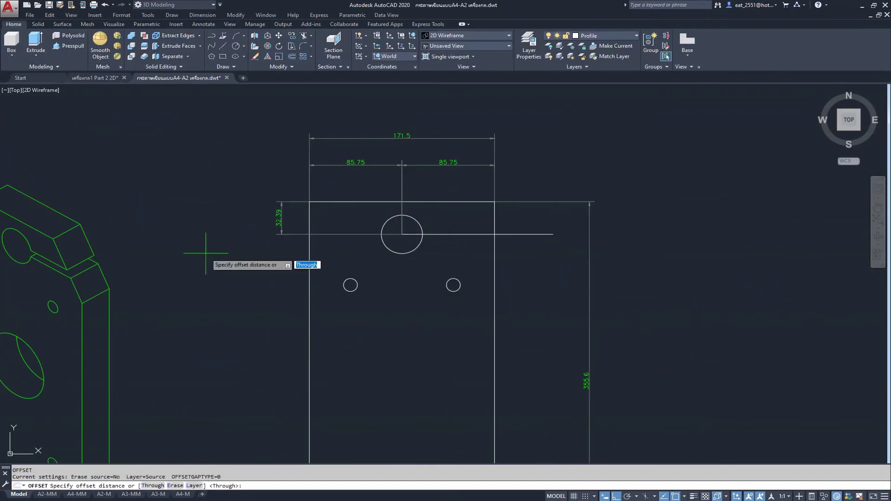
pyautogui.write('3.8')
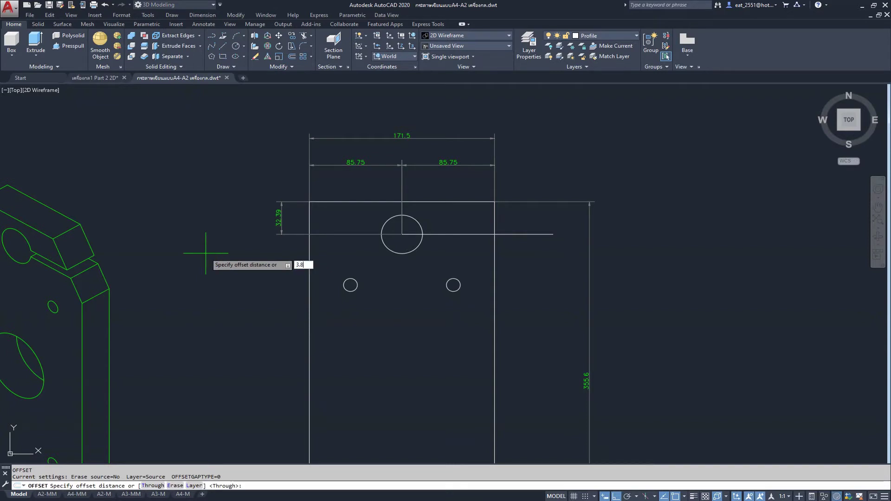
pyautogui.press('Return')
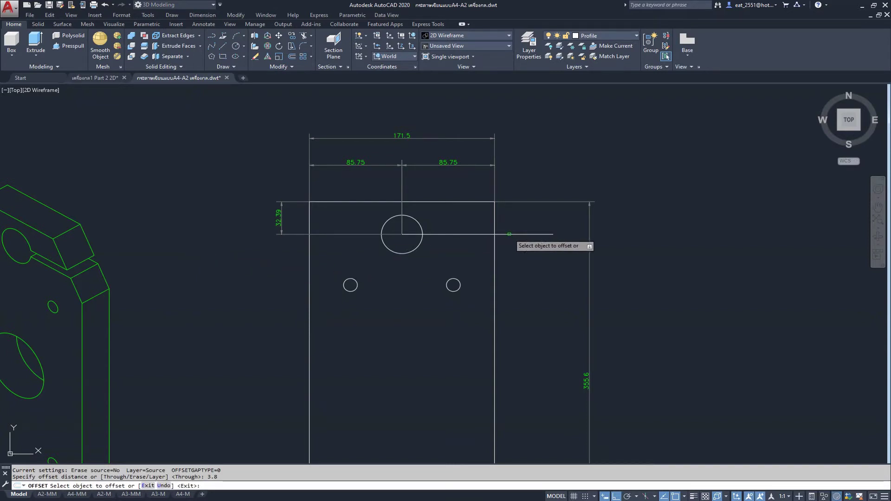
pyautogui.click(509, 234)
pyautogui.click(497, 234)
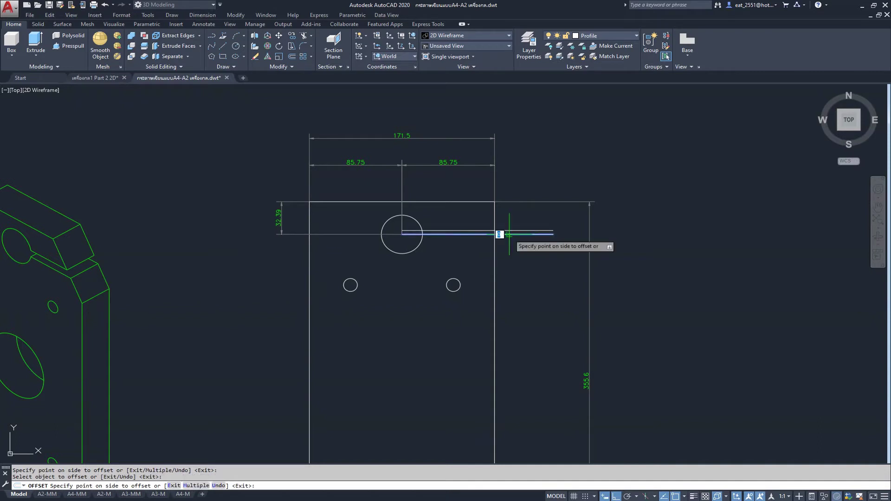
pyautogui.click(512, 266)
pyautogui.scroll(4, 434, 235)
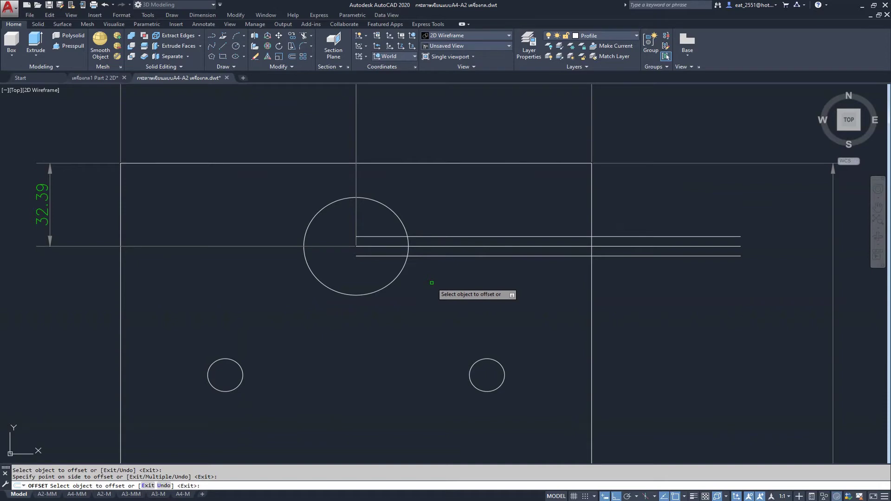
pyautogui.press('Escape')
# - Pan to the green original's 171.5 overall dimension and the slot's vertical dimensions
pyautogui.scroll(-5, 432, 282)
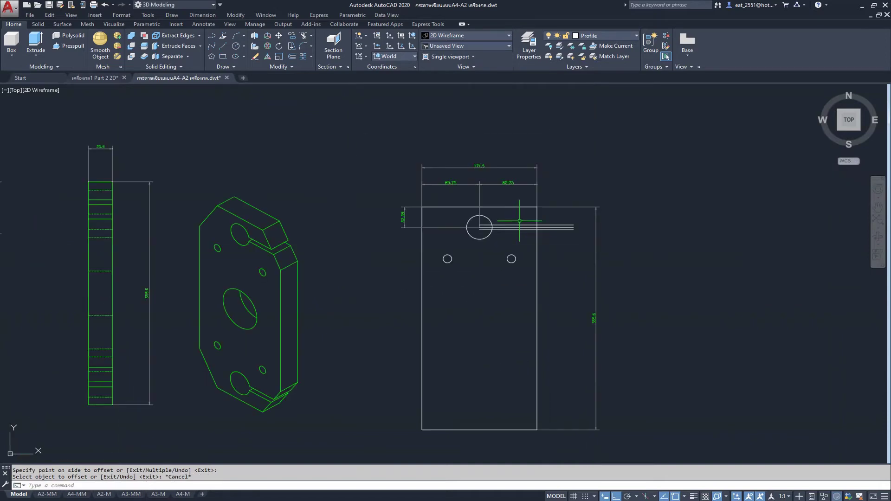
pyautogui.moveTo(325, 232); pyautogui.dragTo(543, 232, button='middle')
pyautogui.scroll(1, 326, 203)
pyautogui.scroll(3, 326, 203)
pyautogui.moveTo(325, 204); pyautogui.dragTo(318, 269, button='middle')
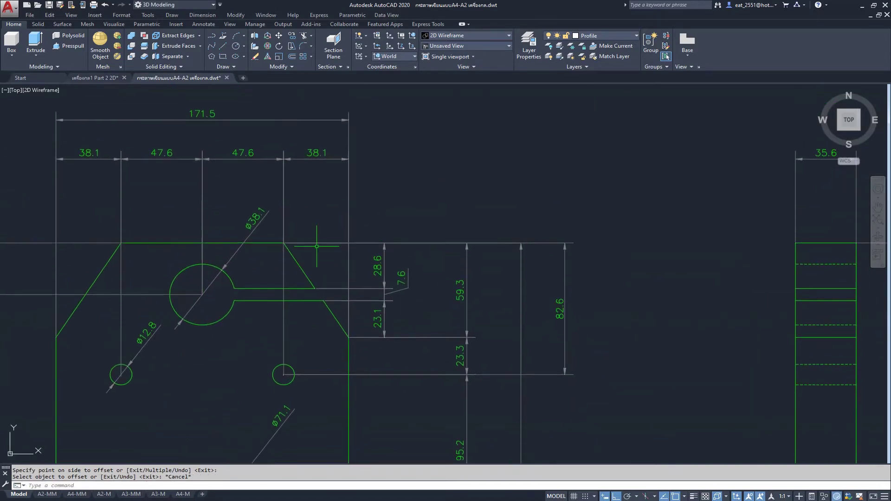
pyautogui.moveTo(481, 305)
pyautogui.mouseDown(button='middle')
pyautogui.moveTo(481, 244)
pyautogui.moveTo(430, 259)
pyautogui.mouseUp(button='middle')
pyautogui.scroll(2, 407, 279)
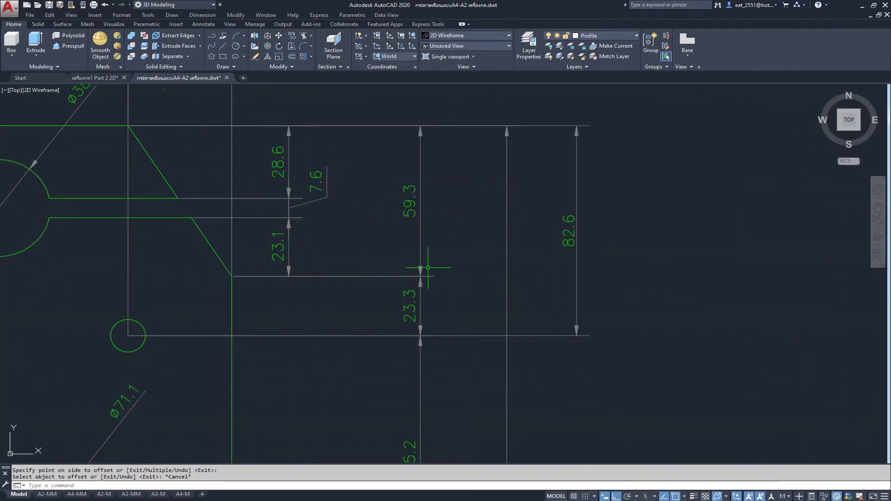
pyautogui.scroll(-4, 309, 212)
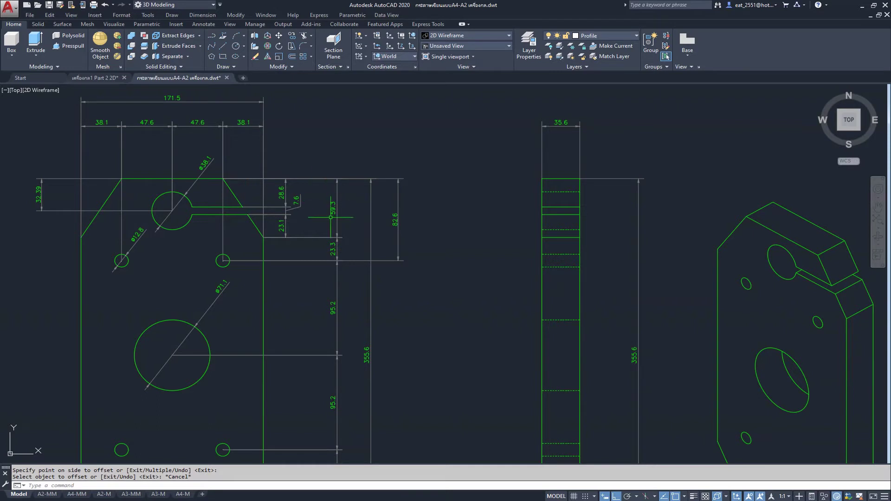
pyautogui.scroll(-3, 278, 195)
# - Zoom out to show the whole drawing and start the CHAMFER command
pyautogui.moveTo(512, 200); pyautogui.dragTo(281, 245, button='middle')
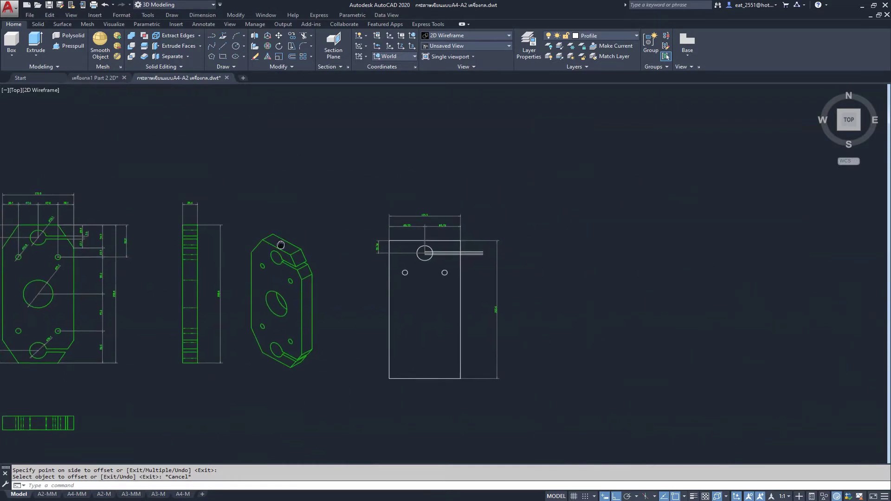
pyautogui.scroll(2, 408, 253)
pyautogui.scroll(1, 409, 252)
pyautogui.scroll(2, 409, 253)
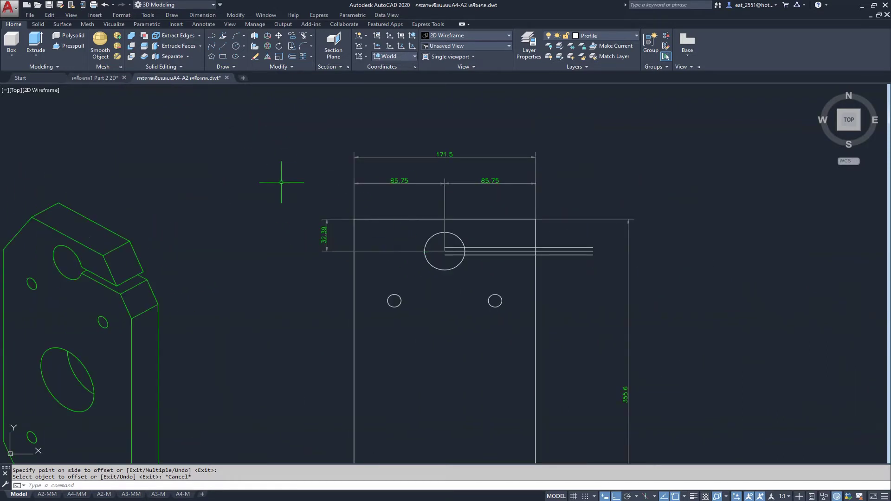
pyautogui.write('c')
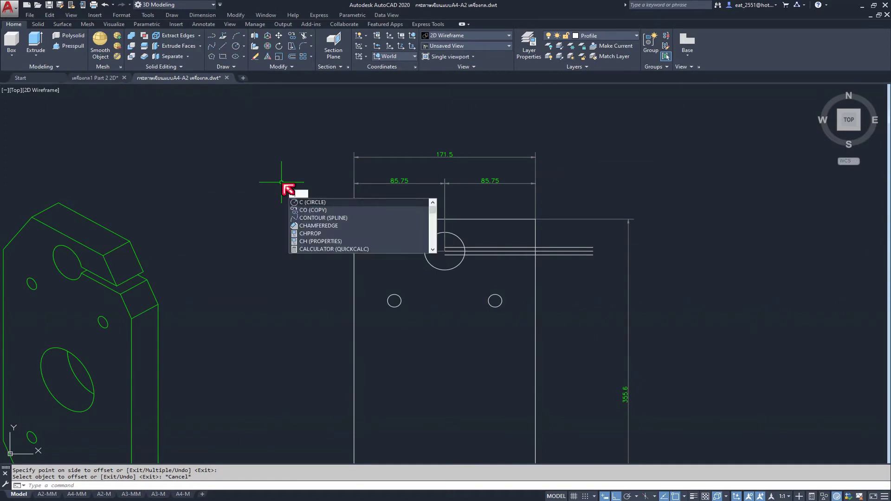
pyautogui.write('a')
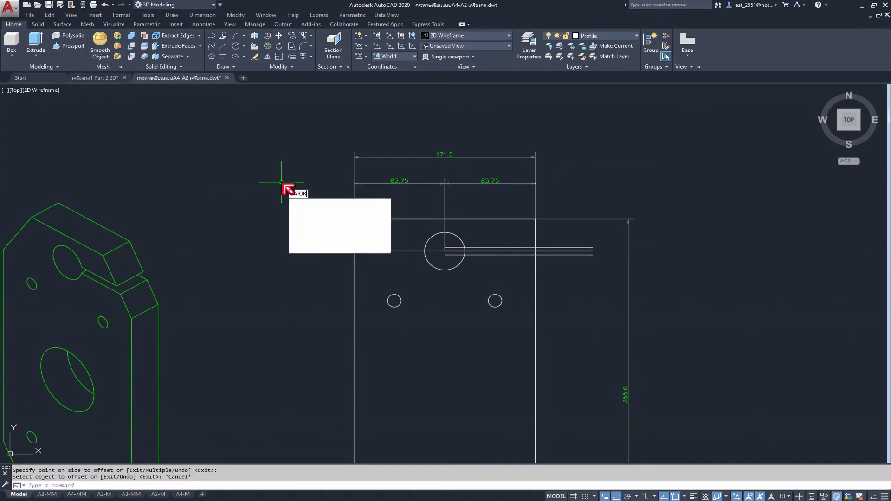
pyautogui.press('BackSpace')
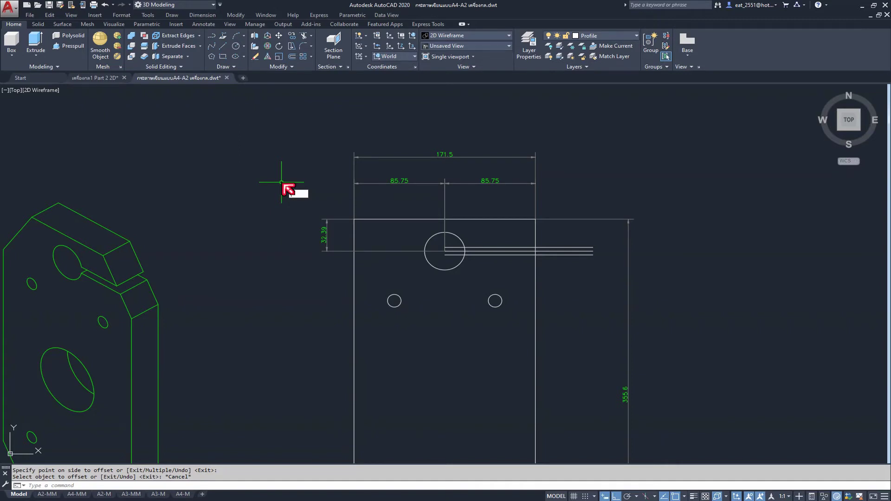
pyautogui.write('C')
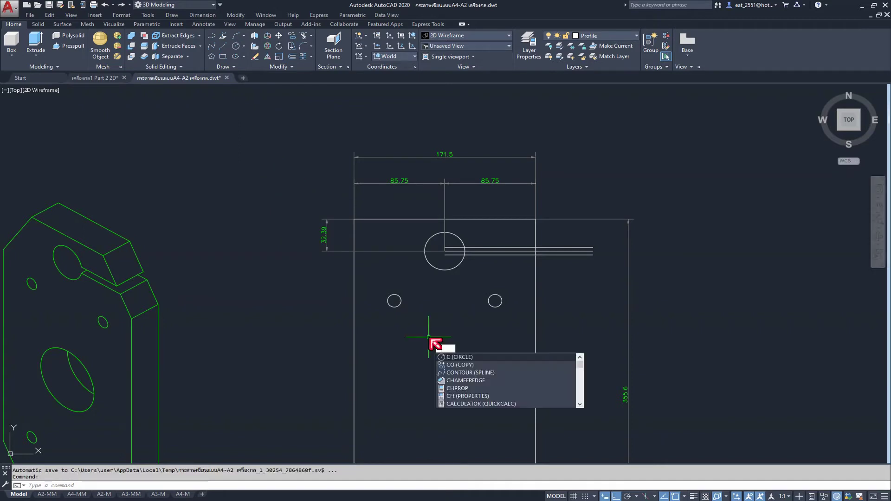
pyautogui.write('HA')
pyautogui.press('Return')
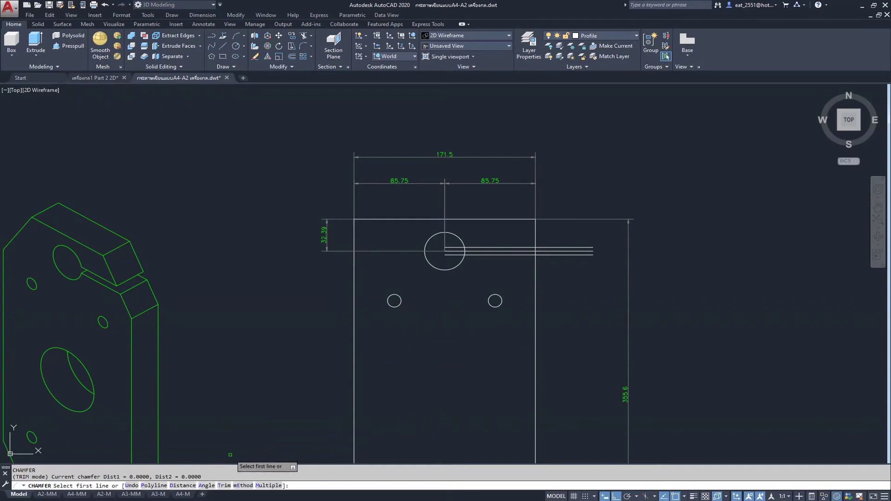
# - Set the chamfer distances to 38.1 and 59.3
pyautogui.click(180, 487)
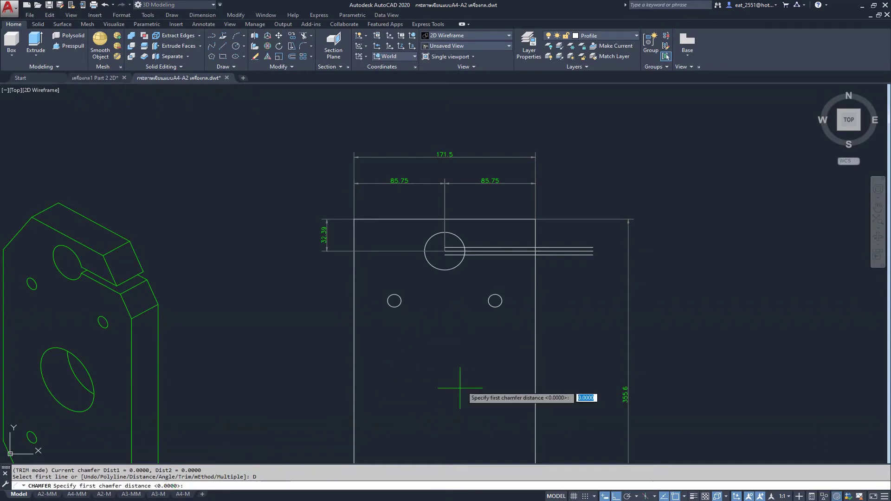
pyautogui.scroll(-2, 470, 361)
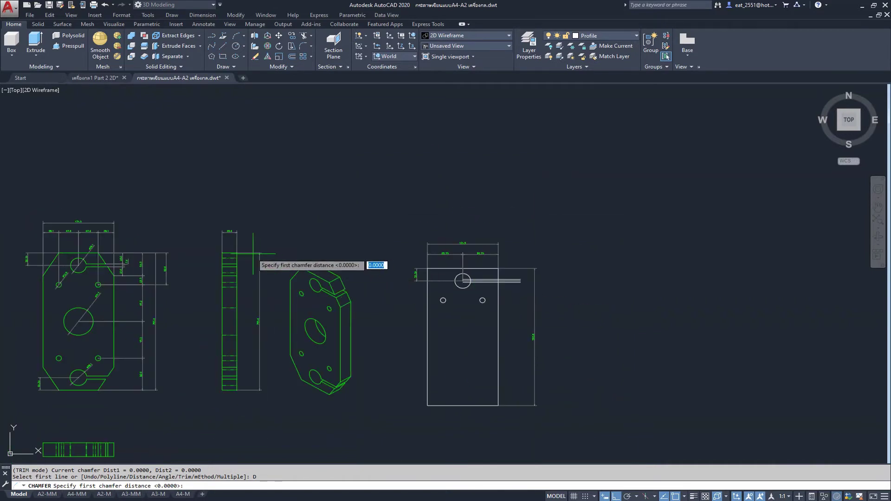
pyautogui.scroll(3, 71, 225)
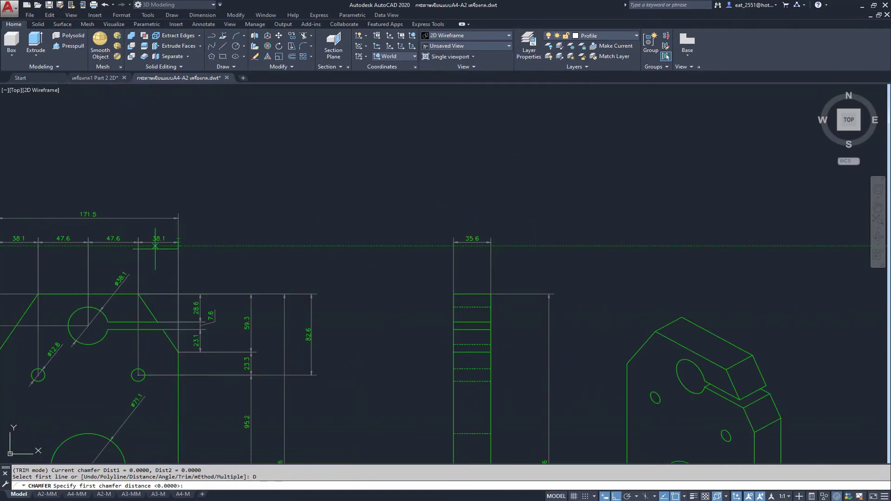
pyautogui.write('38.1')
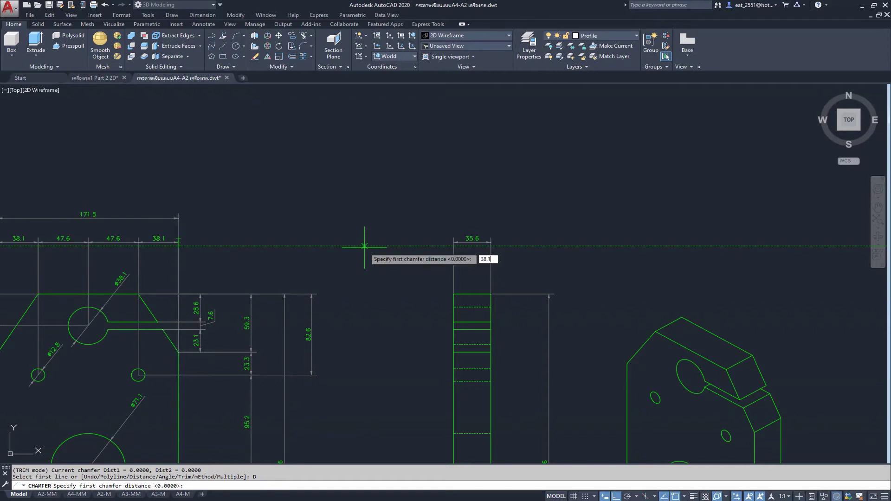
pyautogui.press('Return')
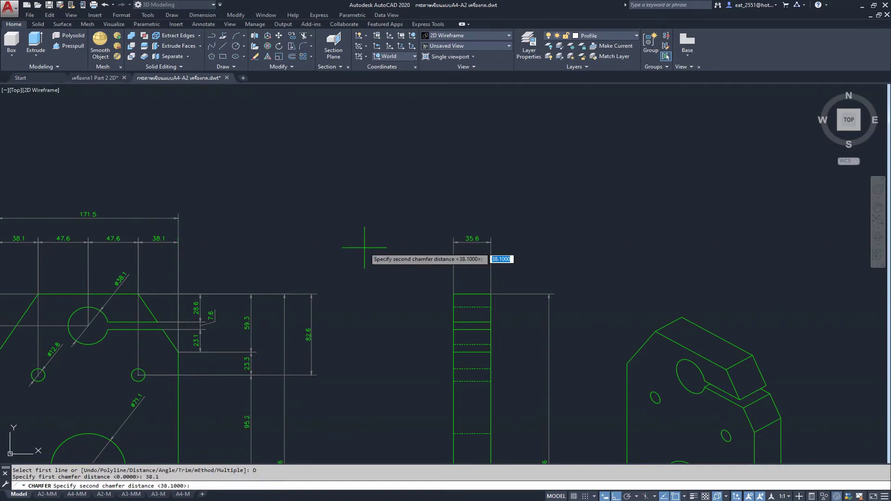
pyautogui.write('59.3')
pyautogui.press('Return')
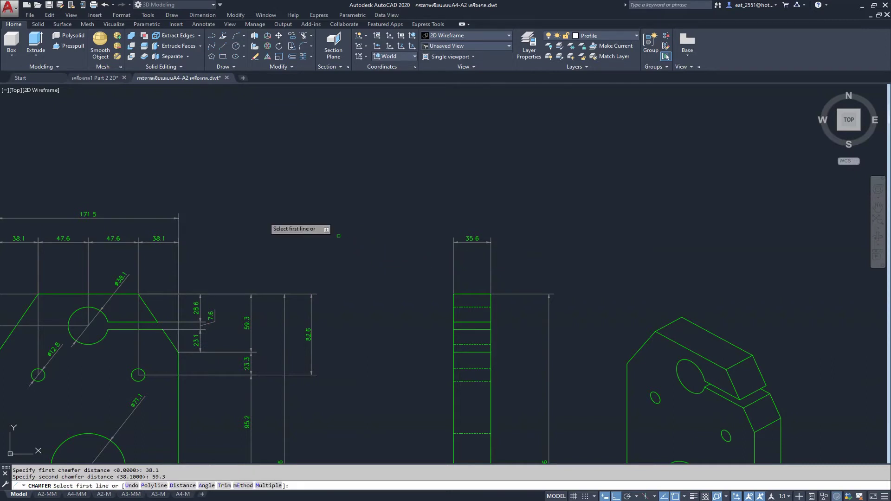
# - Chamfer the new rectangle's top-right corner by picking its top and right edges
pyautogui.scroll(-5, 271, 229)
pyautogui.scroll(6, 321, 222)
pyautogui.moveTo(150, 214); pyautogui.dragTo(166, 193, button='middle')
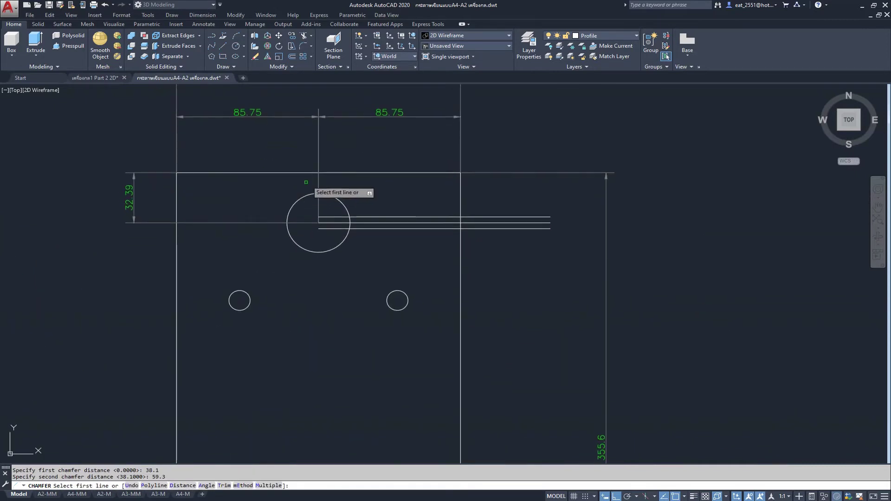
pyautogui.click(415, 173)
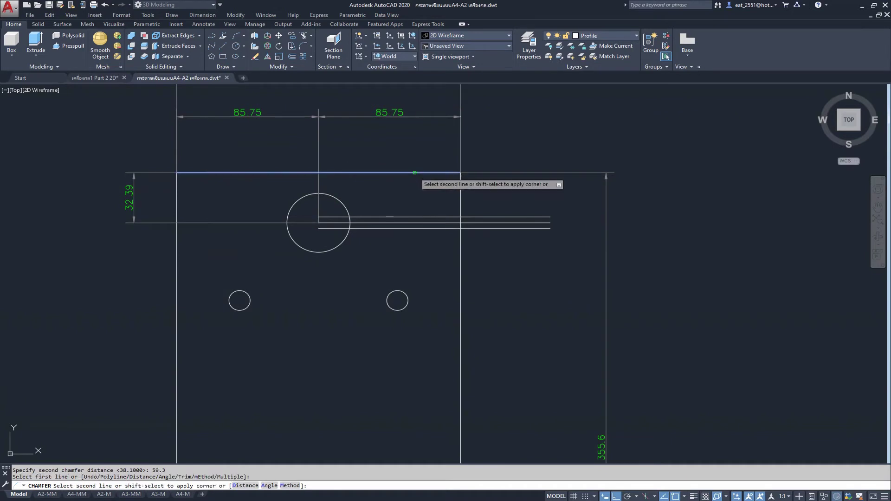
pyautogui.click(461, 254)
pyautogui.press('Return')
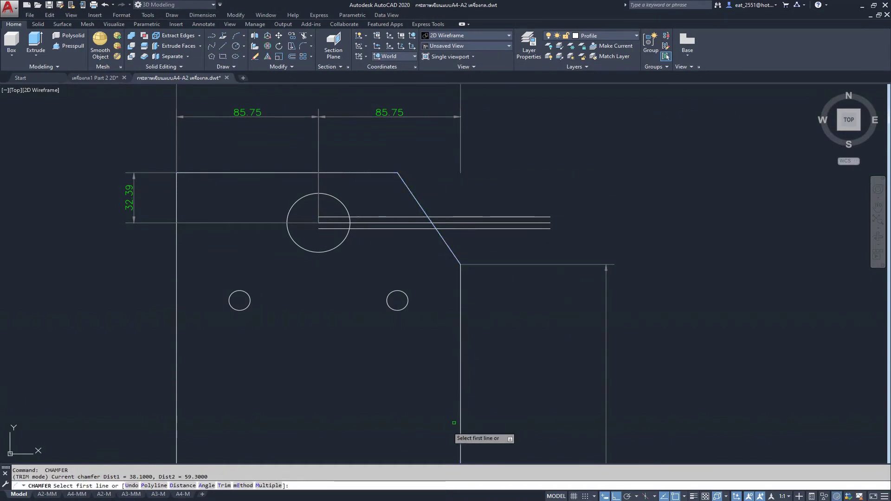
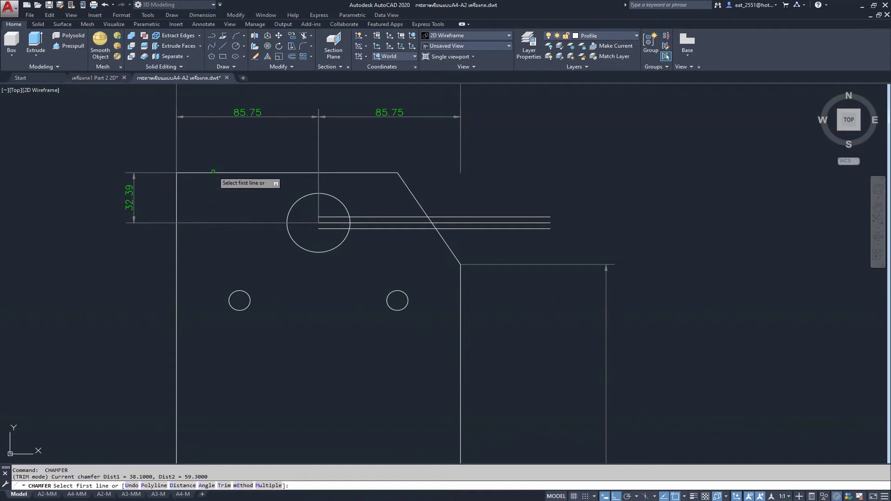
# - Chamfer the plate's top-left corner using its top and left edges
pyautogui.click(213, 173)
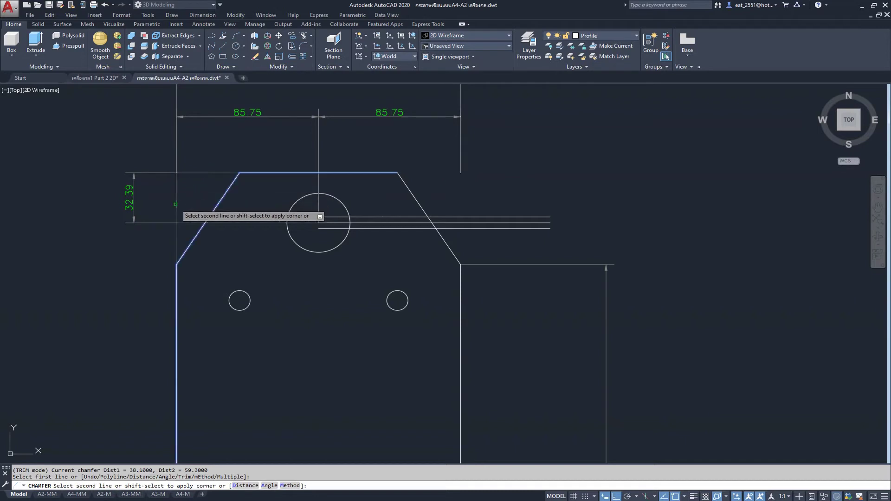
pyautogui.click(177, 200)
pyautogui.moveTo(294, 335); pyautogui.dragTo(390, 328, button='middle')
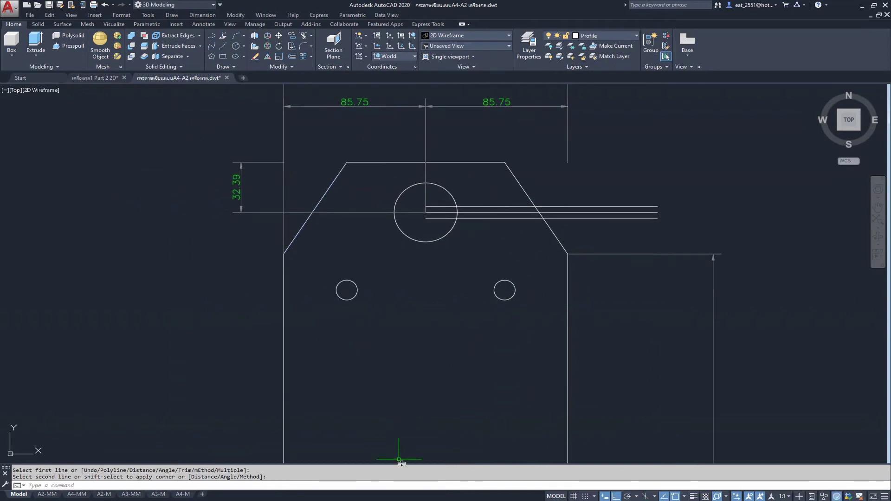
pyautogui.press('Escape')
pyautogui.scroll(-2, 397, 261)
pyautogui.scroll(2, 396, 261)
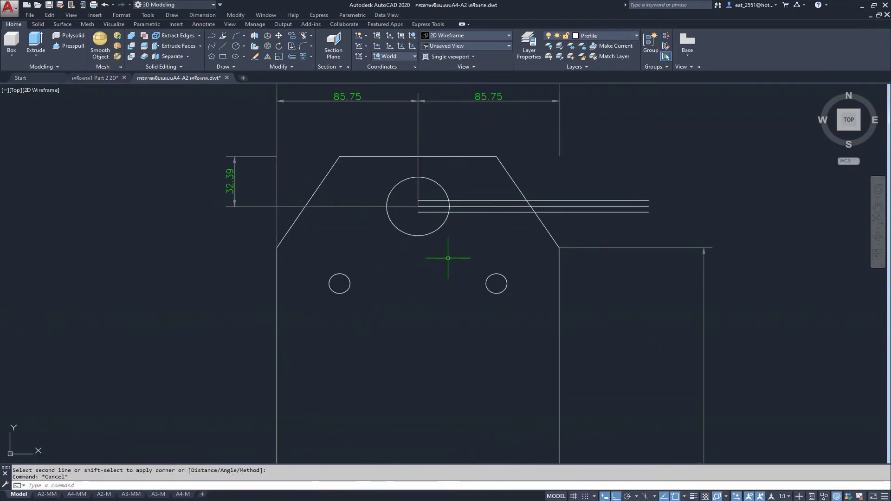
pyautogui.moveTo(448, 258); pyautogui.dragTo(380, 280, button='middle')
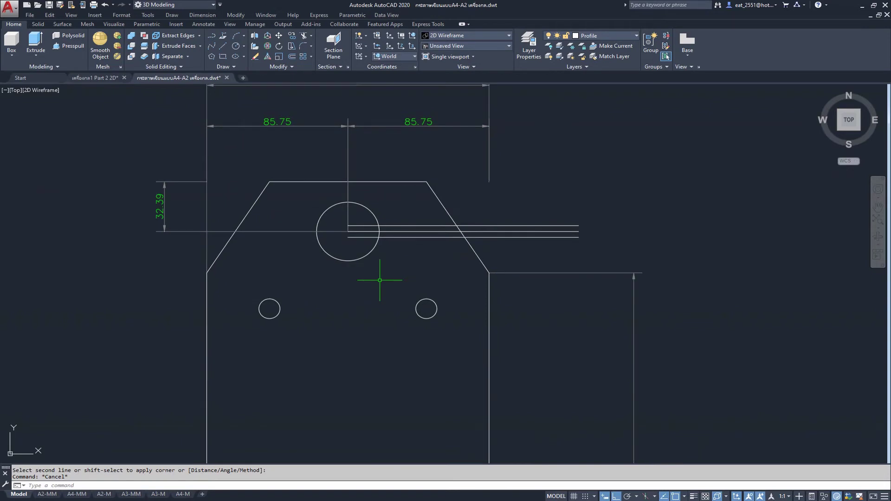
# - Start entering the TRIM command after dismissing a mistyped 'tui' entry
pyautogui.write('tu')
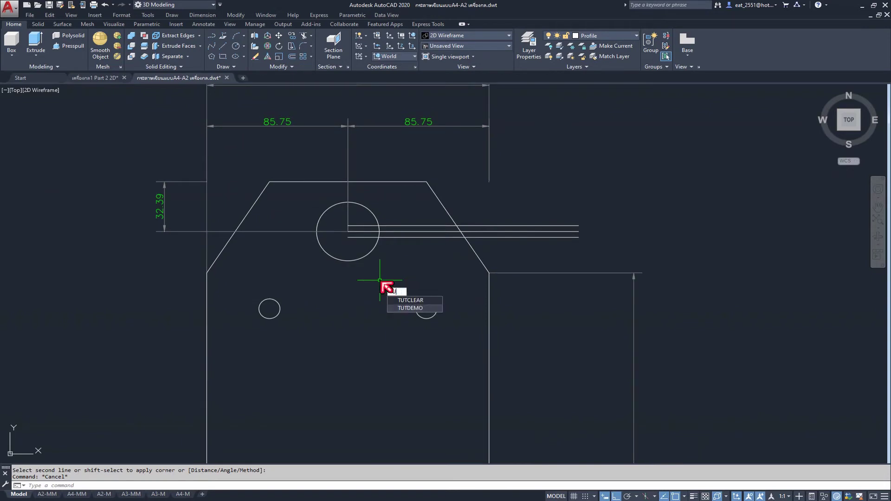
pyautogui.write('i')
pyautogui.press('Return')
pyautogui.press('Escape')
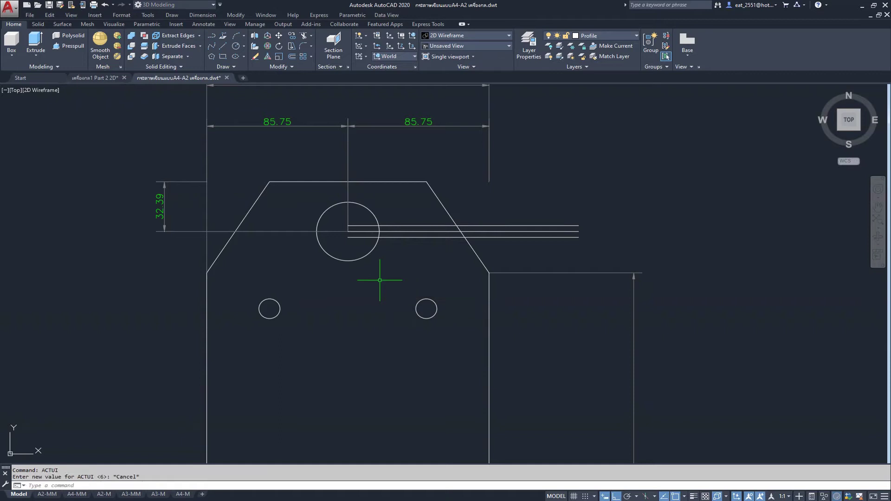
pyautogui.write('t')
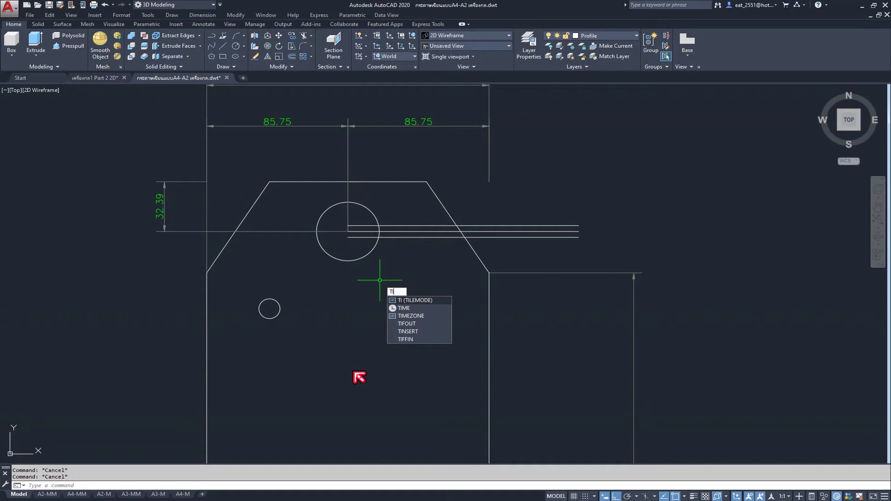
pyautogui.press('BackSpace')
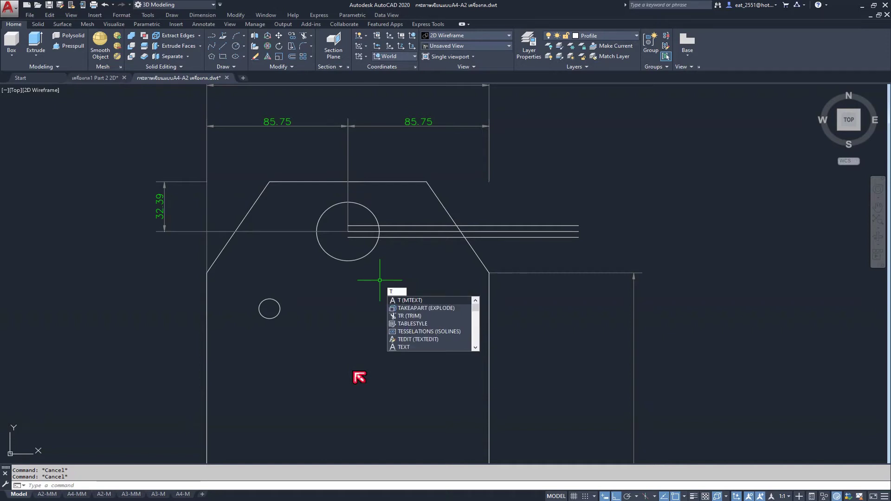
# - Trim the slot lines sticking out past the plate's slanted right edge
pyautogui.write('r')
pyautogui.press('Return')
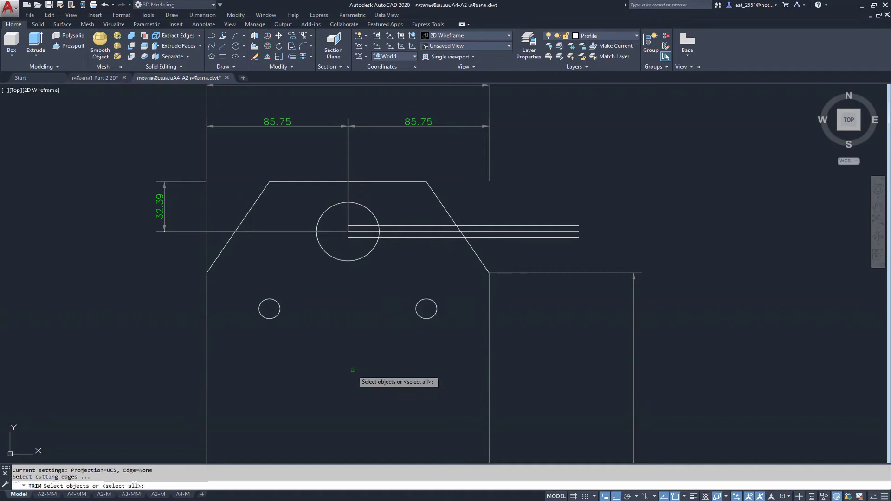
pyautogui.press('Return')
pyautogui.click(594, 200)
pyautogui.click(534, 255)
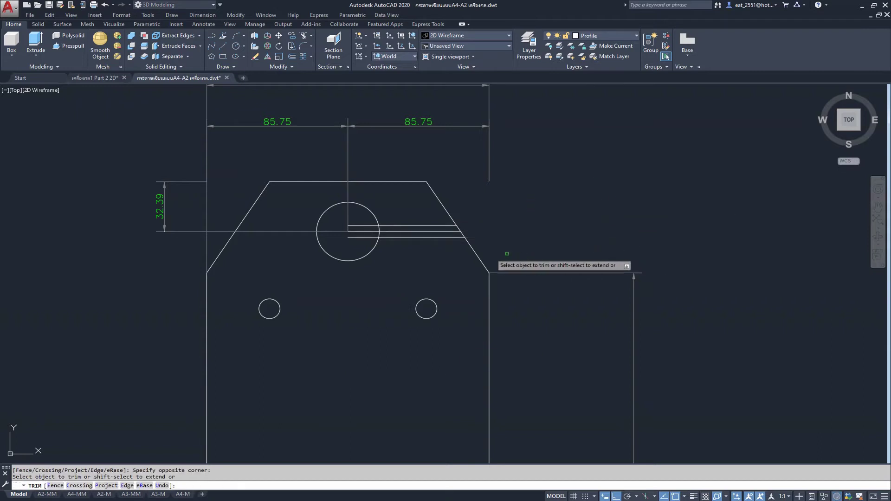
pyautogui.scroll(5, 420, 248)
pyautogui.moveTo(281, 234); pyautogui.dragTo(459, 283, button='middle')
# - Trim the slot lines back to the circle and cut the arc between them
pyautogui.click(378, 217)
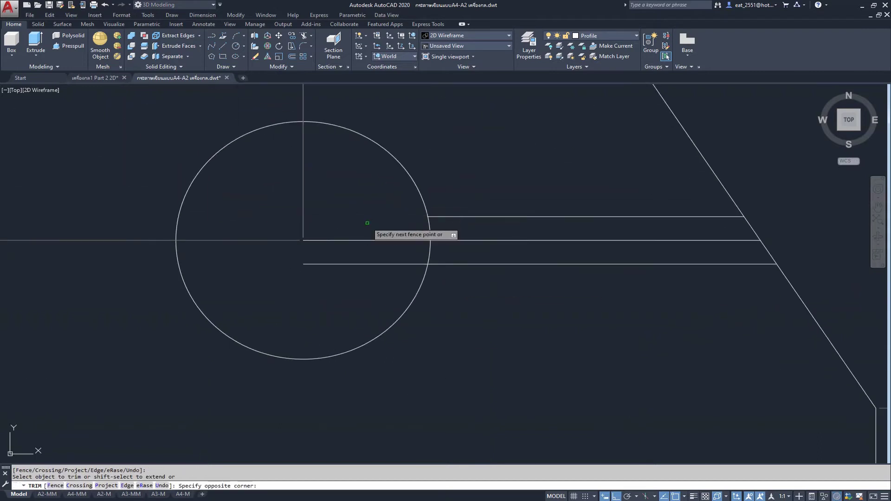
pyautogui.click(399, 250)
pyautogui.click(380, 288)
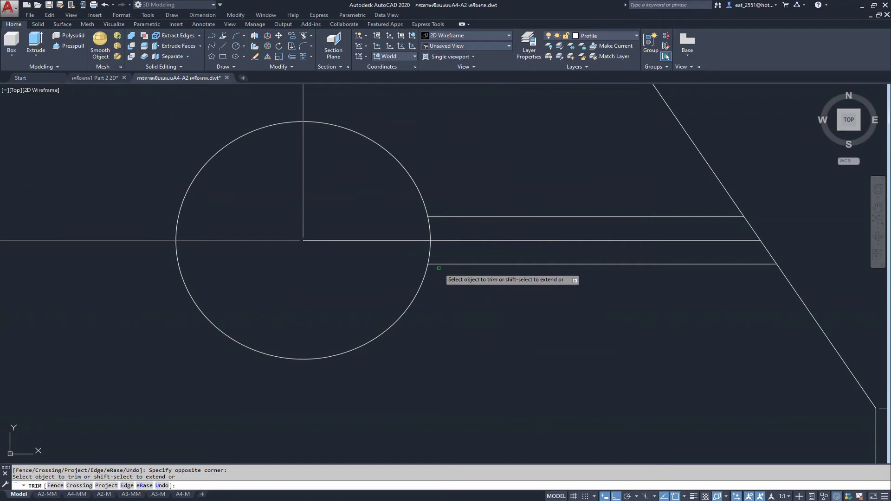
pyautogui.click(429, 253)
pyautogui.click(429, 224)
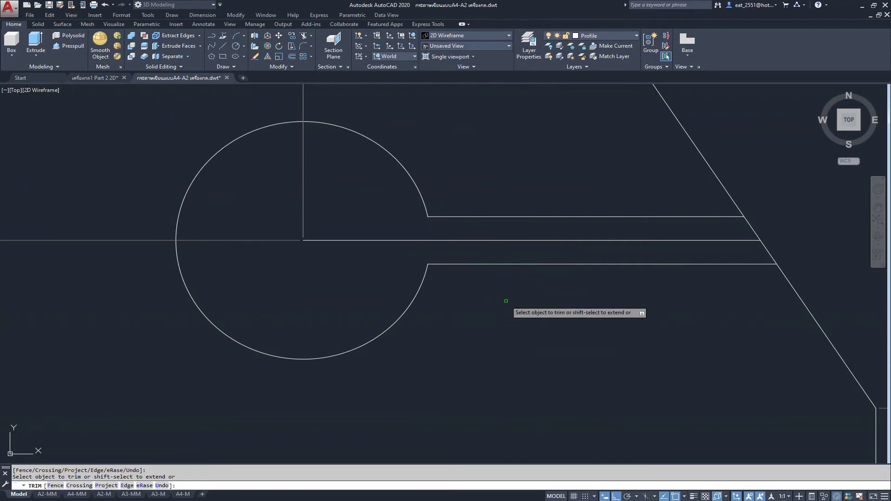
pyautogui.press('Escape')
# - Delete the horizontal centre line and two more selected objects
pyautogui.click(524, 247)
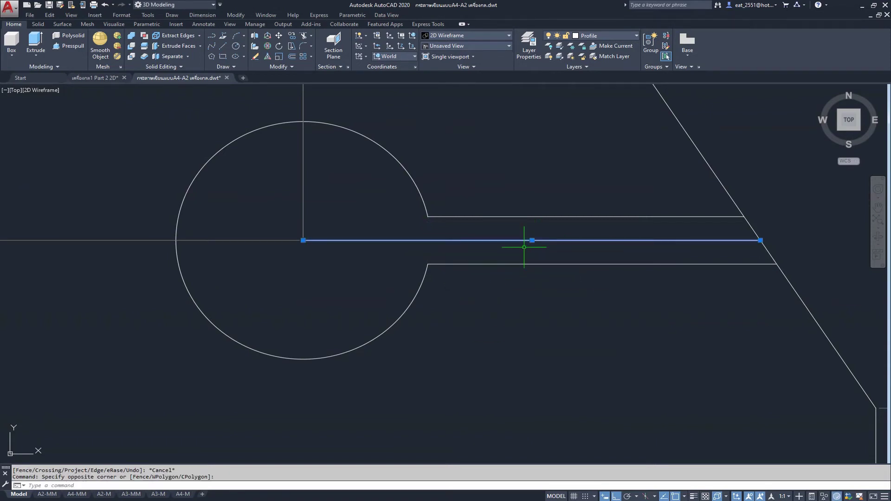
pyautogui.press('Delete')
pyautogui.scroll(-5, 541, 225)
pyautogui.scroll(5, 563, 237)
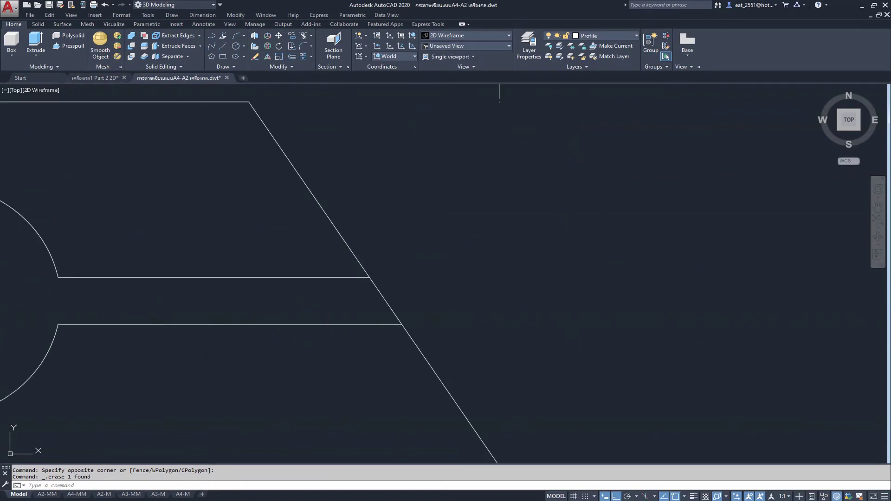
pyautogui.press('Return')
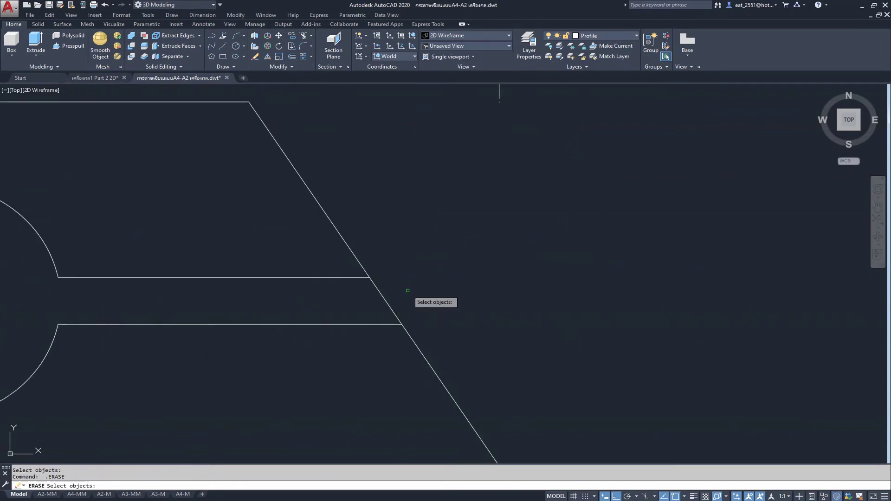
pyautogui.click(407, 291)
pyautogui.click(534, 255)
pyautogui.press('Return')
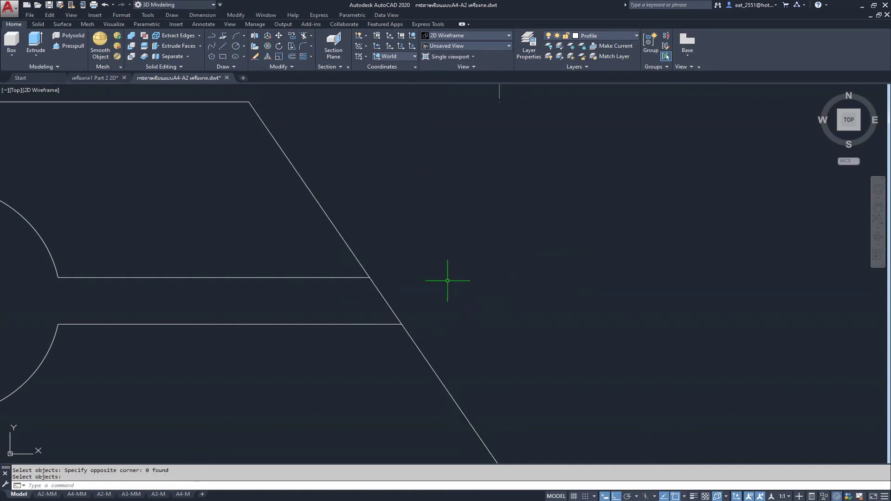
pyautogui.press('Return')
pyautogui.moveTo(437, 307); pyautogui.dragTo(478, 299, button='middle')
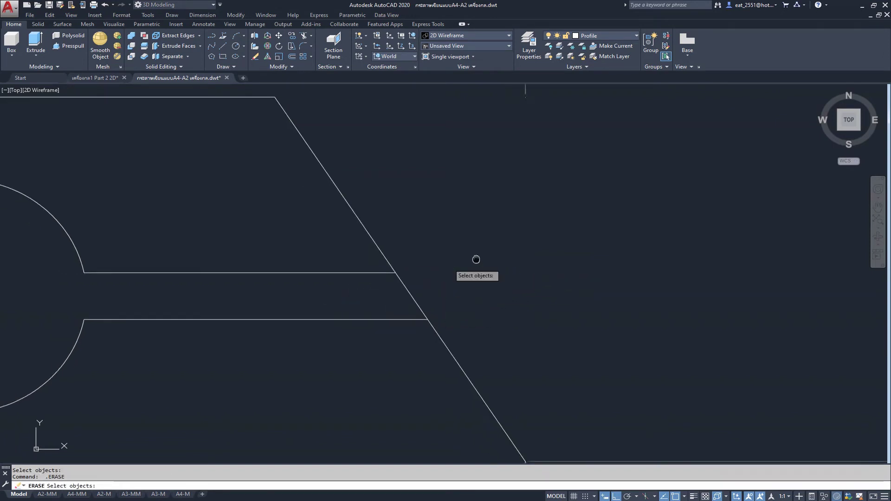
pyautogui.press('Escape')
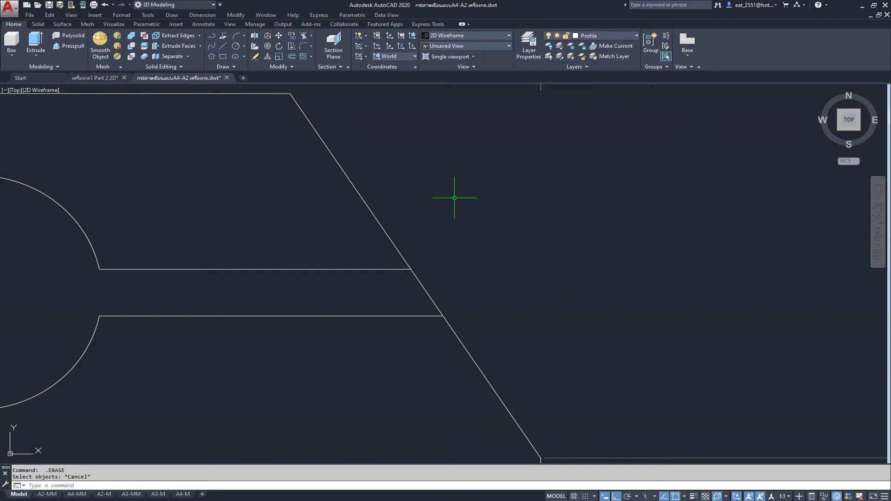
# - Trim the slanted edge between the slot lines to open the keyhole slot
pyautogui.write('tr')
pyautogui.press('Return')
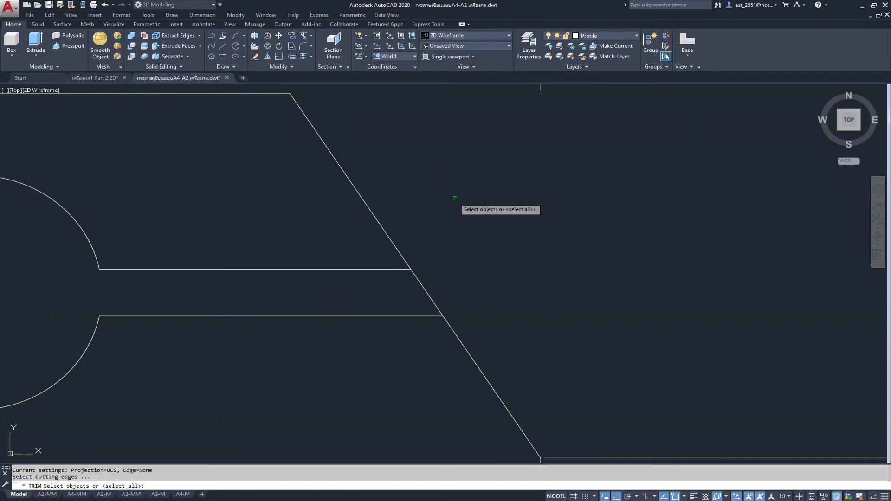
pyautogui.press('Return')
pyautogui.moveTo(444, 288); pyautogui.dragTo(375, 287)
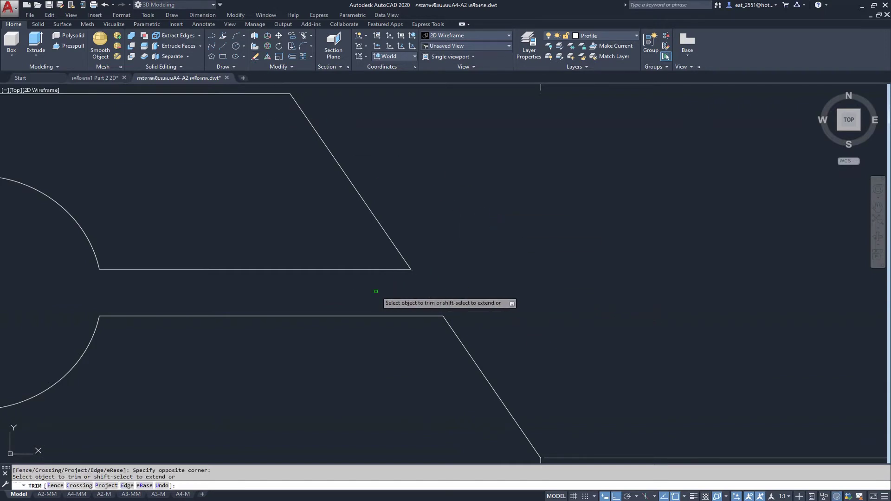
pyautogui.scroll(-8, 473, 217)
pyautogui.rightClick(473, 217)
pyautogui.click(485, 224)
pyautogui.moveTo(478, 234)
pyautogui.mouseDown(button='middle')
pyautogui.moveTo(501, 198)
pyautogui.moveTo(487, 189)
pyautogui.mouseUp(button='middle')
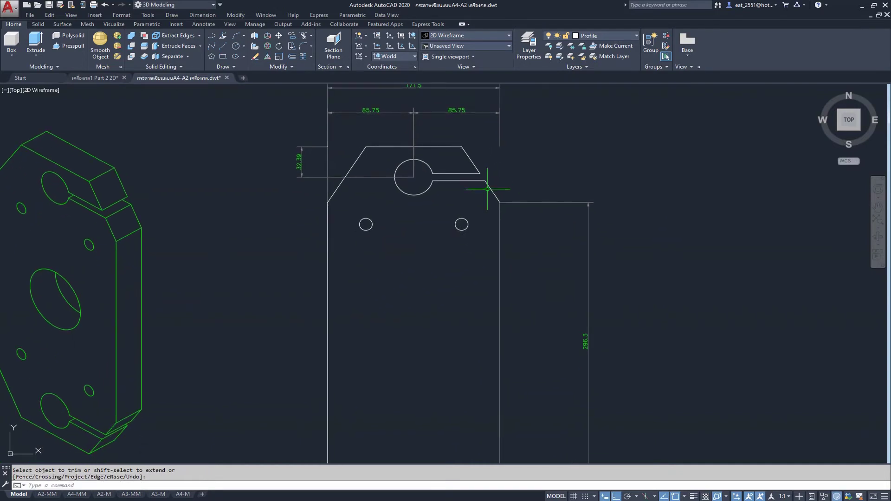
# - Select the keyhole slot and two holes for a mirror, then cancel the attempt
pyautogui.click(382, 156)
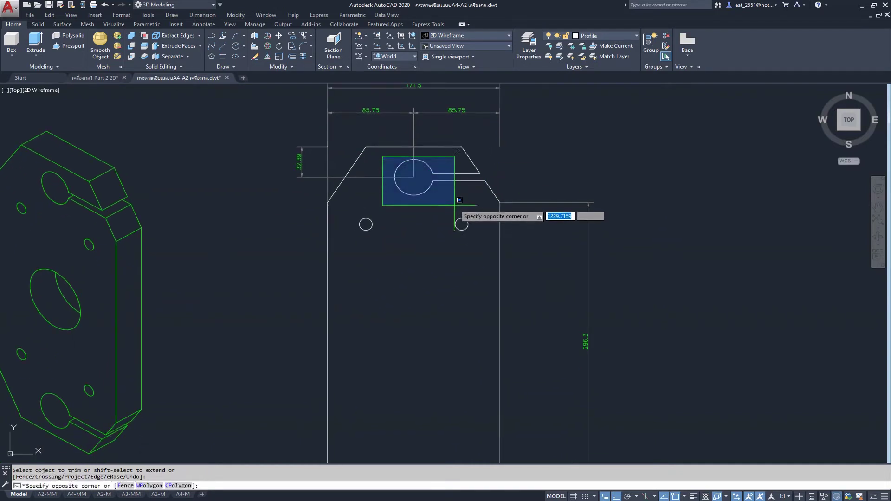
pyautogui.click(506, 199)
pyautogui.click(351, 209)
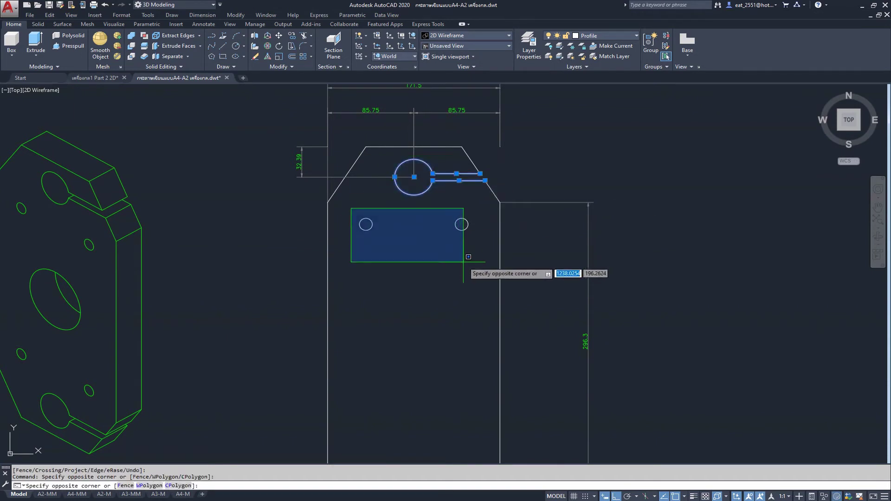
pyautogui.click(482, 272)
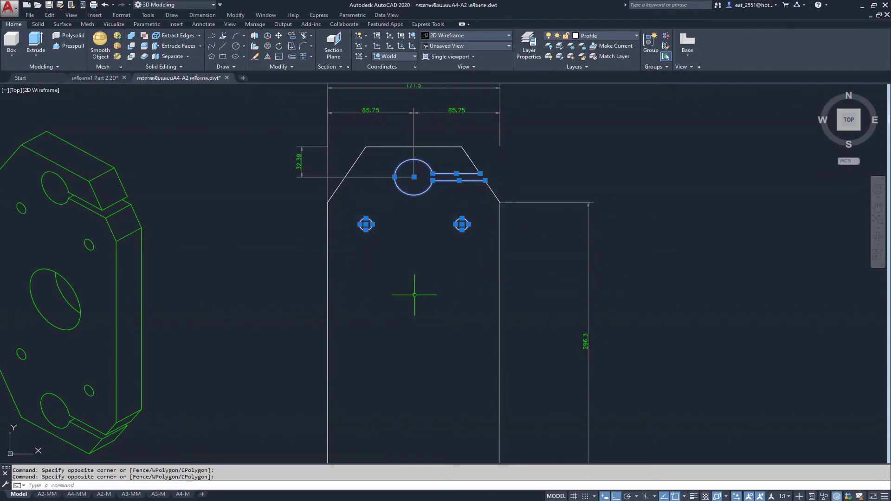
pyautogui.click(291, 67)
pyautogui.click(303, 77)
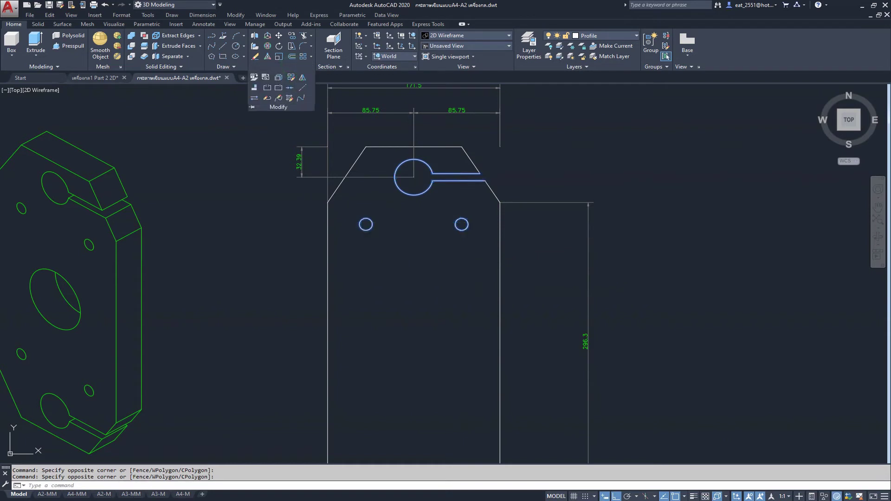
pyautogui.scroll(-2, 472, 231)
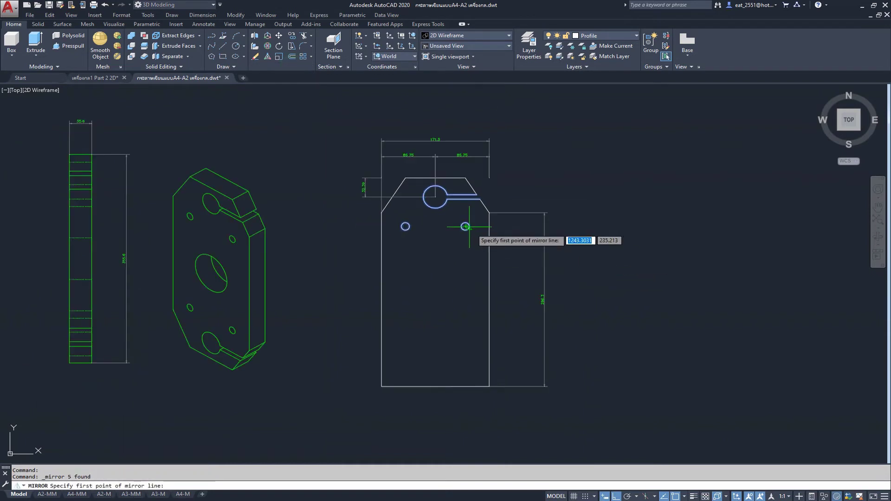
pyautogui.click(489, 299)
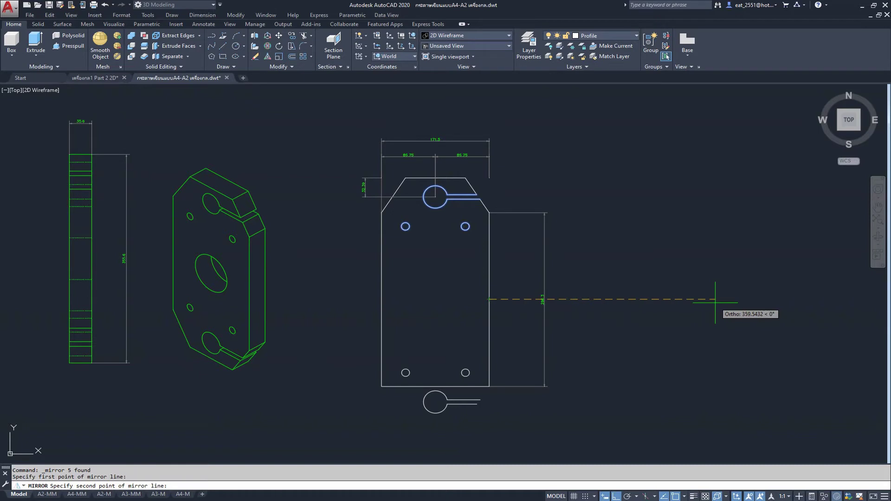
pyautogui.press('Escape')
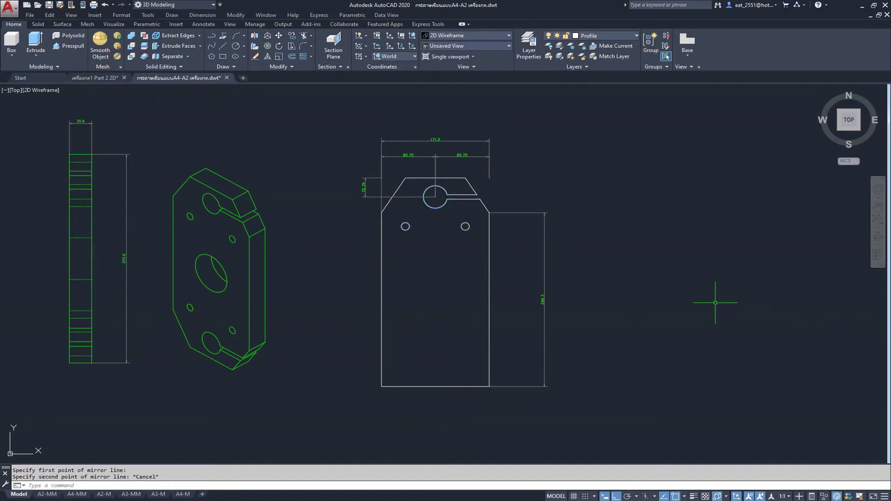
pyautogui.scroll(2, 407, 212)
# - Reselect the two small holes and keyhole slot and run MIRROR (MI)
pyautogui.click(386, 211)
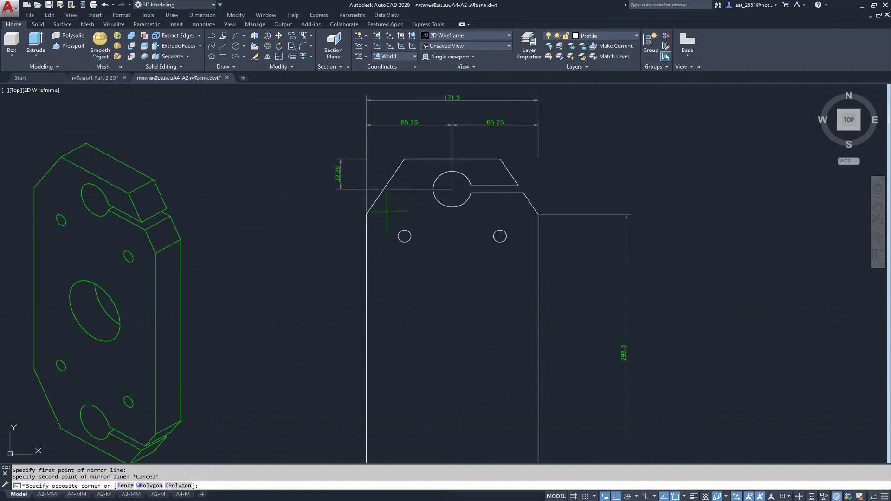
pyautogui.click(517, 265)
pyautogui.click(423, 168)
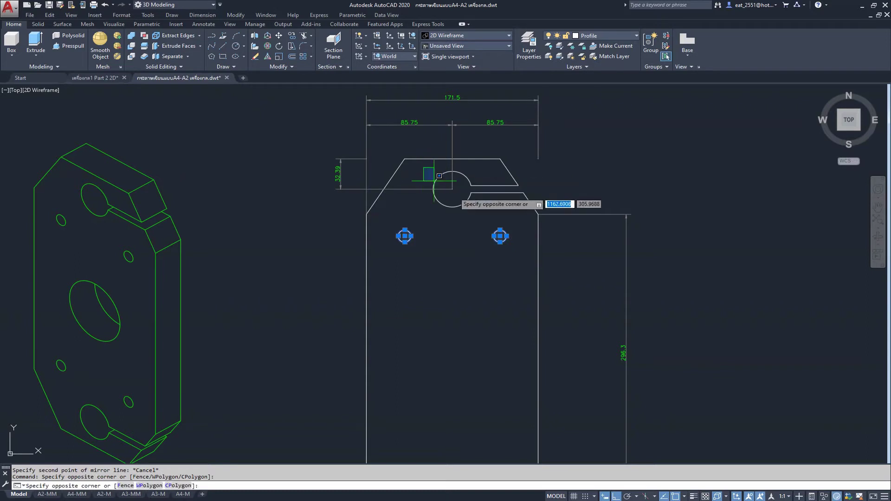
pyautogui.click(563, 209)
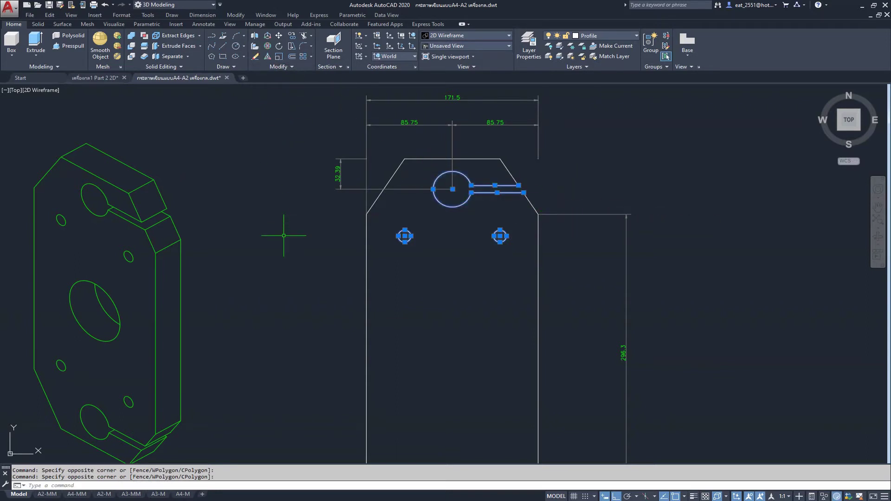
pyautogui.write('MI')
pyautogui.press('Return')
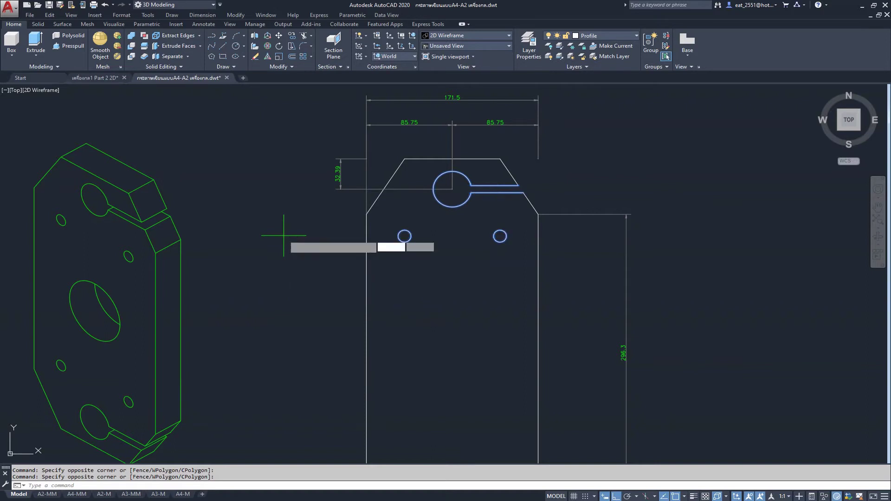
# - Mirror them across a horizontal line through the plate's mid-height, keeping the originals
pyautogui.scroll(-2, 284, 236)
pyautogui.scroll(-2, 339, 225)
pyautogui.scroll(-1, 348, 215)
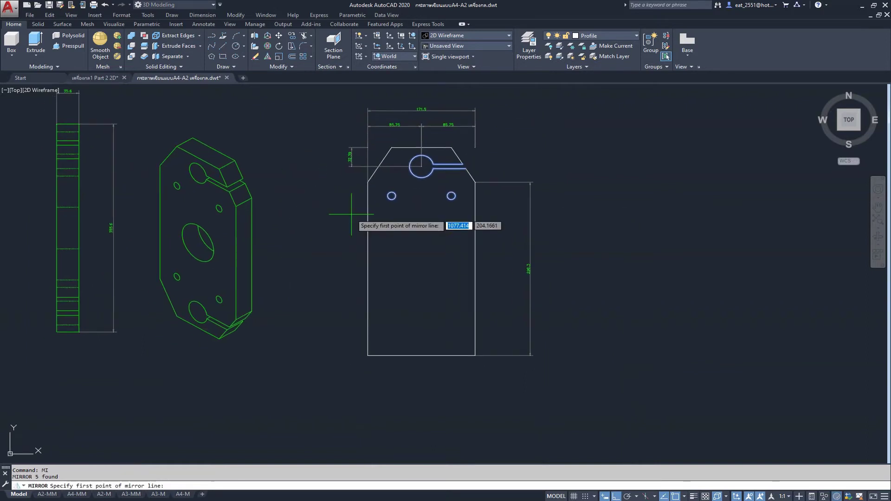
pyautogui.scroll(2, 392, 195)
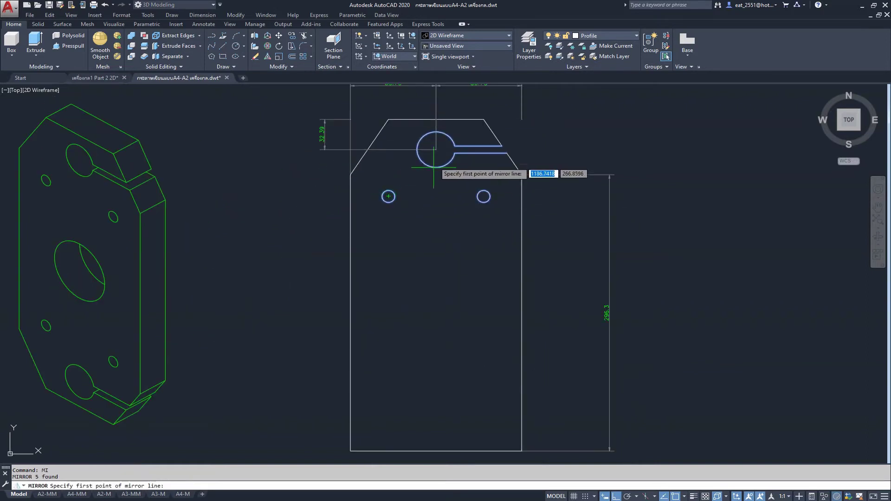
pyautogui.moveTo(437, 149); pyautogui.dragTo(382, 151, button='middle')
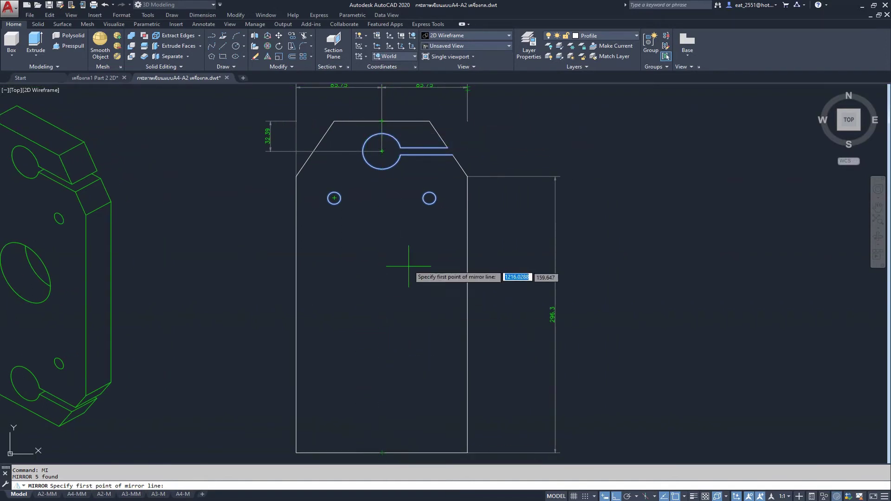
pyautogui.moveTo(409, 259); pyautogui.dragTo(447, 257, button='middle')
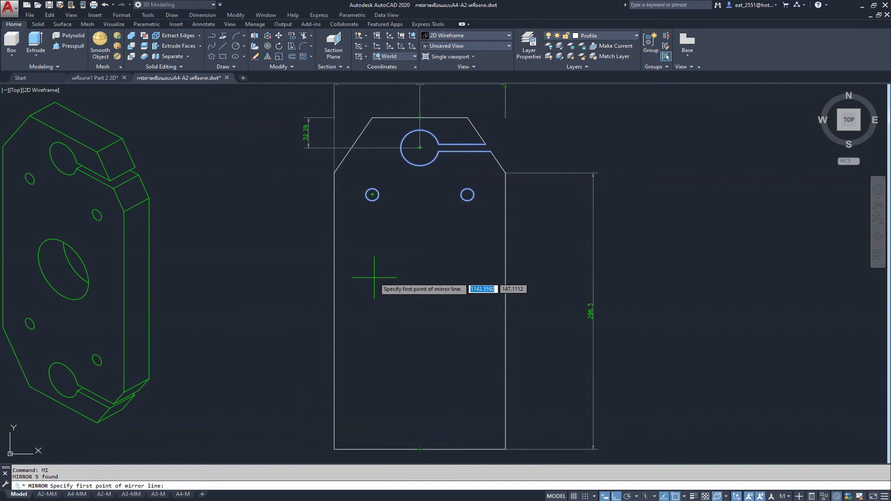
pyautogui.keyDown('shift'); pyautogui.rightClick(383, 264); pyautogui.keyUp('shift')
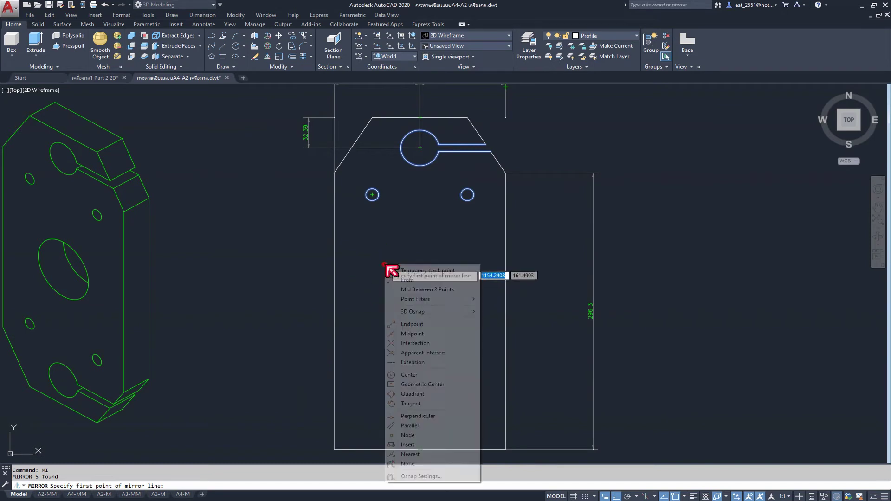
pyautogui.click(436, 289)
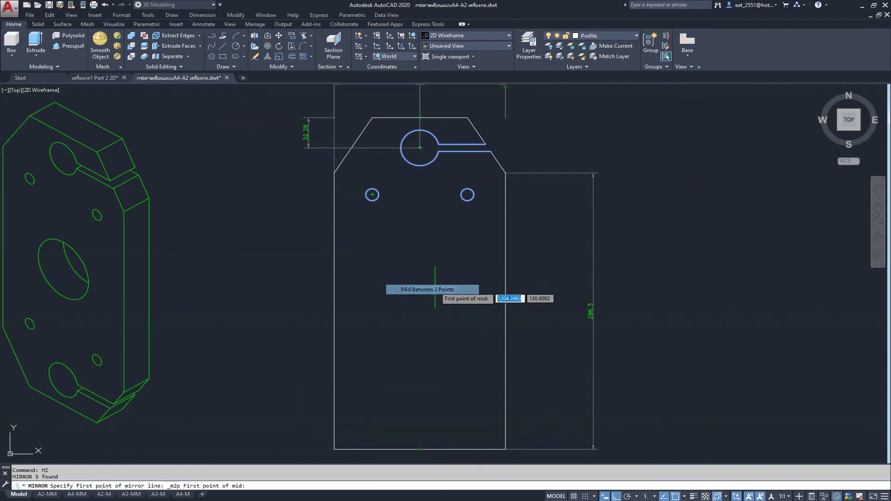
pyautogui.click(419, 139)
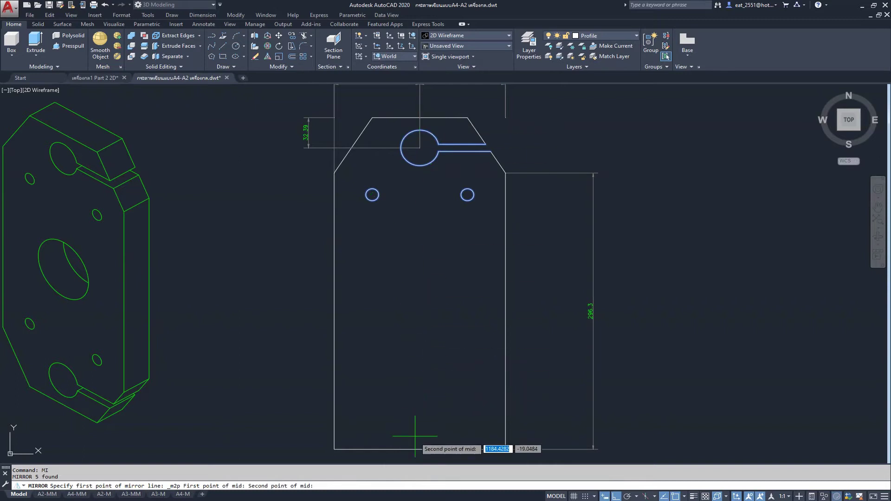
pyautogui.click(420, 449)
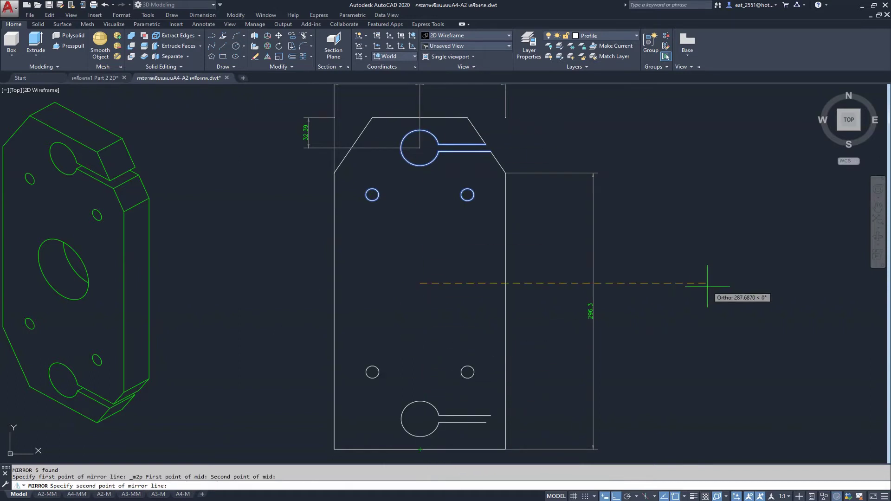
pyautogui.click(719, 292)
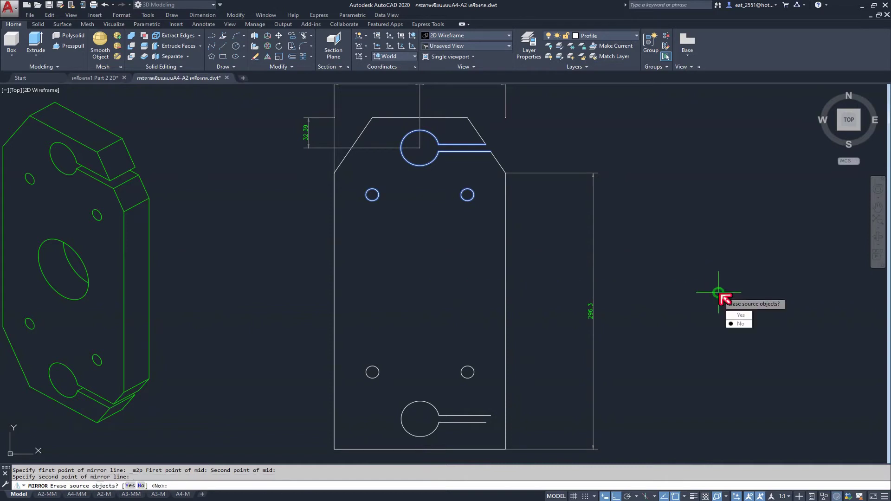
pyautogui.click(750, 328)
pyautogui.moveTo(452, 329)
pyautogui.mouseDown(button='middle')
pyautogui.moveTo(458, 312)
pyautogui.moveTo(430, 334)
pyautogui.mouseUp(button='middle')
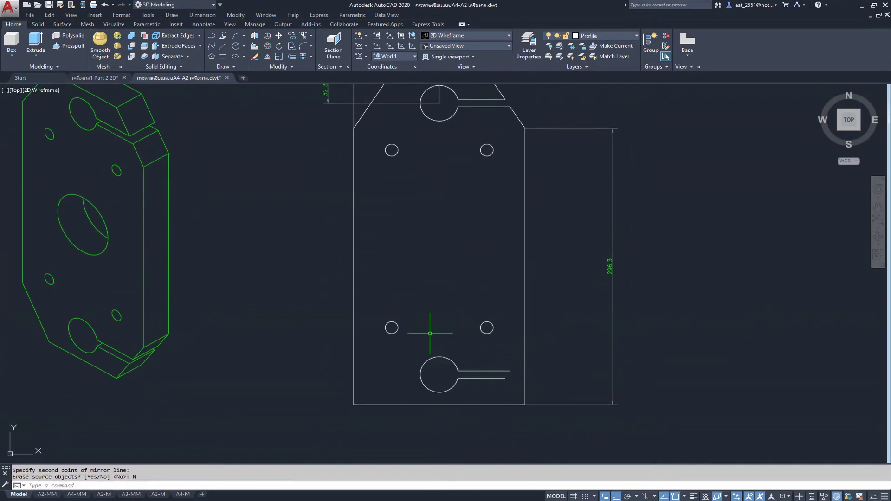
pyautogui.click(311, 47)
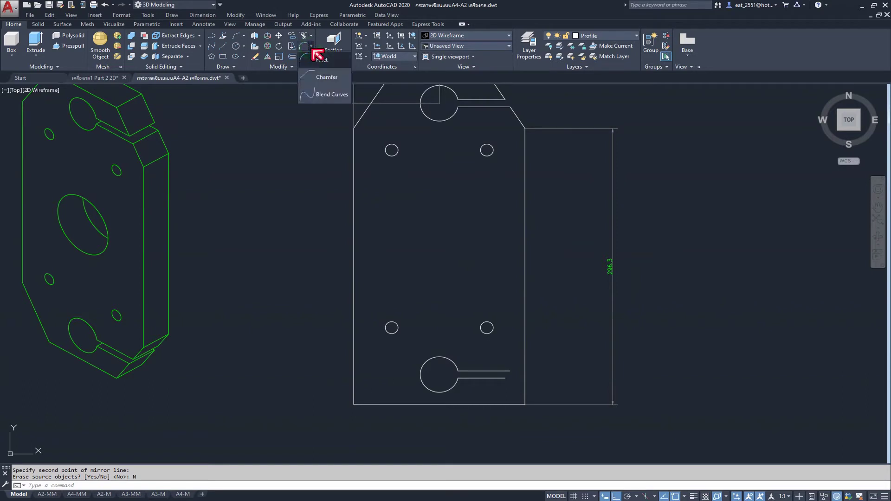
# - Chamfer the bottom-left and bottom-right corners using the bottom edge with each side edge
pyautogui.click(329, 76)
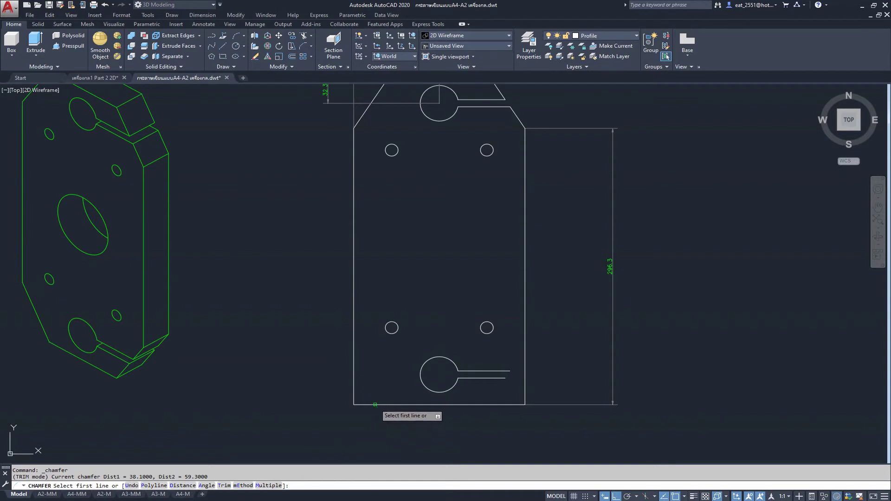
pyautogui.click(373, 405)
pyautogui.click(355, 355)
pyautogui.press('Return')
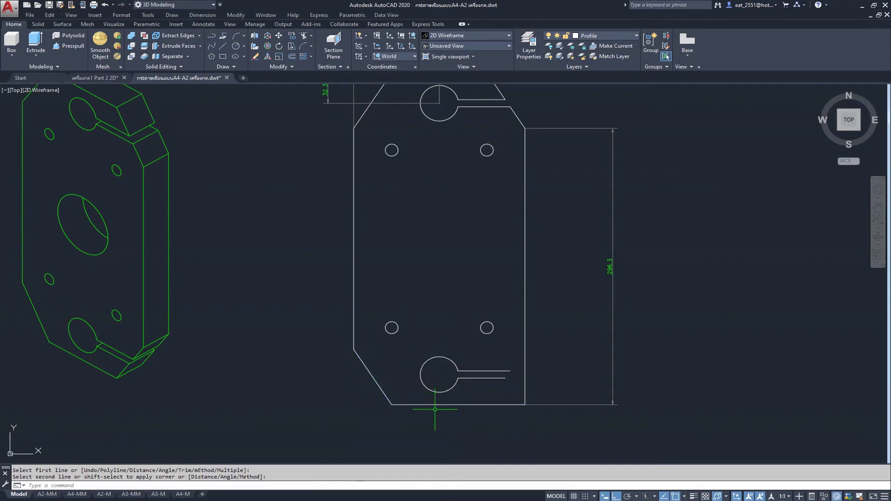
pyautogui.click(503, 404)
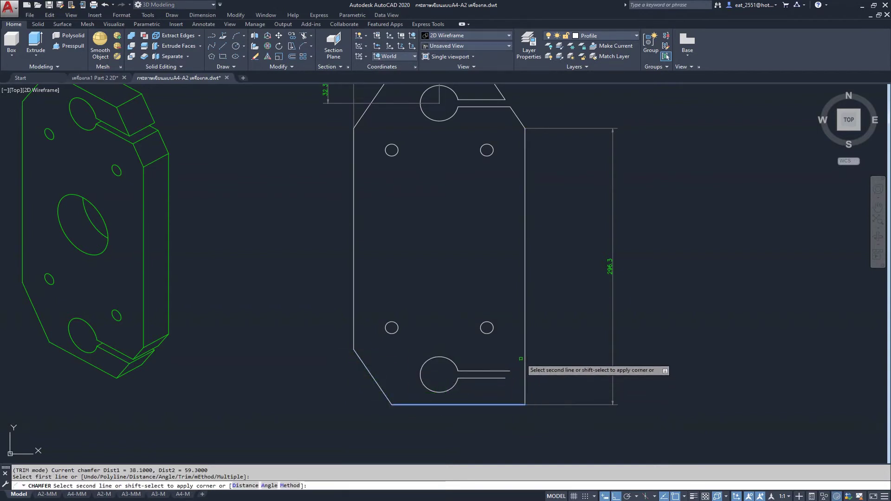
pyautogui.click(525, 344)
pyautogui.moveTo(683, 289)
pyautogui.mouseDown(button='middle')
pyautogui.moveTo(632, 322)
pyautogui.moveTo(597, 319)
pyautogui.mouseUp(button='middle')
pyautogui.write('tr')
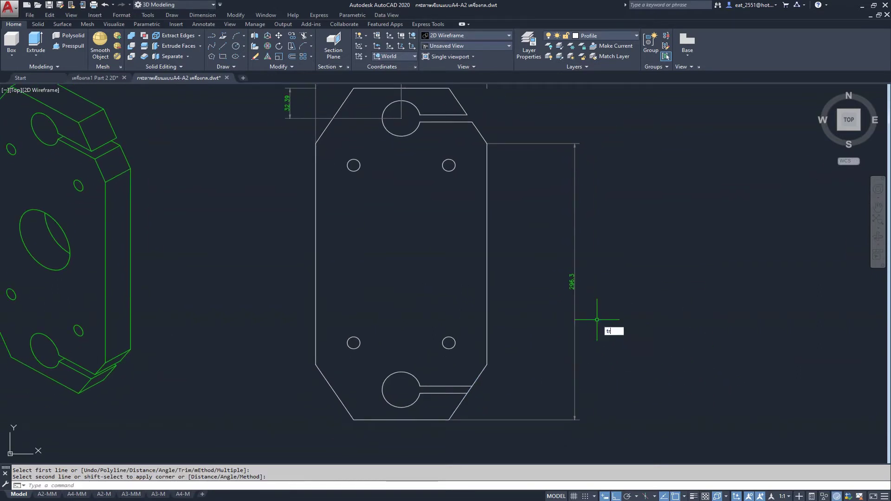
pyautogui.press('Return')
pyautogui.press('Return')
# - Trim the chamfer line crossing the bottom keyhole slot's mouth
pyautogui.scroll(4, 468, 401)
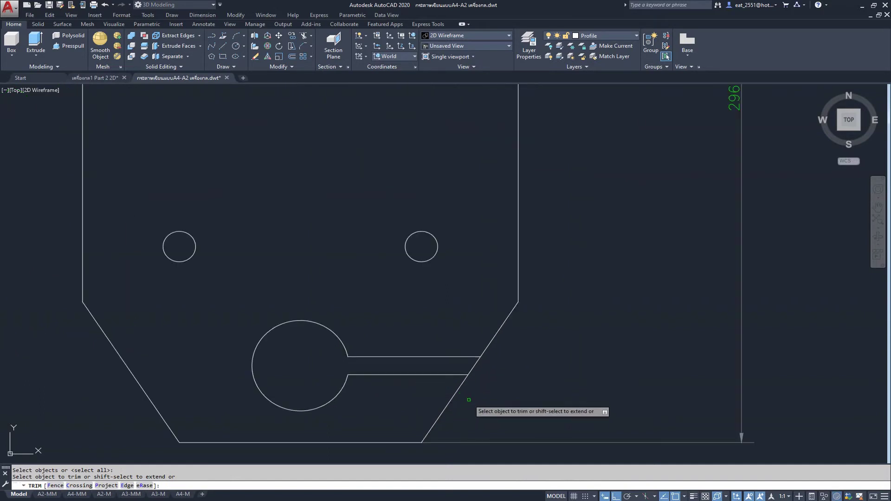
pyautogui.click(485, 364)
pyautogui.scroll(-4, 534, 316)
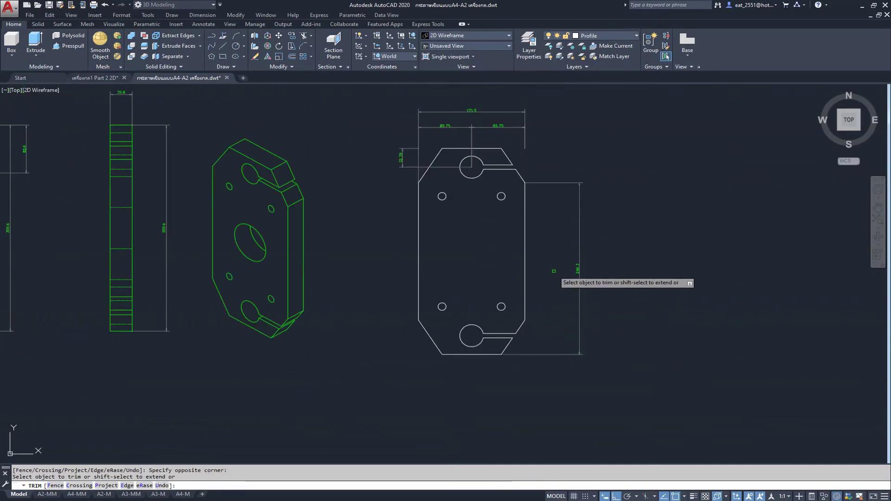
pyautogui.rightClick(554, 271)
pyautogui.click(568, 281)
pyautogui.moveTo(571, 269)
pyautogui.mouseDown(button='middle')
pyautogui.moveTo(632, 243)
pyautogui.moveTo(511, 249)
pyautogui.moveTo(627, 251)
pyautogui.mouseUp(button='middle')
# - Bring the white plate profile into view and start a circle
pyautogui.scroll(-1, 512, 249)
pyautogui.scroll(2, 215, 233)
pyautogui.scroll(1, 258, 200)
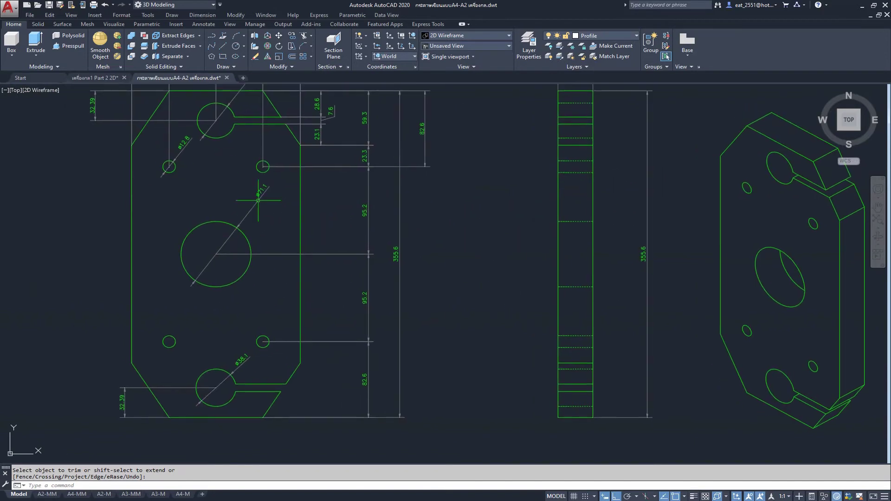
pyautogui.moveTo(547, 275); pyautogui.dragTo(278, 274, button='middle')
pyautogui.moveTo(613, 274); pyautogui.dragTo(258, 273, button='middle')
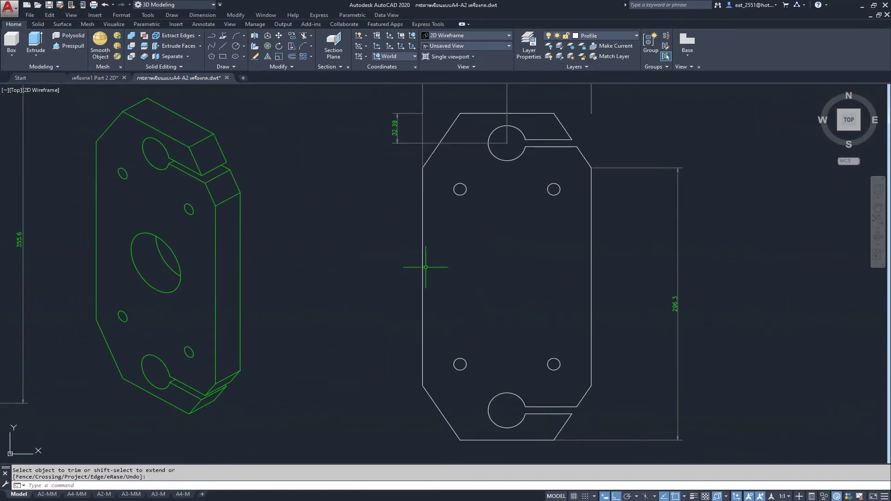
pyautogui.scroll(-2, 481, 273)
pyautogui.scroll(-3, 483, 237)
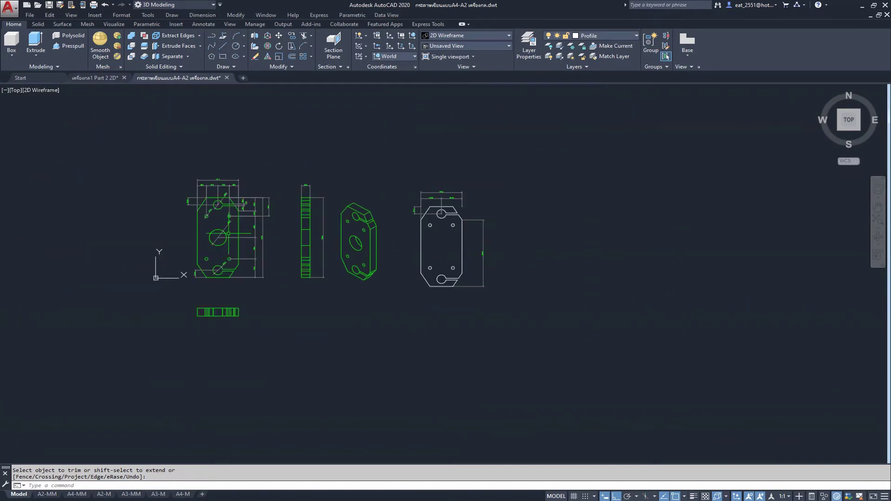
pyautogui.scroll(5, 184, 235)
pyautogui.moveTo(329, 292)
pyautogui.mouseDown(button='middle')
pyautogui.moveTo(320, 260)
pyautogui.moveTo(284, 276)
pyautogui.mouseUp(button='middle')
pyautogui.scroll(2, 284, 276)
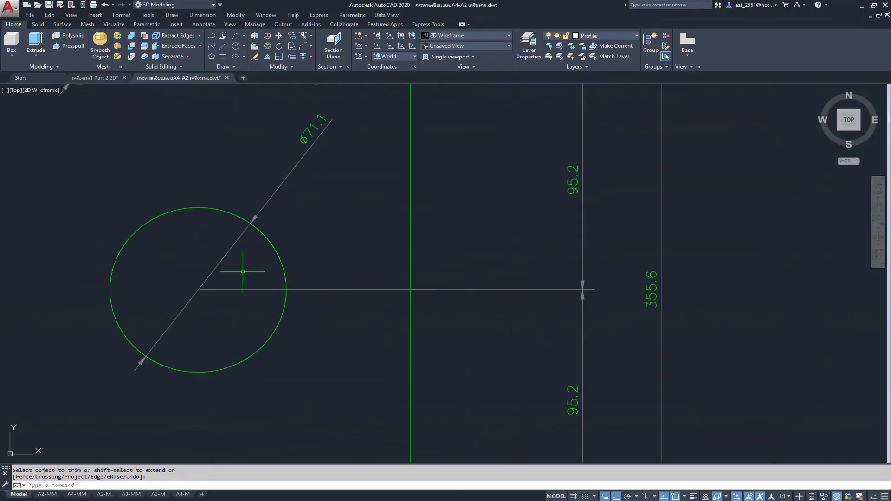
pyautogui.scroll(-5, 243, 272)
pyautogui.scroll(2, 469, 311)
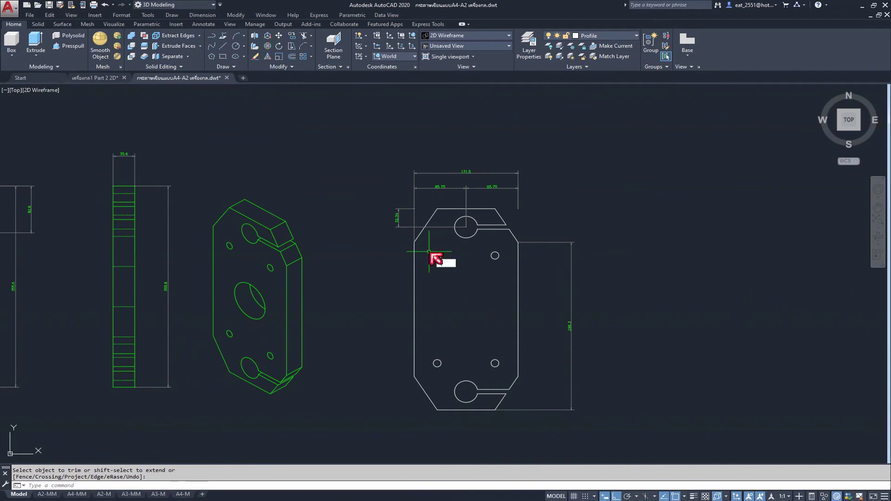
pyautogui.write('c')
pyautogui.press('Return')
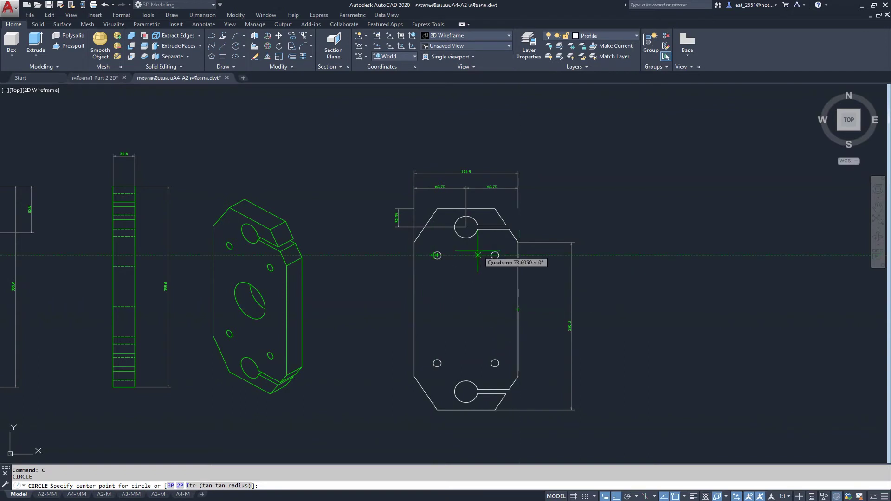
# - Draw a 71.1-diameter circle at the centre of the white plate
pyautogui.click(466, 309)
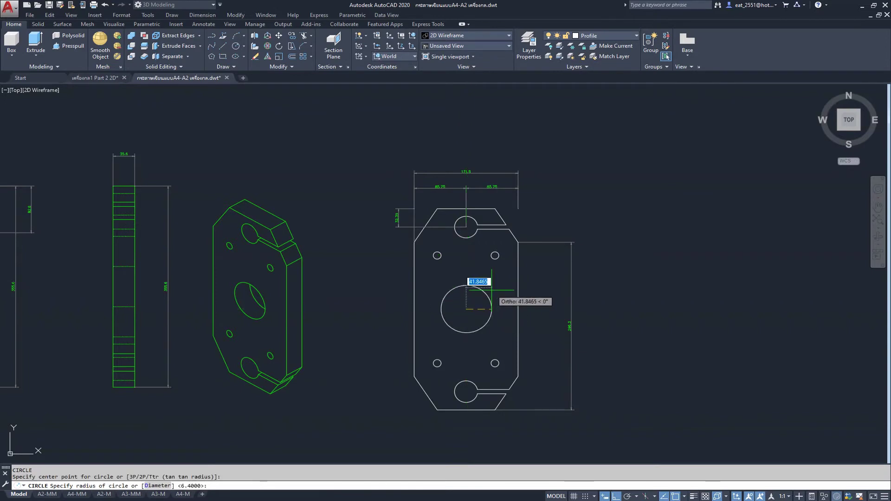
pyautogui.write('d')
pyautogui.press('Return')
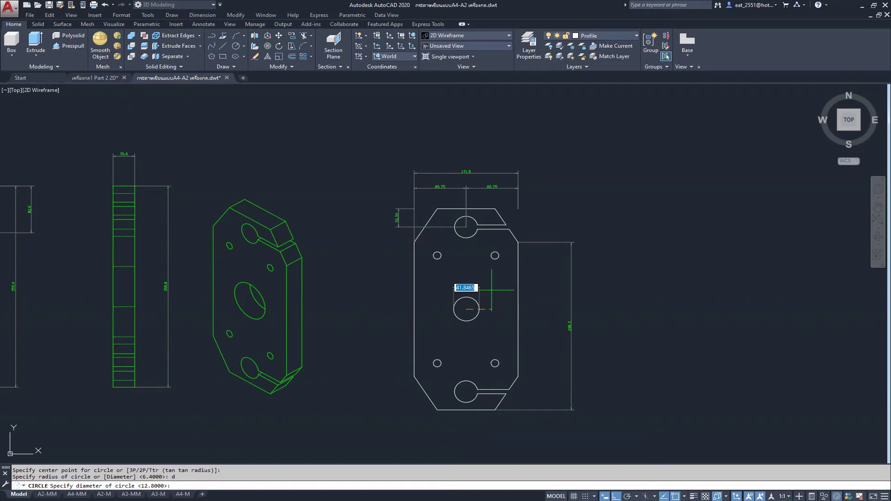
pyautogui.write('71.1')
pyautogui.press('Return')
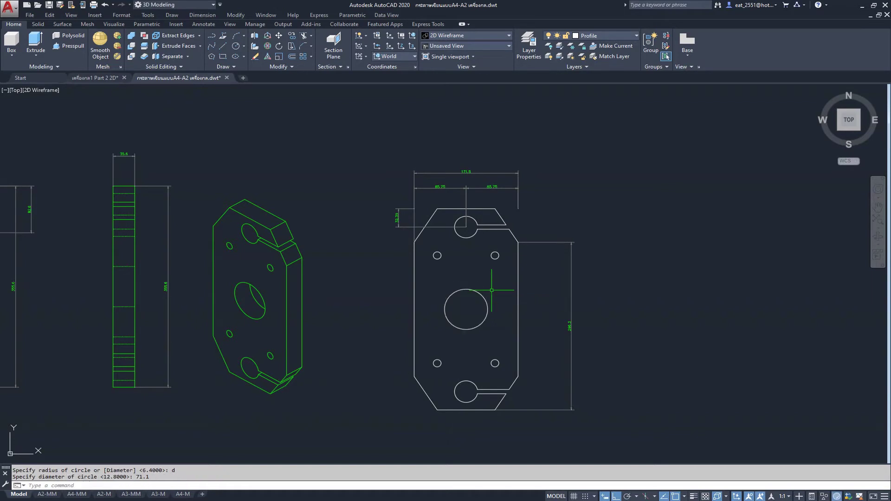
pyautogui.scroll(-3, 288, 299)
pyautogui.scroll(2, 297, 297)
pyautogui.scroll(2, 311, 295)
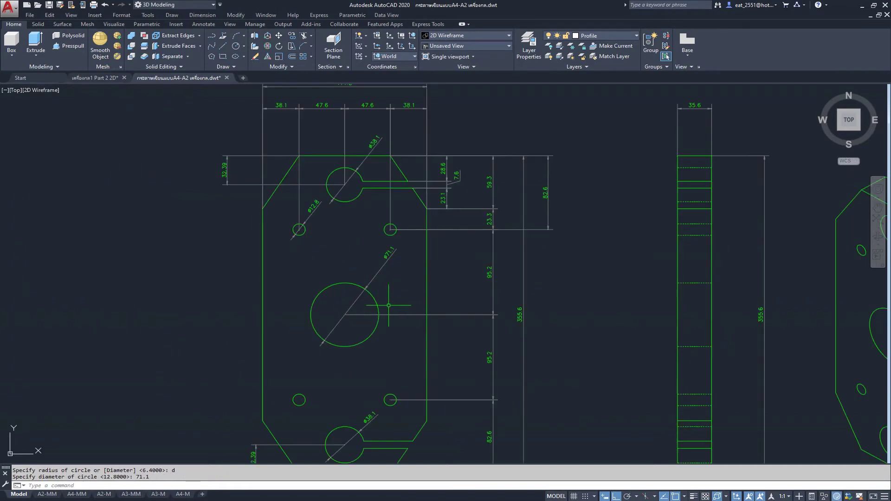
pyautogui.scroll(2, 316, 293)
pyautogui.scroll(3, 316, 204)
pyautogui.scroll(-5, 221, 253)
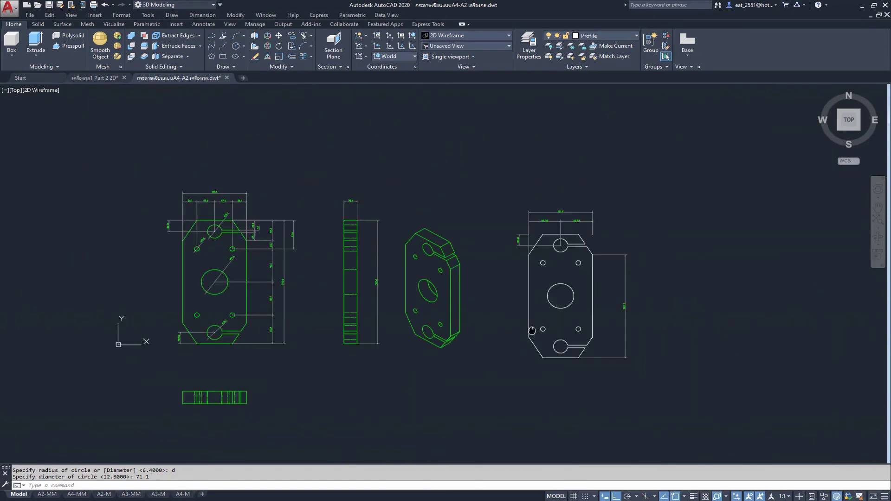
pyautogui.scroll(1, 495, 291)
pyautogui.scroll(3, 494, 283)
pyautogui.scroll(-2, 498, 338)
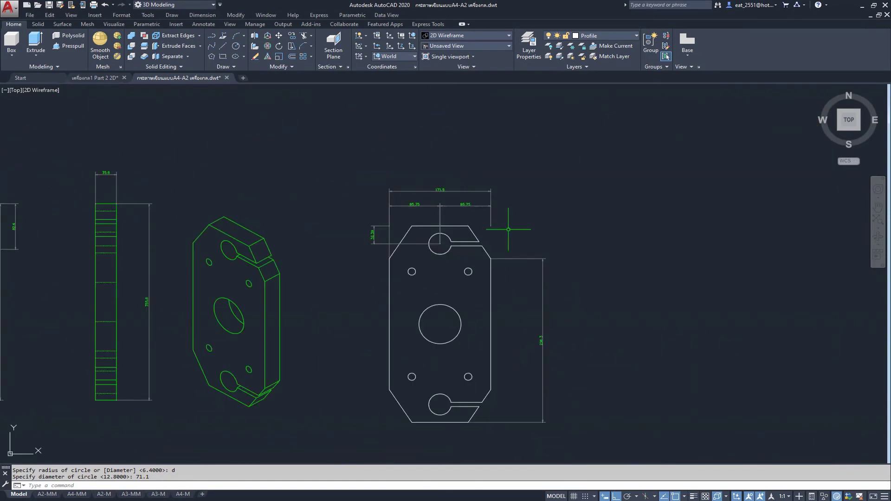
# - Delete the top, small left and right vertical dimensions from the white plate outline
pyautogui.click(557, 179)
pyautogui.click(378, 201)
pyautogui.click(355, 248)
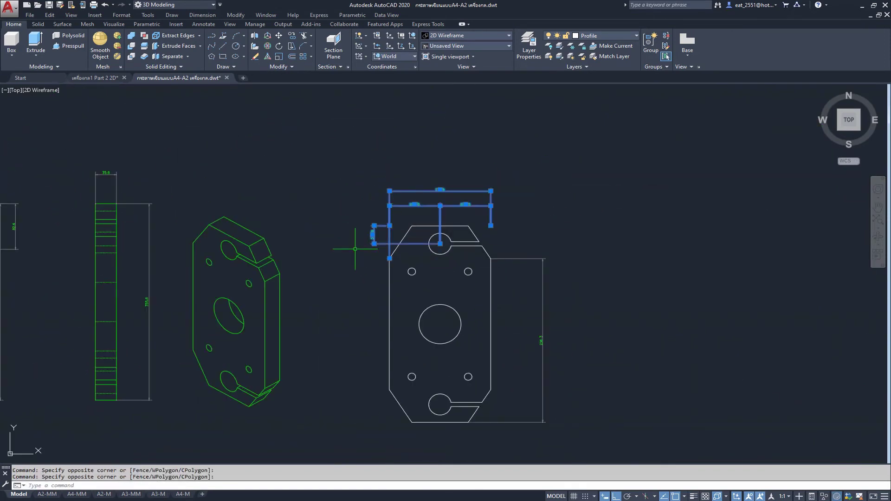
pyautogui.press('Delete')
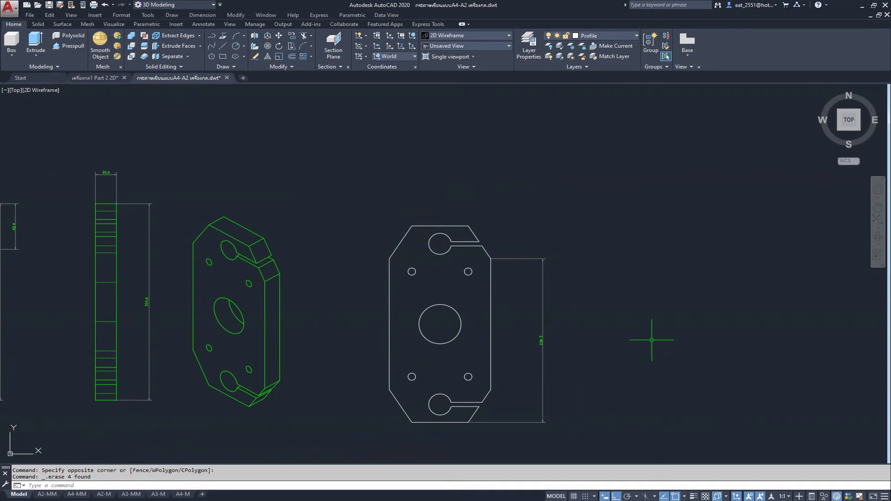
pyautogui.click(632, 224)
pyautogui.click(522, 413)
pyautogui.press('Delete')
pyautogui.scroll(-2, 526, 250)
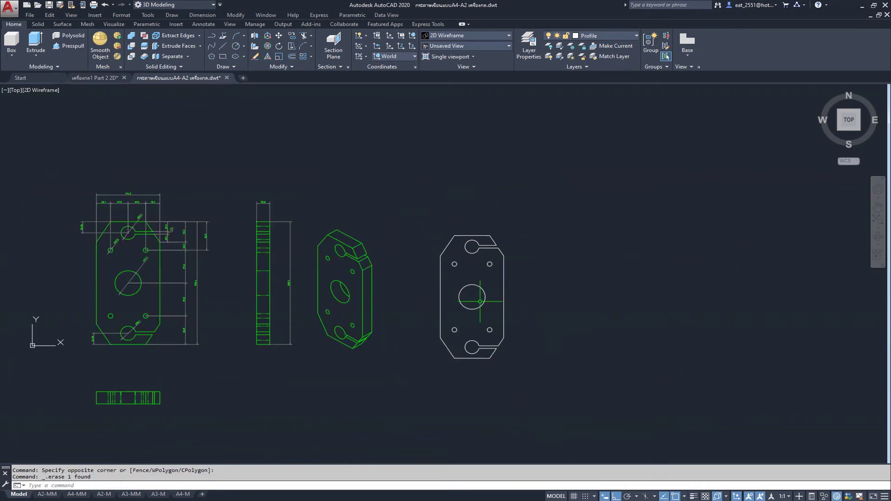
pyautogui.moveTo(479, 301); pyautogui.dragTo(548, 263, button='middle')
pyautogui.scroll(2, 181, 259)
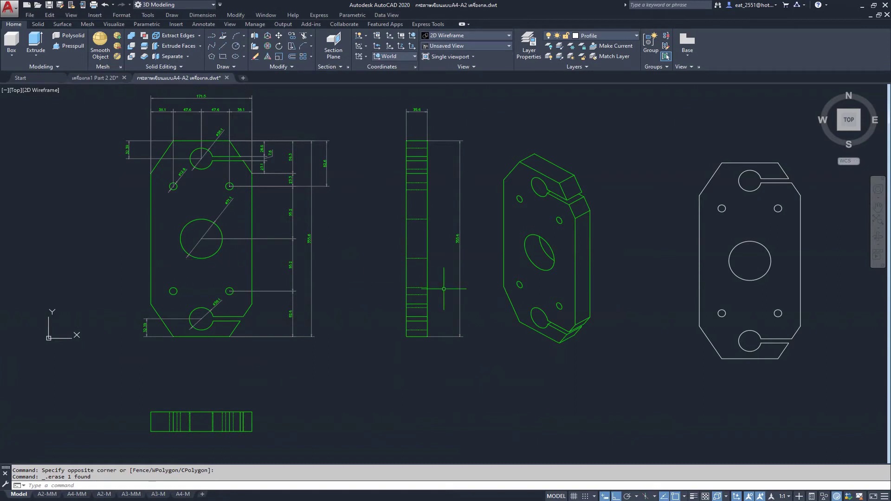
pyautogui.moveTo(444, 288)
pyautogui.mouseDown(button='middle')
pyautogui.moveTo(94, 309)
pyautogui.moveTo(166, 274)
pyautogui.mouseUp(button='middle')
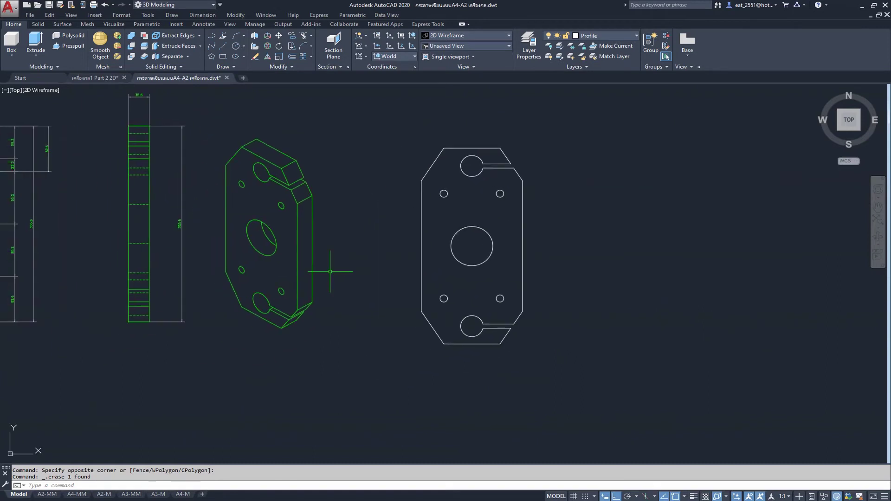
# - Convert the white plate outline and its five holes into six regions with REGION
pyautogui.click(233, 67)
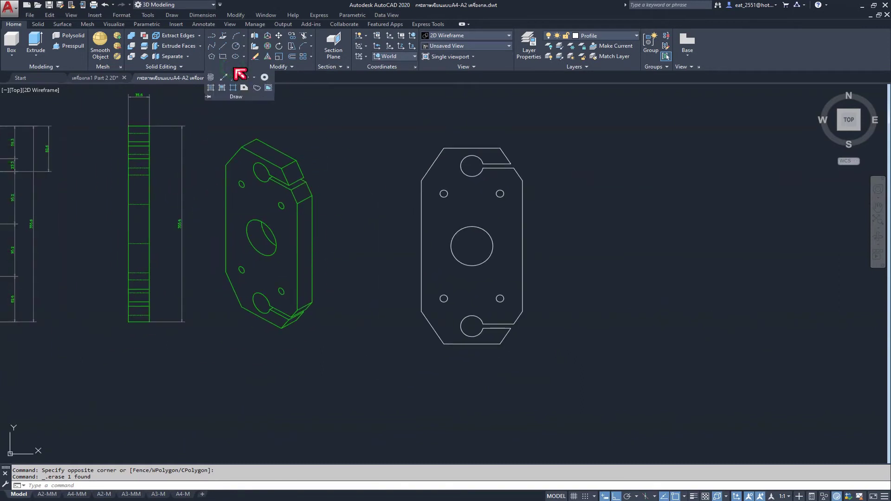
pyautogui.click(244, 87)
pyautogui.click(573, 120)
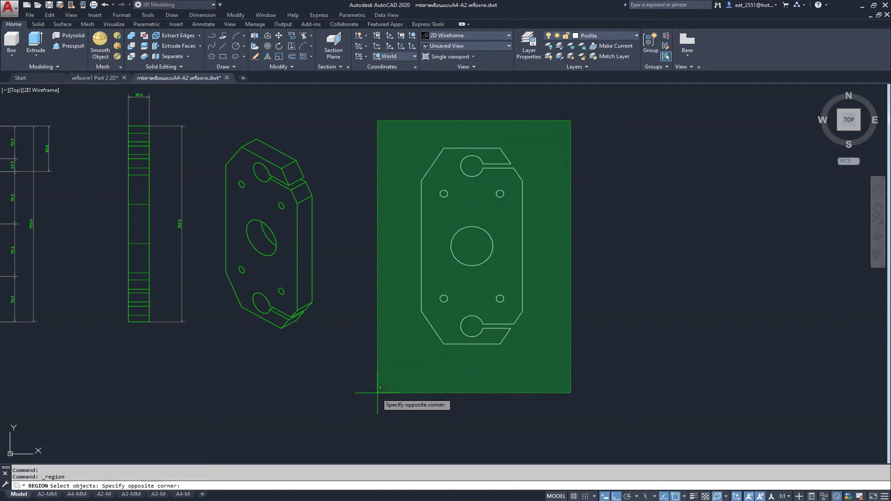
pyautogui.click(379, 399)
pyautogui.press('Return')
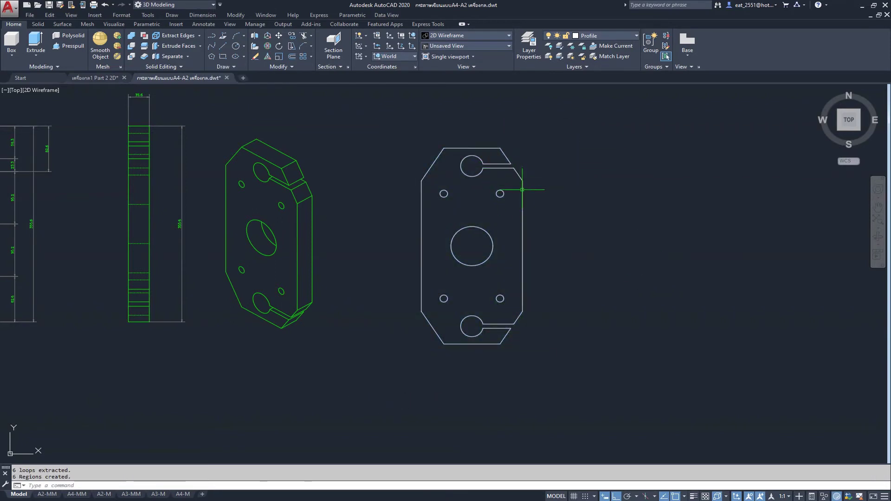
pyautogui.click(522, 189)
pyautogui.scroll(3, 483, 178)
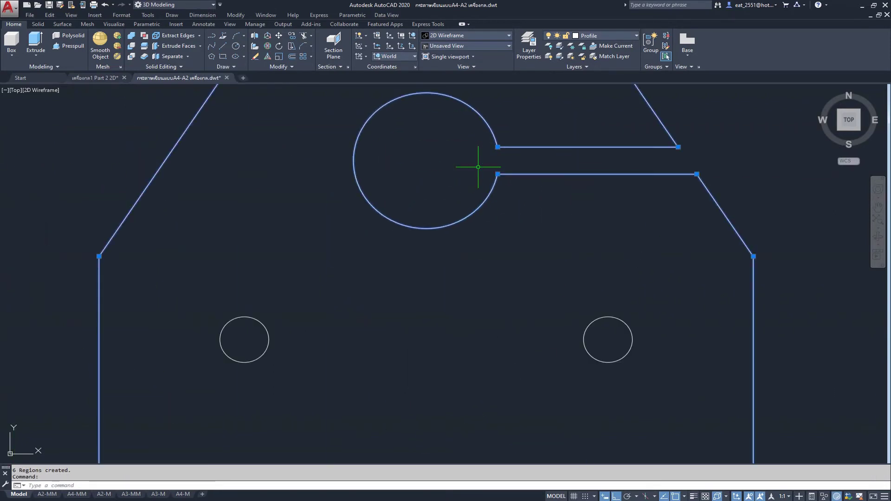
pyautogui.scroll(-3, 513, 193)
pyautogui.moveTo(513, 193); pyautogui.dragTo(459, 216, button='middle')
pyautogui.press('Escape')
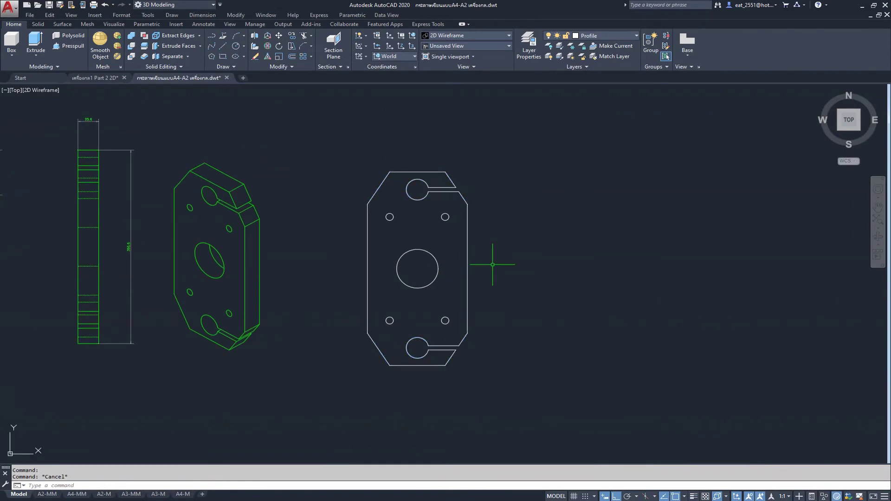
pyautogui.moveTo(444, 263); pyautogui.dragTo(471, 279, button='middle')
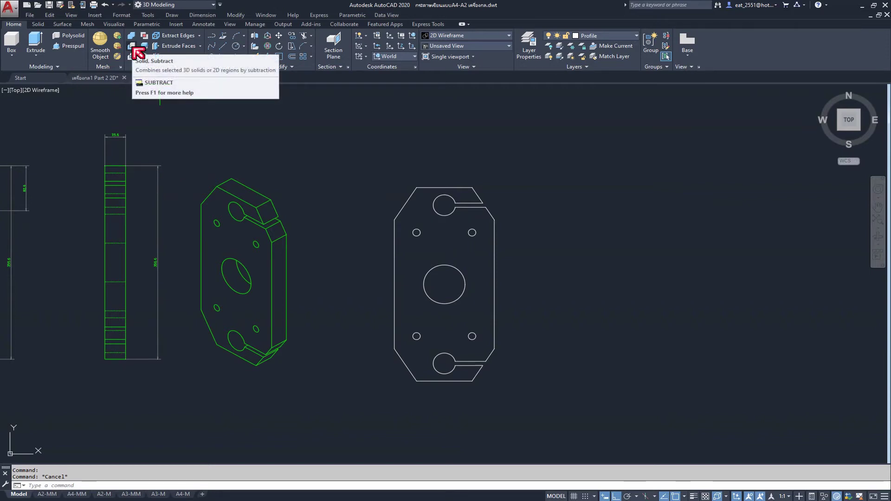
# - Subtract the centre circle and four small hole circles from the outer plate region
pyautogui.click(132, 46)
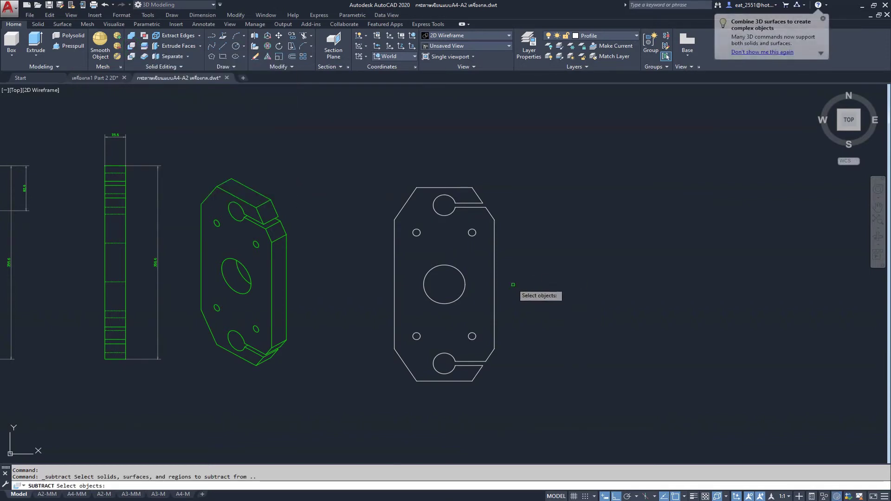
pyautogui.click(494, 283)
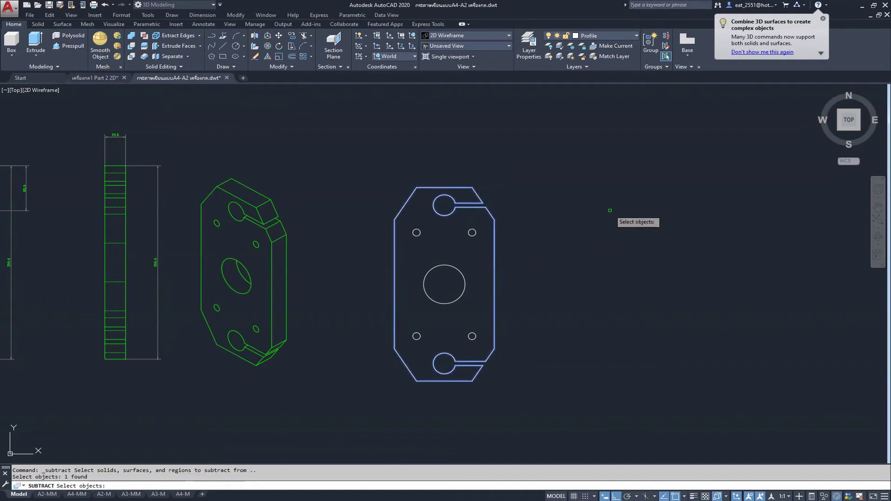
pyautogui.press('Return')
pyautogui.click(464, 251)
pyautogui.click(432, 301)
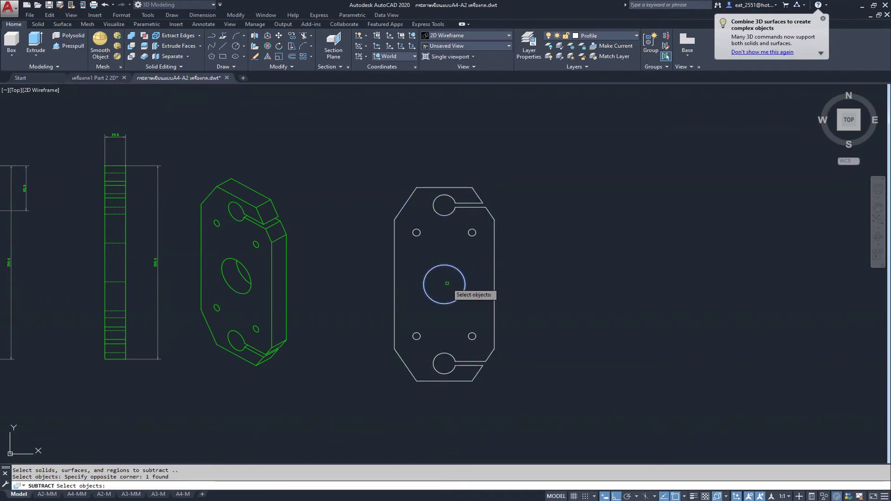
pyautogui.click(475, 225)
pyautogui.click(399, 251)
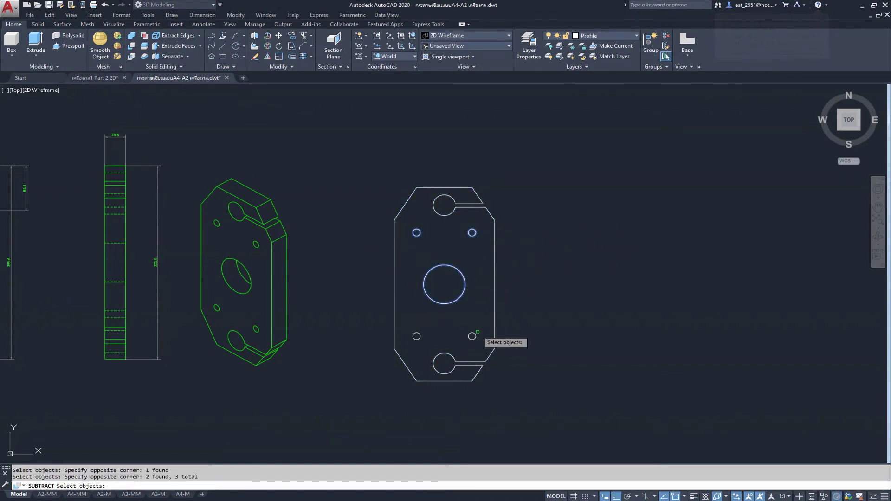
pyautogui.click(483, 318)
pyautogui.click(413, 353)
pyautogui.press('Return')
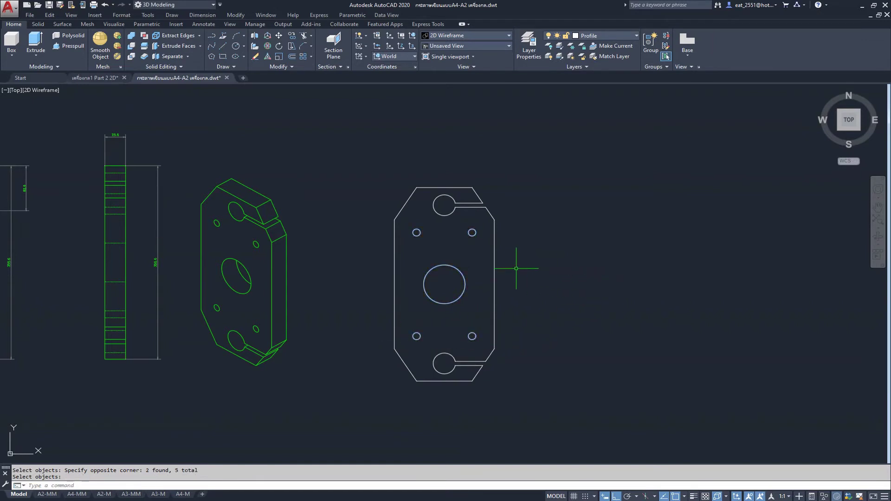
pyautogui.press('Return')
# - Select the plate to confirm it is now a single region, then zoom out
pyautogui.click(494, 256)
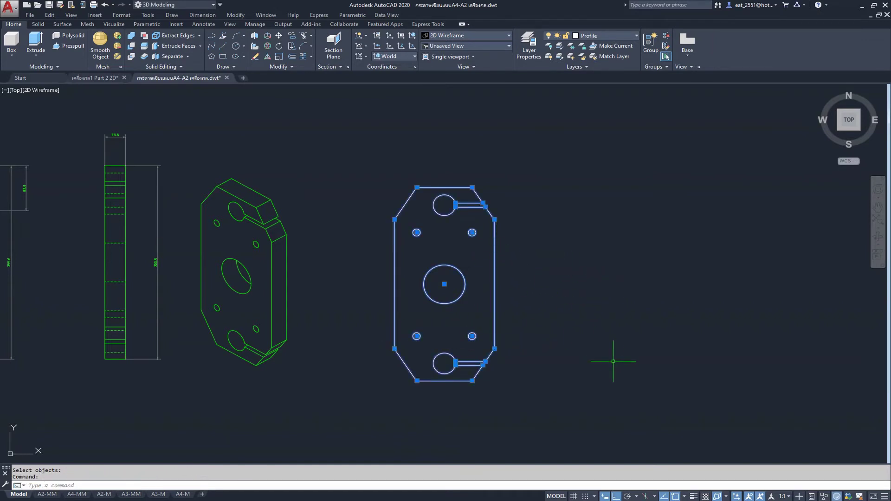
pyautogui.press('Escape')
pyautogui.scroll(-3, 558, 350)
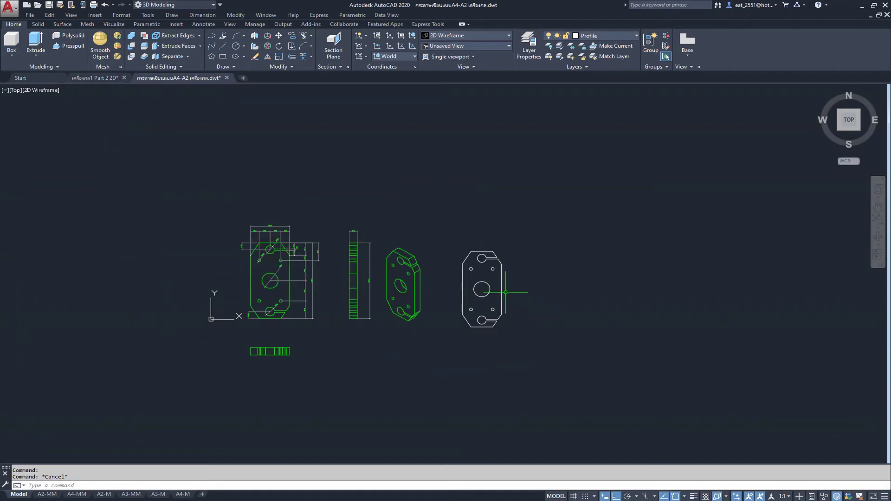
pyautogui.scroll(-4, 507, 294)
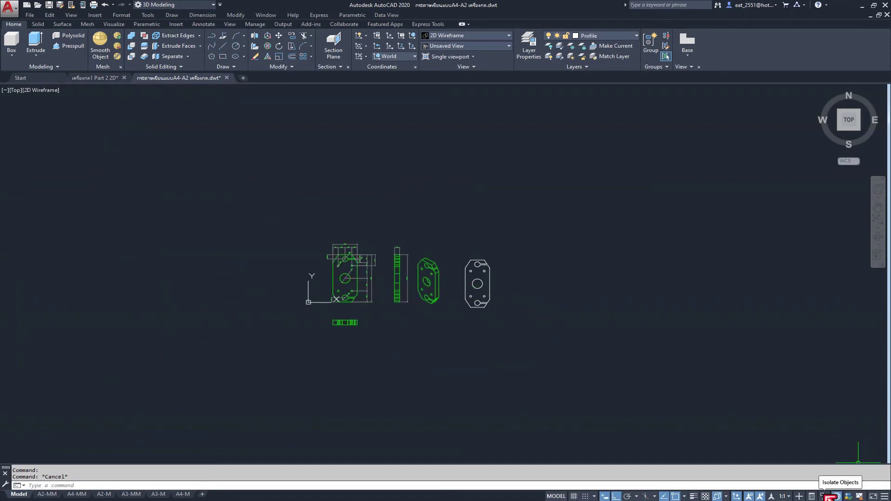
# - Isolate the white plate region to inspect it on its own
pyautogui.click(829, 496)
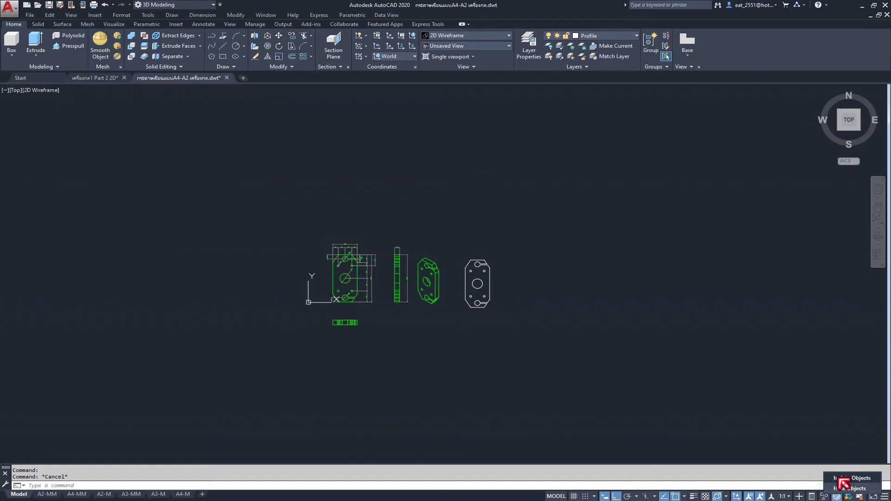
pyautogui.click(845, 478)
pyautogui.click(461, 367)
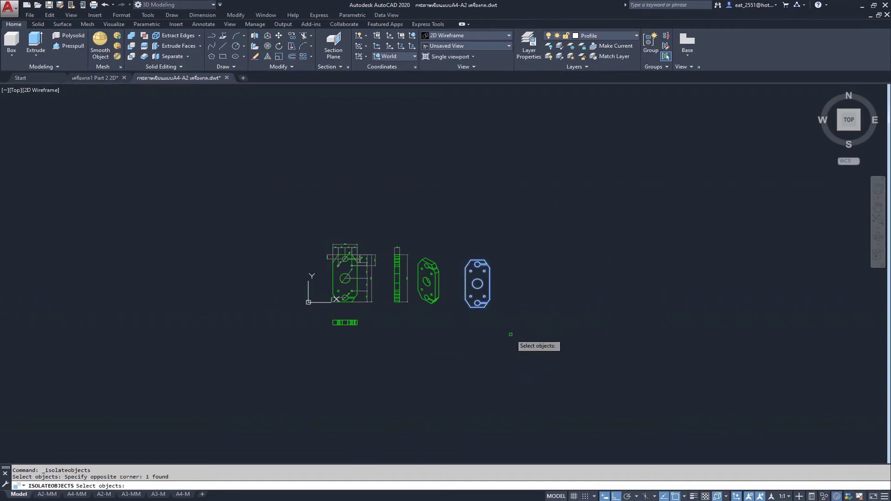
pyautogui.press('Return')
pyautogui.scroll(2, 519, 326)
pyautogui.scroll(5, 519, 326)
pyautogui.moveTo(392, 201); pyautogui.dragTo(473, 411, button='middle')
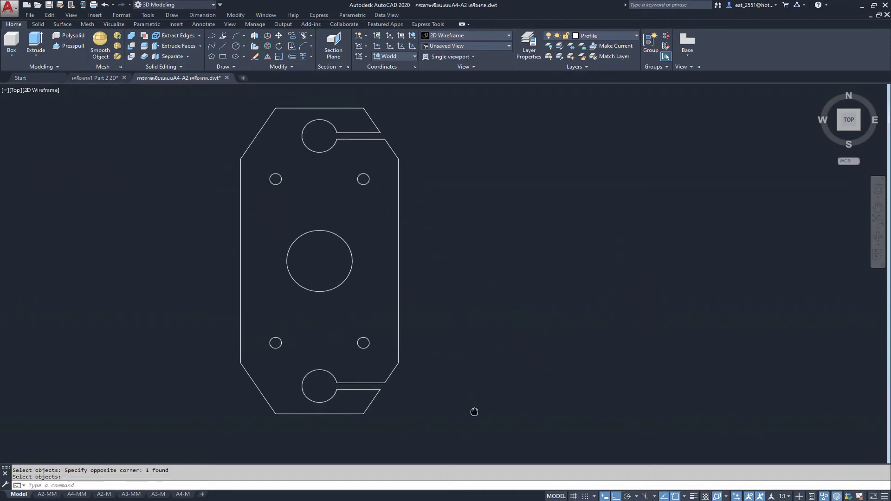
pyautogui.scroll(-2, 512, 262)
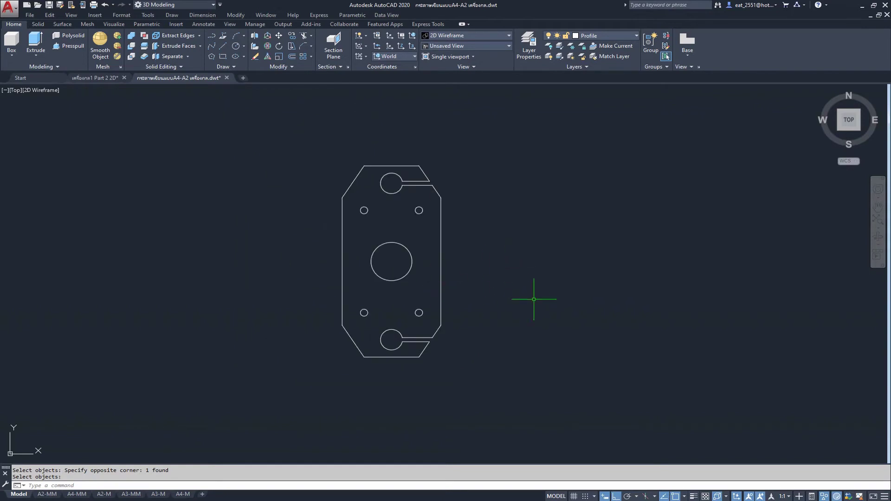
# - End object isolation so all the flatshot views are shown again
pyautogui.click(833, 496)
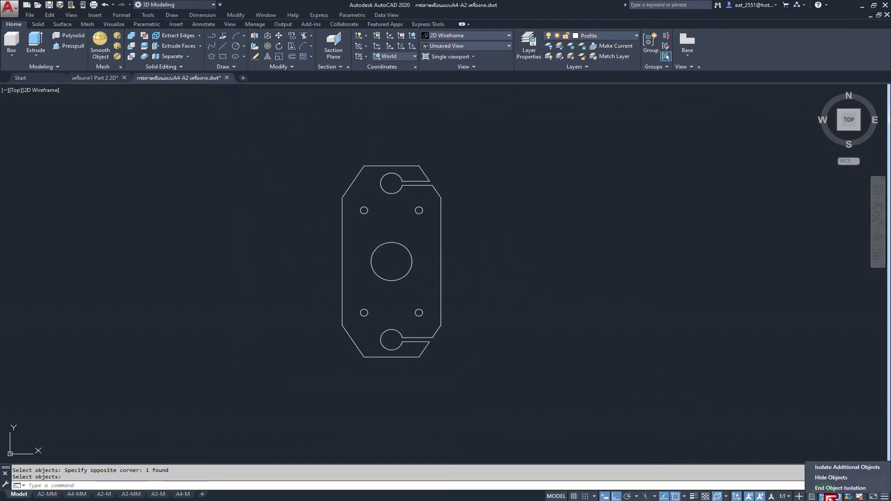
pyautogui.click(826, 487)
pyautogui.scroll(-2, 477, 304)
pyautogui.scroll(-2, 469, 302)
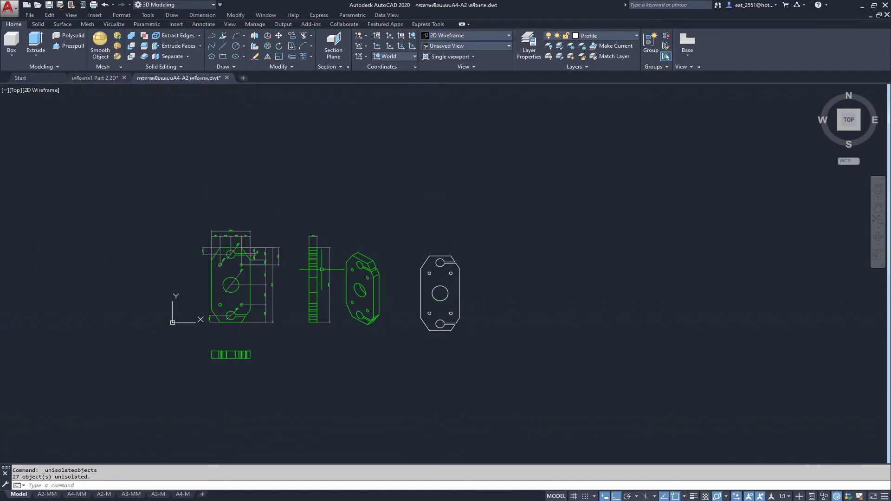
pyautogui.scroll(5, 304, 212)
pyautogui.scroll(1, 305, 212)
pyautogui.scroll(4, 304, 212)
# - Isolate the plate outline and switch to the SW Isometric view
pyautogui.scroll(-6, 246, 187)
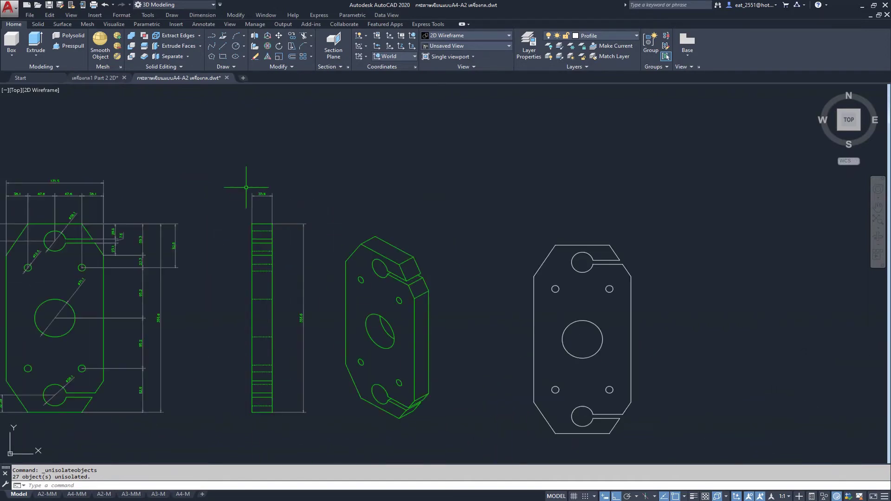
pyautogui.scroll(-5, 711, 410)
pyautogui.scroll(5, 741, 449)
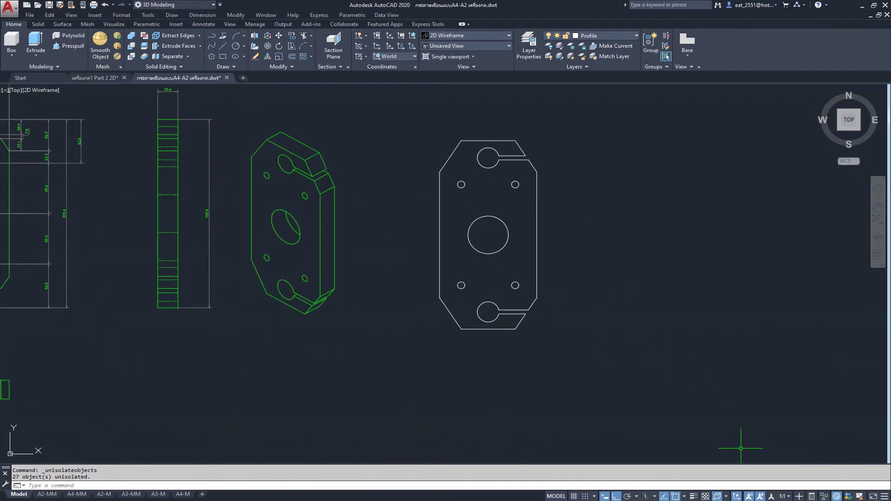
pyautogui.click(834, 497)
pyautogui.click(851, 482)
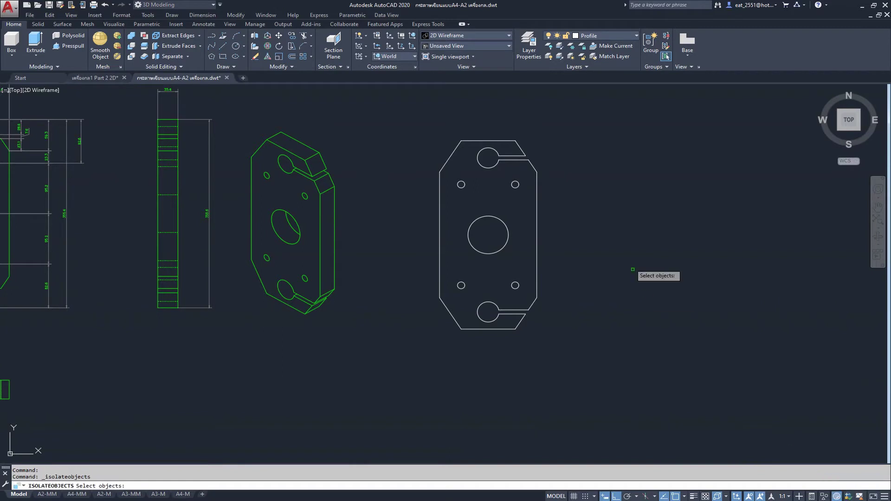
pyautogui.click(594, 137)
pyautogui.click(407, 383)
pyautogui.press('Return')
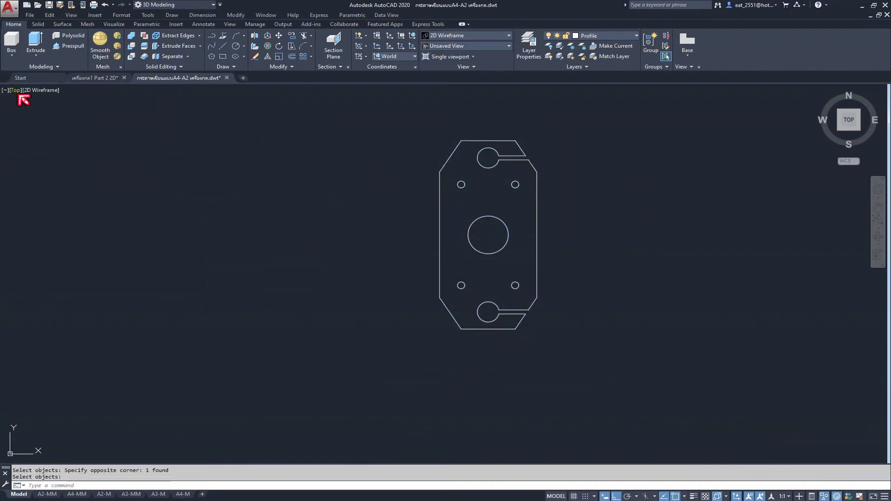
pyautogui.click(15, 90)
pyautogui.click(72, 176)
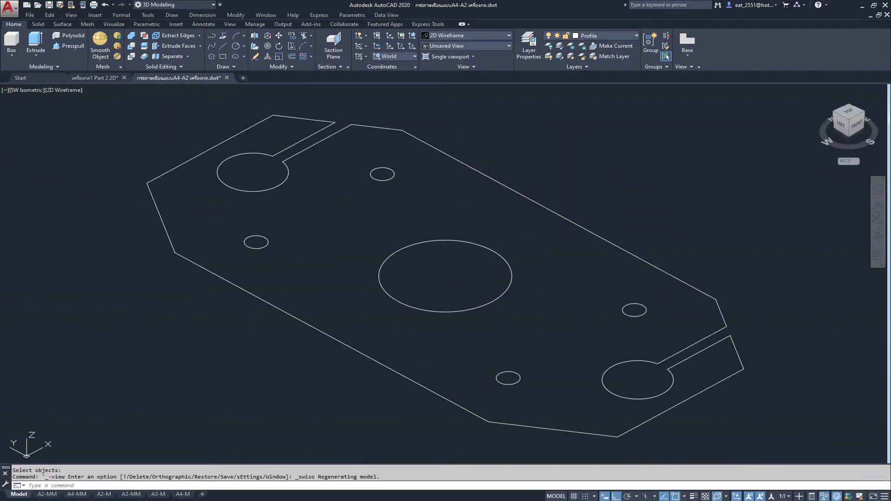
pyautogui.scroll(-2, 459, 293)
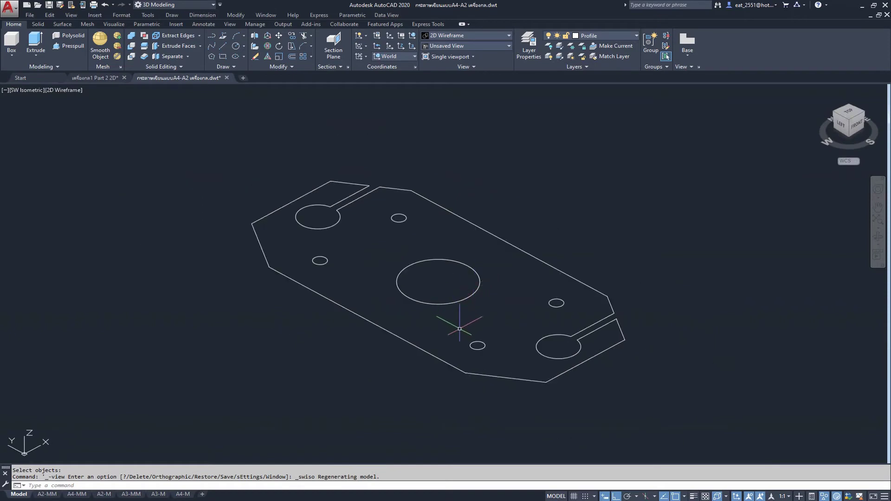
# - Extrude the plate outline to a height of 35.6
pyautogui.click(40, 38)
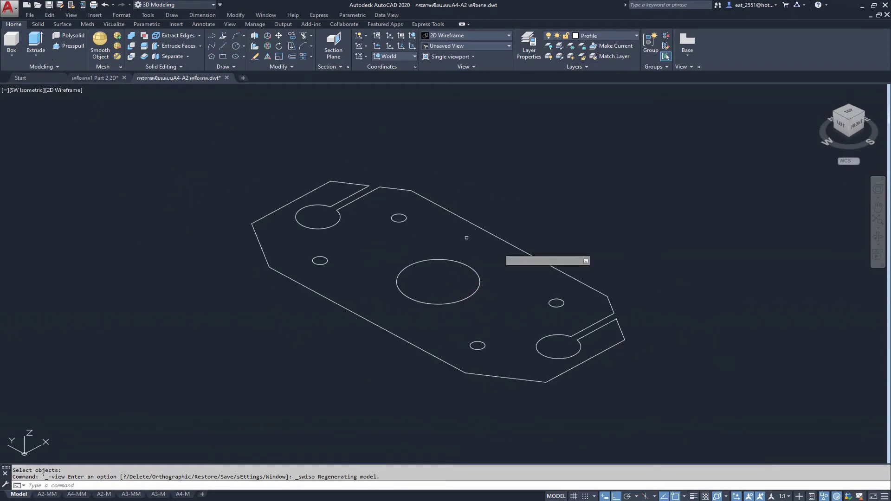
pyautogui.click(566, 217)
pyautogui.click(341, 382)
pyautogui.rightClick(341, 382)
pyautogui.click(353, 393)
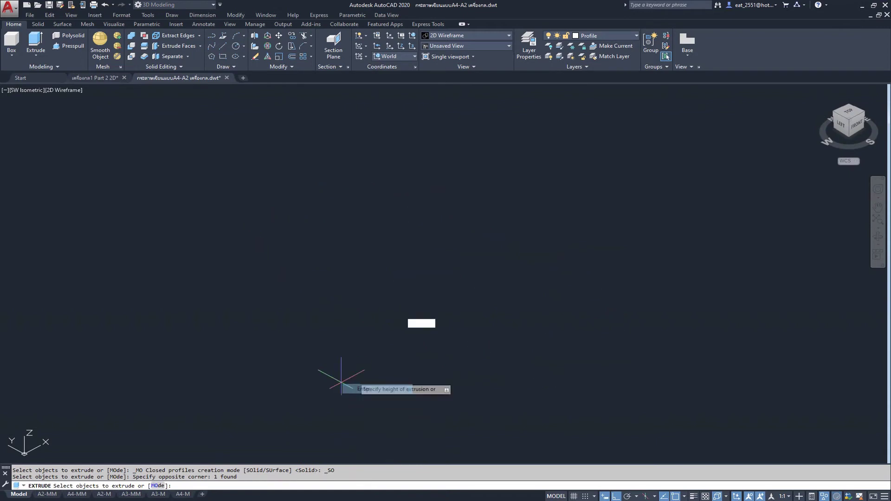
pyautogui.write('35.6')
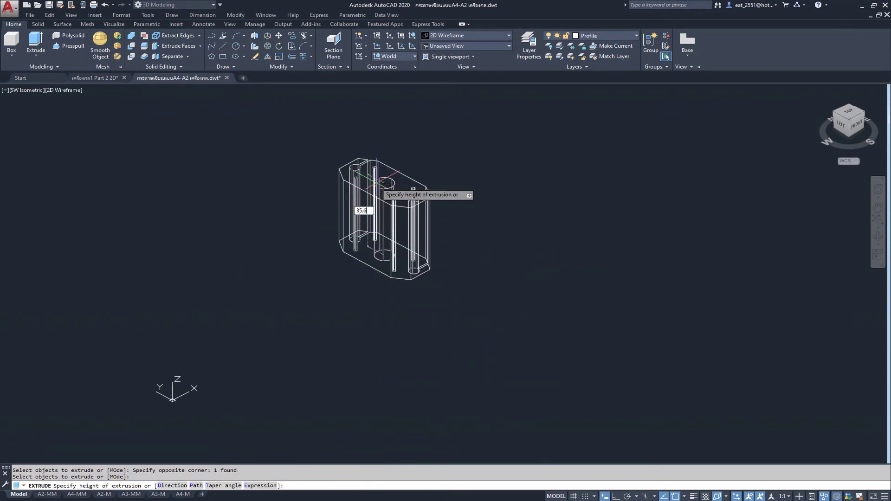
pyautogui.press('Return')
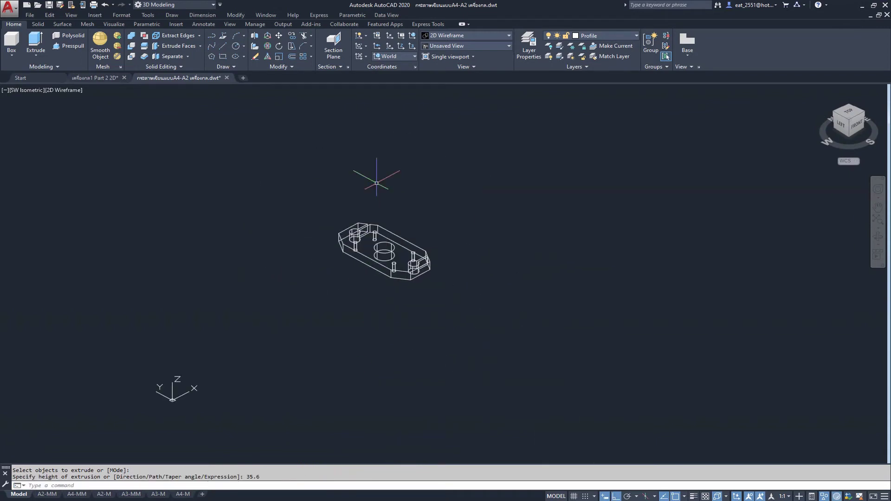
pyautogui.moveTo(377, 183); pyautogui.dragTo(436, 187, button='middle')
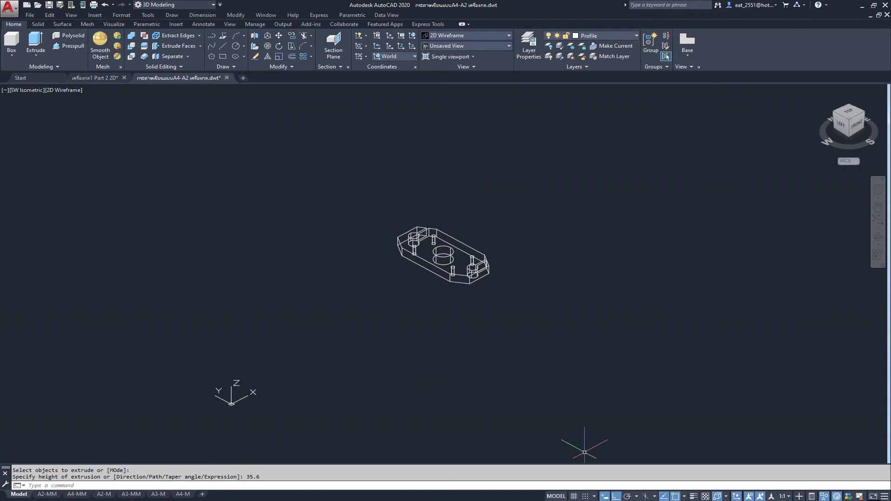
pyautogui.click(825, 496)
# - End object isolation and set the visual style to Realistic
pyautogui.click(845, 473)
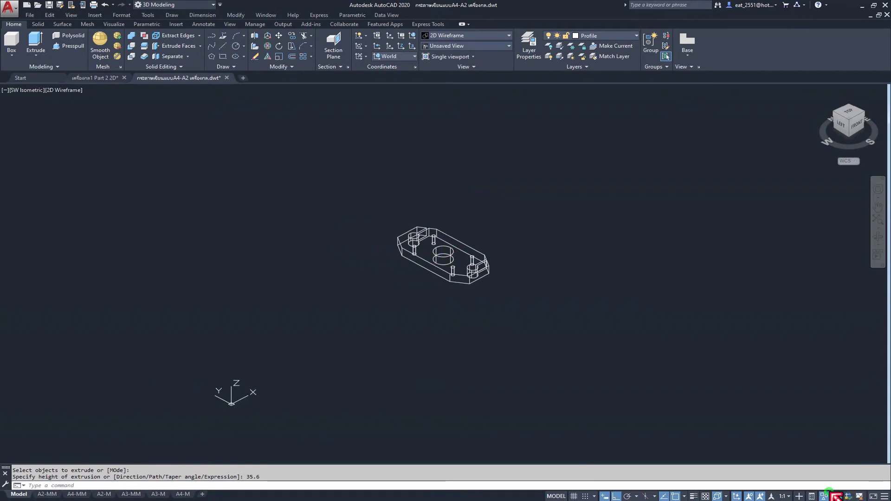
pyautogui.scroll(-3, 235, 208)
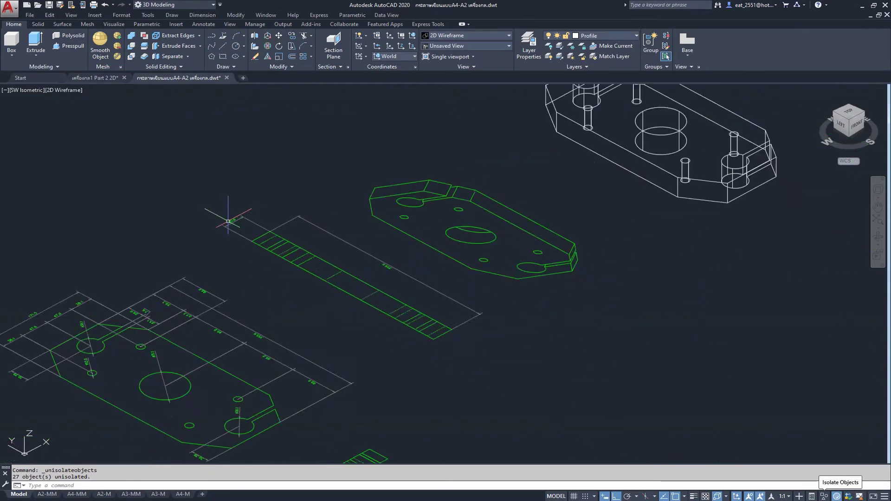
pyautogui.scroll(-2, 230, 215)
pyautogui.moveTo(464, 158)
pyautogui.mouseDown(button='middle')
pyautogui.moveTo(444, 240)
pyautogui.moveTo(471, 278)
pyautogui.mouseUp(button='middle')
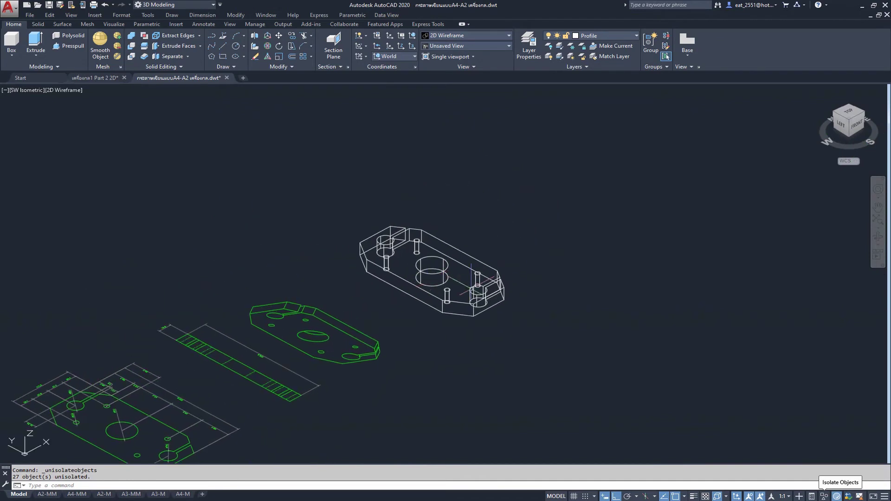
pyautogui.scroll(4, 477, 271)
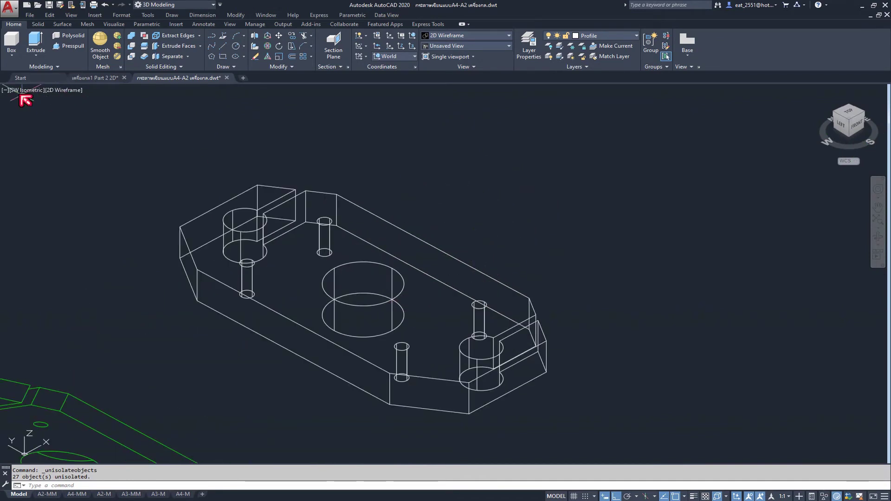
pyautogui.click(65, 91)
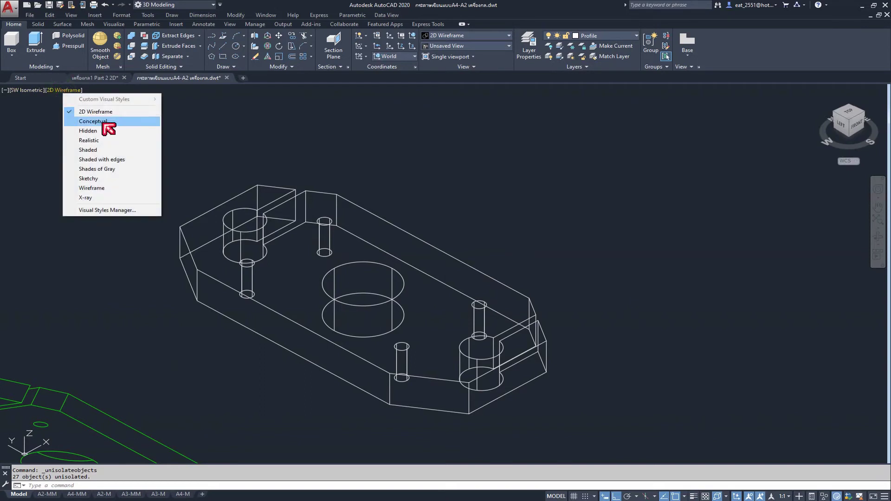
pyautogui.click(109, 140)
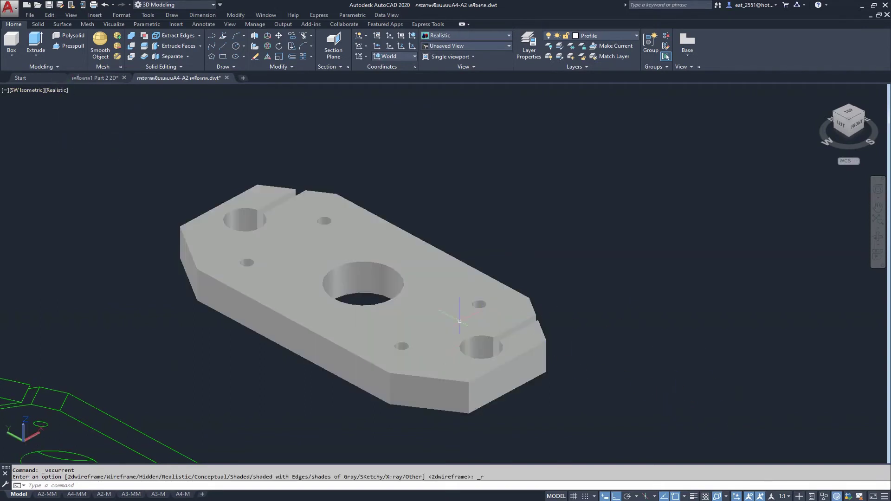
pyautogui.scroll(-2, 459, 321)
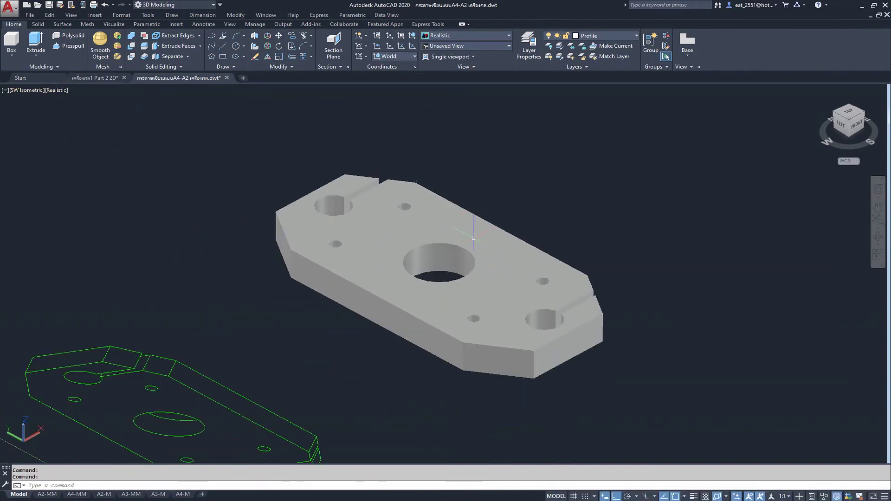
pyautogui.moveTo(508, 314); pyautogui.dragTo(475, 306, button='middle')
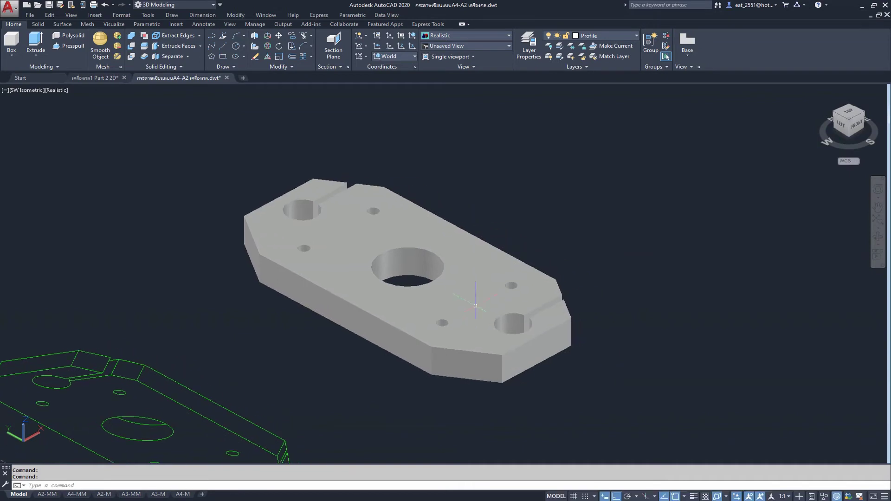
# - Set the extruded plate solid's colour to Cyan in Quick Properties
pyautogui.click(472, 283)
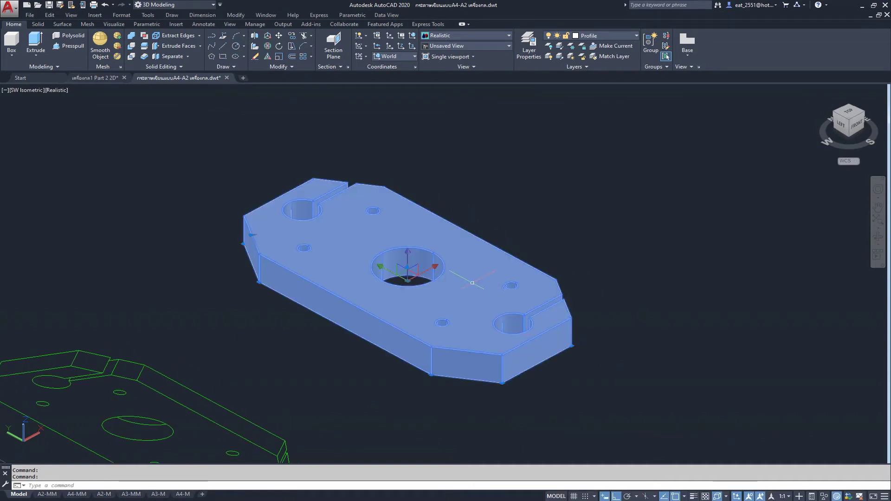
pyautogui.hotkey('ctrl', 'shift', 'p')
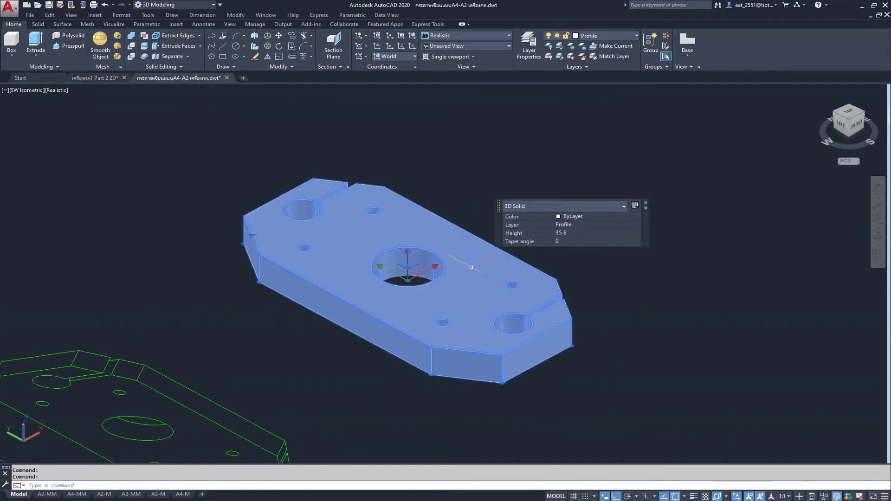
pyautogui.click(636, 216)
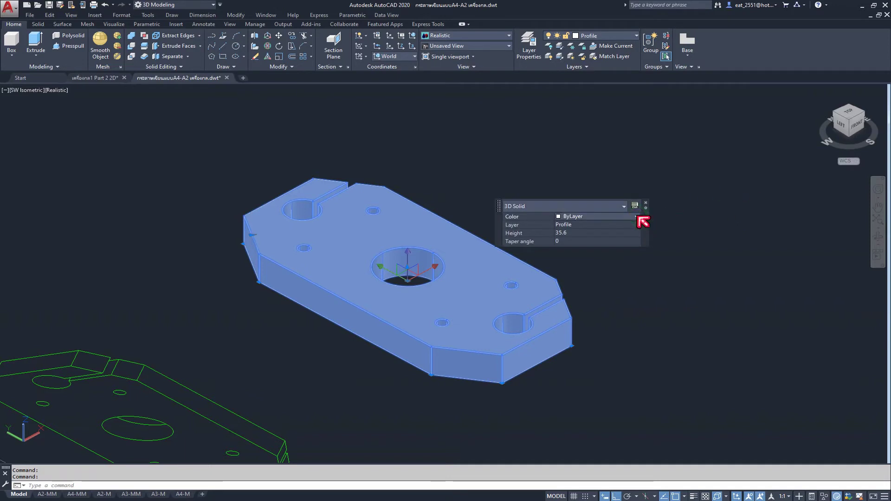
pyautogui.click(637, 217)
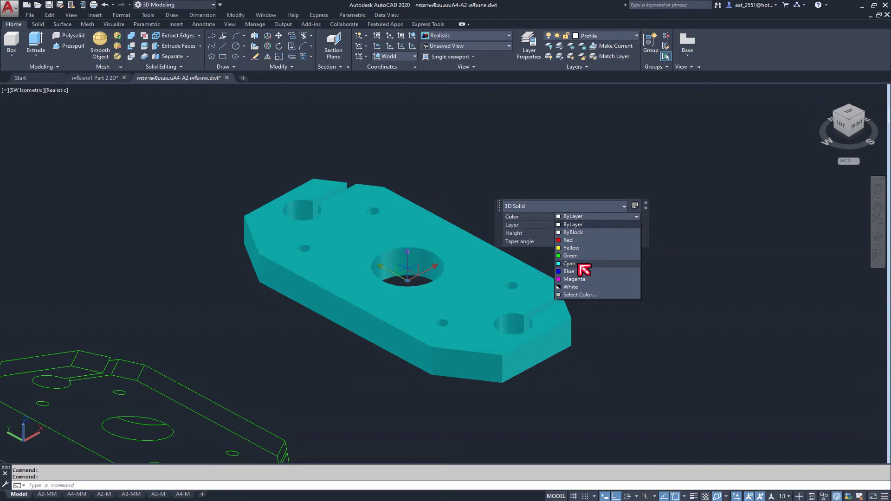
pyautogui.click(578, 263)
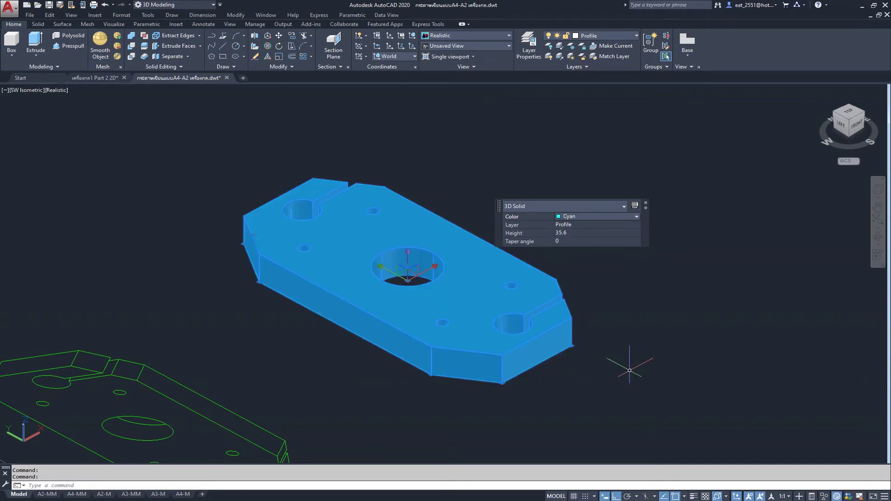
pyautogui.press('Escape')
pyautogui.scroll(-4, 564, 221)
pyautogui.moveTo(564, 221); pyautogui.dragTo(526, 239, button='middle')
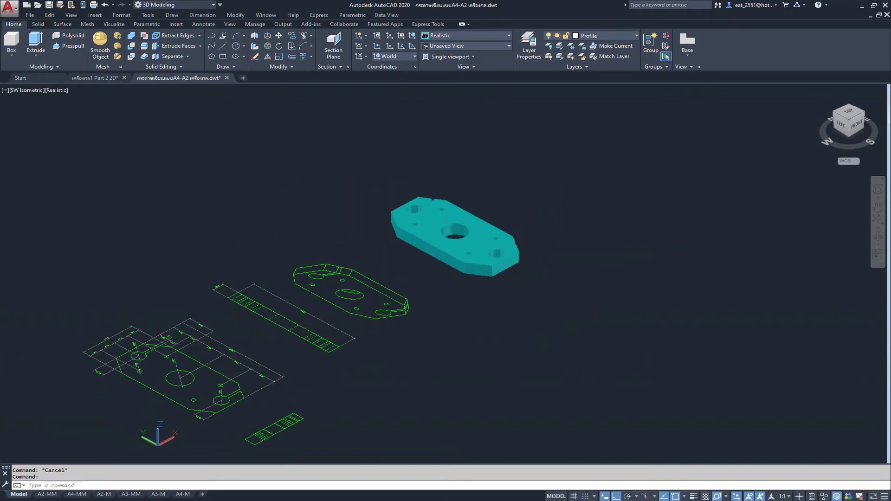
# - Switch to Top view and move the cyan plate further right, away from the flat views
pyautogui.click(36, 92)
pyautogui.click(71, 114)
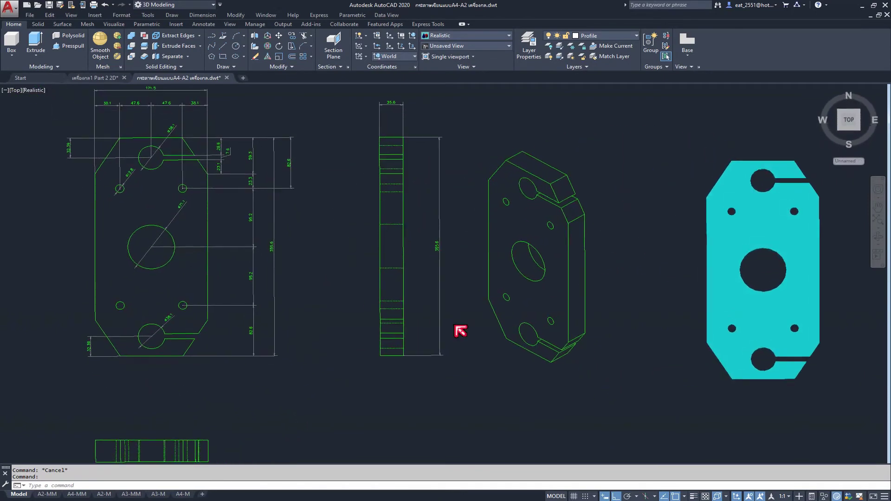
pyautogui.click(541, 201)
pyautogui.click(400, 367)
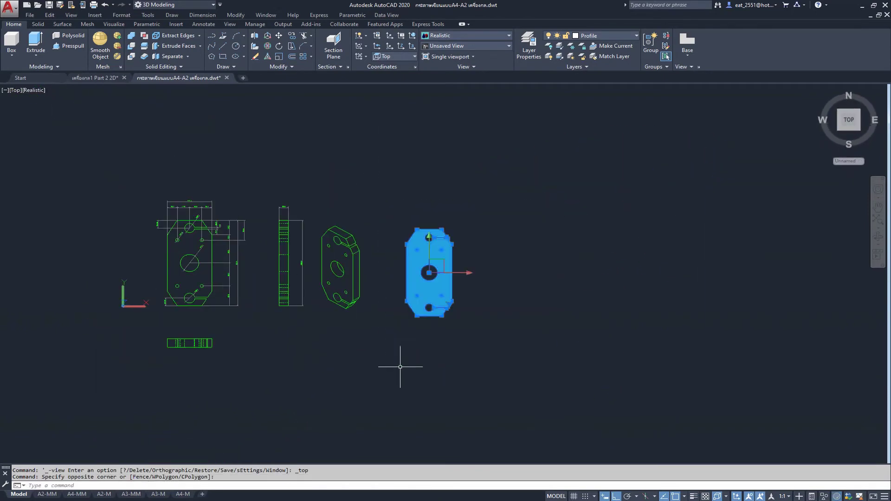
pyautogui.click(279, 36)
pyautogui.click(517, 254)
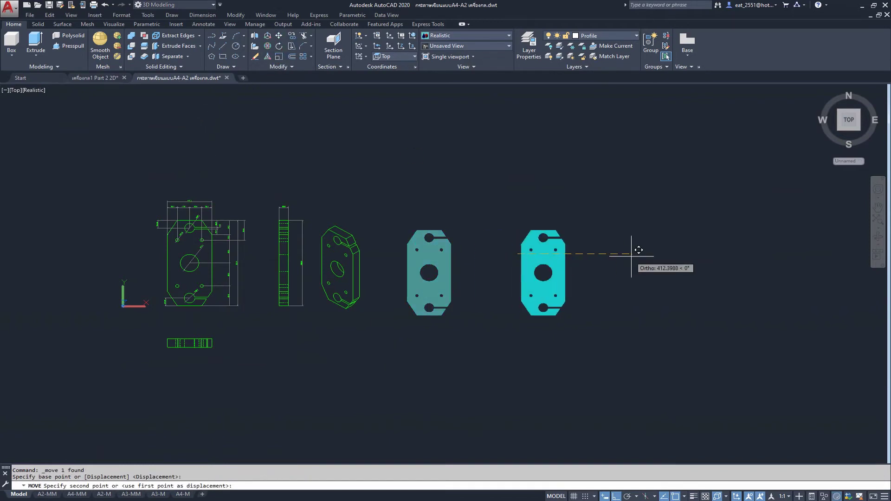
pyautogui.click(692, 254)
pyautogui.moveTo(692, 255)
pyautogui.mouseDown(button='middle')
pyautogui.moveTo(617, 258)
pyautogui.moveTo(565, 244)
pyautogui.mouseUp(button='middle')
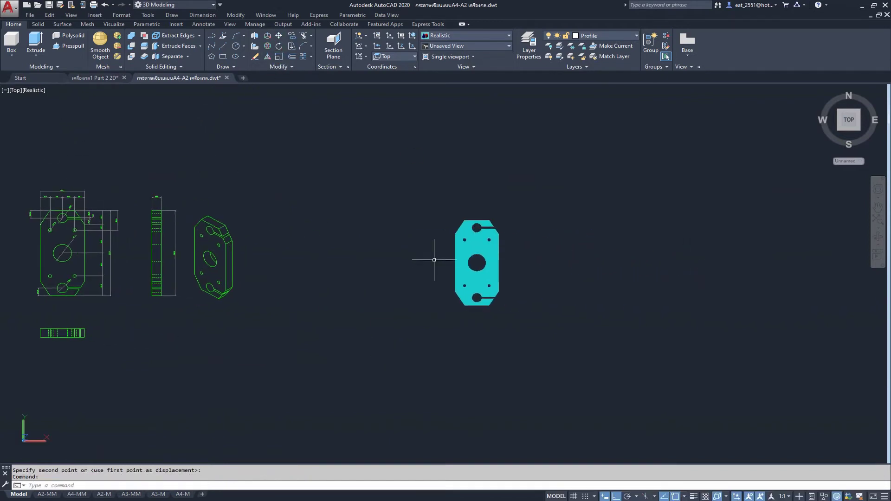
# - Isolate the 3D plate using a window selection
pyautogui.click(835, 497)
pyautogui.click(849, 478)
pyautogui.click(573, 164)
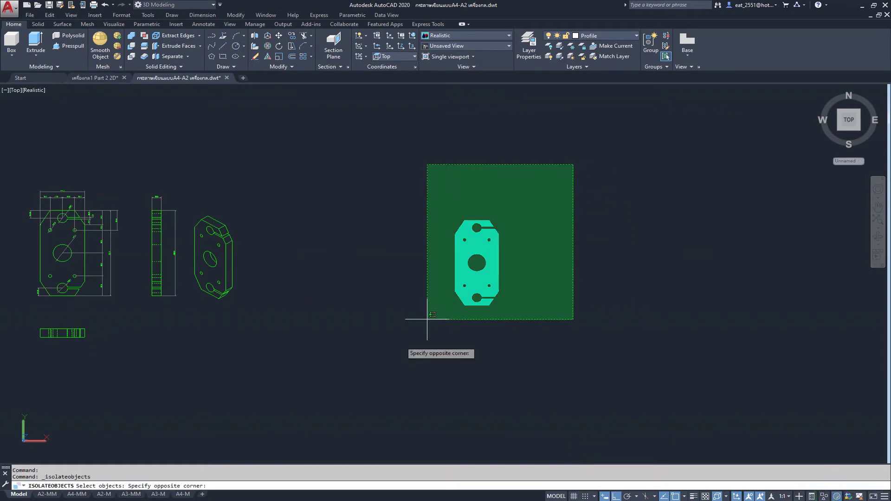
pyautogui.click(427, 319)
pyautogui.press('Return')
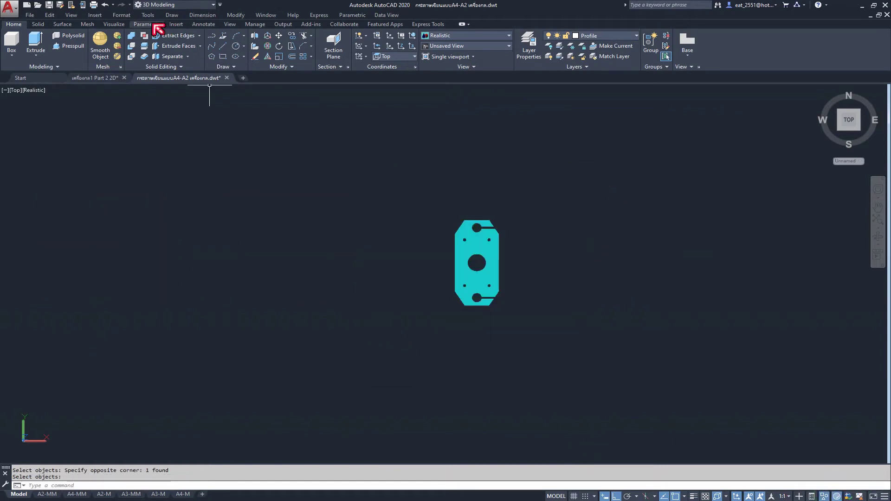
# - Split the drawing area into four equal viewports from the Visualize tab
pyautogui.click(114, 25)
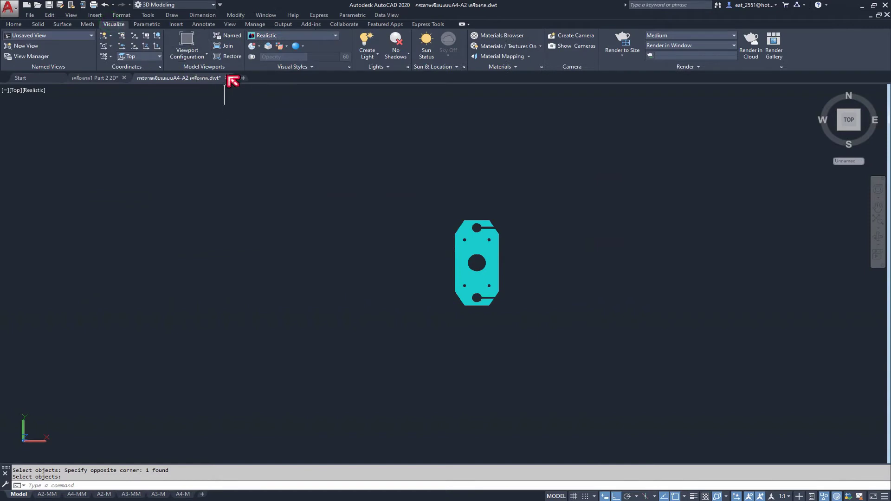
pyautogui.click(213, 60)
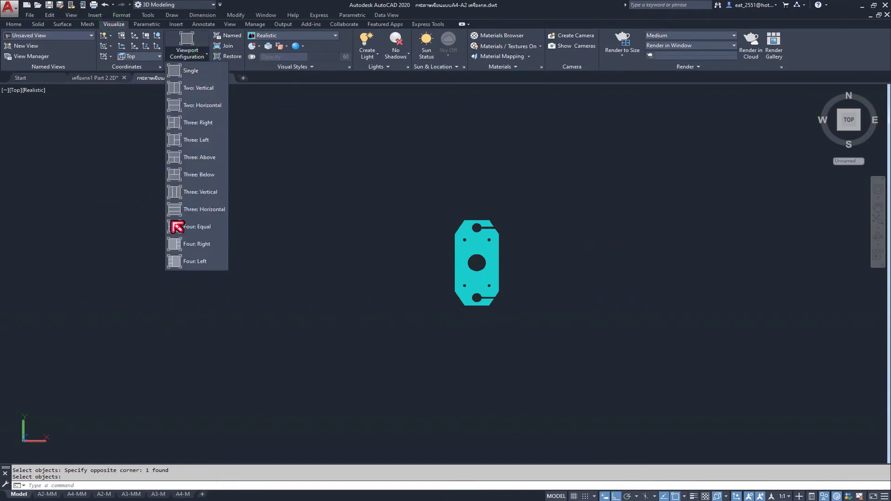
pyautogui.click(187, 229)
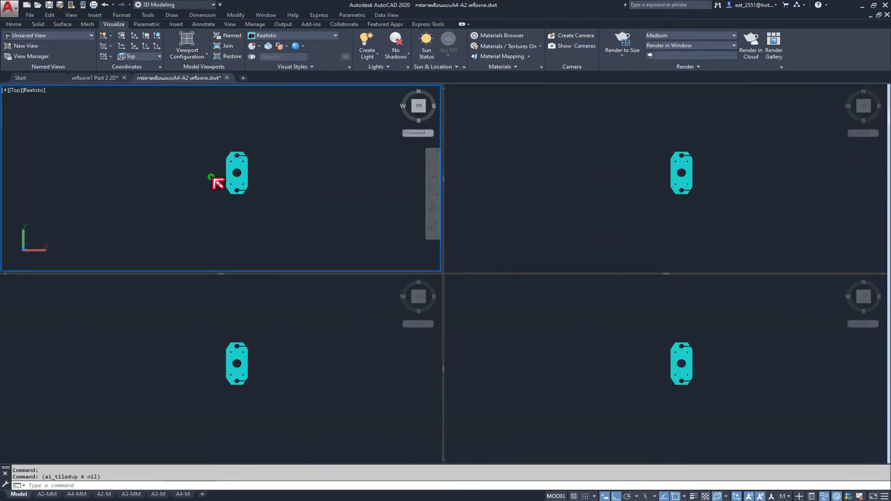
pyautogui.click(14, 91)
pyautogui.click(149, 159)
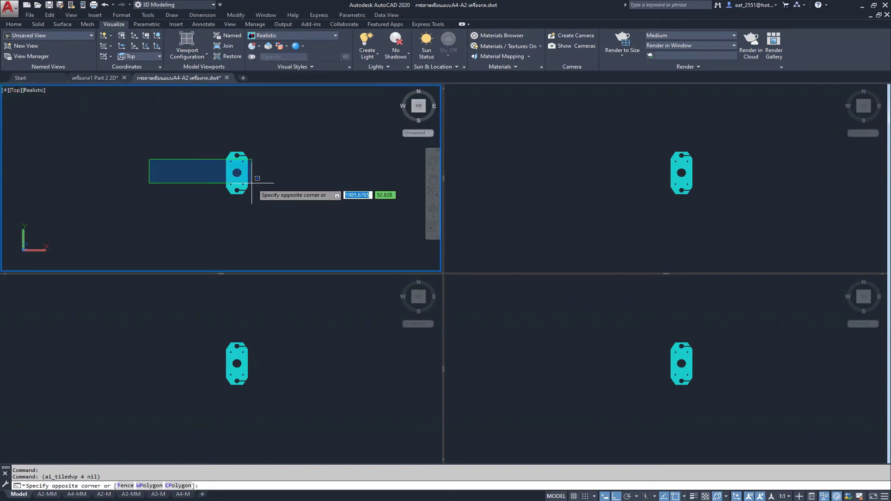
pyautogui.scroll(3, 254, 183)
# - Set the bottom-left viewport to Front view and centre the plate in it and the top view
pyautogui.click(97, 343)
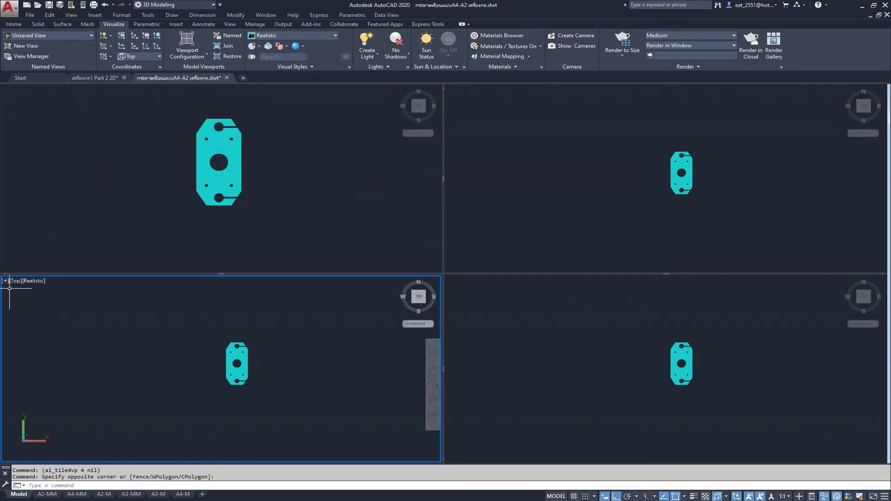
pyautogui.click(14, 281)
pyautogui.click(49, 343)
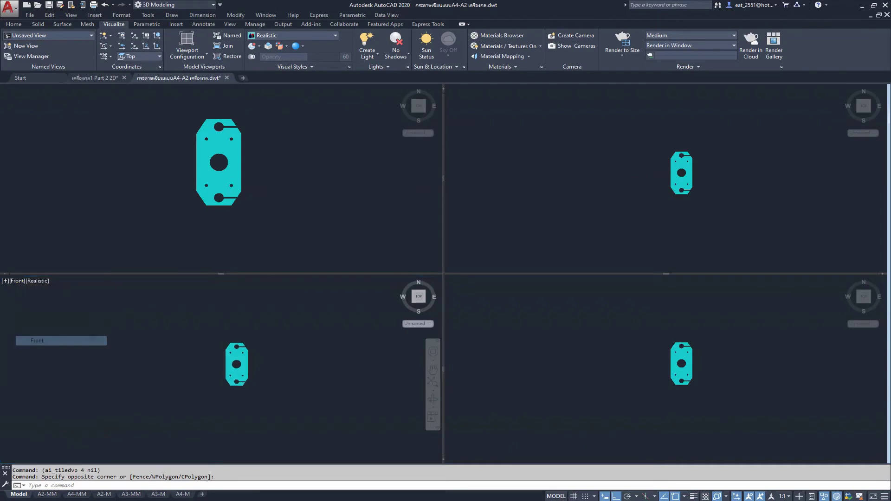
pyautogui.moveTo(322, 404); pyautogui.dragTo(75, 378, button='middle')
pyautogui.scroll(3, 123, 360)
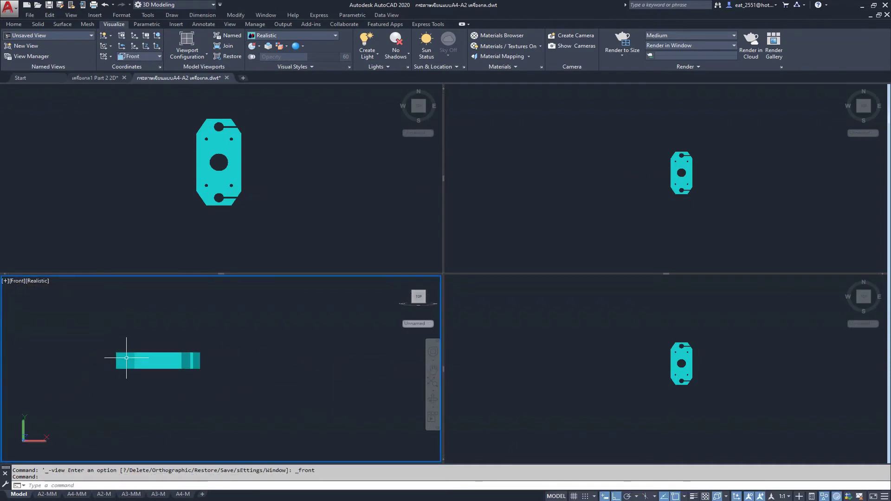
pyautogui.scroll(3, 153, 355)
pyautogui.moveTo(153, 354); pyautogui.dragTo(165, 379, button='middle')
pyautogui.click(199, 165)
pyautogui.moveTo(199, 166); pyautogui.dragTo(239, 170, button='middle')
pyautogui.scroll(-1, 235, 162)
pyautogui.click(243, 362)
pyautogui.scroll(-2, 191, 324)
pyautogui.moveTo(191, 324); pyautogui.dragTo(207, 346, button='middle')
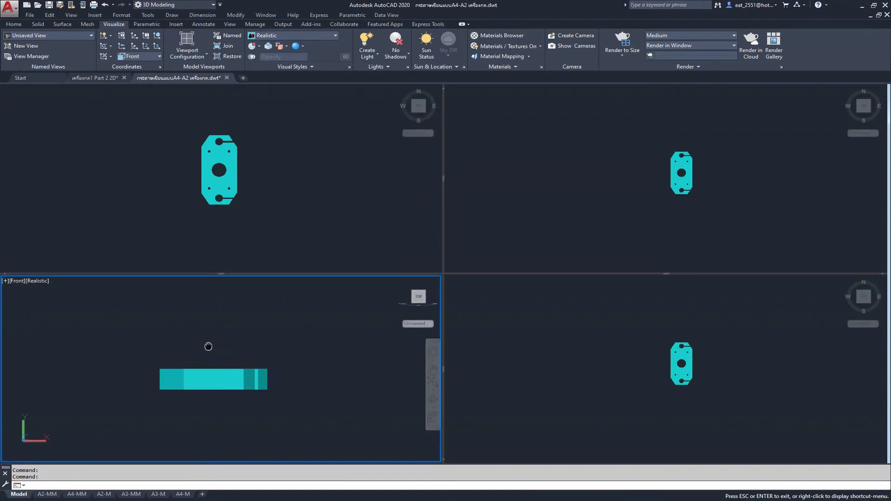
# - Set the top-right viewport to the Right view
pyautogui.click(656, 173)
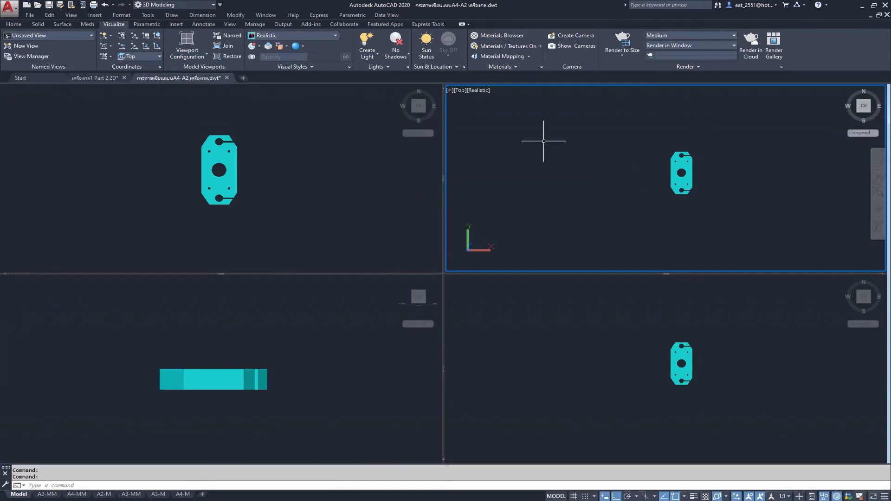
pyautogui.click(462, 91)
pyautogui.click(478, 132)
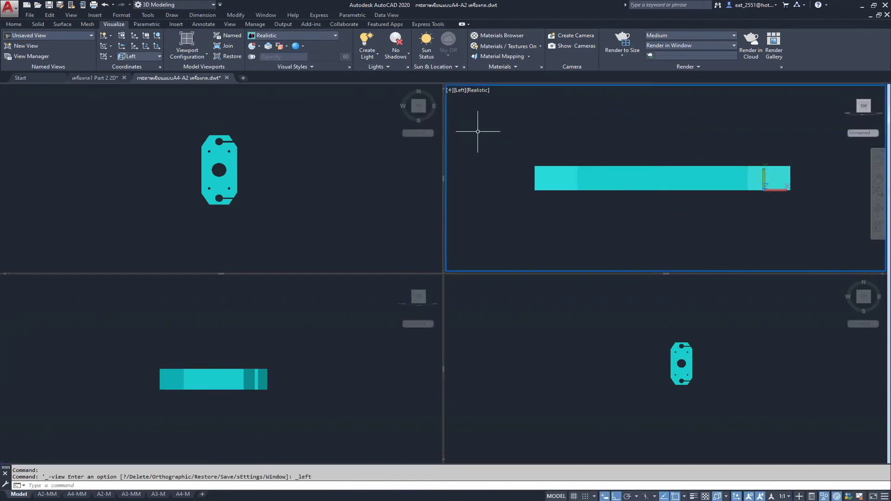
pyautogui.click(464, 91)
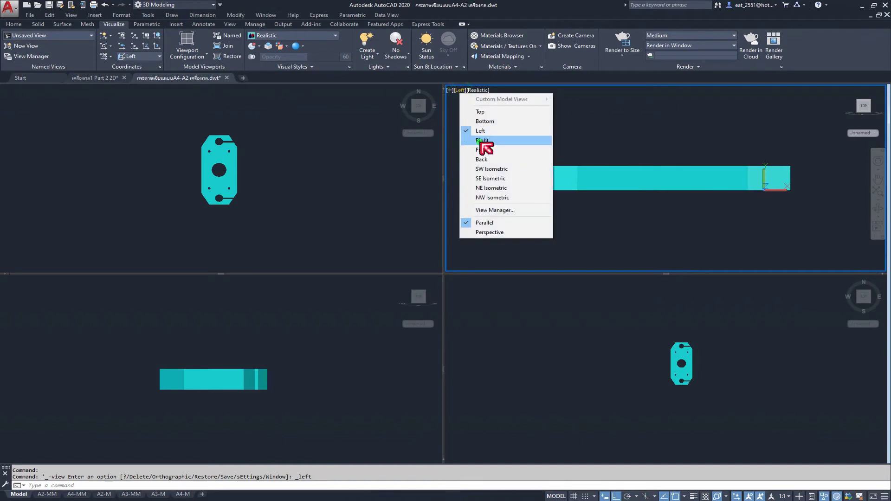
pyautogui.click(479, 140)
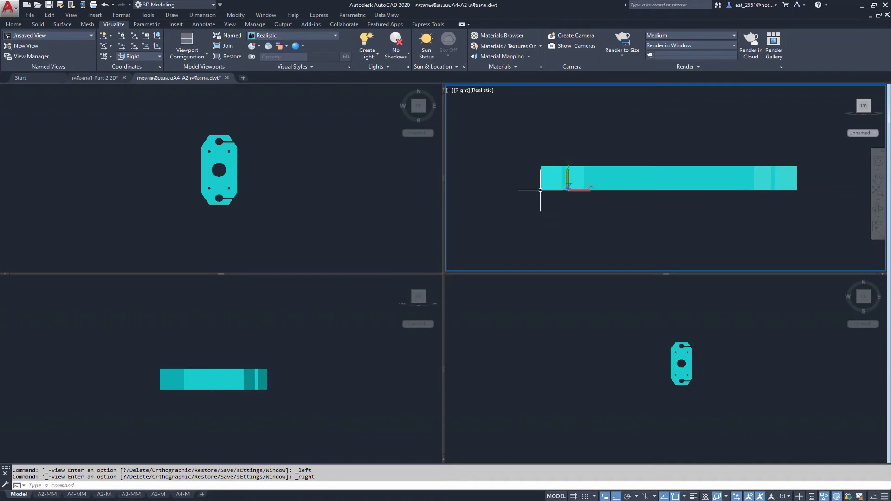
pyautogui.scroll(-3, 617, 198)
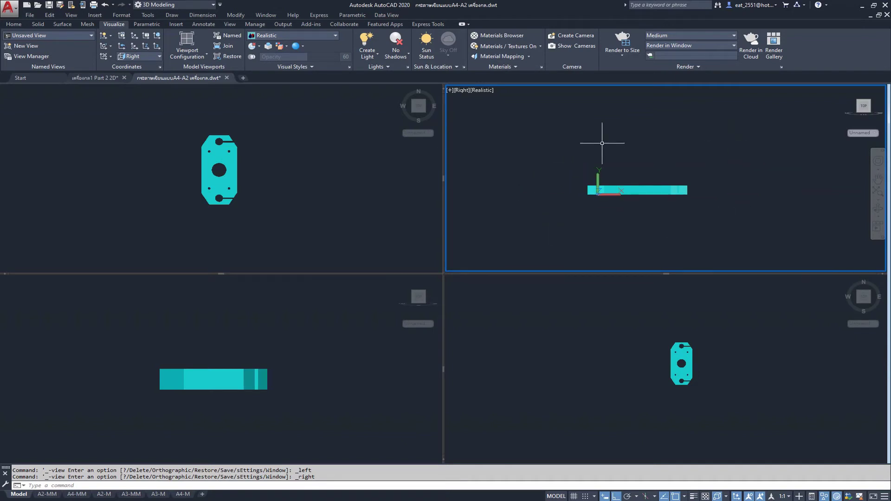
pyautogui.click(13, 24)
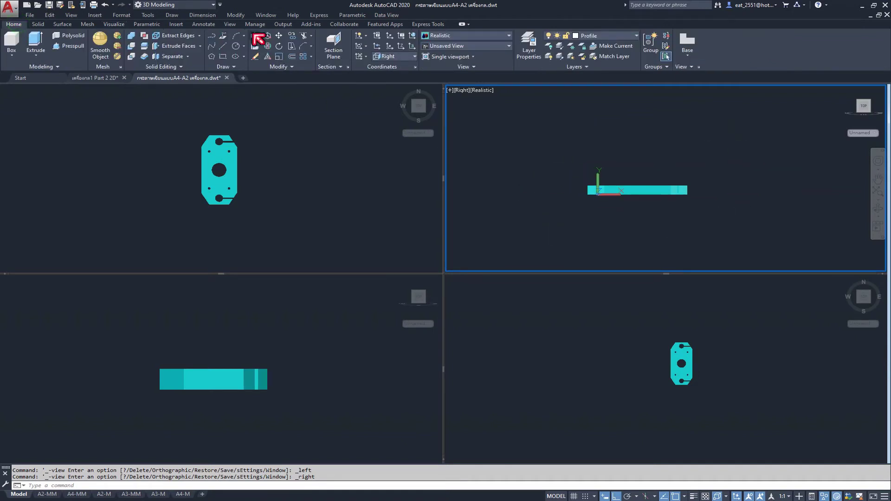
# - 3D-rotate the plate 90° about its midpoint so it stands upright
pyautogui.click(270, 49)
pyautogui.click(711, 135)
pyautogui.click(528, 225)
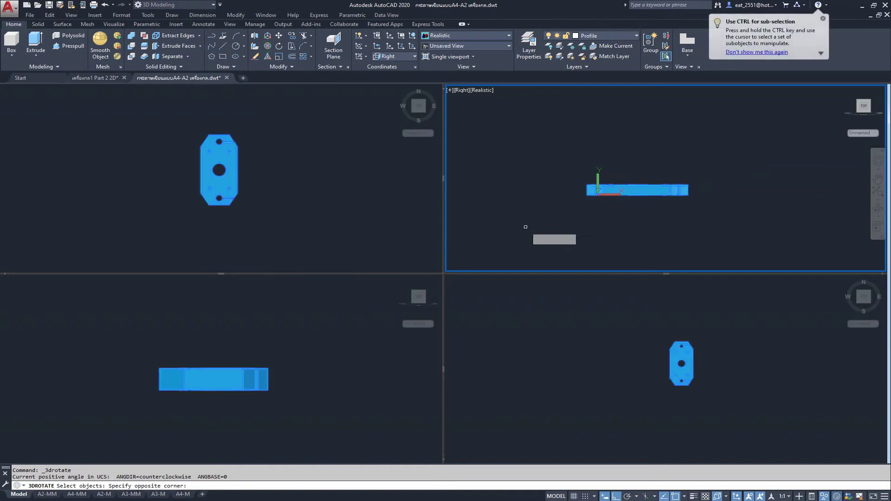
pyautogui.press('Return')
pyautogui.click(641, 190)
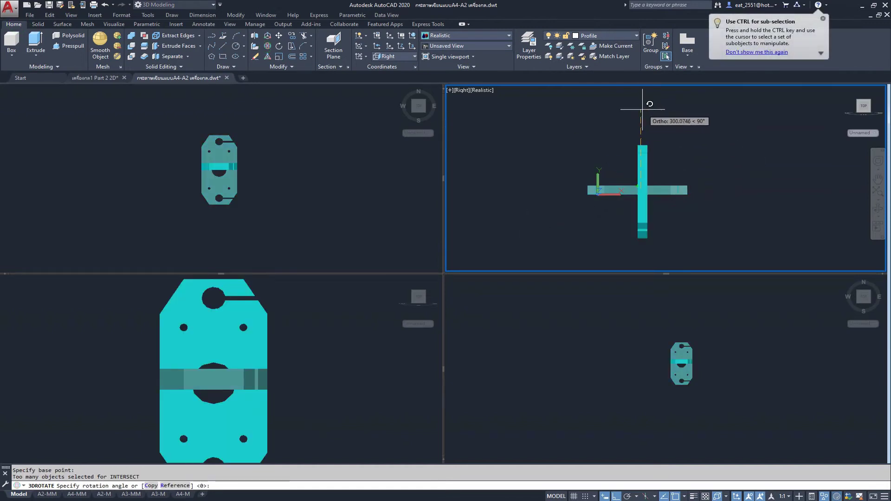
pyautogui.click(642, 109)
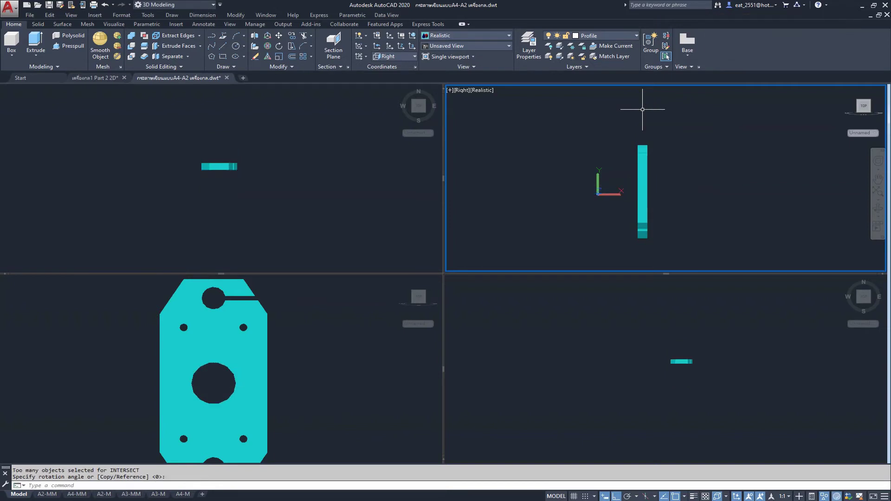
pyautogui.click(223, 146)
pyautogui.scroll(2, 227, 148)
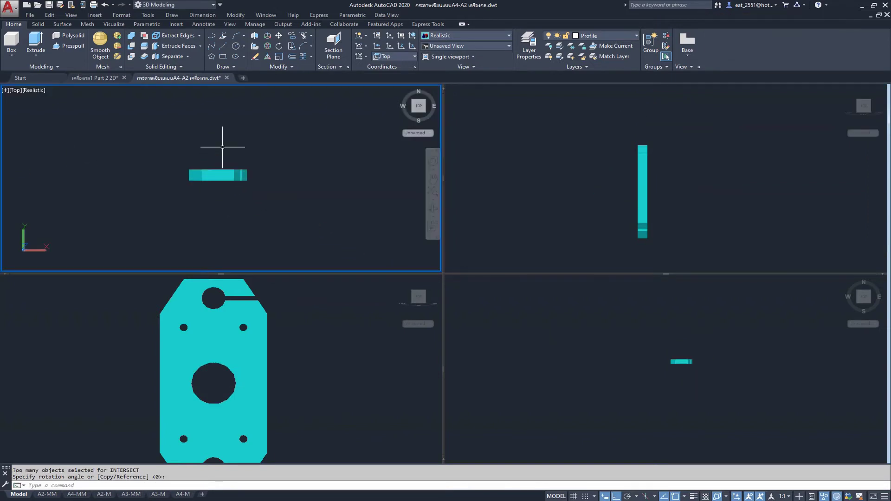
pyautogui.scroll(3, 227, 148)
pyautogui.scroll(2, 167, 244)
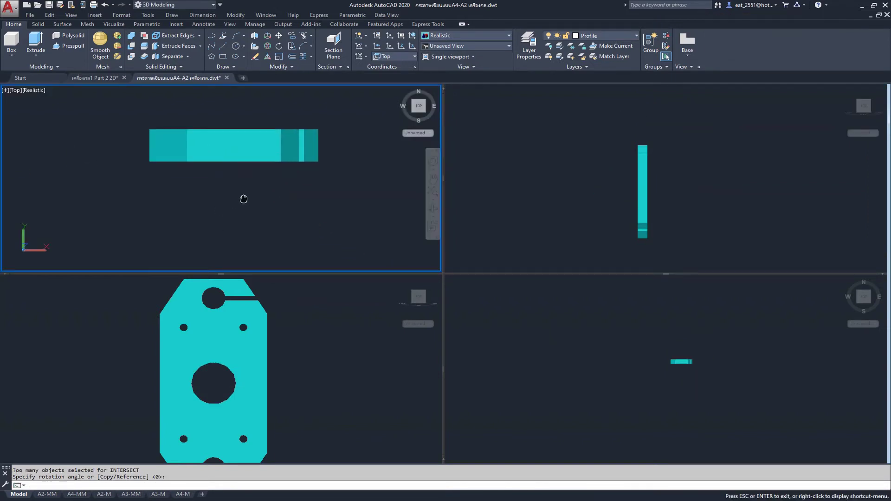
# - Set the bottom-right viewport to SE Isometric and centre the plate in it
pyautogui.click(682, 410)
pyautogui.click(461, 281)
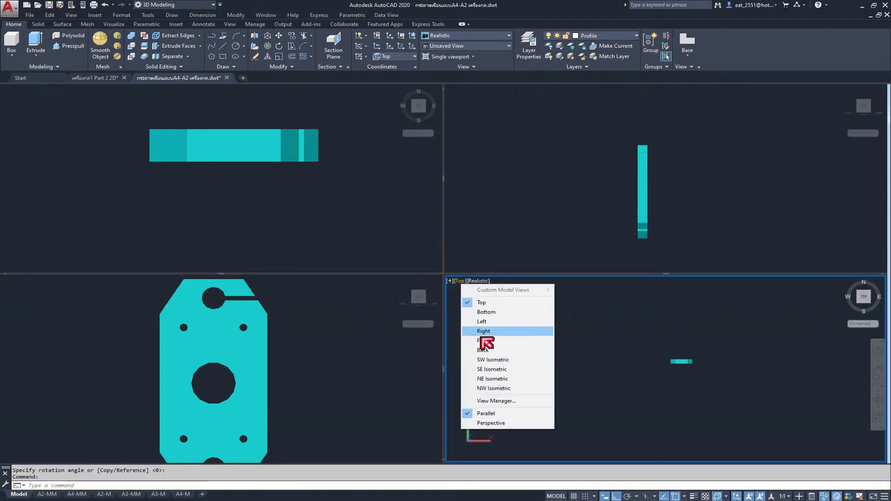
pyautogui.click(494, 365)
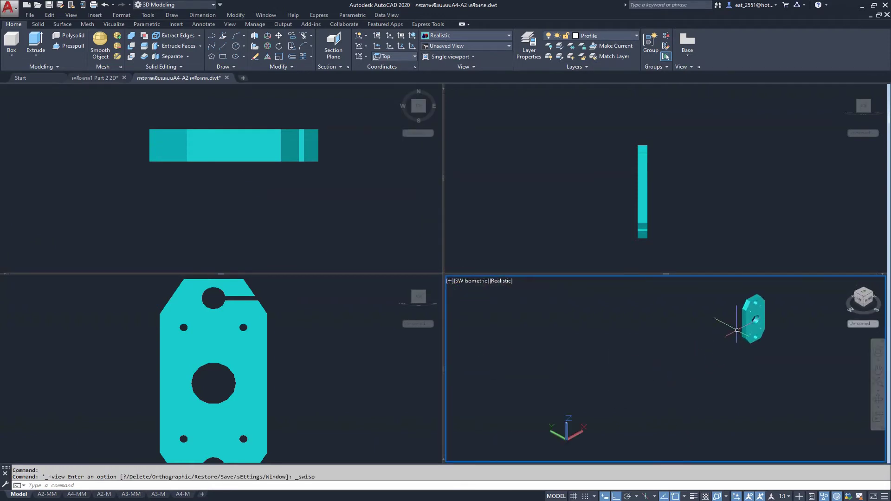
pyautogui.scroll(2, 726, 374)
pyautogui.scroll(2, 726, 375)
pyautogui.moveTo(726, 375); pyautogui.dragTo(731, 392, button='middle')
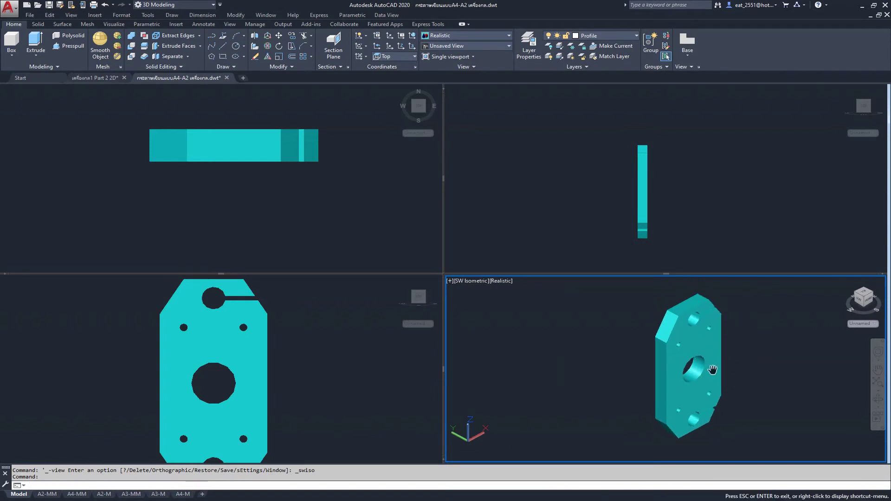
pyautogui.click(474, 281)
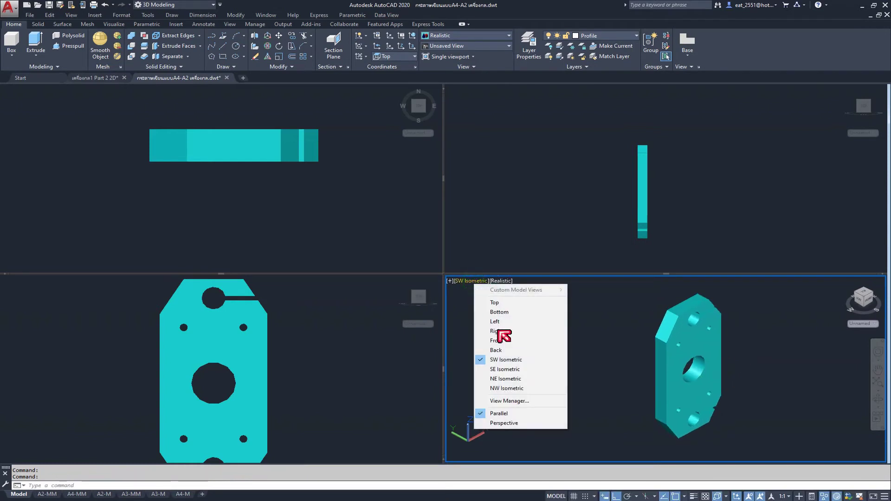
pyautogui.click(504, 370)
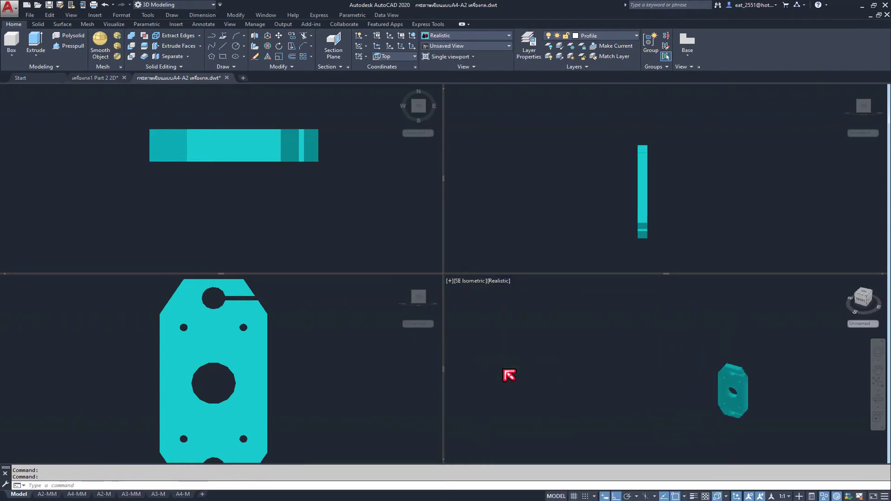
pyautogui.moveTo(773, 411); pyautogui.dragTo(687, 357, button='middle')
pyautogui.scroll(5, 687, 357)
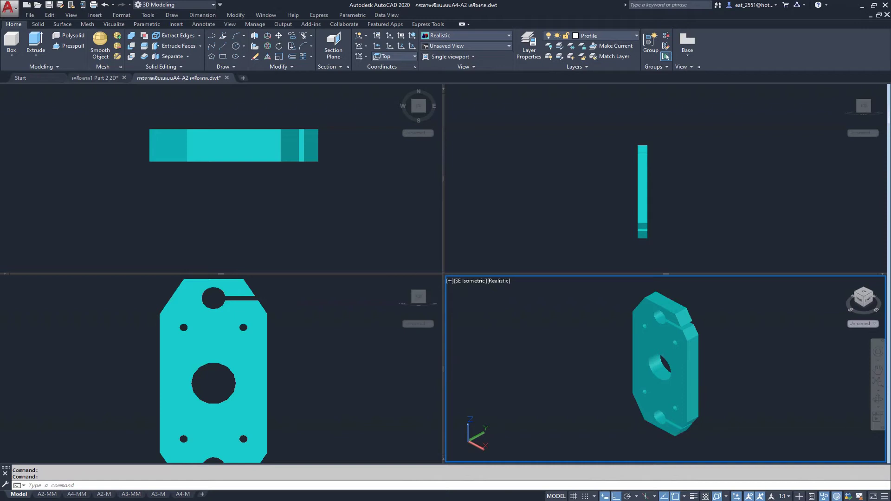
# - Reposition the plate in the top and front viewports, zooming the front view out to fit it
pyautogui.click(296, 199)
pyautogui.moveTo(293, 188); pyautogui.dragTo(285, 203, button='middle')
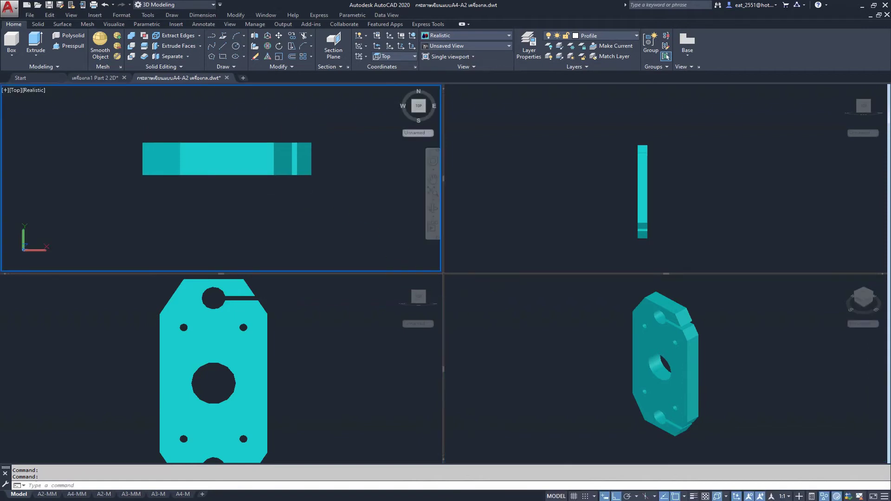
pyautogui.click(285, 201)
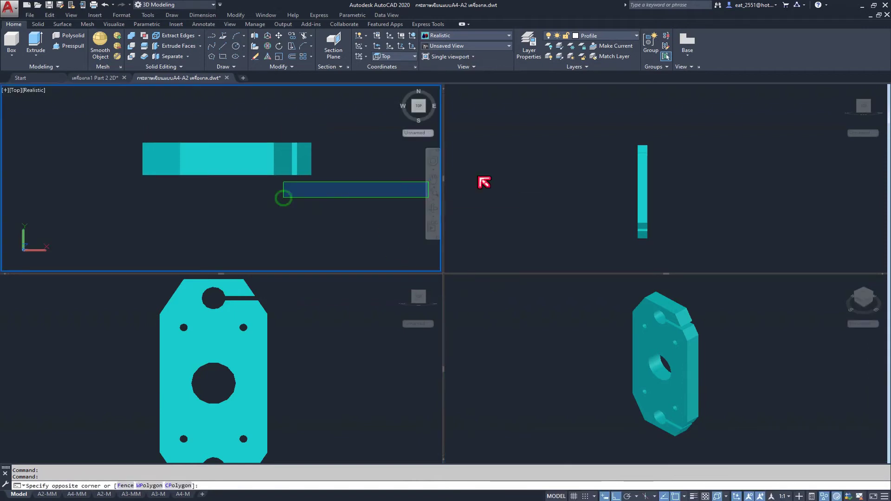
pyautogui.click(484, 200)
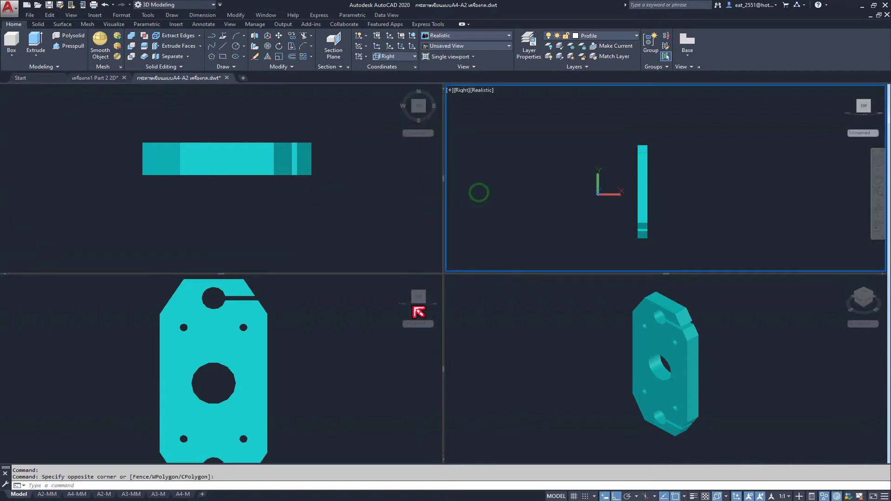
pyautogui.click(354, 350)
pyautogui.scroll(-2, 239, 312)
pyautogui.moveTo(223, 357); pyautogui.dragTo(228, 363, button='middle')
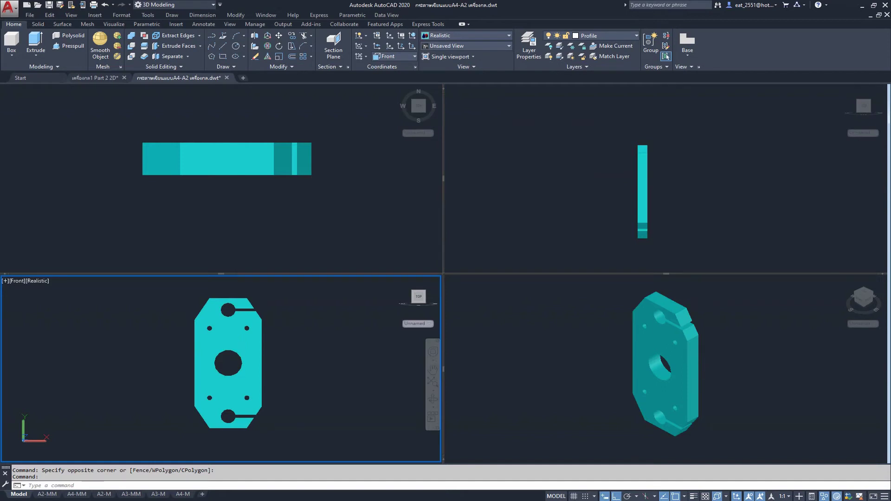
pyautogui.click(576, 396)
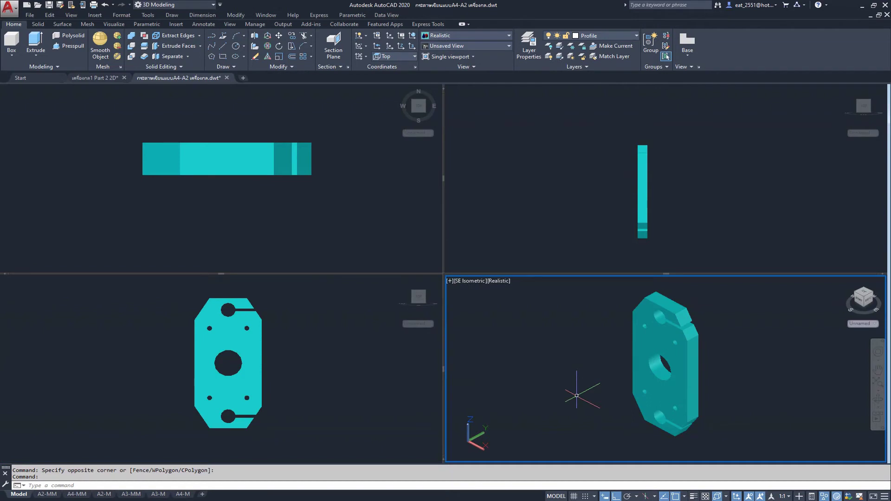
# - Run FLATSHOT on the top viewport with obscured lines in the HIDDEN linetype
pyautogui.click(318, 186)
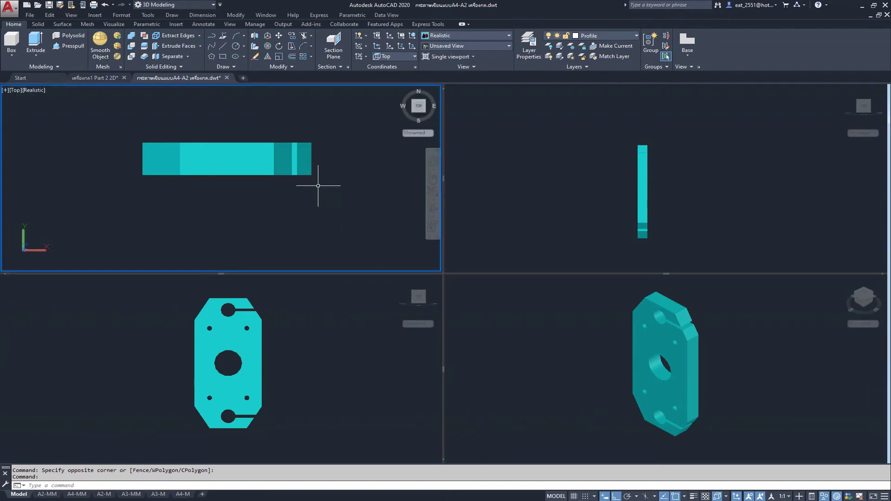
pyautogui.write('f')
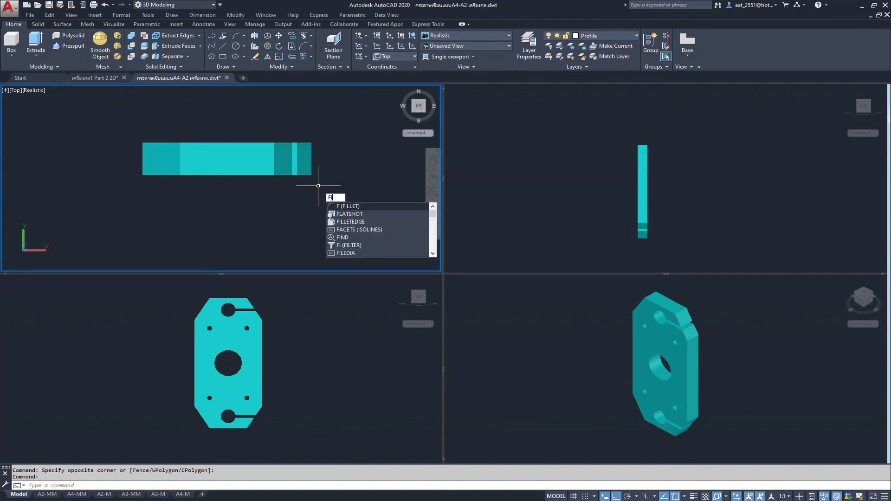
pyautogui.write('l')
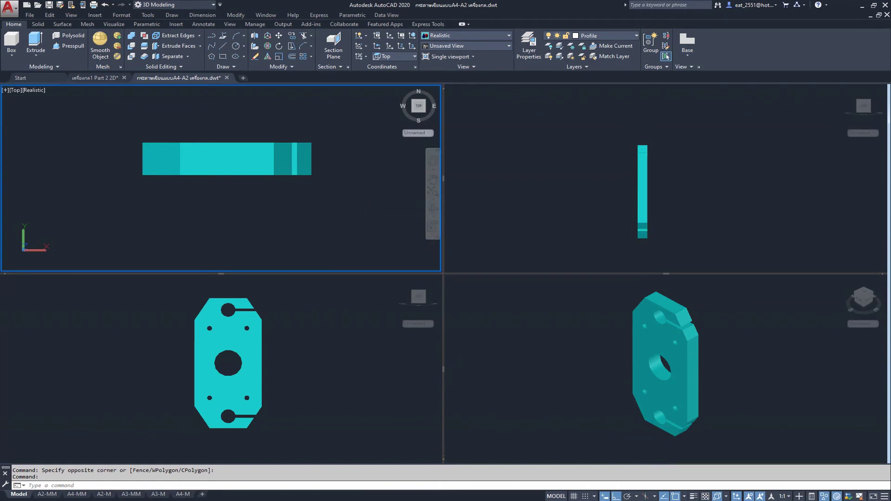
pyautogui.press('Return')
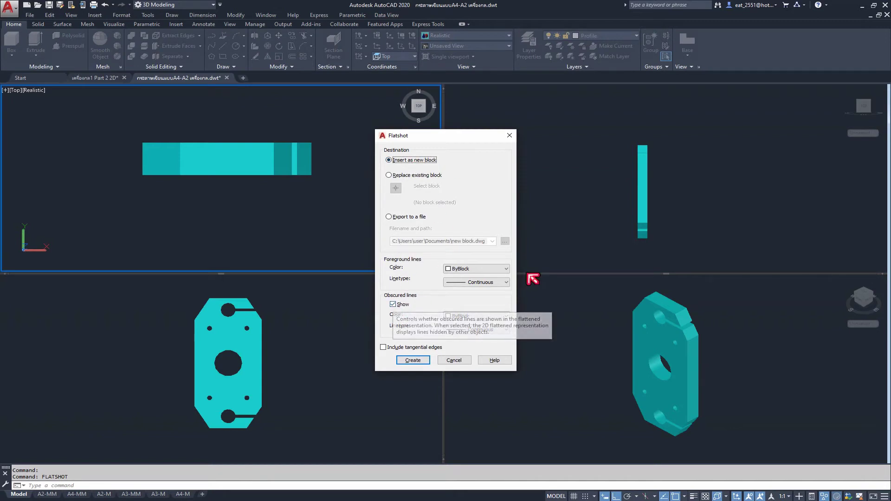
pyautogui.click(492, 321)
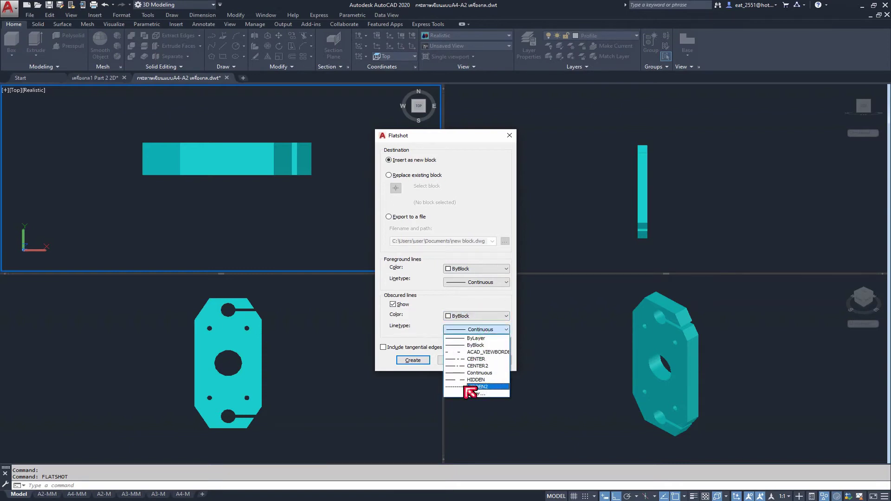
pyautogui.click(462, 380)
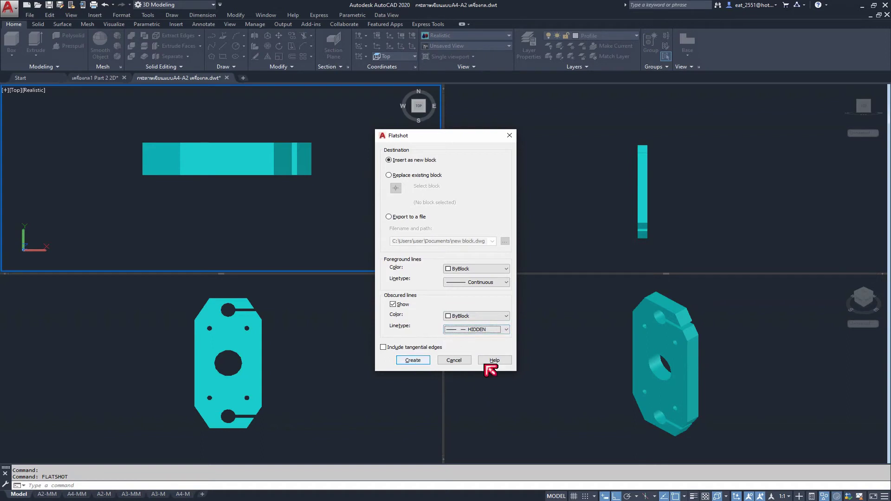
pyautogui.click(413, 361)
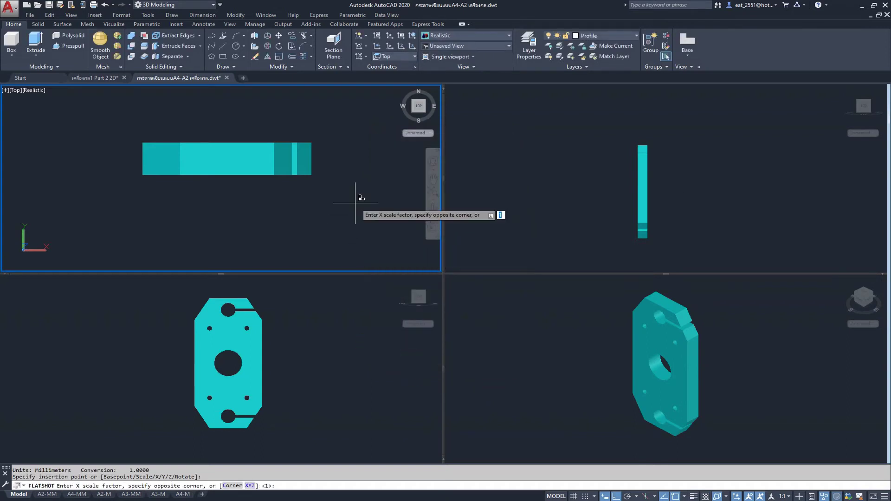
# - Finish placing the top-view flatshot, then place a right-view flatshot left of the plate at default scale and rotation
pyautogui.press('Return')
pyautogui.press('Return')
pyautogui.click(356, 203)
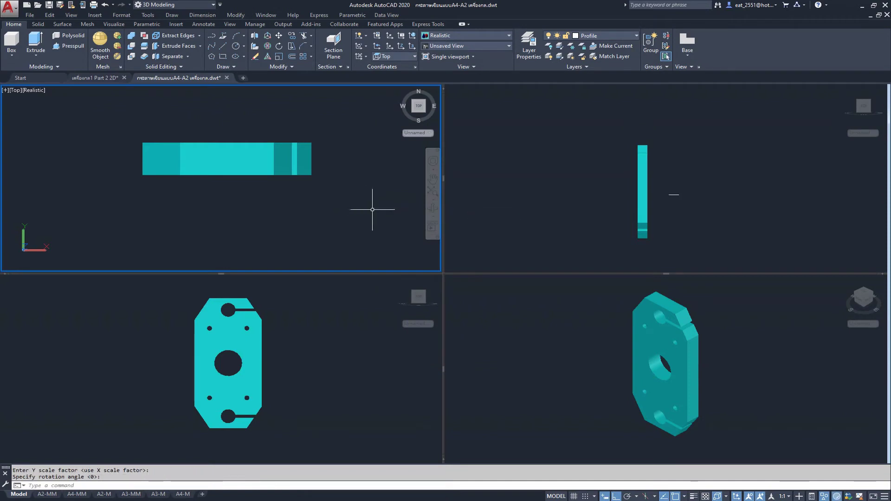
pyautogui.click(536, 208)
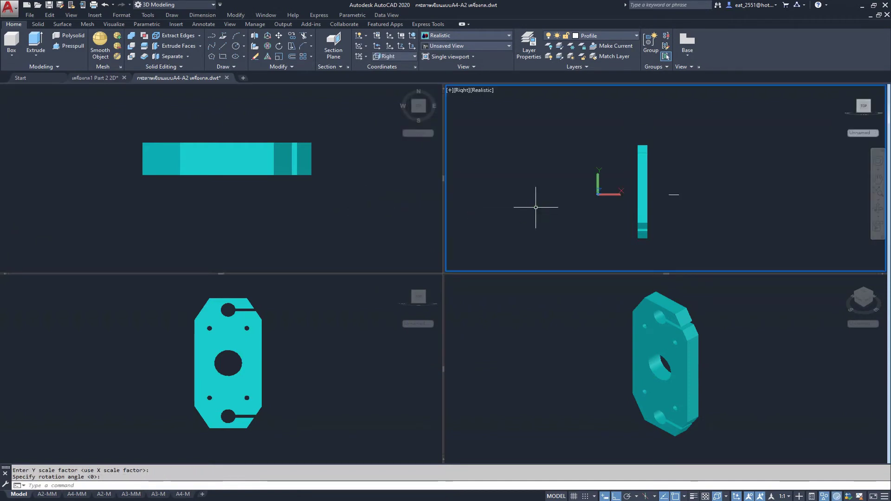
pyautogui.press('Return')
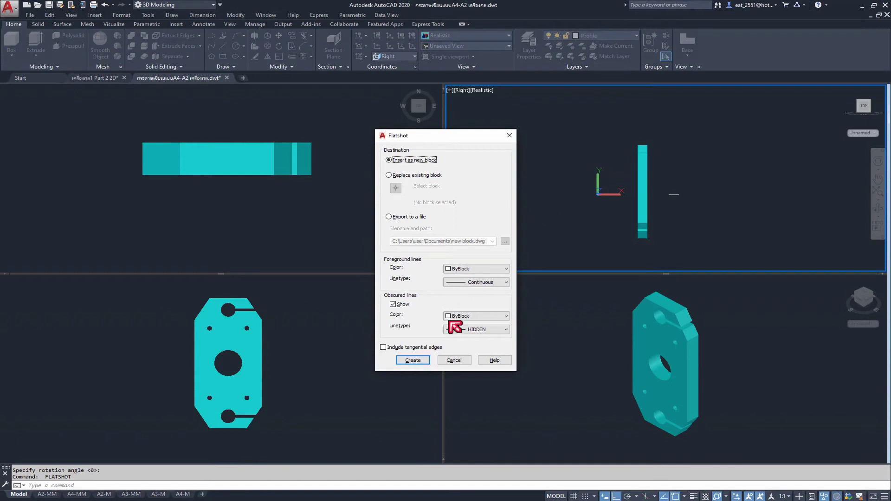
pyautogui.click(413, 360)
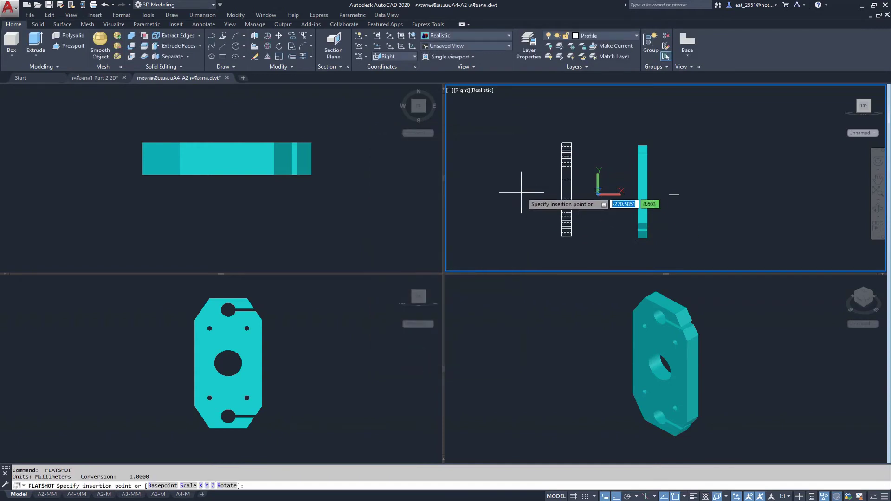
pyautogui.click(521, 191)
pyautogui.press('Return')
pyautogui.press('Return')
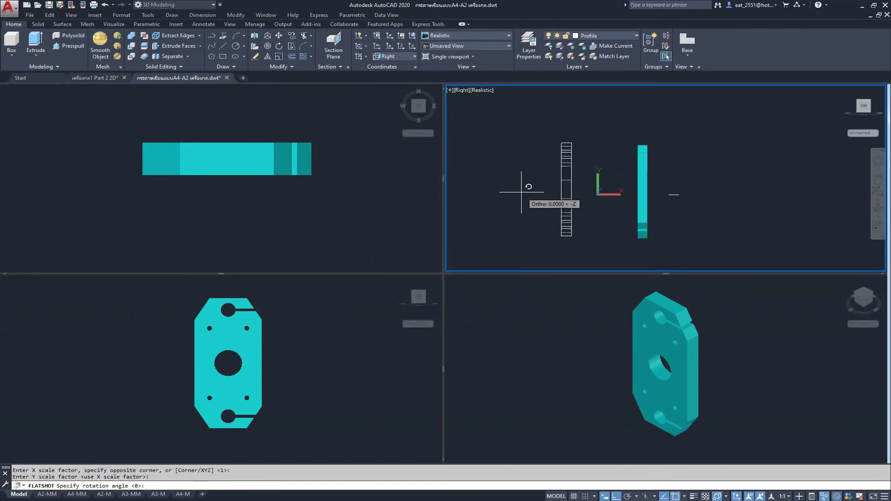
pyautogui.press('Return')
# - Create a front-view flatshot block at default scale and rotation
pyautogui.click(323, 379)
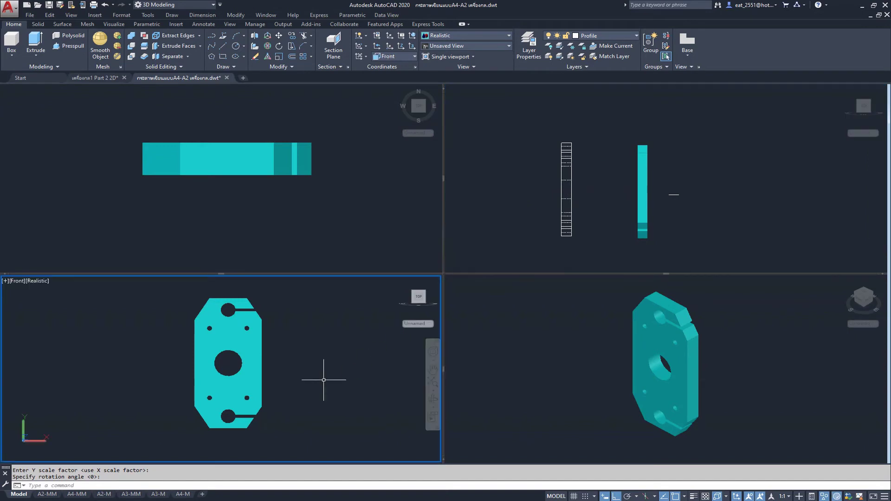
pyautogui.press('Return')
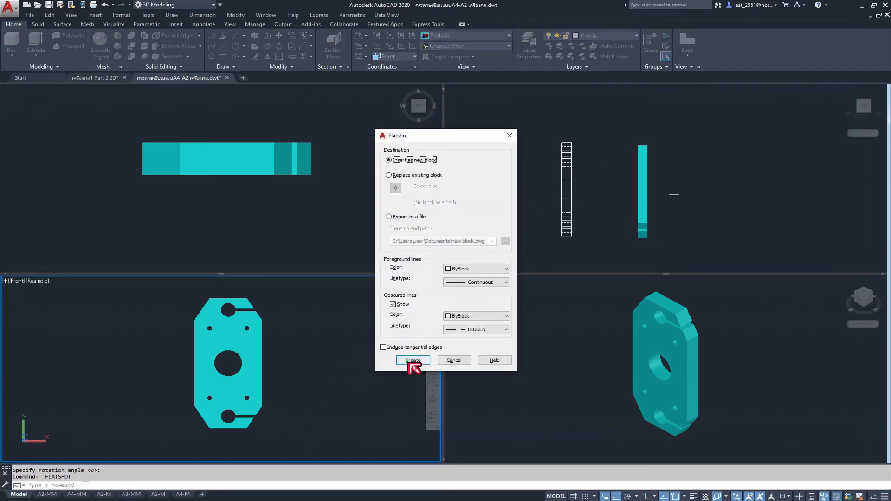
pyautogui.click(410, 364)
pyautogui.click(325, 377)
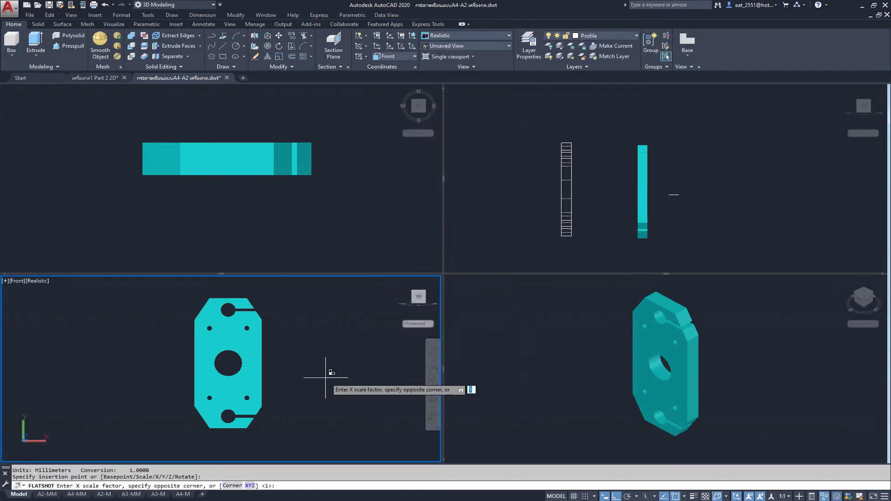
pyautogui.press('Return')
pyautogui.press('Return')
pyautogui.press('Return')
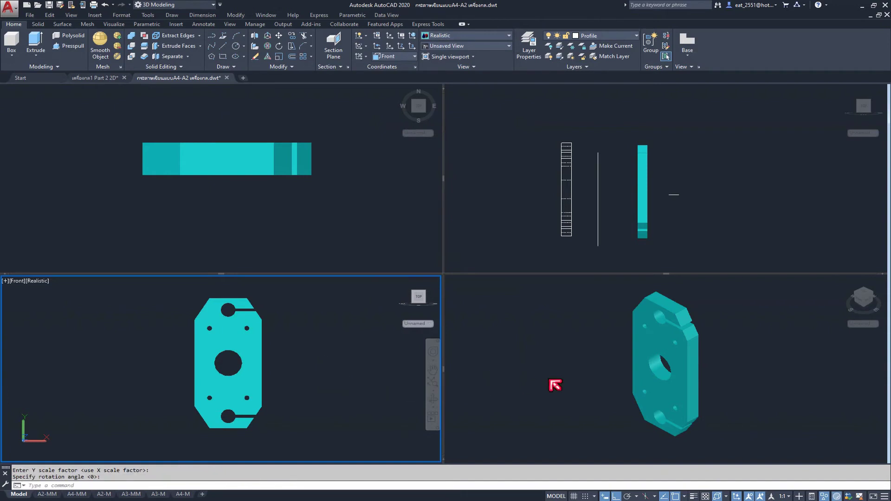
pyautogui.click(548, 379)
pyautogui.press('Return')
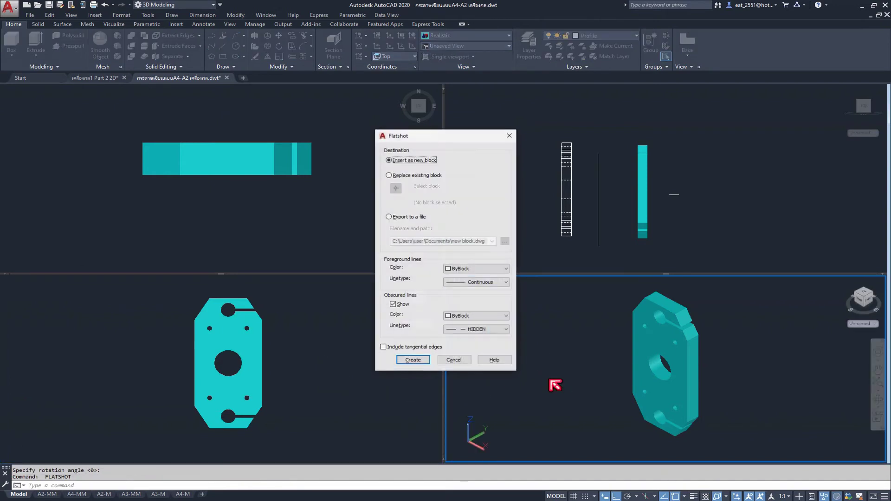
# - Create an isometric-view flatshot block at default scale and rotation
pyautogui.click(412, 360)
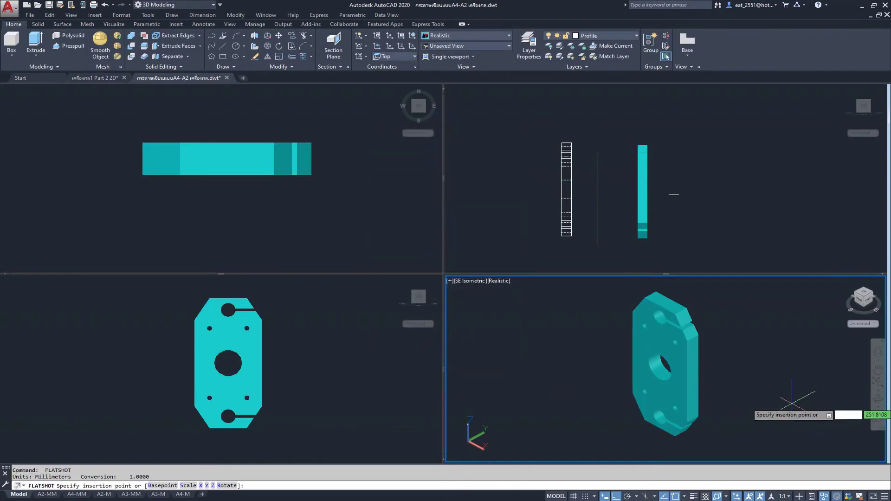
pyautogui.click(794, 388)
pyautogui.press('Return')
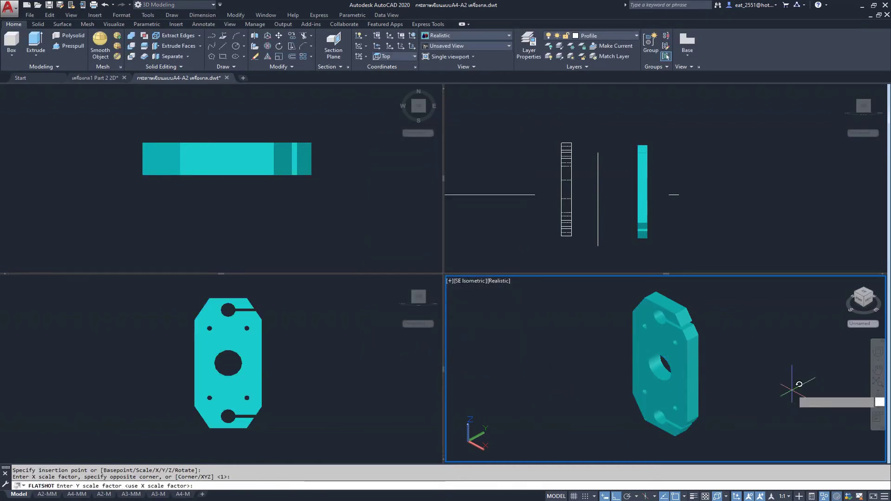
pyautogui.press('Return')
pyautogui.press('Return')
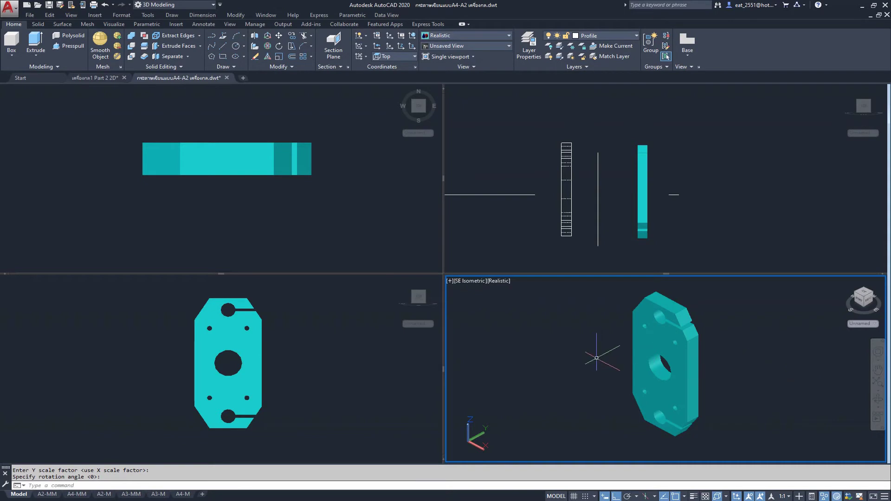
pyautogui.click(236, 233)
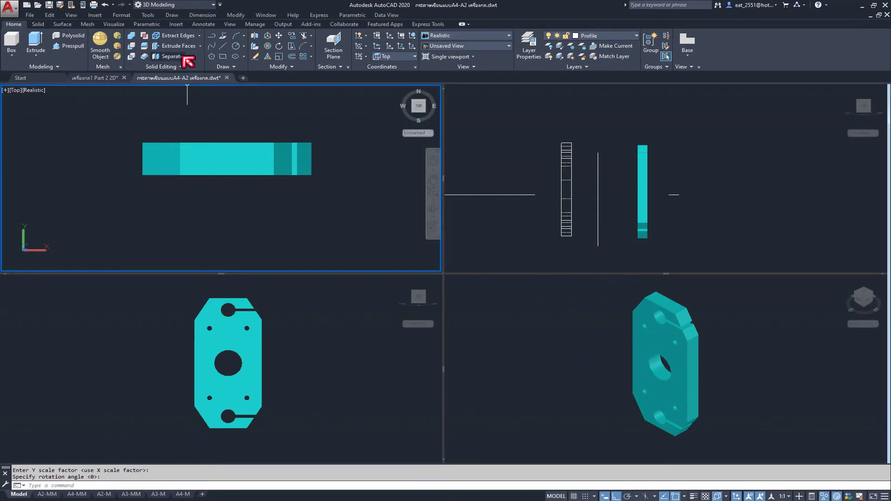
# - Merge the four viewports into a single view and zoom to fit the whole drawing
pyautogui.click(123, 25)
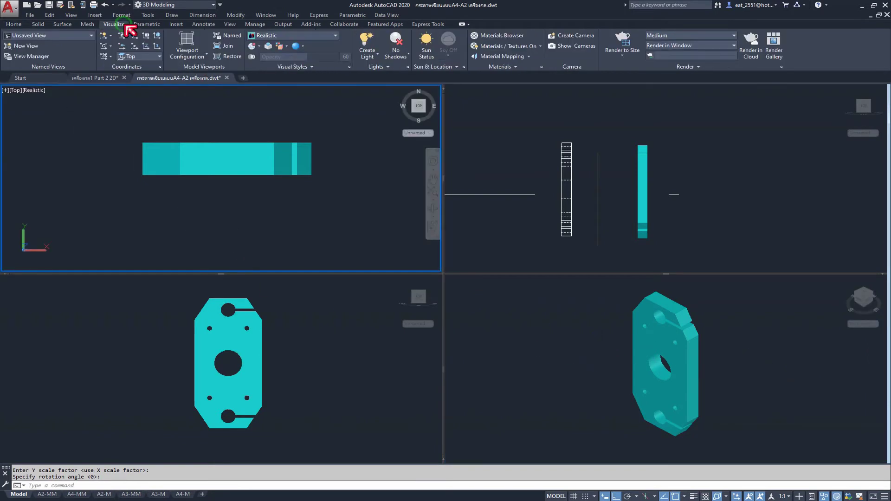
pyautogui.click(209, 56)
pyautogui.click(197, 82)
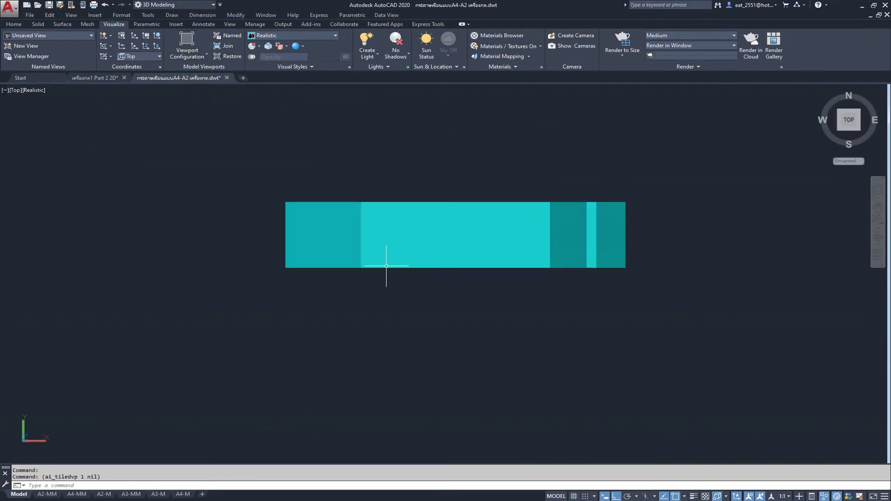
pyautogui.scroll(-3, 386, 266)
pyautogui.scroll(-3, 379, 218)
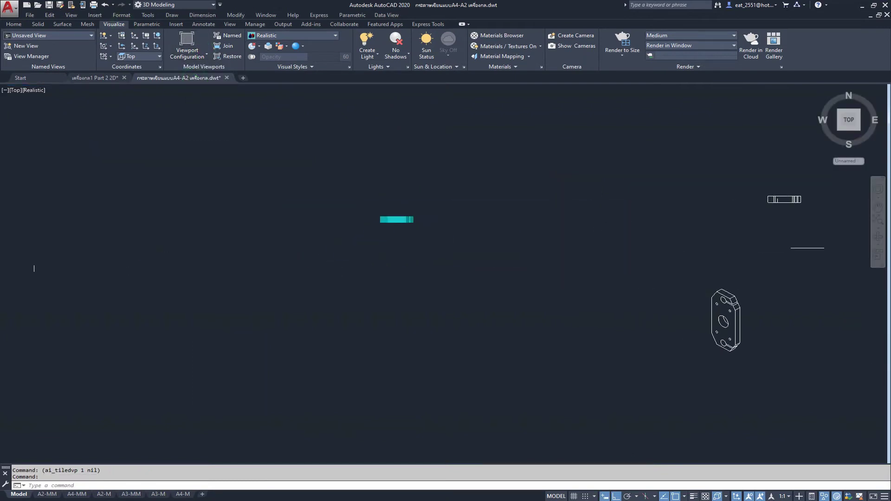
pyautogui.middleClick(318, 205)
# - Select the old flat views with a crossing window for erasure and zoom back in
pyautogui.click(251, 248)
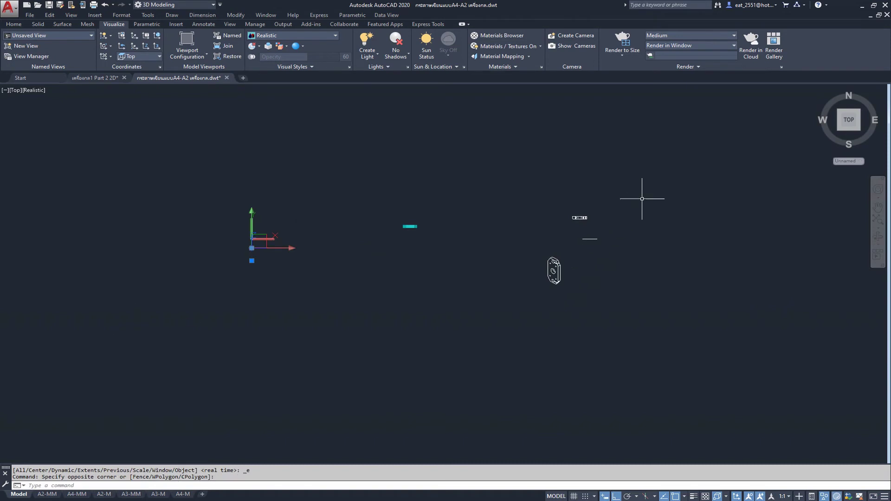
pyautogui.click(671, 163)
pyautogui.click(489, 340)
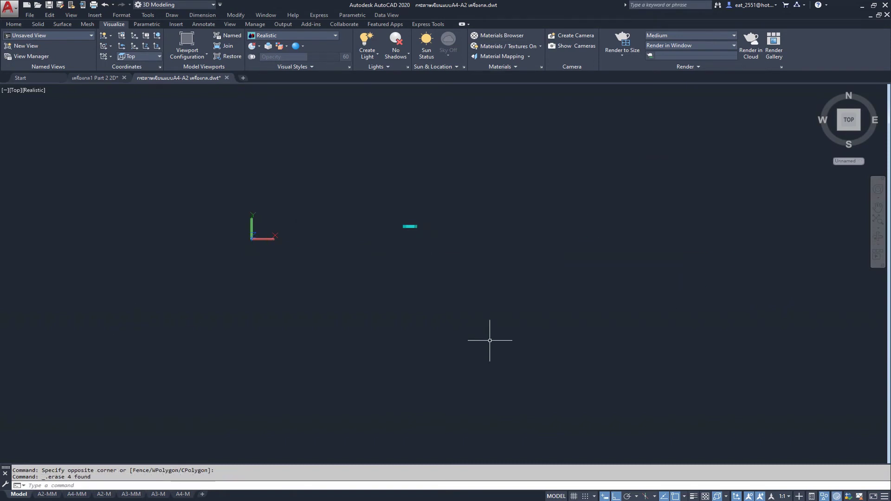
pyautogui.scroll(5, 404, 218)
pyautogui.scroll(2, 318, 235)
pyautogui.scroll(2, 319, 238)
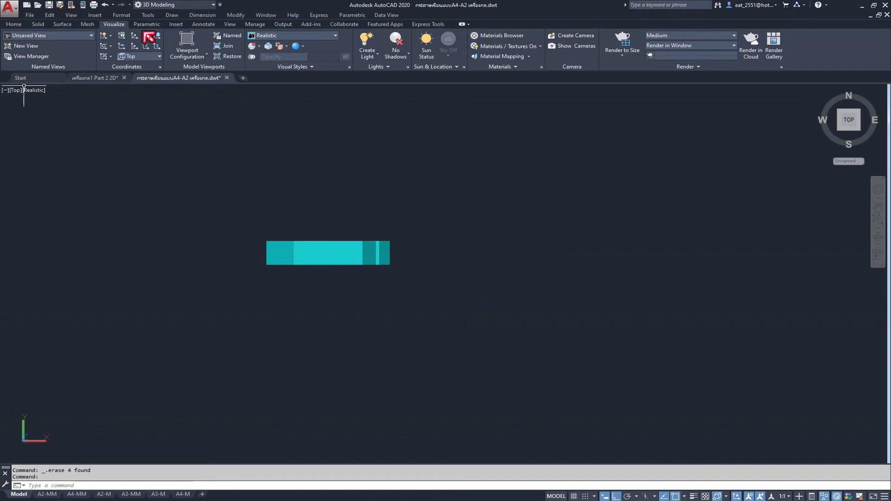
pyautogui.click(177, 25)
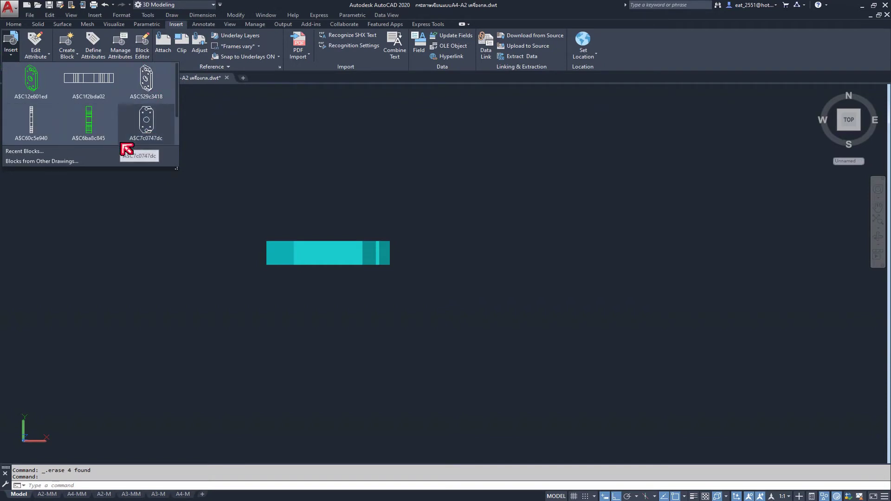
# - Insert the top-view block and place the side-view block to its right
pyautogui.click(147, 122)
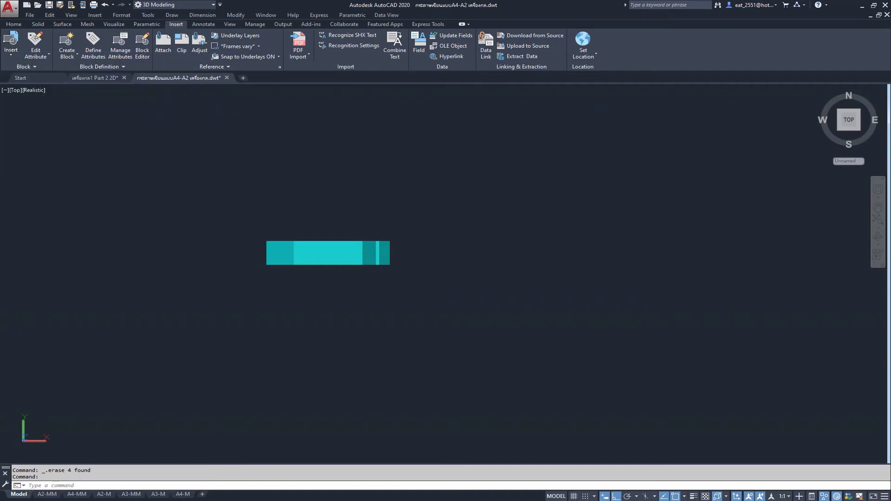
pyautogui.click(213, 228)
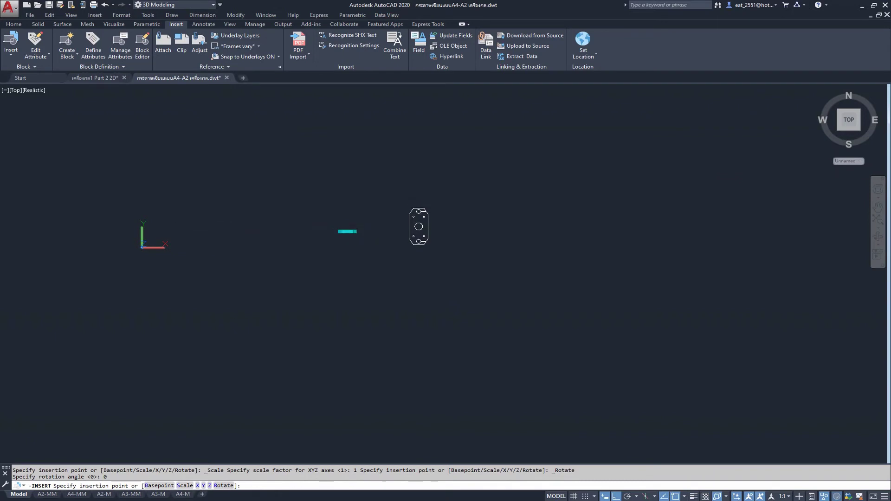
pyautogui.click(12, 60)
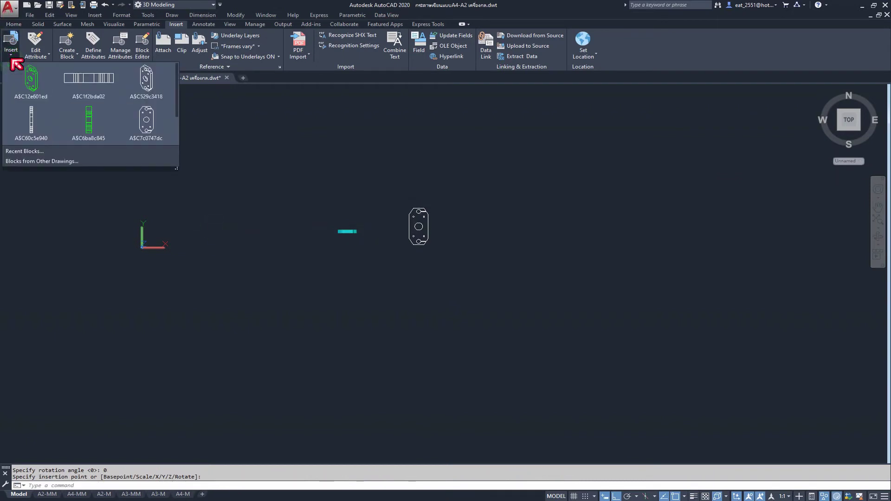
pyautogui.click(35, 124)
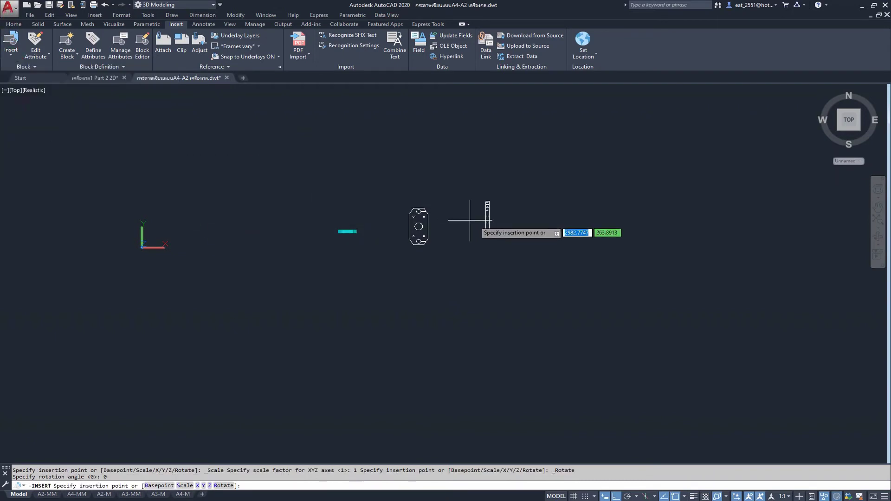
pyautogui.click(446, 227)
# - Insert the front-view block below the top view and the isometric block below the side view
pyautogui.click(13, 59)
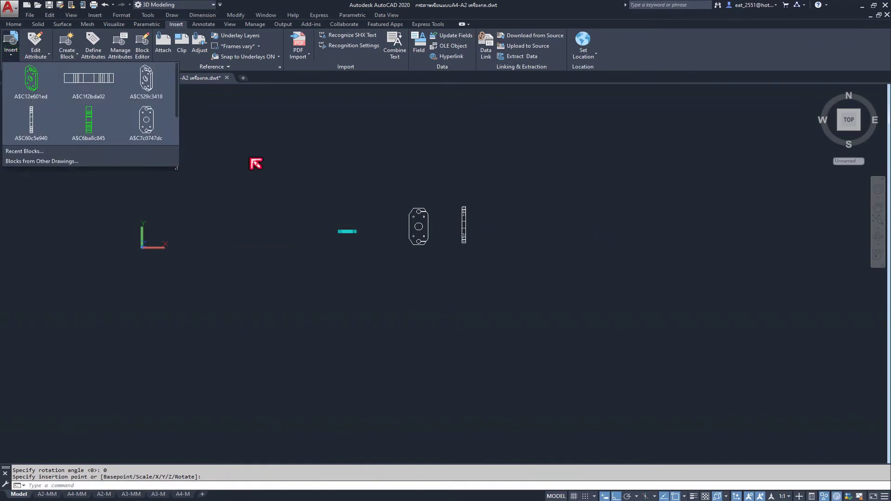
pyautogui.click(99, 88)
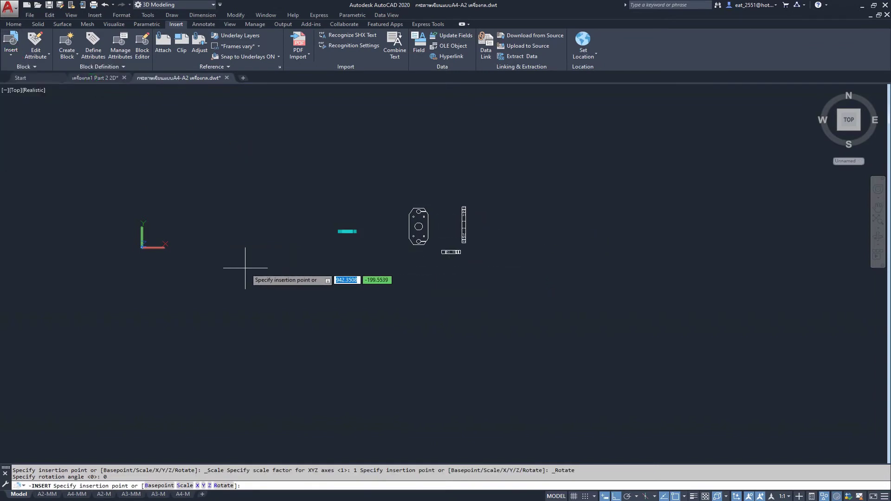
pyautogui.click(212, 273)
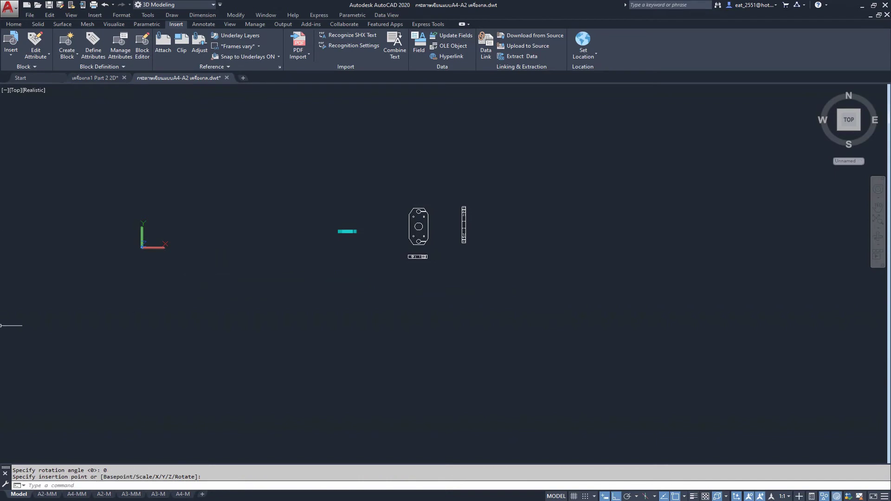
pyautogui.click(13, 59)
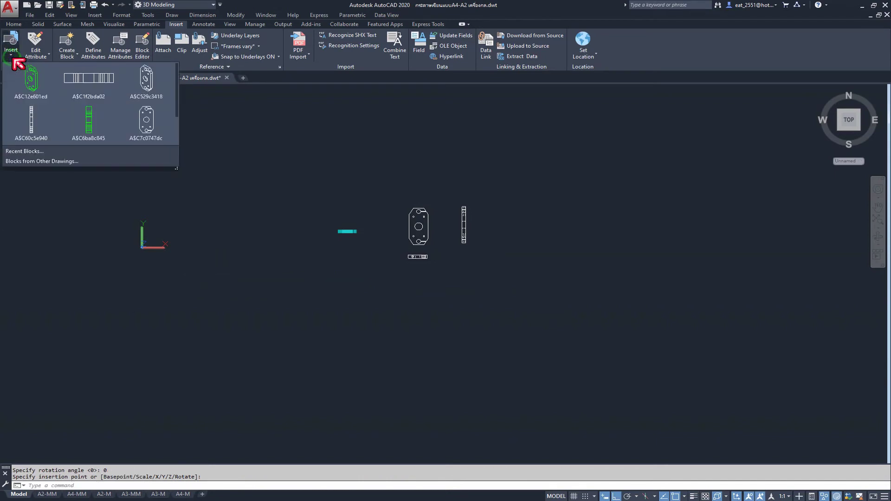
pyautogui.click(156, 85)
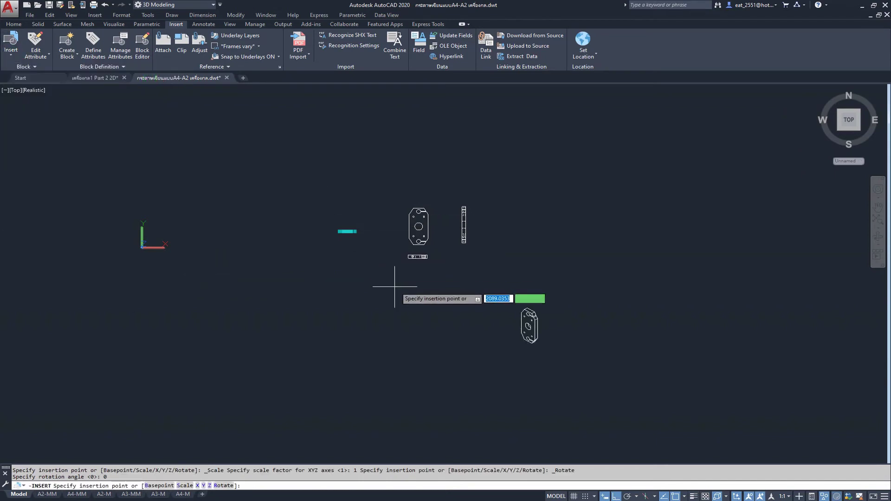
pyautogui.click(304, 196)
pyautogui.scroll(3, 444, 238)
pyautogui.scroll(2, 445, 238)
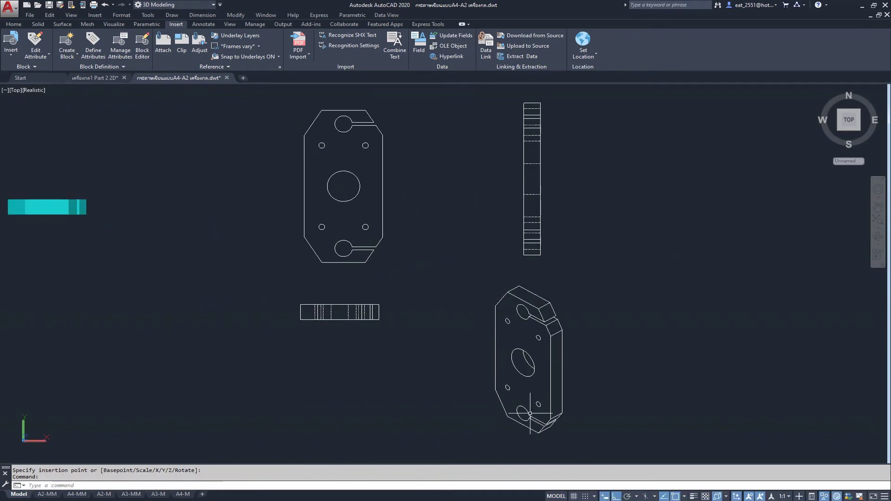
pyautogui.click(17, 28)
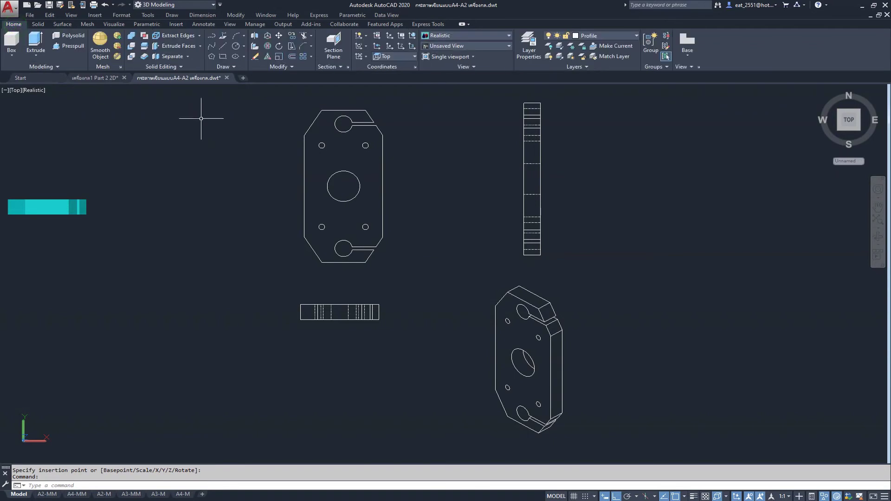
# - Draw horizontal and vertical guide lines from the big hole's centre past the side and front views
pyautogui.click(225, 47)
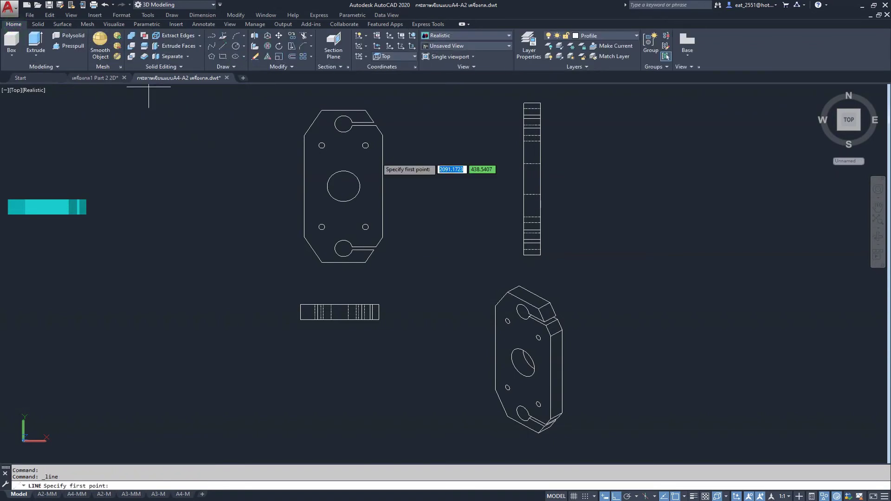
pyautogui.click(343, 186)
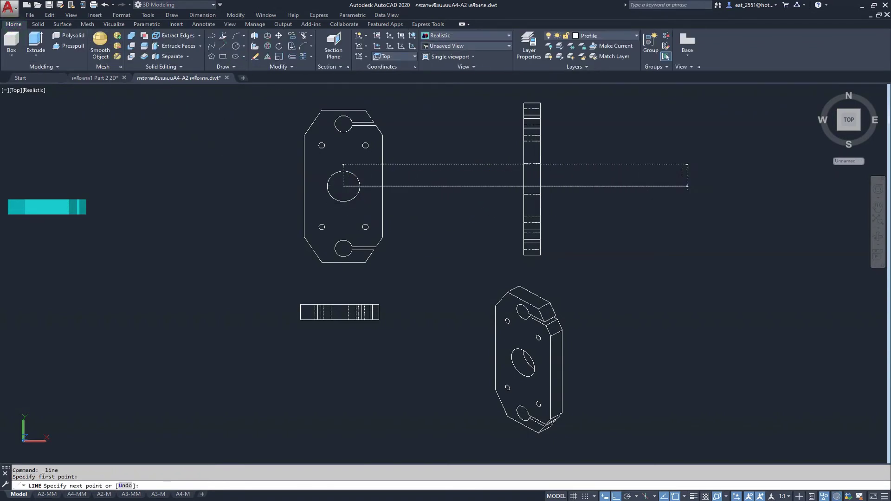
pyautogui.click(687, 186)
pyautogui.press('Escape')
pyautogui.write('l')
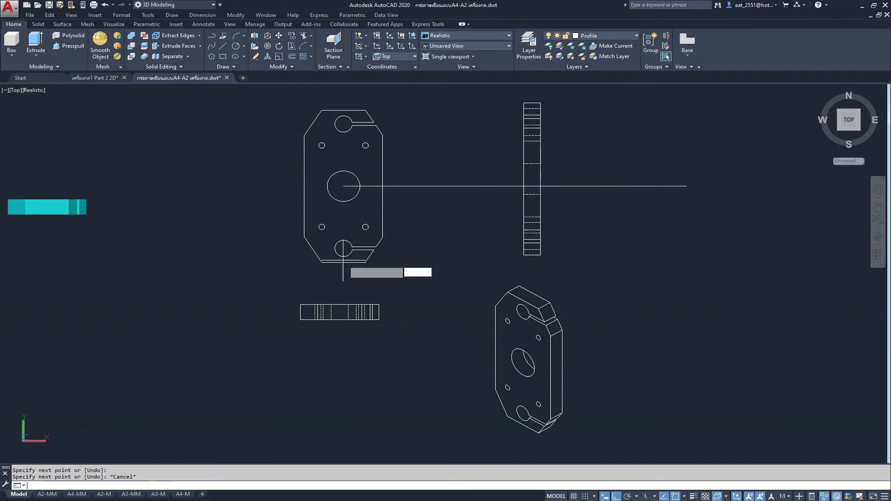
pyautogui.press('Return')
pyautogui.click(343, 171)
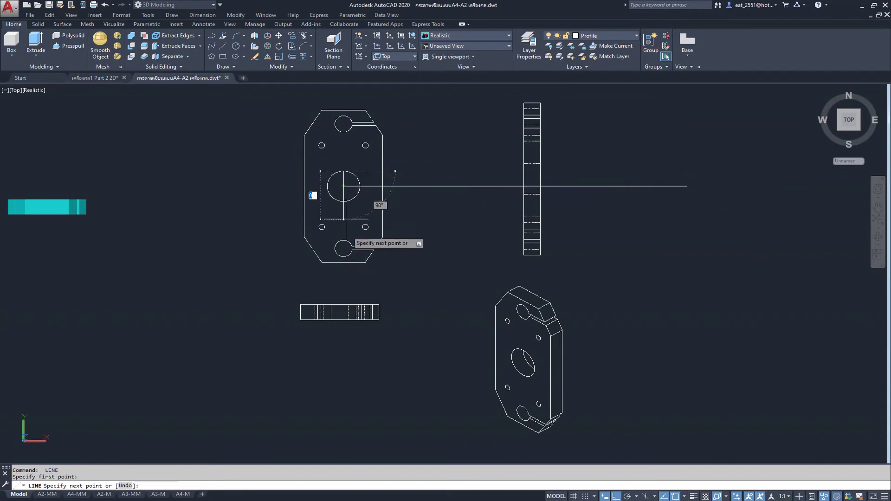
pyautogui.click(344, 419)
pyautogui.press('Escape')
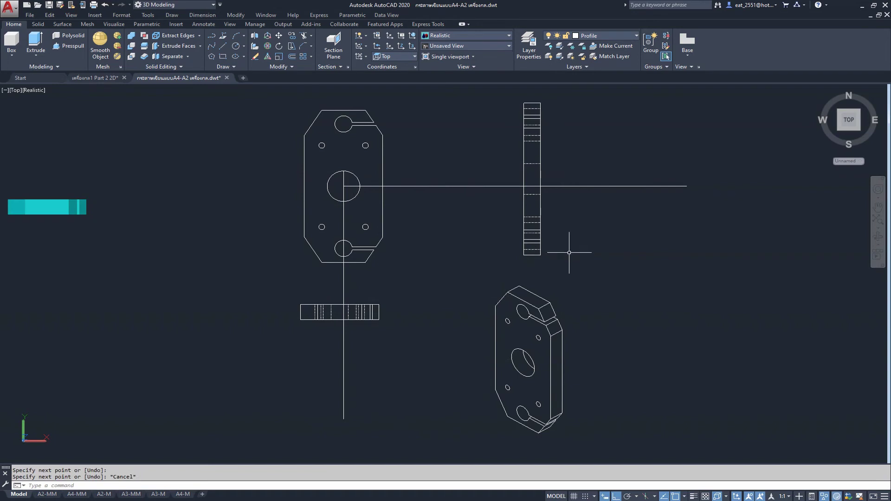
# - Move the side view so it lines up on the horizontal guide
pyautogui.click(569, 253)
pyautogui.click(478, 254)
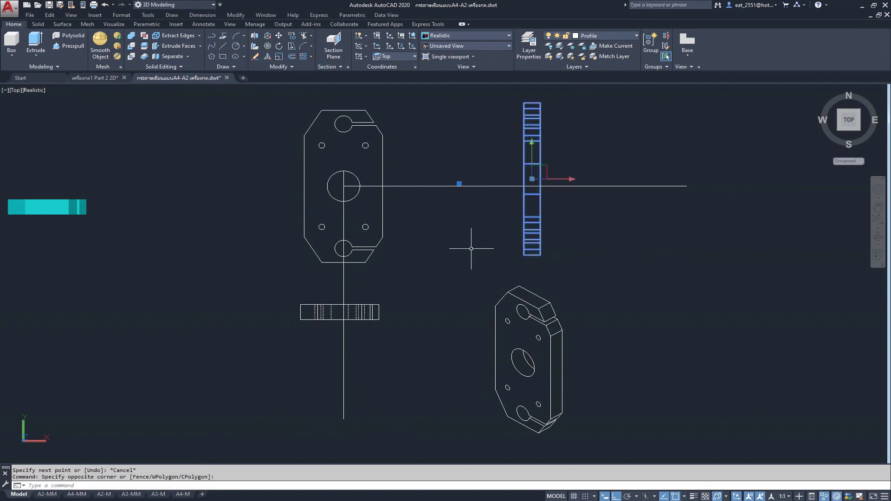
pyautogui.write('m')
pyautogui.press('Return')
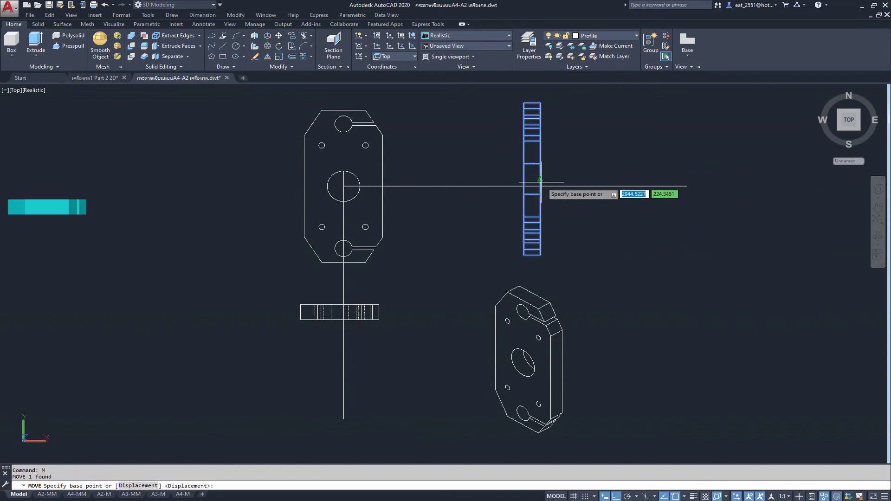
pyautogui.scroll(3, 539, 181)
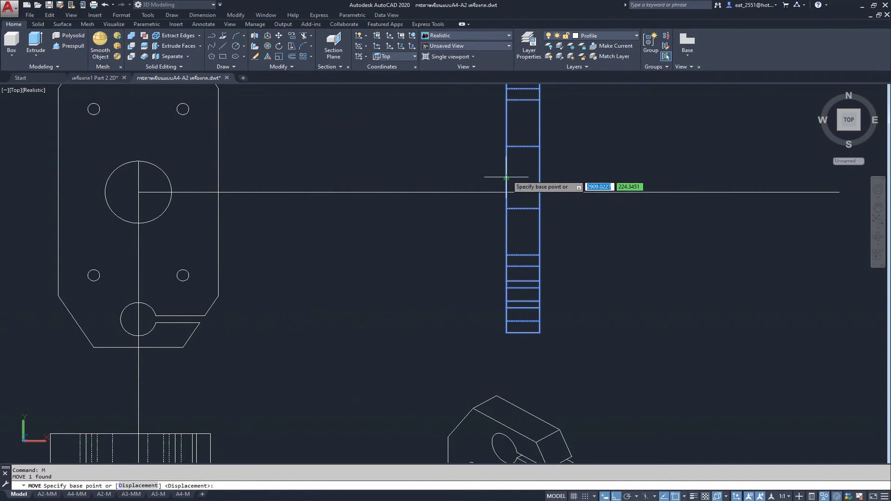
pyautogui.click(507, 192)
pyautogui.click(507, 191)
pyautogui.moveTo(423, 283); pyautogui.dragTo(511, 212, button='middle')
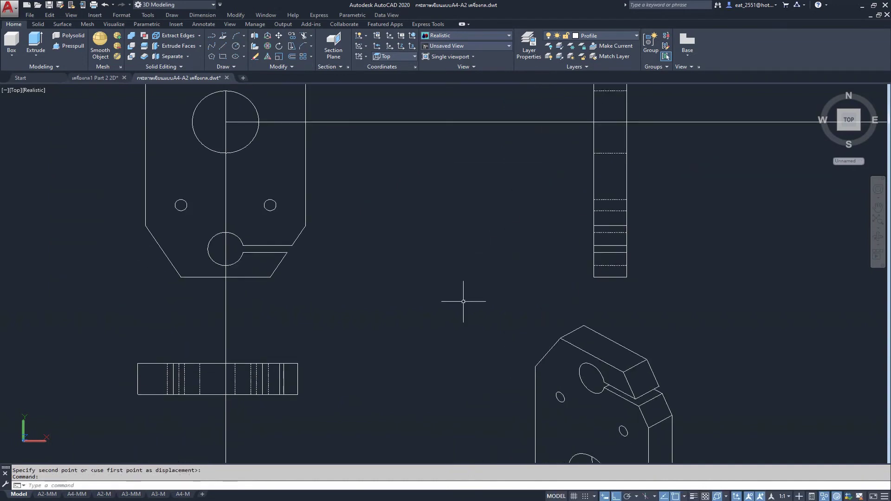
# - Move the front view so it lines up on the vertical guide
pyautogui.press('Return')
pyautogui.click(314, 351)
pyautogui.click(274, 408)
pyautogui.press('Return')
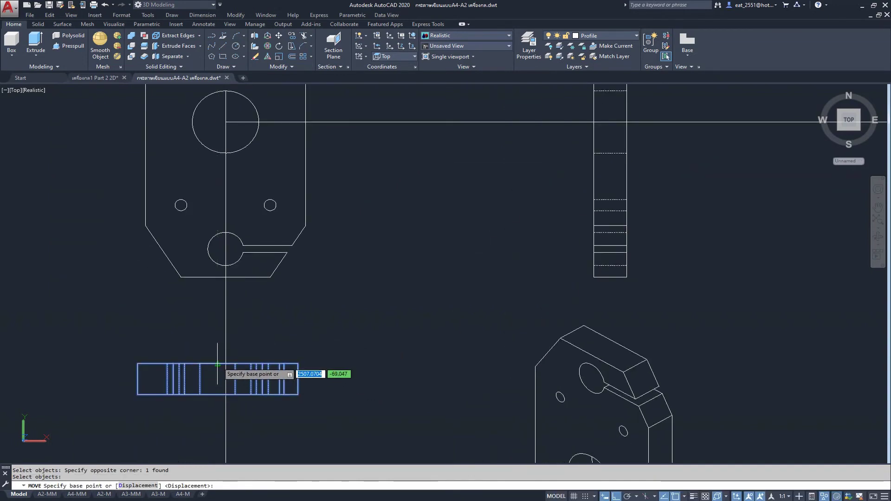
pyautogui.click(225, 356)
pyautogui.press('Return')
pyautogui.scroll(-5, 412, 273)
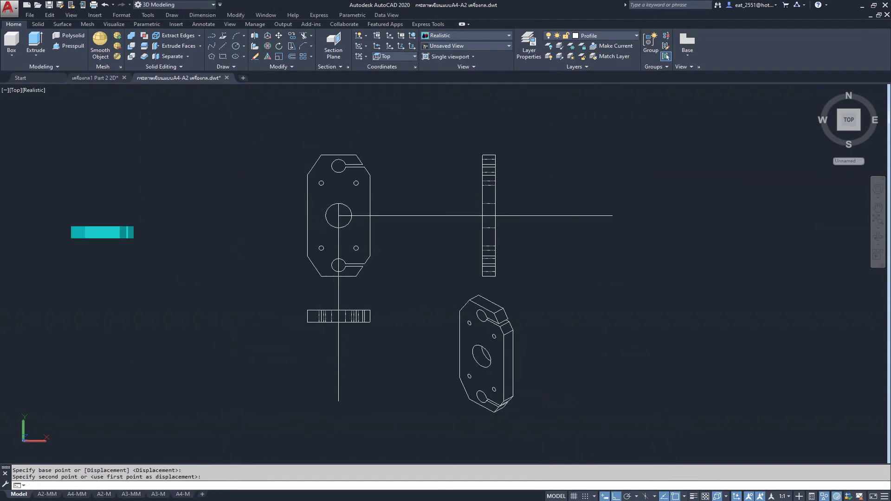
# - Delete both temporary guide lines
pyautogui.moveTo(654, 188); pyautogui.dragTo(577, 235)
pyautogui.moveTo(374, 368); pyautogui.dragTo(253, 405)
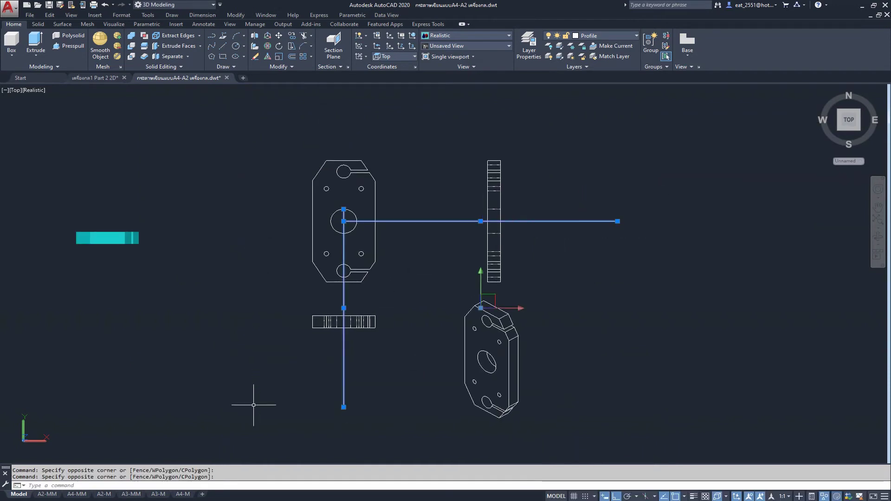
pyautogui.press('Delete')
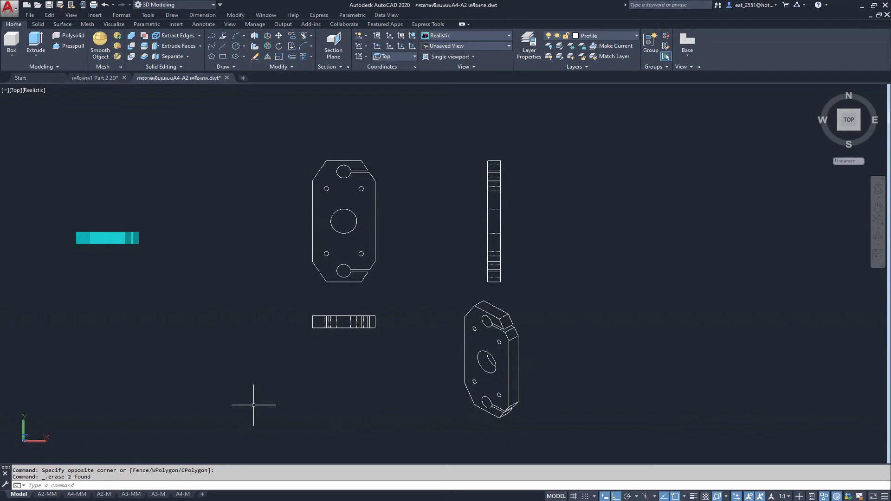
# - Add the 171.5 overall width dimension above the plate's top view
pyautogui.click(205, 27)
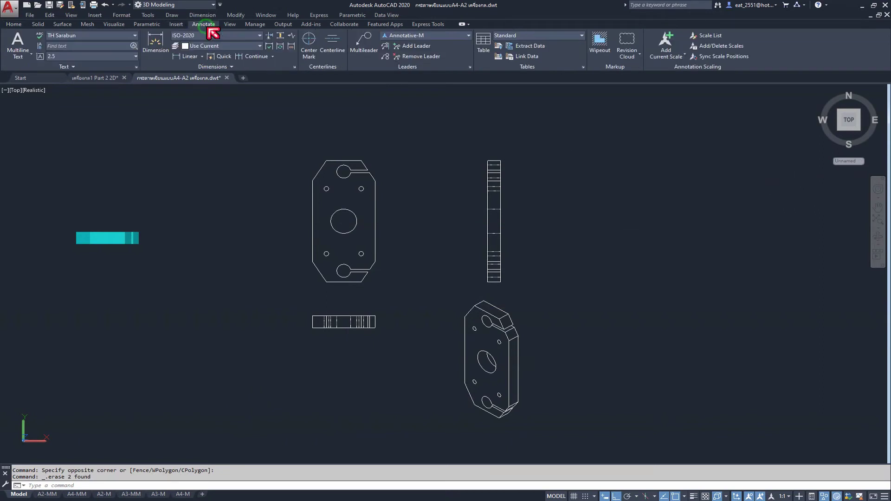
pyautogui.click(188, 59)
pyautogui.scroll(3, 308, 142)
pyautogui.scroll(3, 358, 200)
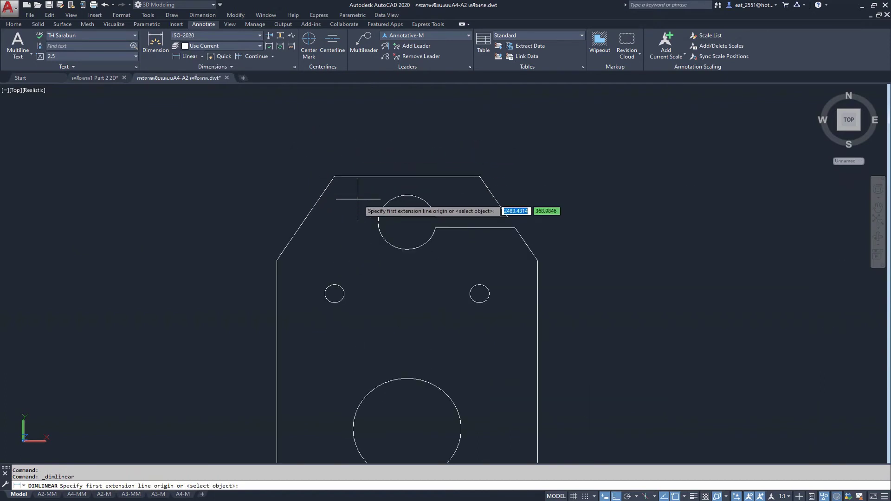
pyautogui.click(276, 260)
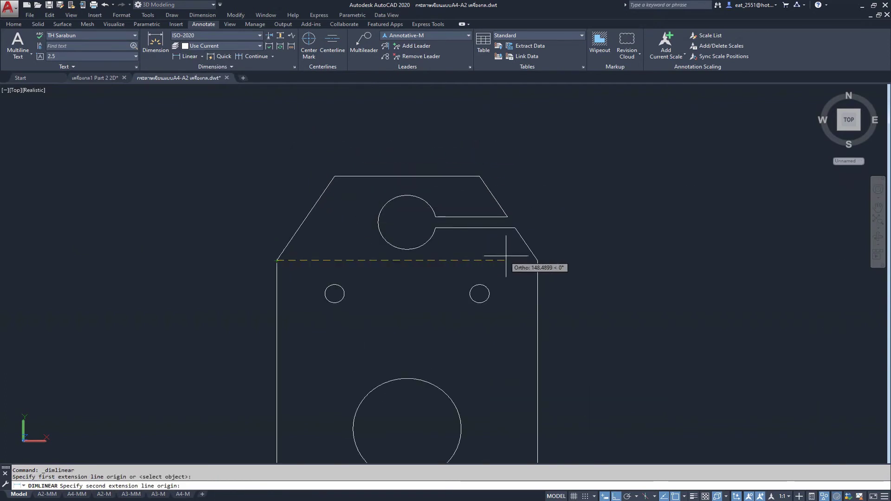
pyautogui.click(538, 260)
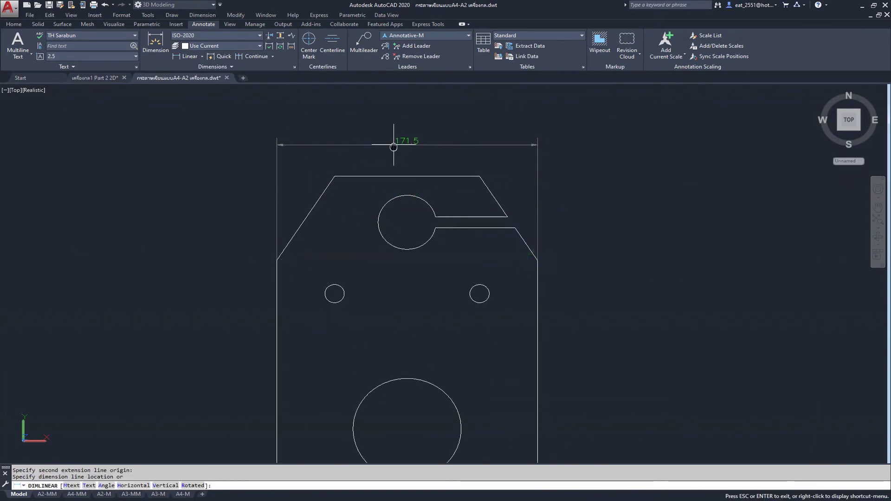
pyautogui.moveTo(398, 139); pyautogui.dragTo(399, 179, button='middle')
pyautogui.click(409, 118)
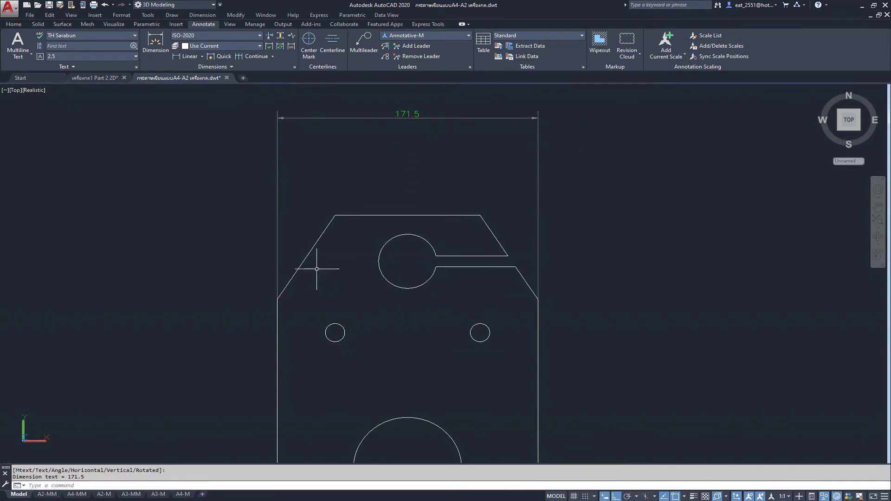
# - Add a 38.1 linear dimension from the left corner to the top chamfer corner
pyautogui.press('Return')
pyautogui.click(277, 299)
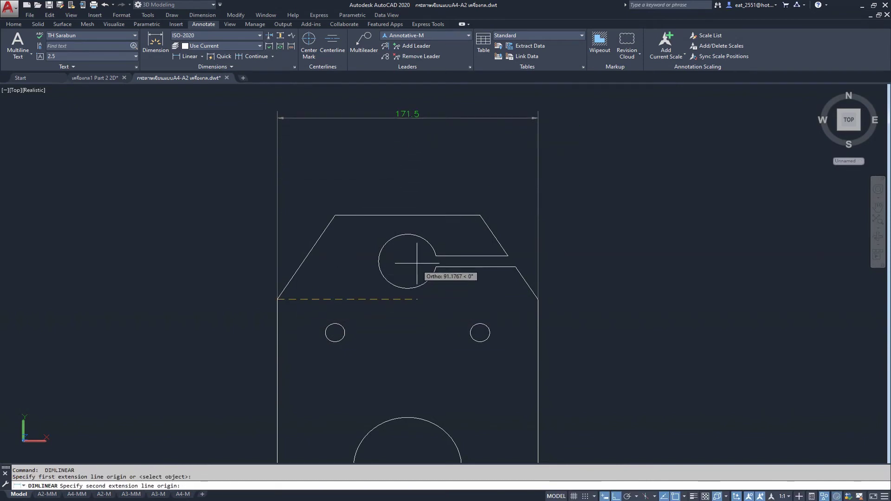
pyautogui.click(334, 215)
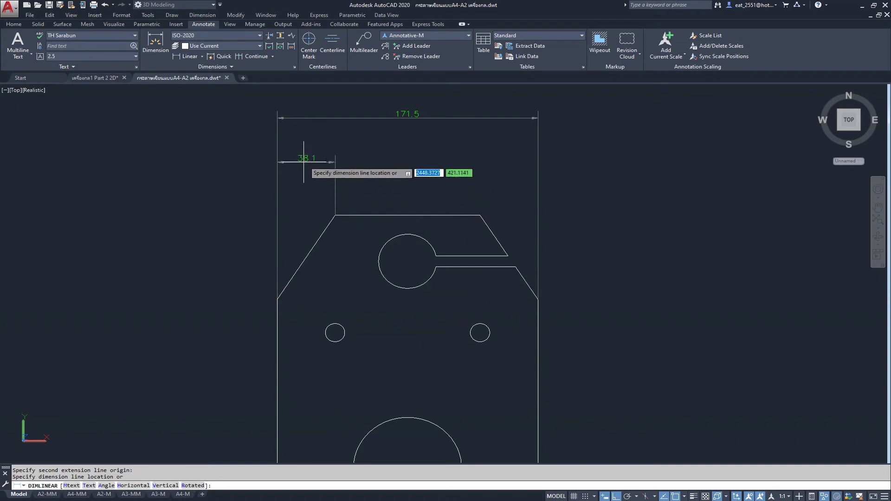
pyautogui.click(301, 163)
# - Continue the width chain with 47.65, 47.65 and 38.1 to the right edge
pyautogui.click(251, 57)
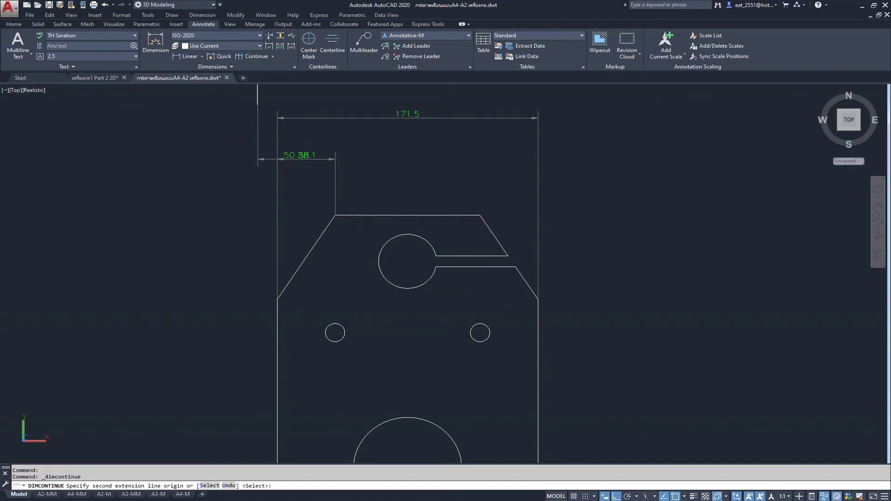
pyautogui.click(407, 248)
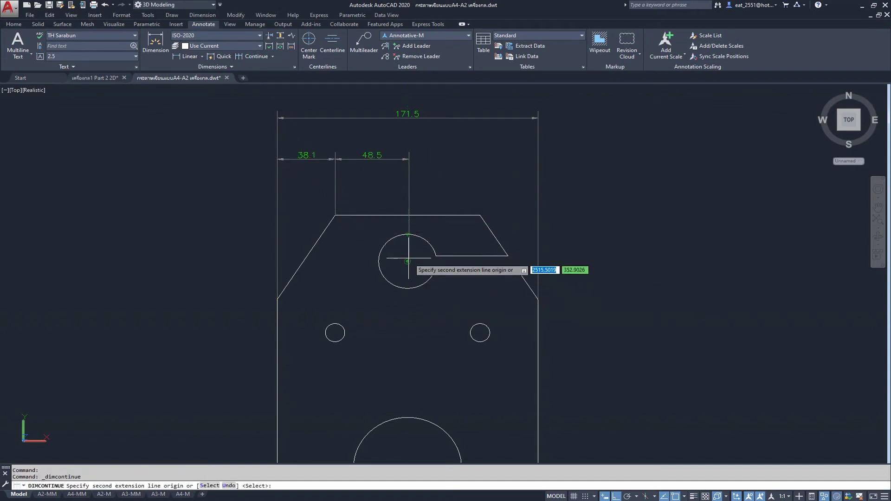
pyautogui.click(480, 215)
pyautogui.click(538, 299)
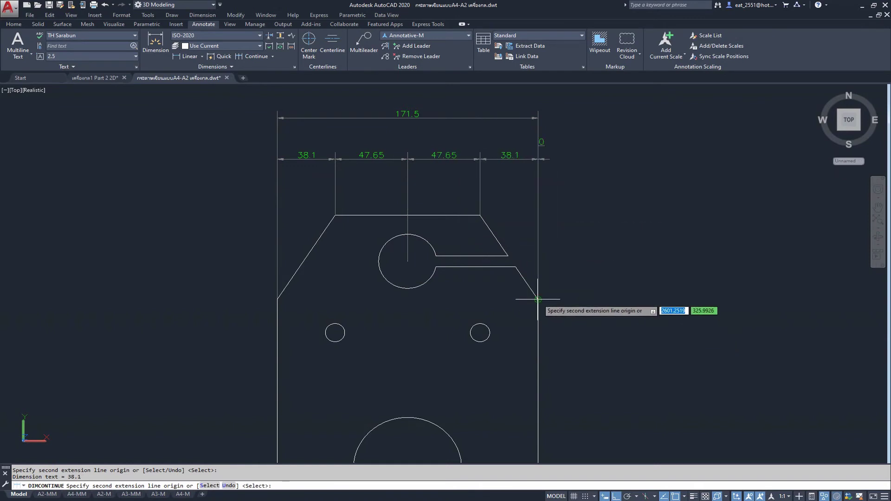
pyautogui.click(538, 298)
pyautogui.press('Return')
pyautogui.moveTo(616, 176); pyautogui.dragTo(545, 163, button='middle')
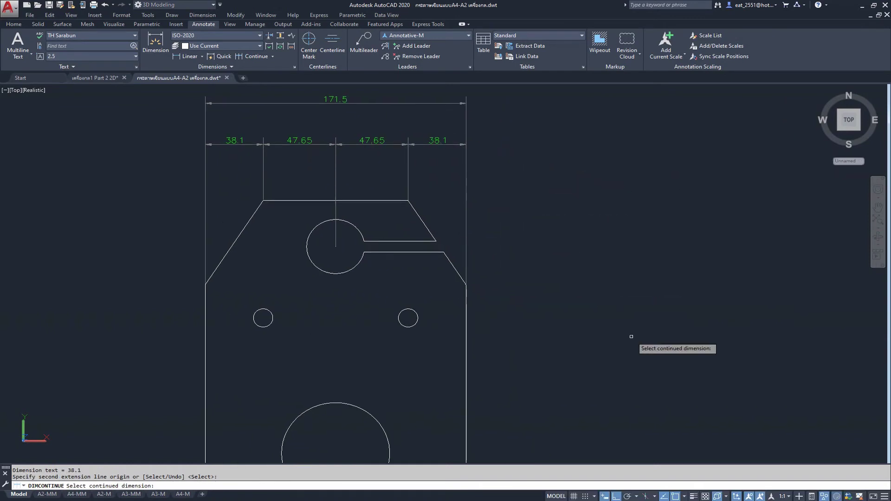
pyautogui.press('Escape')
pyautogui.press('Return')
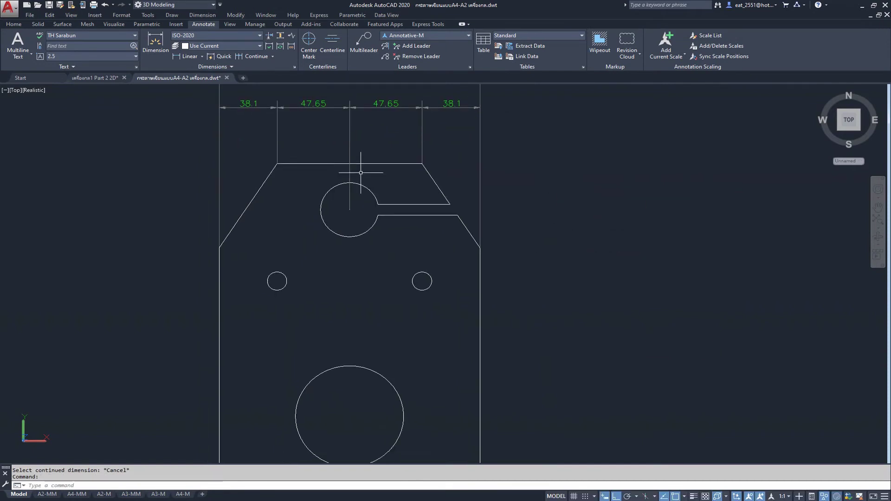
pyautogui.moveTo(348, 109); pyautogui.dragTo(355, 143, button='middle')
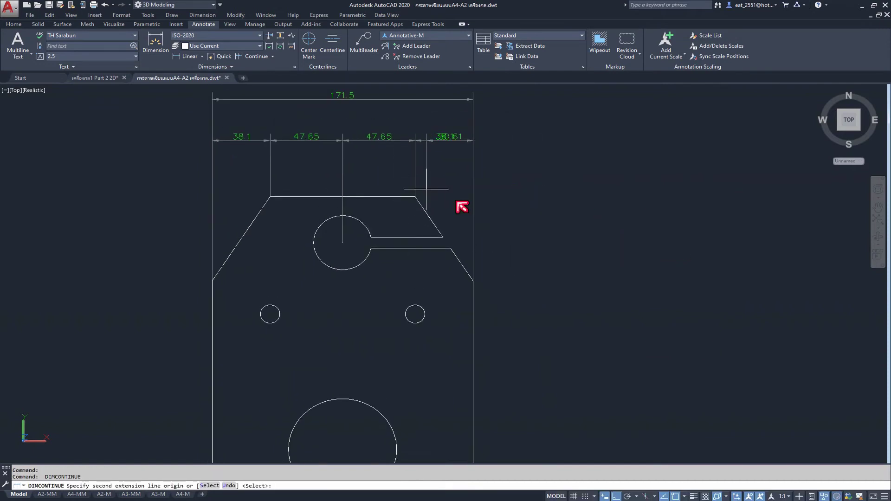
pyautogui.press('Escape')
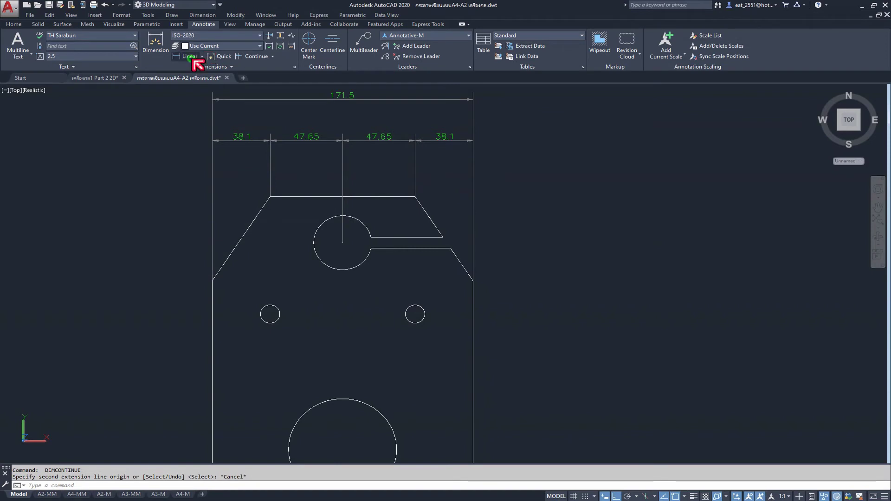
# - Add the 355.6 overall length dimension beside the part
pyautogui.click(189, 56)
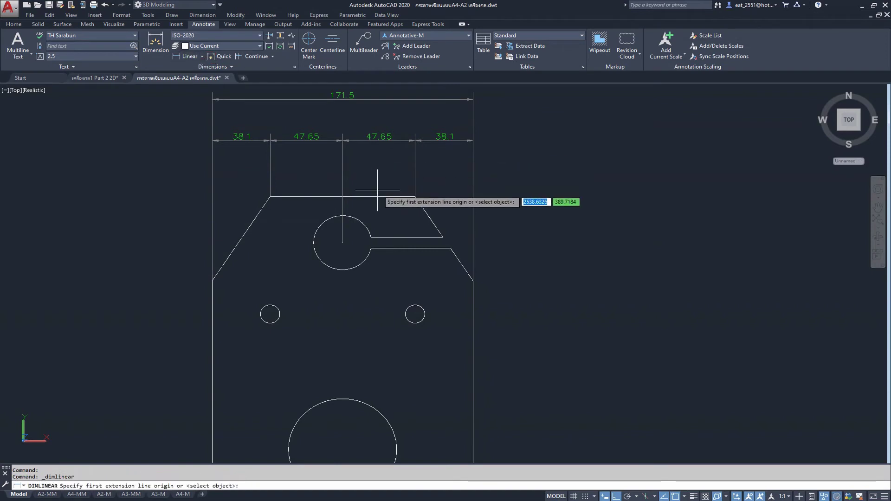
pyautogui.click(414, 197)
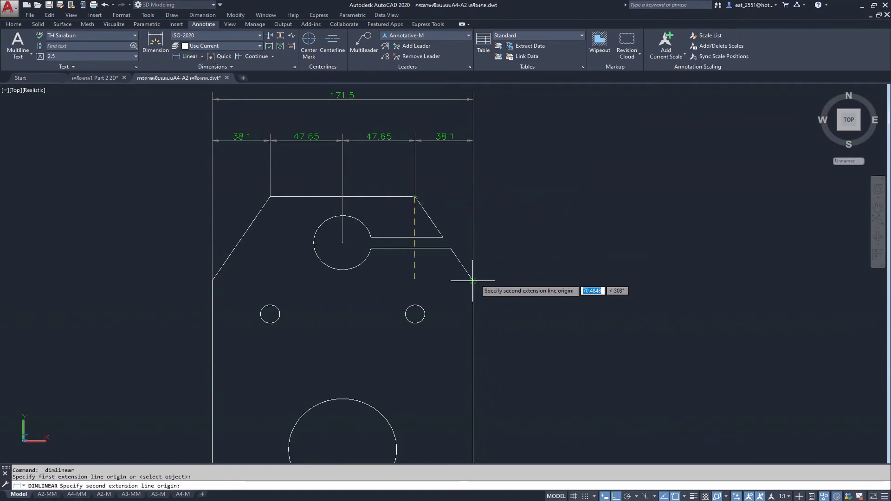
pyautogui.scroll(-4, 482, 209)
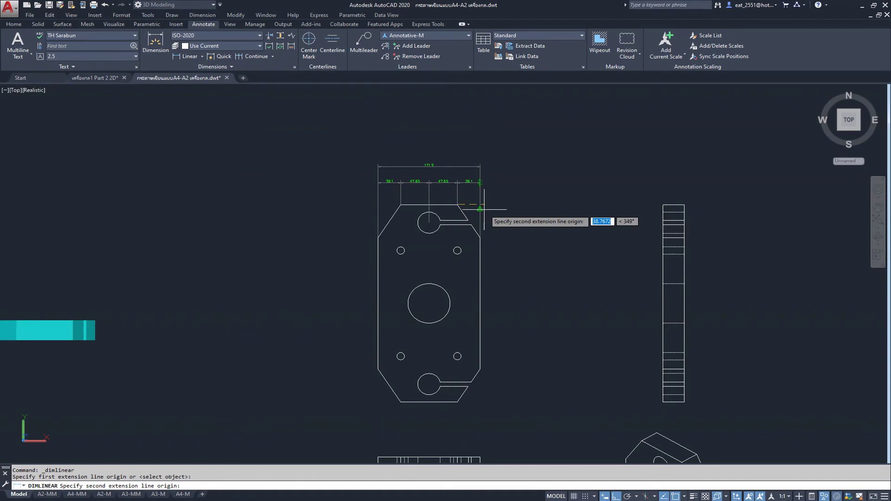
pyautogui.click(458, 402)
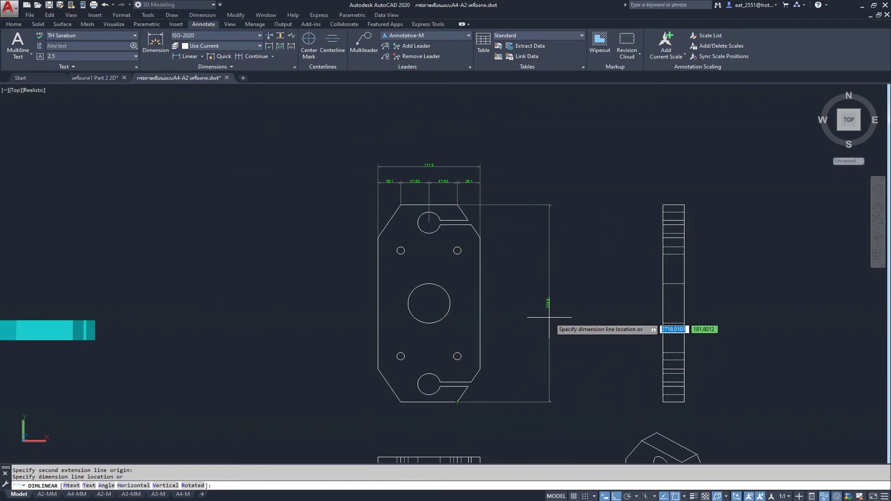
pyautogui.click(575, 317)
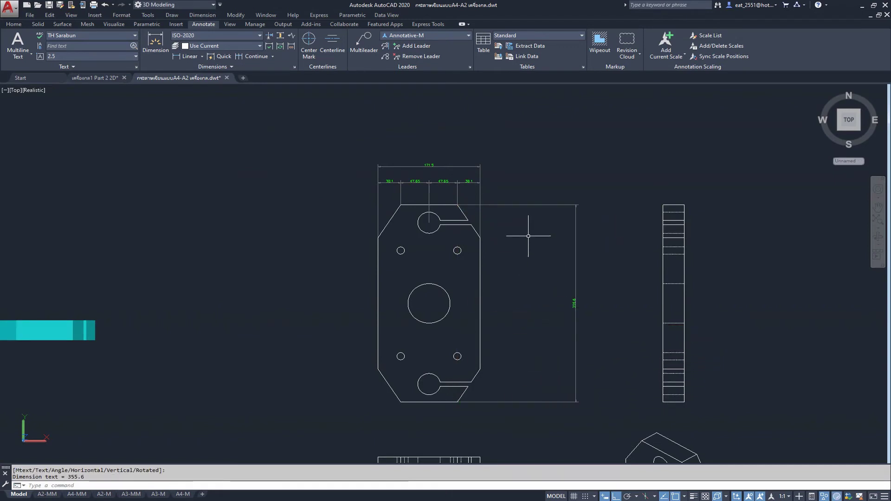
pyautogui.scroll(1, 527, 234)
pyautogui.scroll(2, 457, 224)
# - Add a 32.39 vertical dimension from the top edge to the upper slot circle's centre
pyautogui.press('Return')
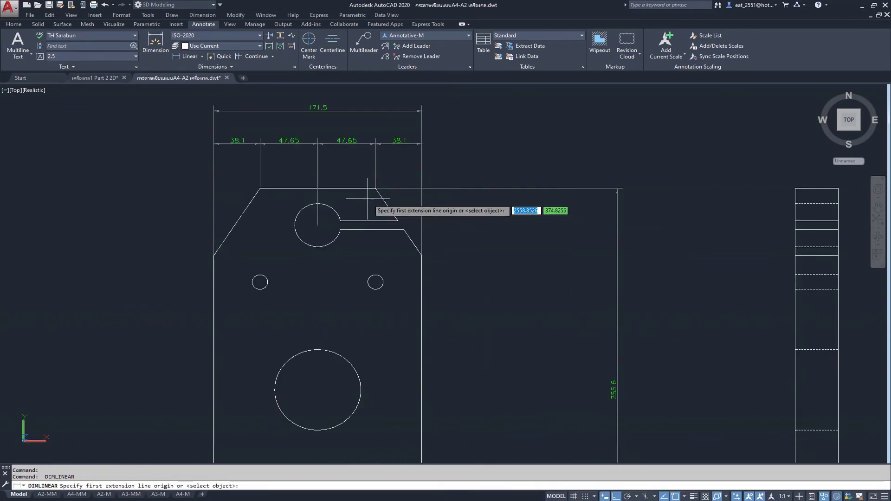
pyautogui.click(375, 188)
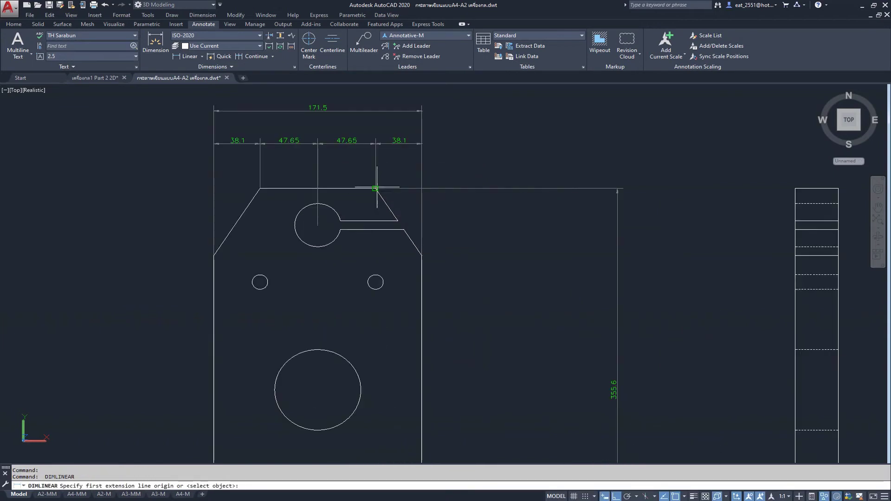
pyautogui.click(318, 225)
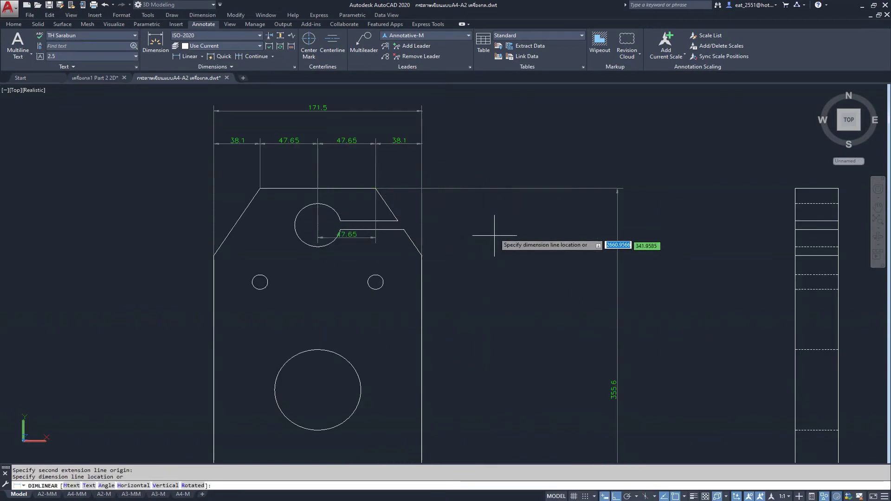
pyautogui.click(556, 216)
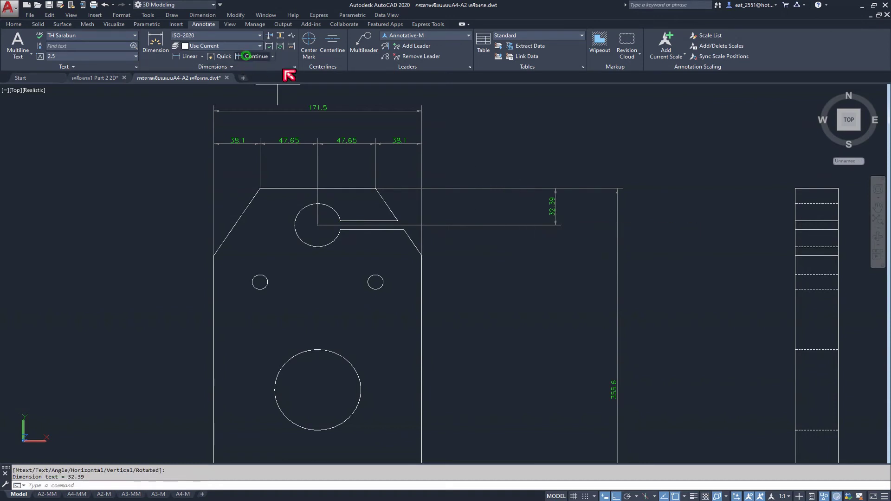
# - Continue the vertical chain with 50.21 to the small hole and 95.2 to the large hole
pyautogui.click(246, 56)
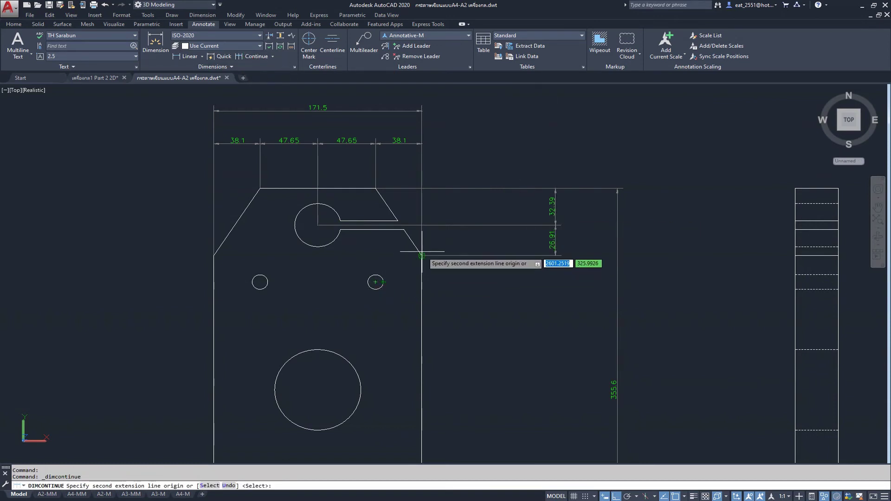
pyautogui.scroll(5, 422, 255)
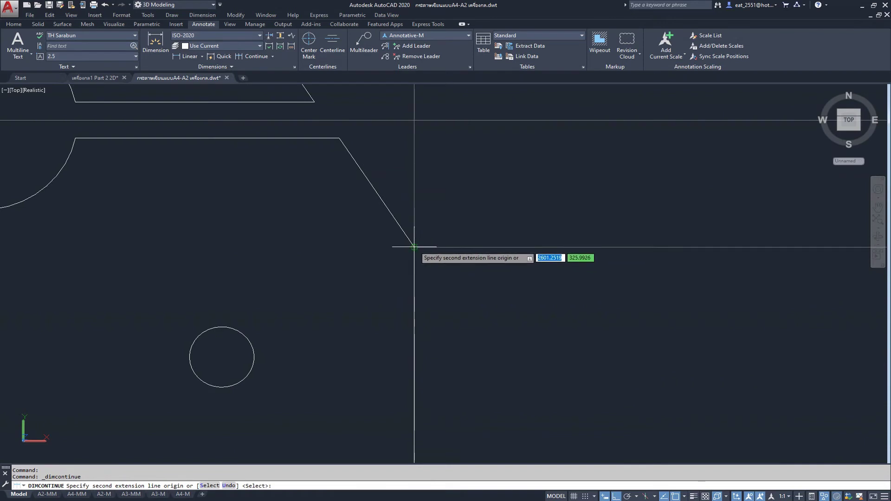
pyautogui.scroll(-2, 414, 250)
pyautogui.scroll(-2, 415, 253)
pyautogui.scroll(3, 423, 253)
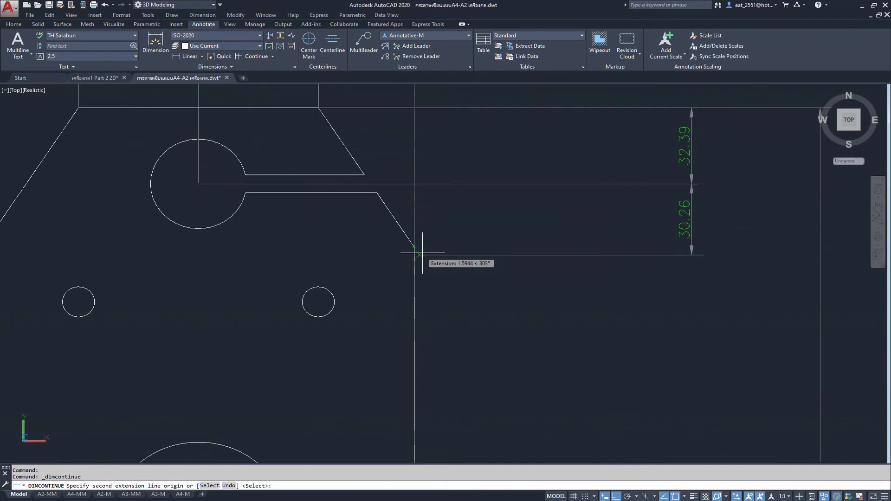
pyautogui.scroll(-3, 420, 253)
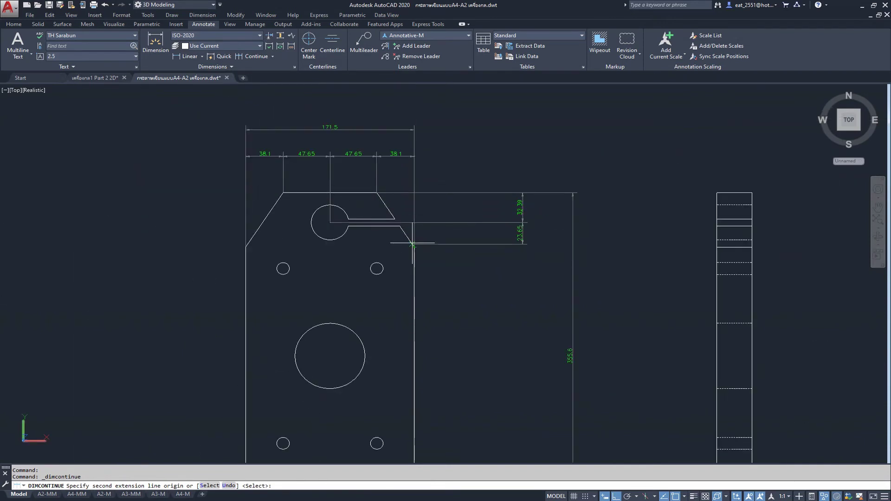
pyautogui.scroll(2, 398, 269)
pyautogui.click(370, 264)
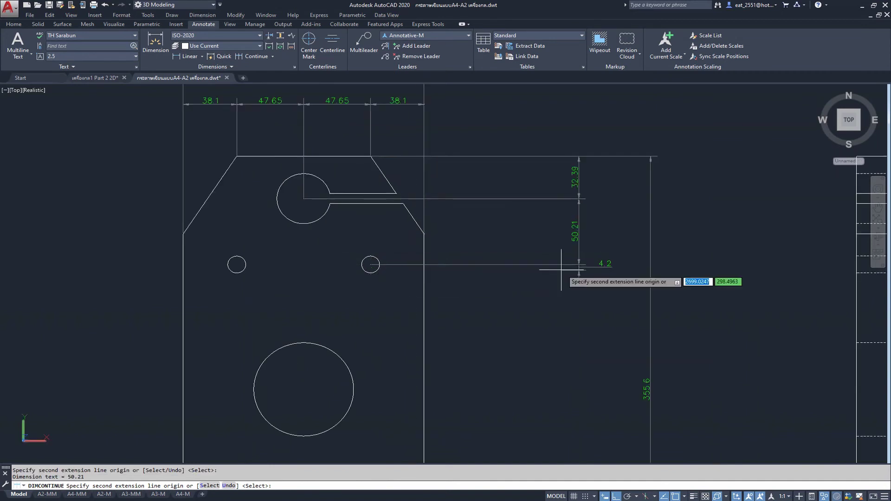
pyautogui.click(303, 389)
pyautogui.scroll(-3, 445, 371)
pyautogui.scroll(4, 413, 357)
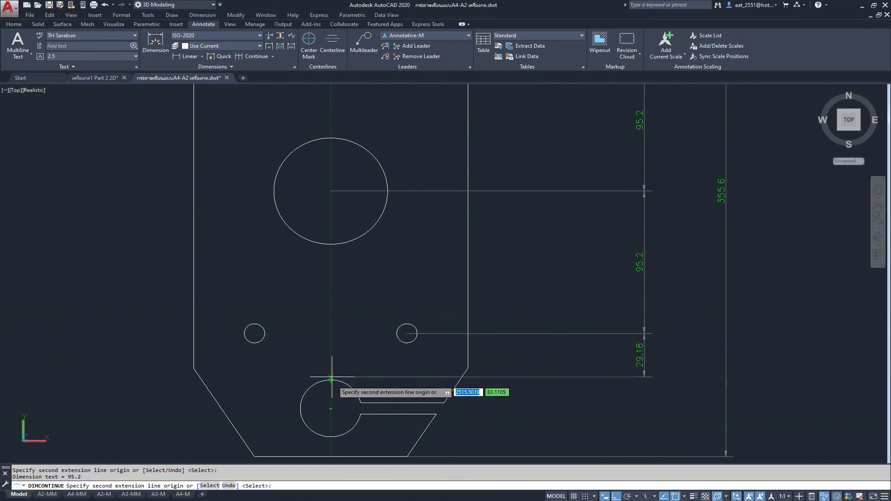
# - Complete the chain with 50.21 to the lower slot circle and 32.39 to the bottom edge
pyautogui.click(330, 409)
pyautogui.scroll(-2, 514, 301)
pyautogui.scroll(-2, 513, 301)
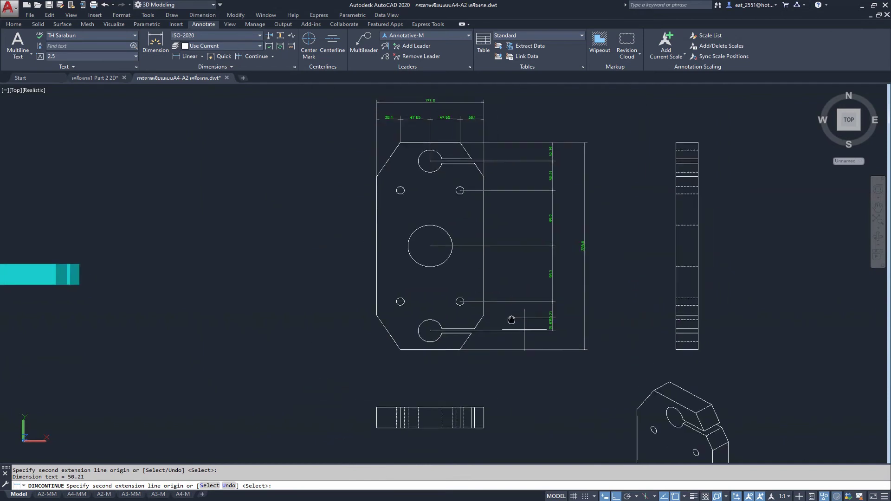
pyautogui.scroll(5, 431, 357)
pyautogui.click(434, 350)
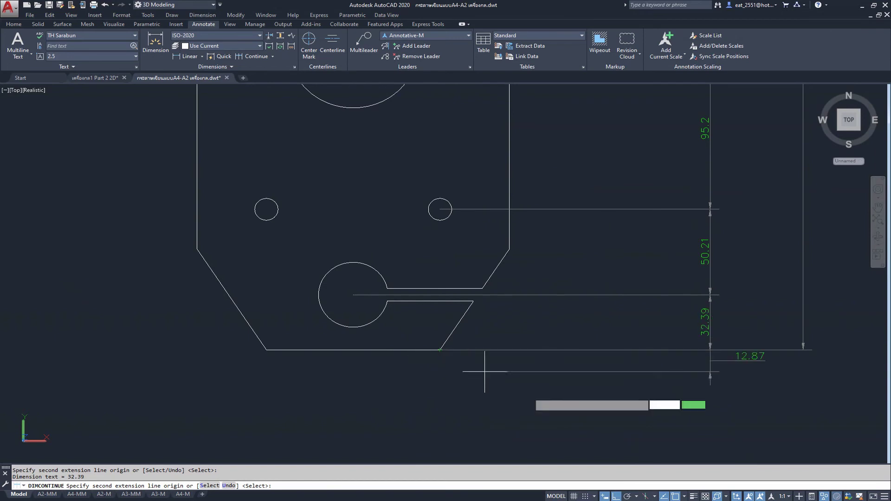
pyautogui.press('Return')
pyautogui.scroll(-2, 460, 346)
pyautogui.press('Escape')
pyautogui.press('Escape')
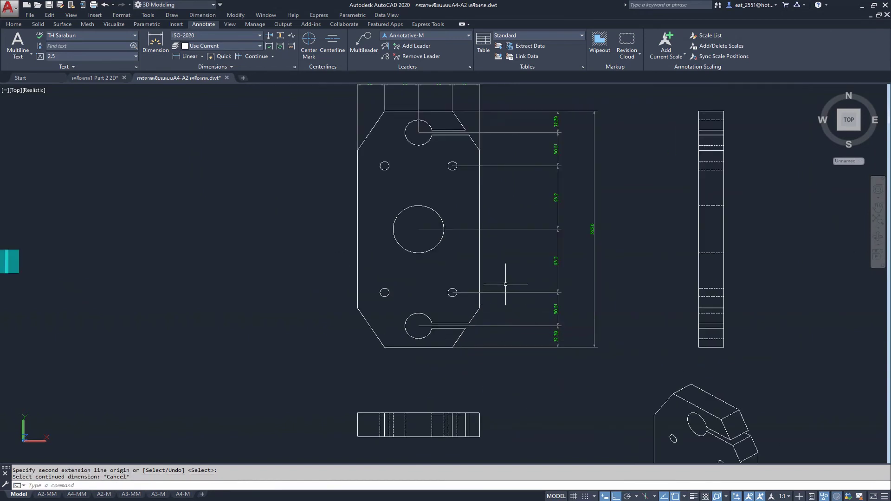
pyautogui.scroll(1, 513, 284)
pyautogui.scroll(1, 467, 308)
pyautogui.scroll(2, 472, 252)
pyautogui.scroll(-1, 502, 254)
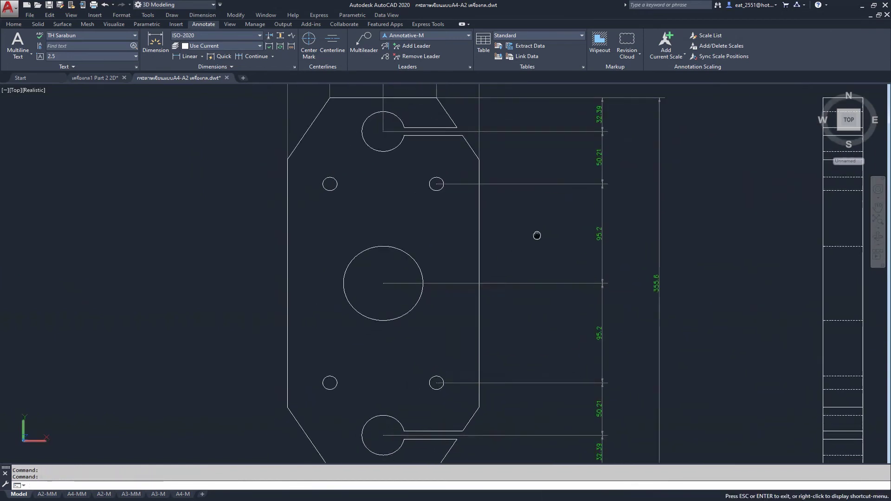
pyautogui.scroll(1, 472, 232)
pyautogui.scroll(3, 468, 200)
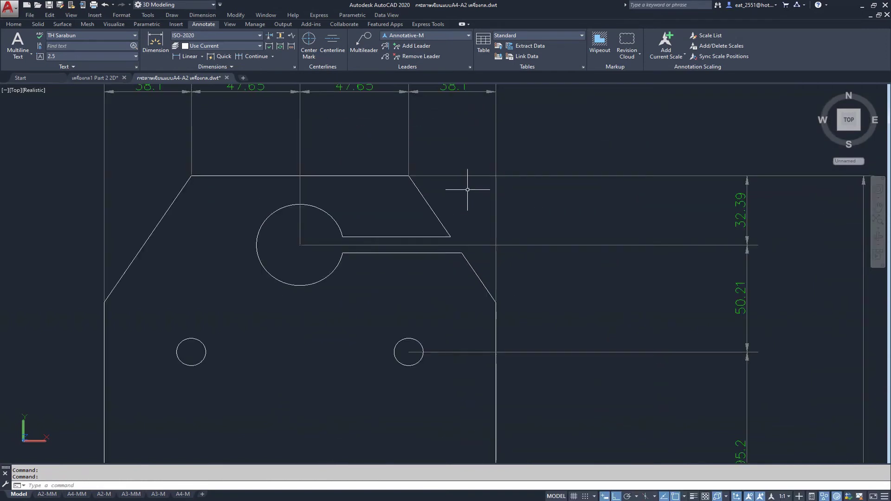
pyautogui.press('Return')
pyautogui.press('Escape')
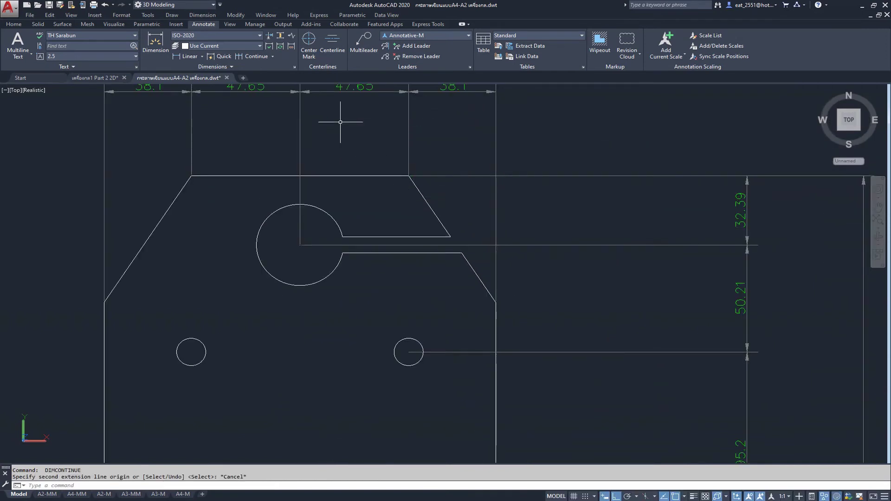
# - Add a linear 59.3 dimension from the plate's top corner to the chamfer's lower end
pyautogui.click(191, 57)
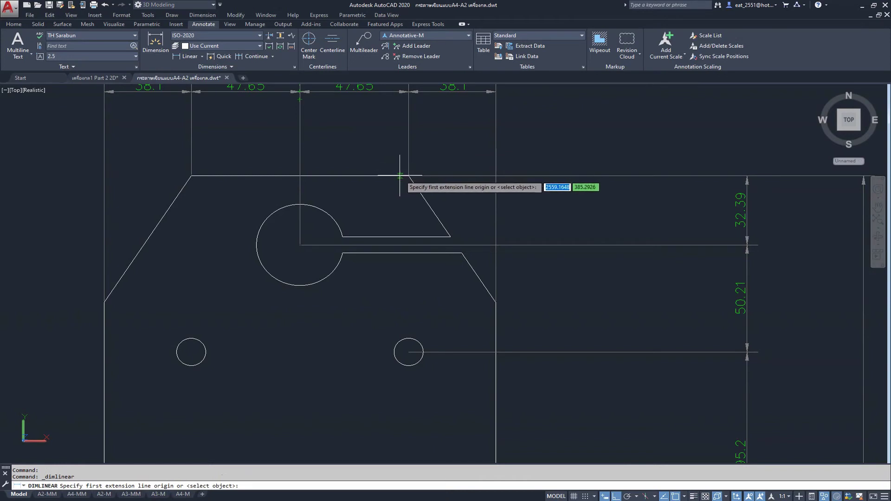
pyautogui.click(408, 176)
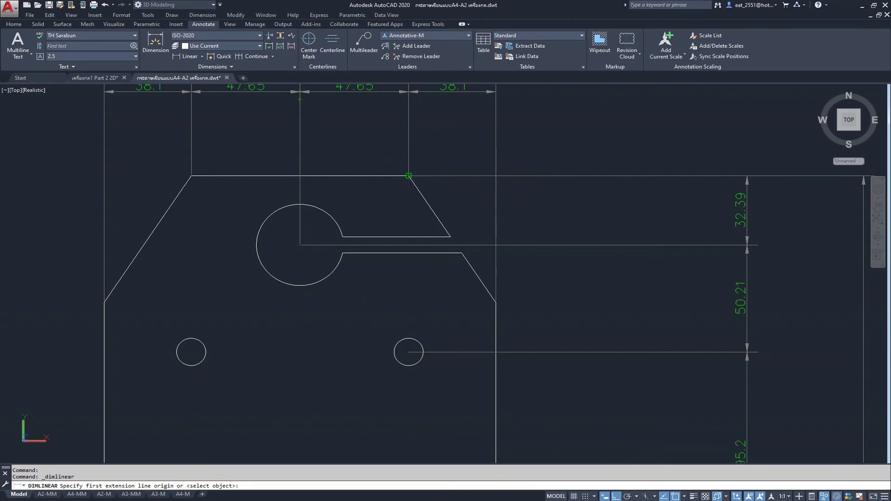
pyautogui.click(495, 302)
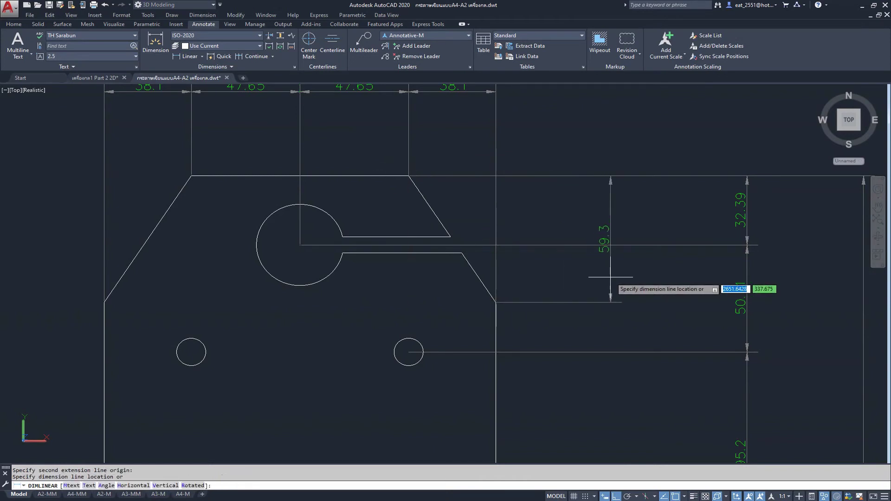
pyautogui.click(610, 253)
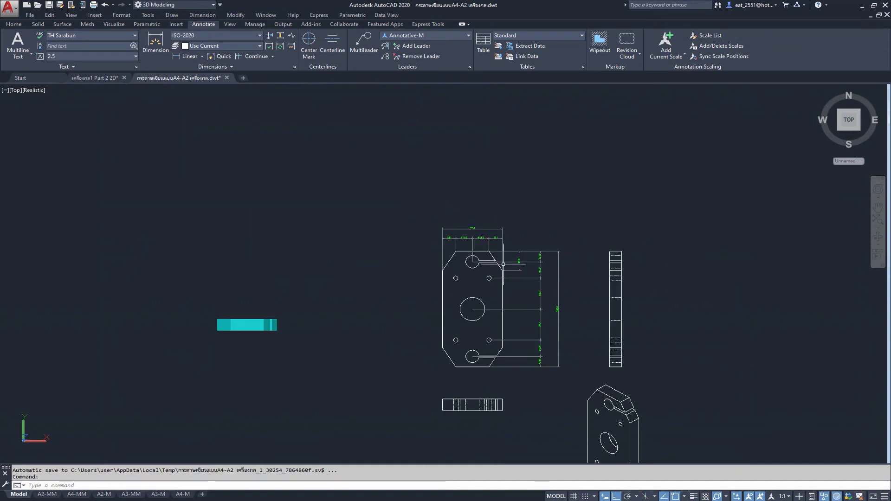
pyautogui.scroll(-8, 511, 259)
pyautogui.scroll(5, 487, 282)
pyautogui.scroll(-2, 485, 252)
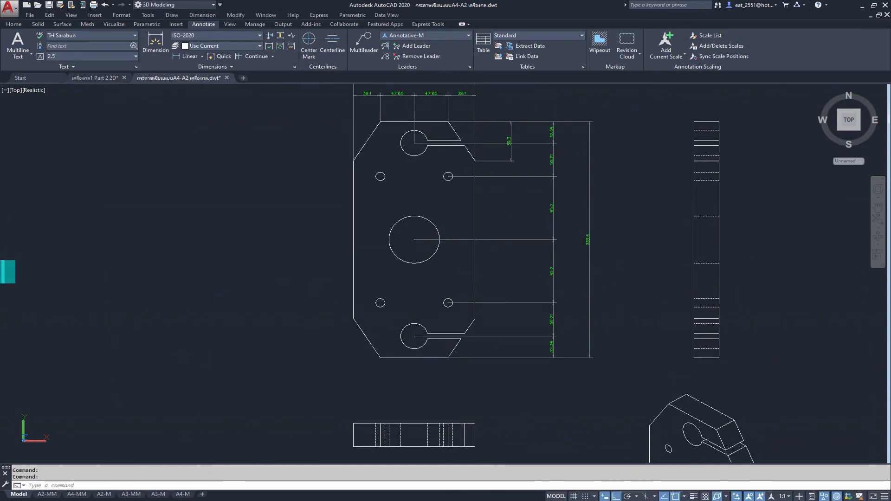
pyautogui.scroll(2, 485, 312)
pyautogui.moveTo(485, 241)
pyautogui.mouseDown(button='middle')
pyautogui.moveTo(479, 320)
pyautogui.moveTo(453, 247)
pyautogui.moveTo(431, 326)
pyautogui.mouseUp(button='middle')
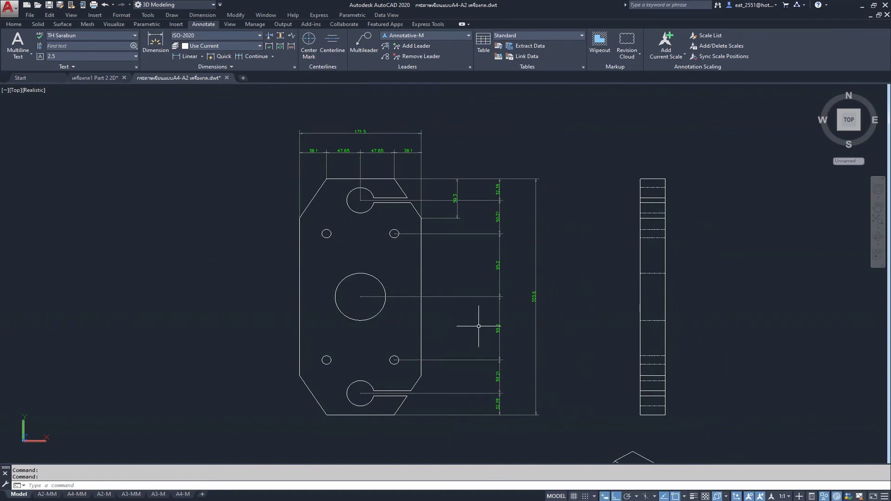
# - Dimension the side view's 35.6 width across its top edge
pyautogui.click(190, 56)
pyautogui.scroll(3, 738, 173)
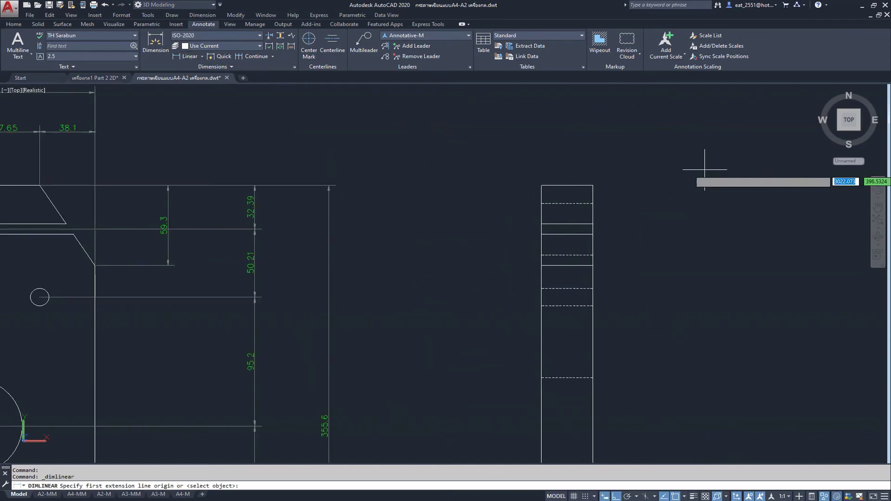
pyautogui.click(541, 186)
pyautogui.click(593, 185)
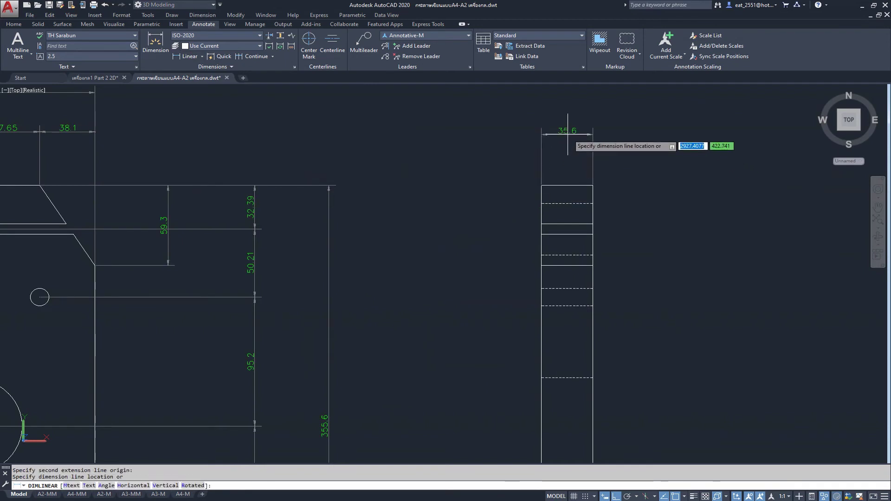
pyautogui.click(567, 134)
pyautogui.scroll(-4, 488, 163)
pyautogui.scroll(1, 323, 382)
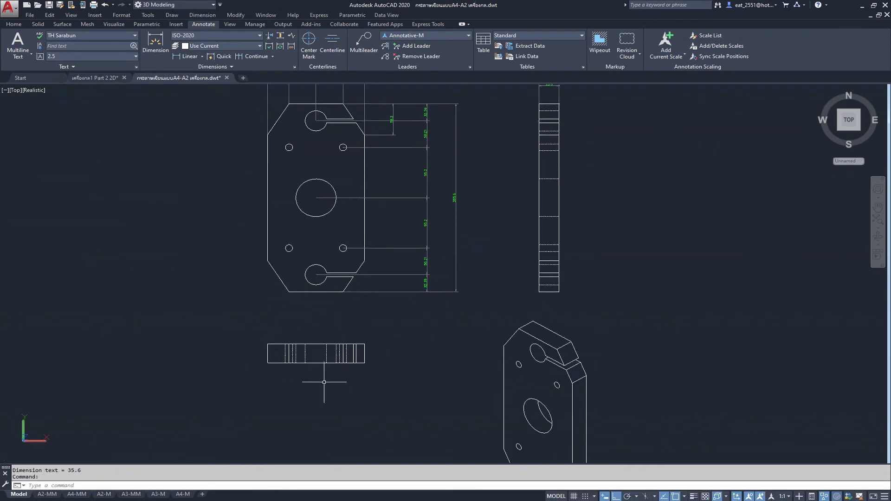
# - Dimension the front view's 35.6 thickness along its left edge
pyautogui.press('space')
pyautogui.scroll(5, 246, 362)
pyautogui.click(311, 321)
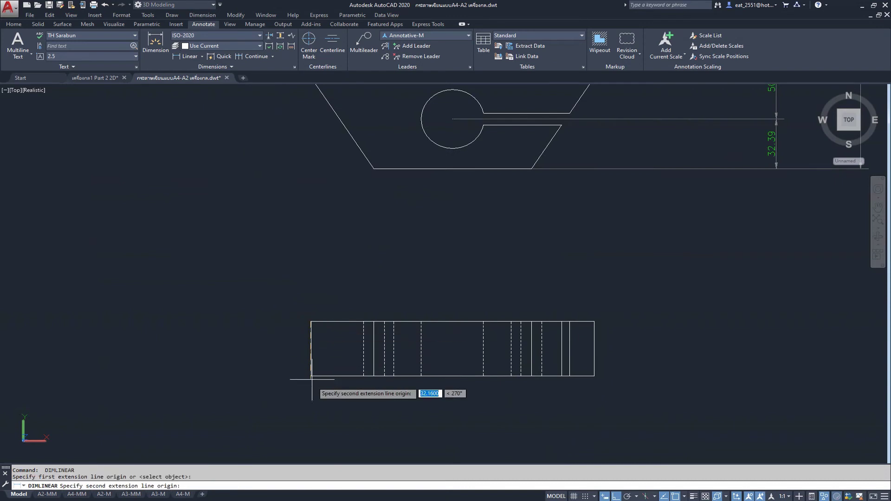
pyautogui.click(311, 376)
pyautogui.click(249, 371)
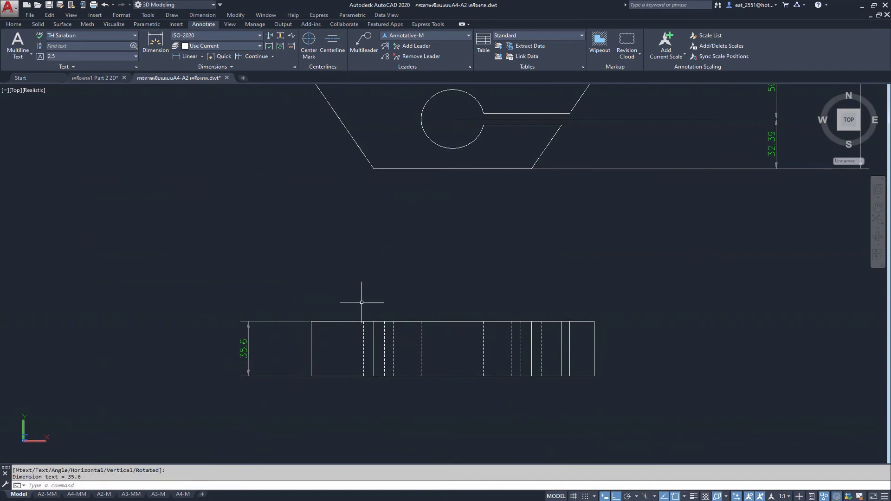
pyautogui.scroll(-2, 362, 303)
pyautogui.scroll(-2, 339, 352)
pyautogui.scroll(1, 318, 295)
pyautogui.scroll(1, 324, 294)
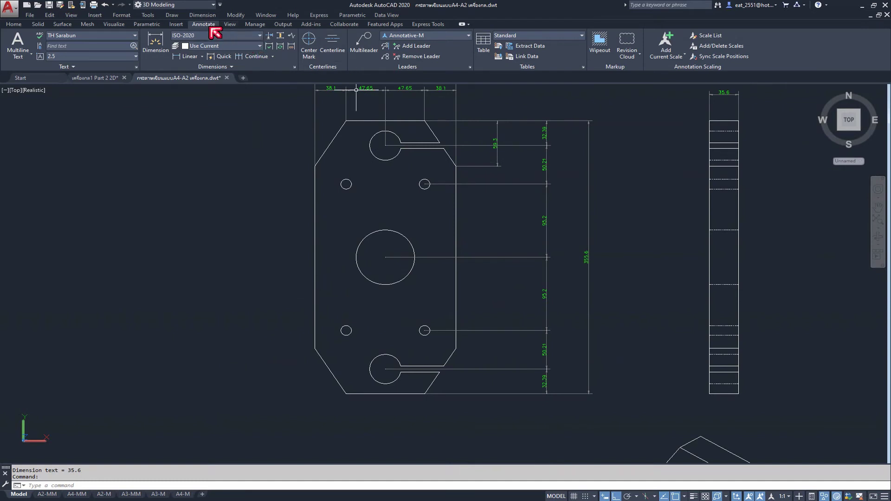
pyautogui.click(203, 15)
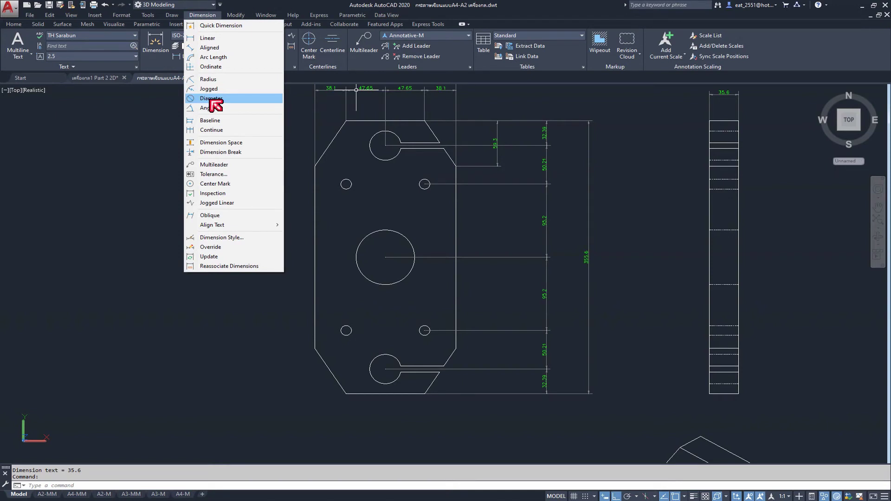
# - Turn on 'Place text manually' in the ISO-2020 dimension style's fit settings
pyautogui.press('Escape')
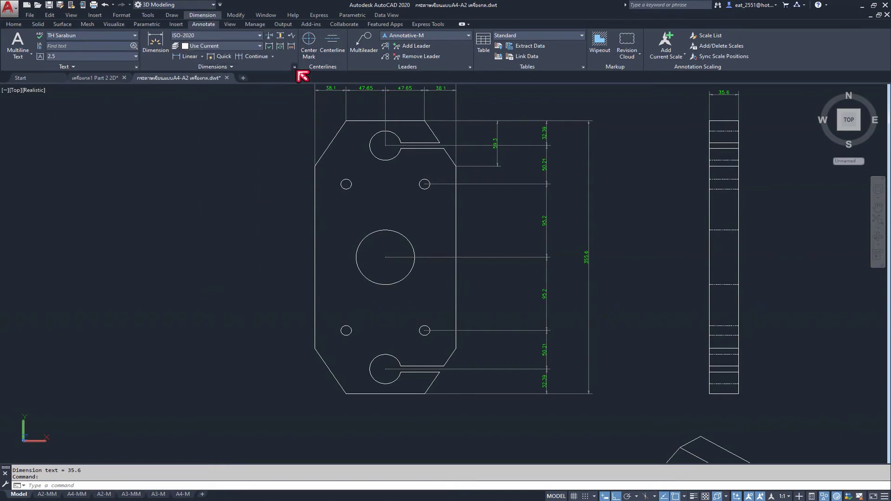
pyautogui.click(294, 67)
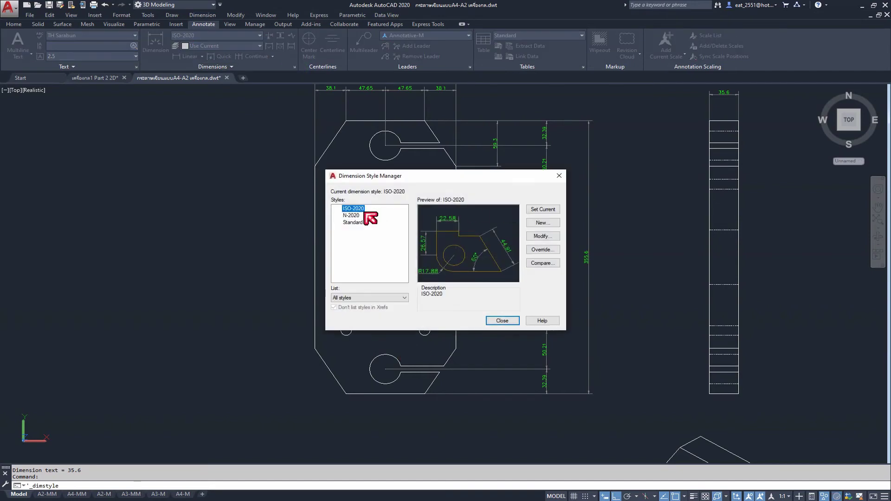
pyautogui.click(547, 236)
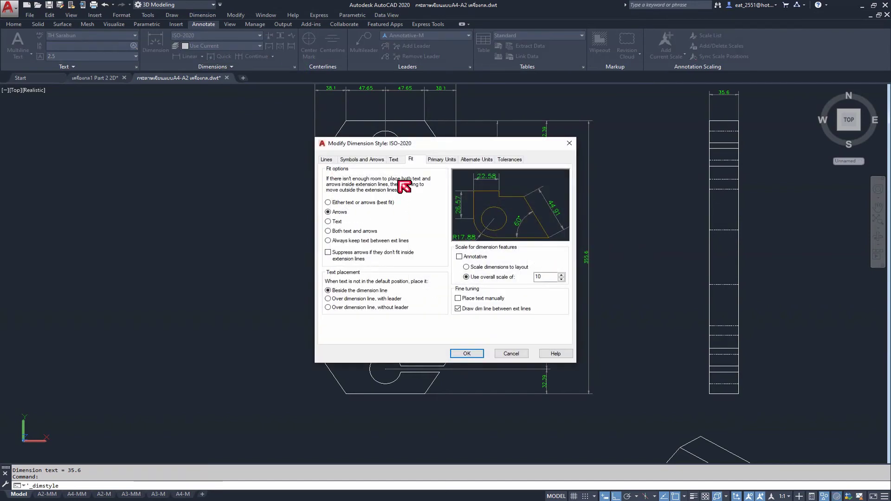
pyautogui.click(459, 298)
pyautogui.click(467, 354)
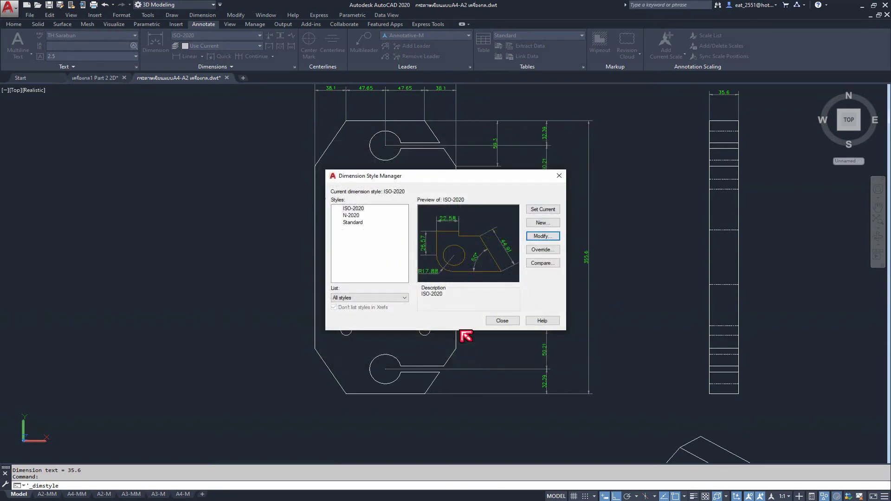
pyautogui.click(505, 321)
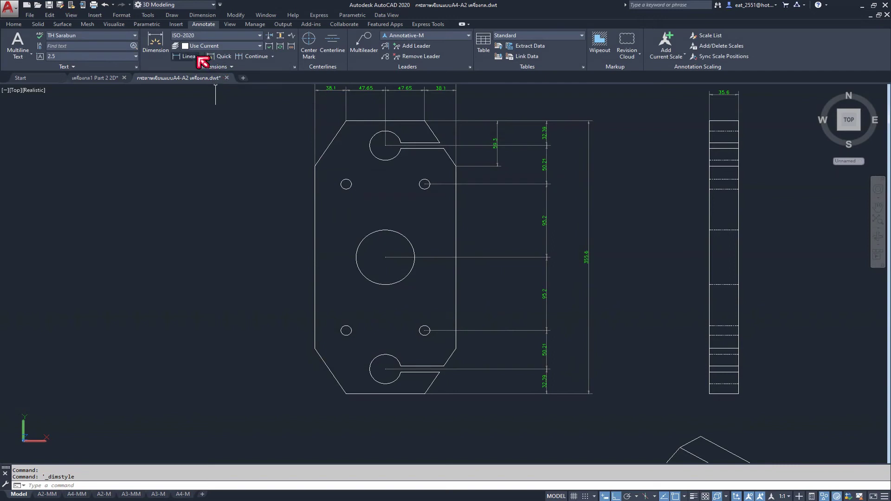
# - Add a ø38.1 diameter dimension to the top slotted circle
pyautogui.click(201, 16)
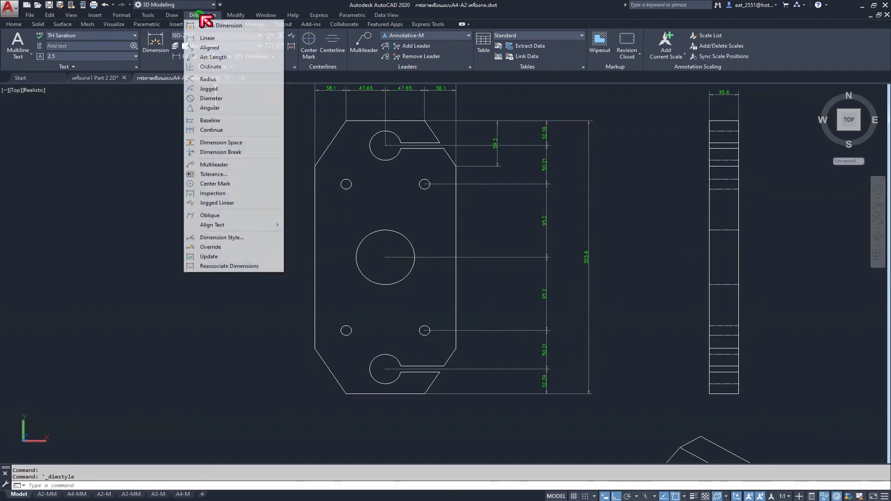
pyautogui.click(215, 98)
pyautogui.scroll(2, 372, 218)
pyautogui.scroll(3, 381, 209)
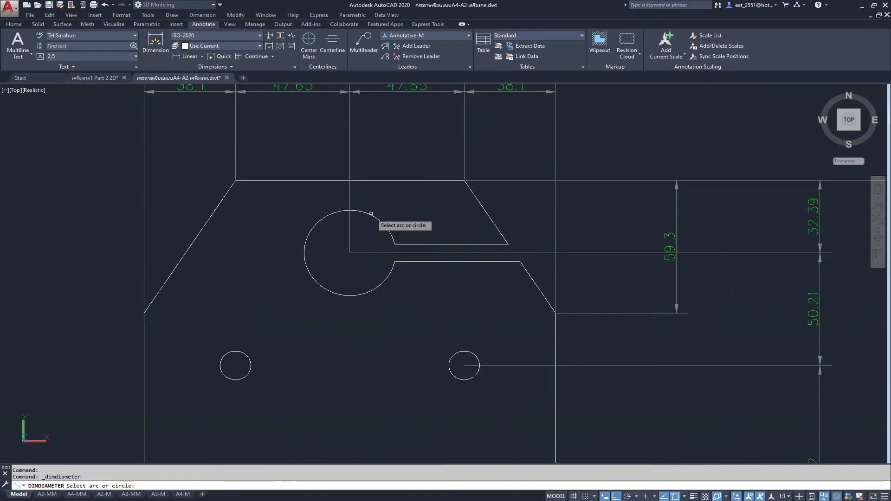
pyautogui.click(372, 215)
pyautogui.click(418, 156)
# - Add a ø12.8 diameter dimension to the small right hole
pyautogui.press('Return')
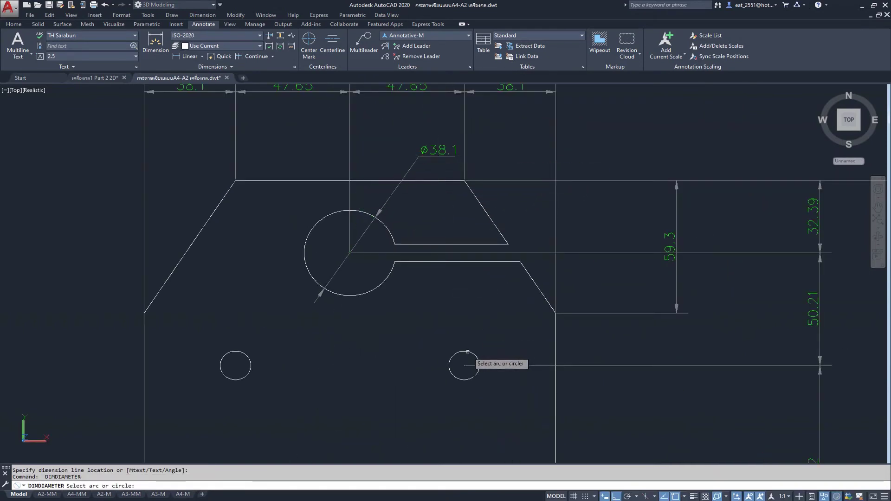
pyautogui.click(467, 352)
pyautogui.moveTo(497, 362); pyautogui.dragTo(414, 274, button='middle')
pyautogui.click(424, 222)
pyautogui.scroll(-5, 408, 260)
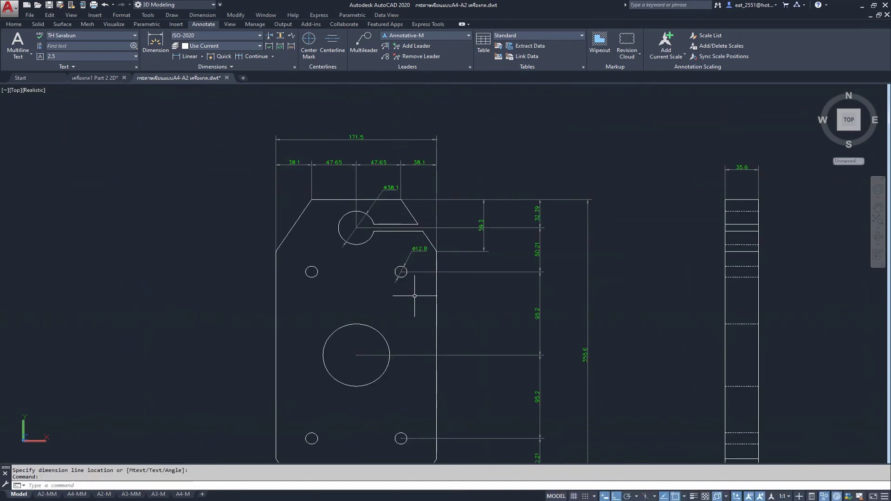
pyautogui.scroll(1, 398, 306)
# - Add a ø71.1 diameter dimension to the large central hole
pyautogui.press('Return')
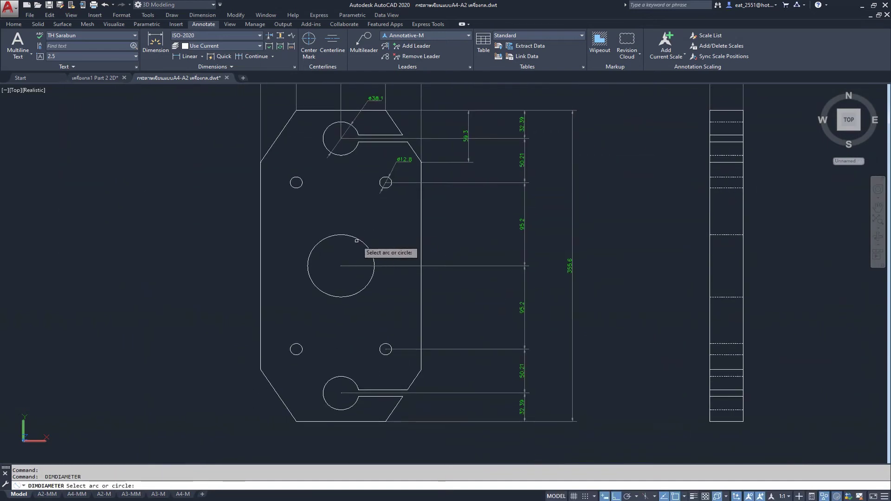
pyautogui.click(358, 240)
pyautogui.click(389, 221)
pyautogui.scroll(-5, 389, 221)
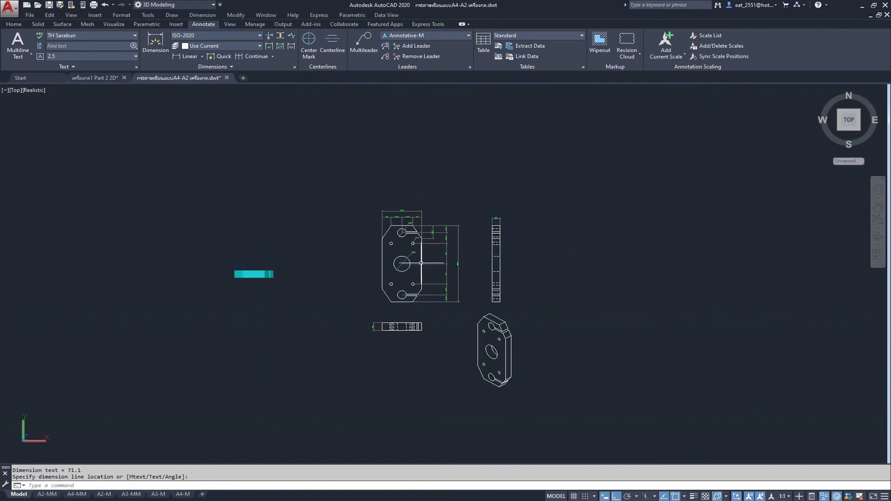
pyautogui.scroll(1, 418, 259)
pyautogui.scroll(-1, 454, 292)
pyautogui.middleClick(454, 293)
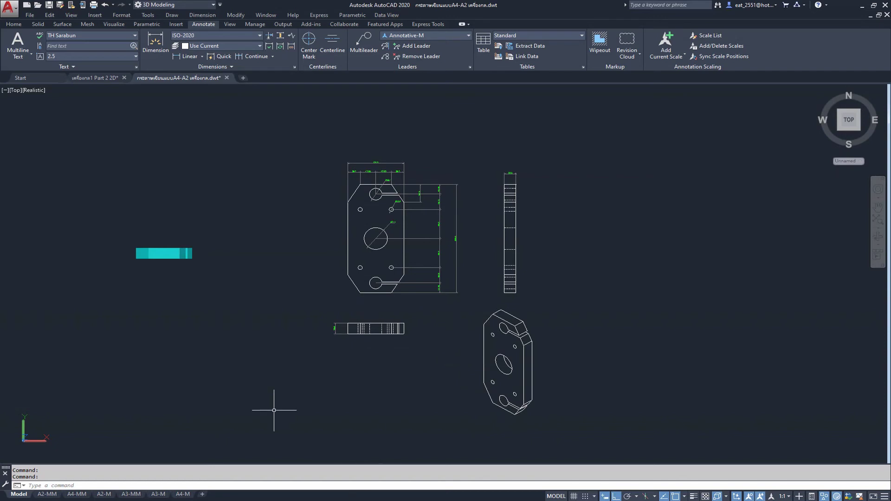
# - Show the blank A4-MM paper layout, centred on screen, with the Layout ribbon tools
pyautogui.click(77, 494)
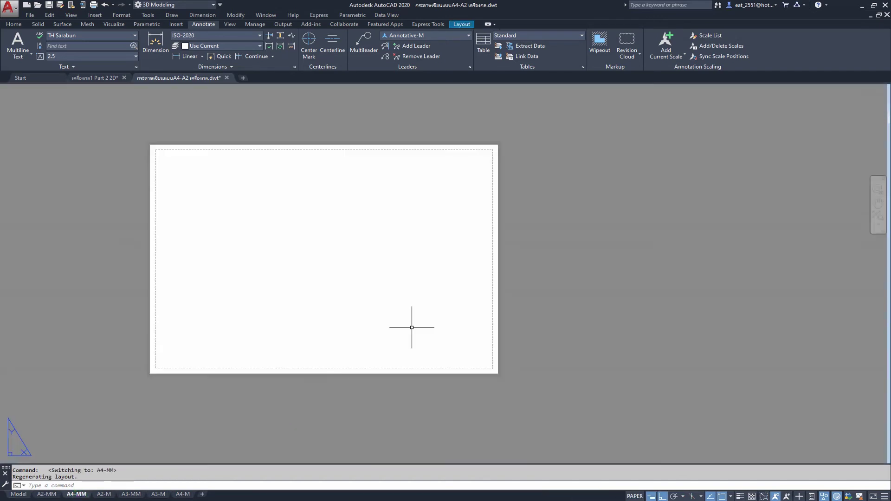
pyautogui.moveTo(414, 324)
pyautogui.mouseDown(button='middle')
pyautogui.moveTo(442, 256)
pyautogui.moveTo(510, 265)
pyautogui.moveTo(499, 278)
pyautogui.mouseUp(button='middle')
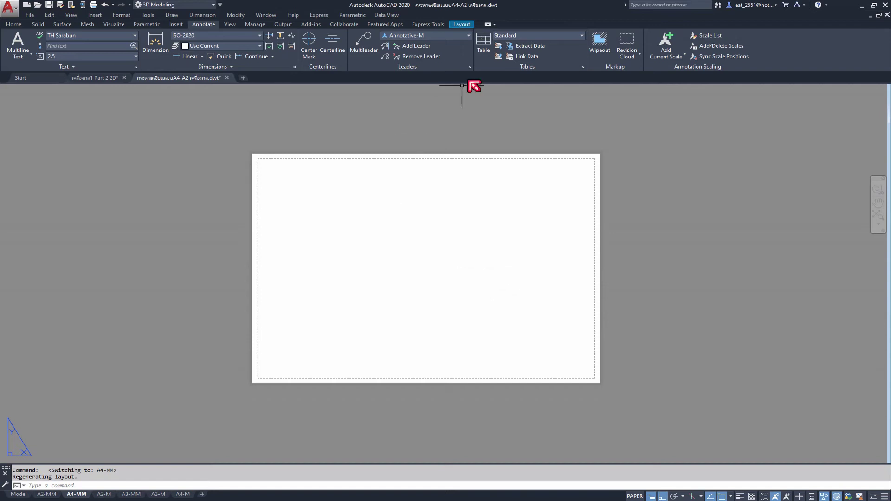
pyautogui.click(463, 25)
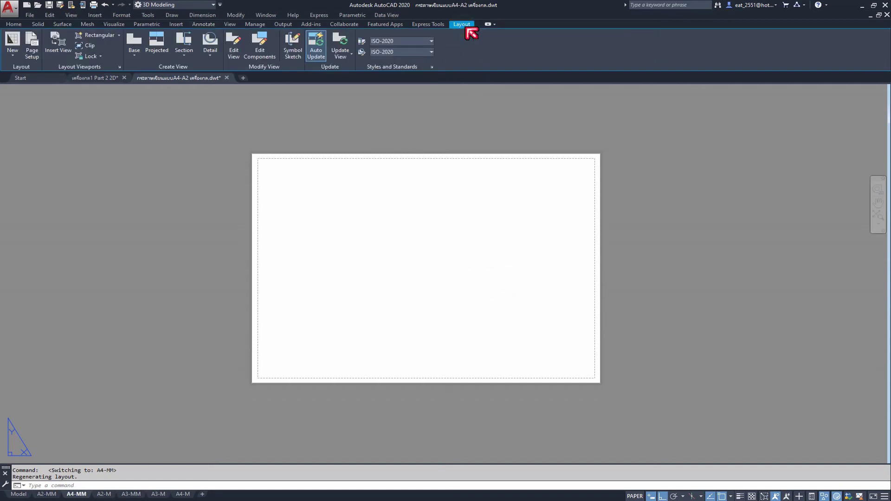
# - Add a rectangular viewport across the whole sheet and display it in 2D Wireframe
pyautogui.click(94, 35)
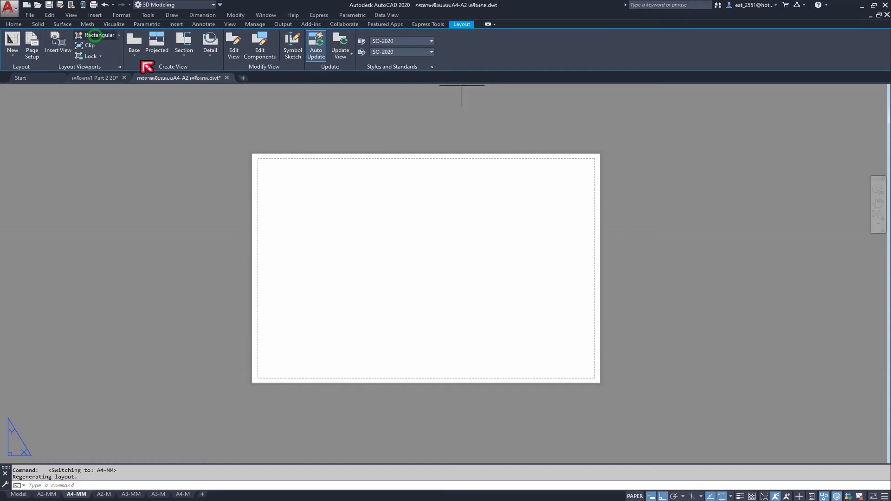
pyautogui.click(260, 162)
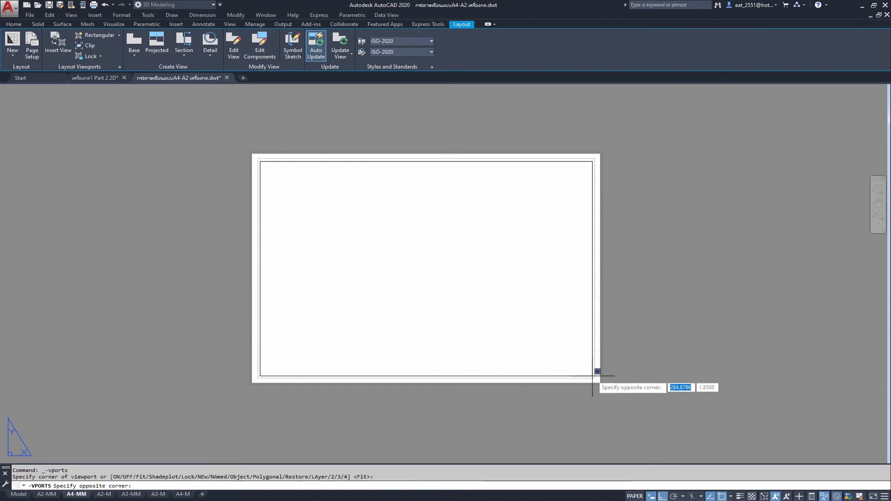
pyautogui.click(592, 376)
pyautogui.doubleClick(439, 282)
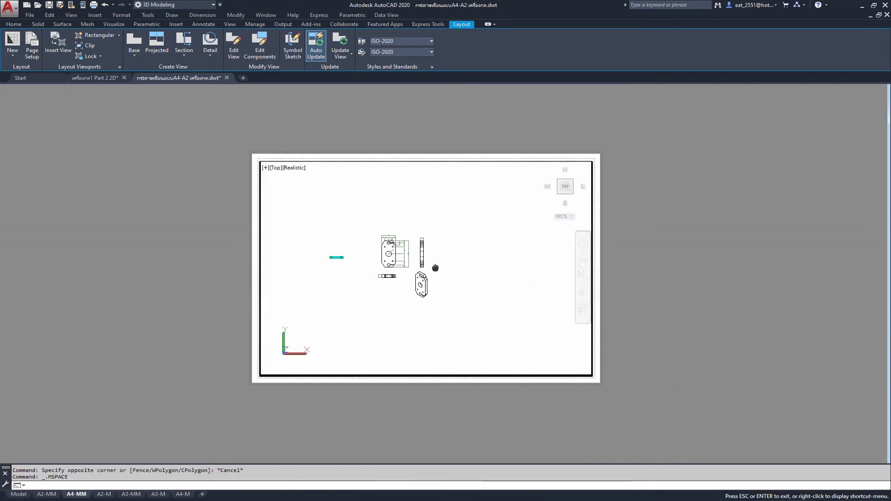
pyautogui.scroll(4, 437, 267)
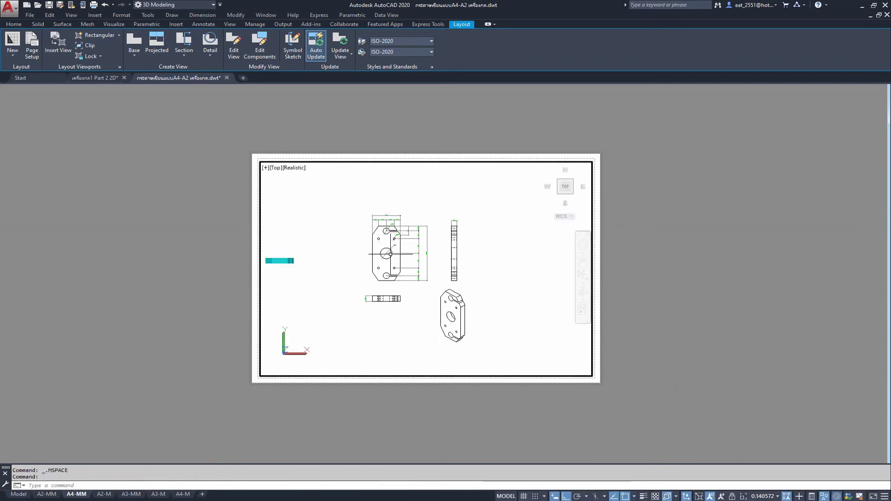
pyautogui.click(298, 168)
pyautogui.click(342, 190)
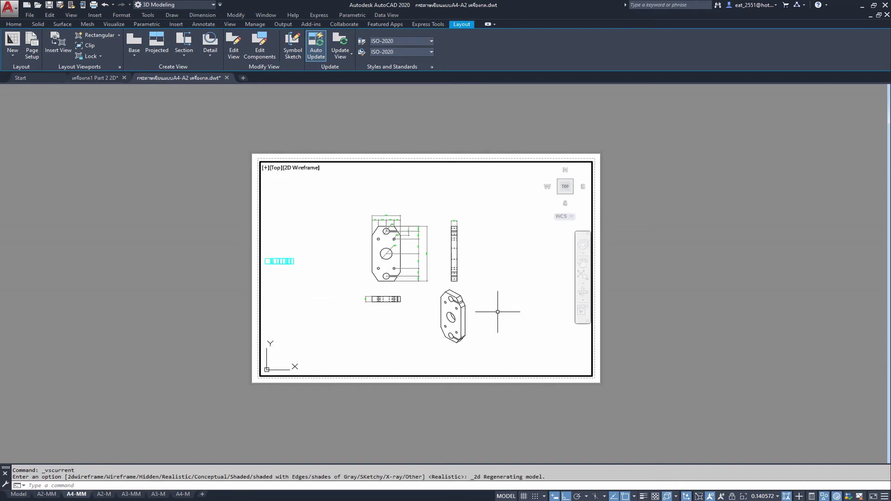
# - Move the isometric view beside the side view with Ortho off, and set scale 1:4
pyautogui.moveTo(447, 283); pyautogui.dragTo(398, 301, button='middle')
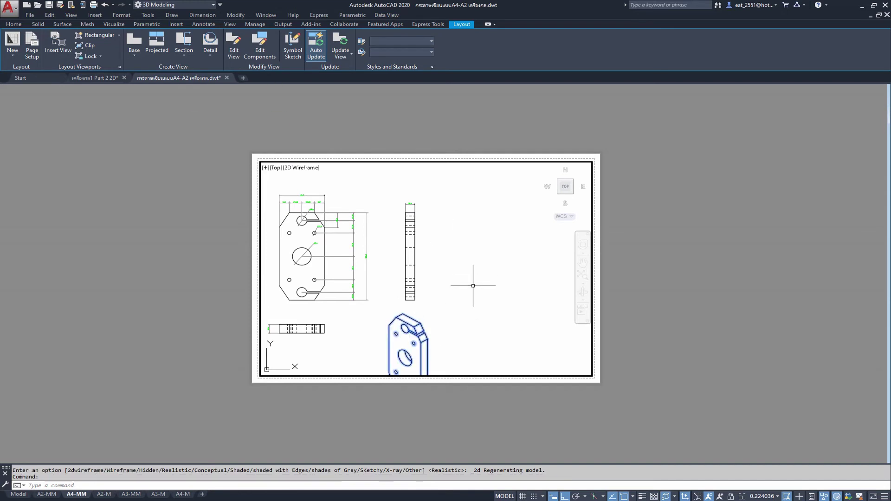
pyautogui.write('m')
pyautogui.press('Return')
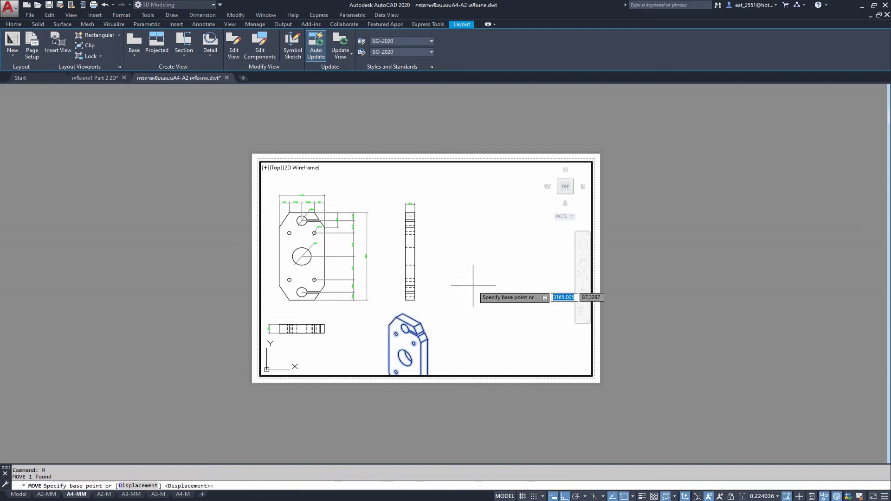
pyautogui.click(408, 354)
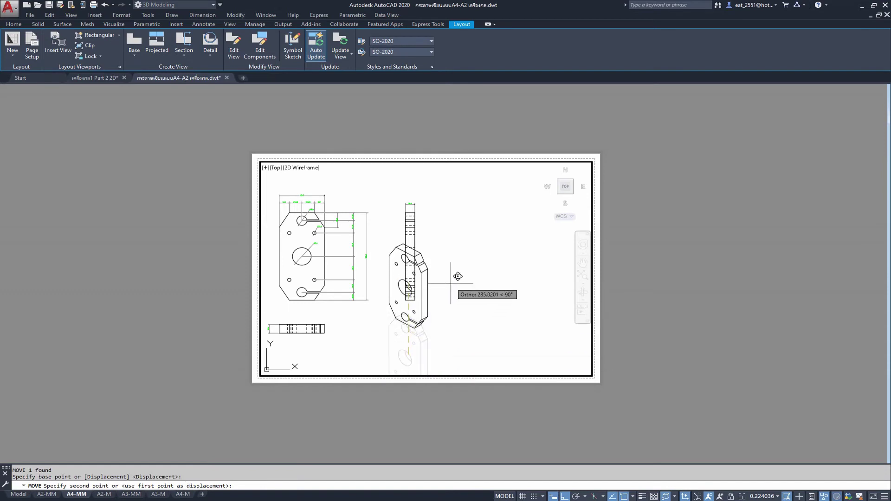
pyautogui.press('F8')
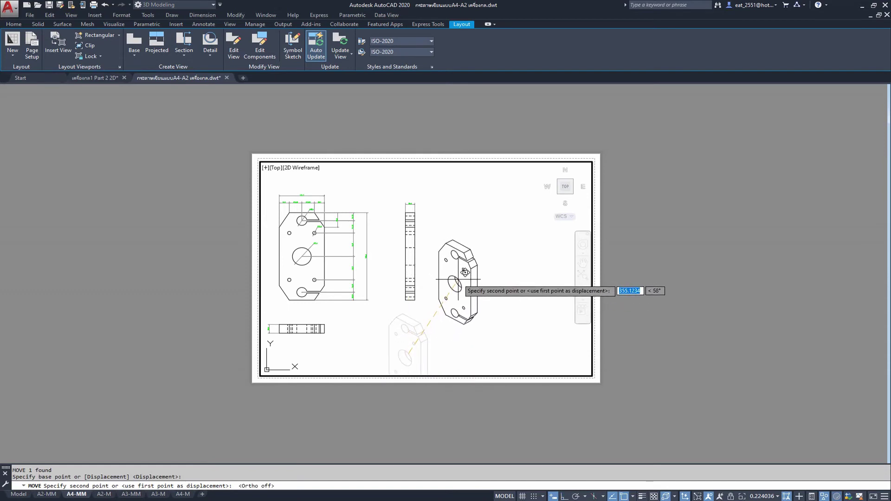
pyautogui.click(458, 279)
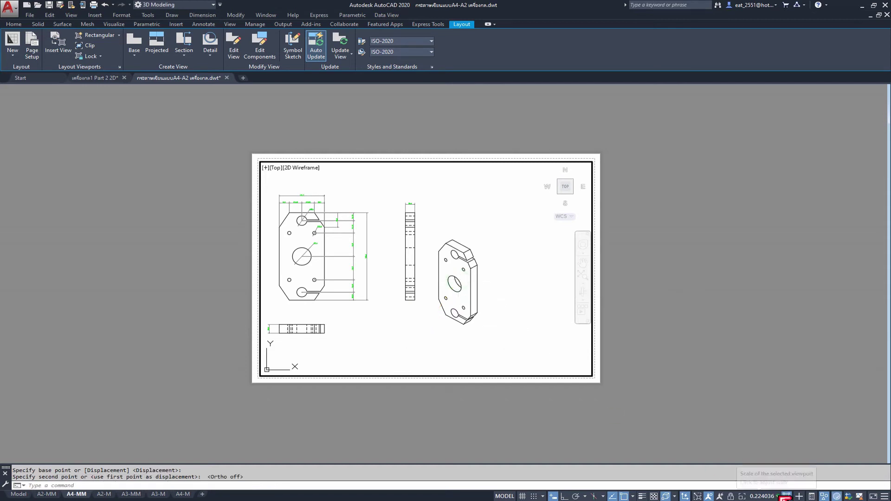
pyautogui.click(777, 496)
pyautogui.click(765, 295)
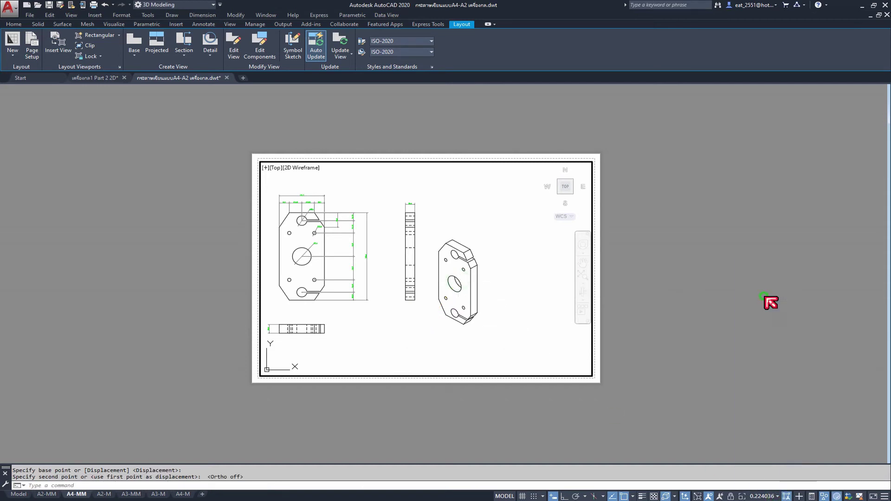
# - Settle the viewport at 1:4 after trying 1:5, fit the views, and return to paper space
pyautogui.moveTo(368, 279)
pyautogui.mouseDown(button='middle')
pyautogui.moveTo(380, 288)
pyautogui.moveTo(377, 278)
pyautogui.mouseUp(button='middle')
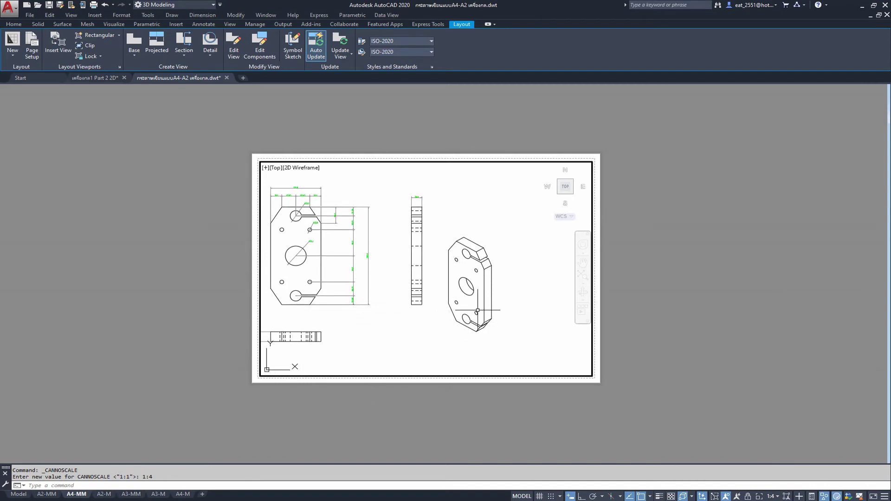
pyautogui.scroll(2, 480, 281)
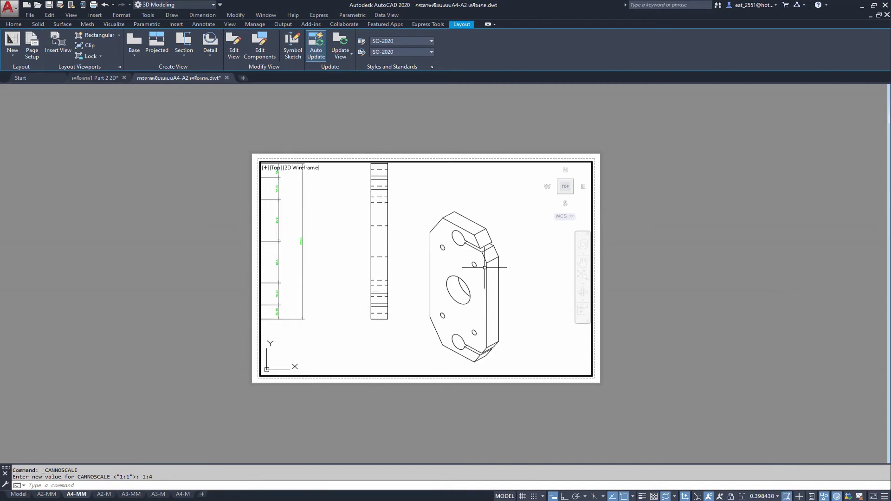
pyautogui.click(787, 496)
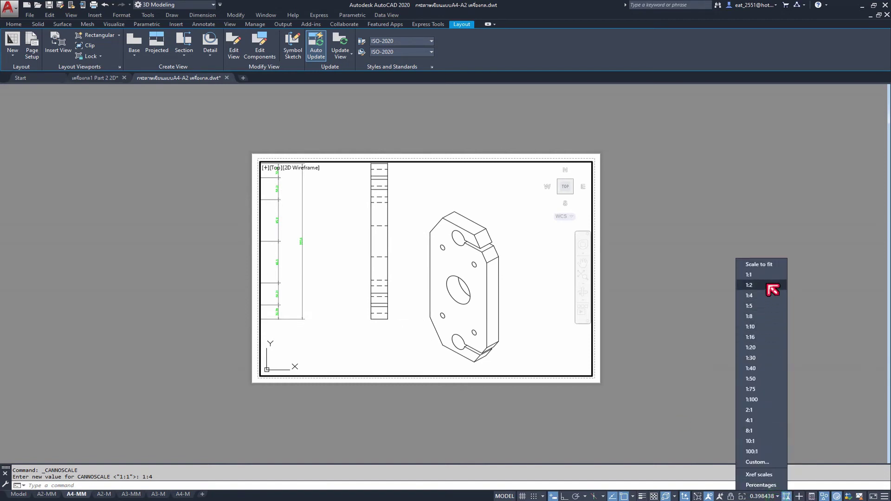
pyautogui.click(773, 314)
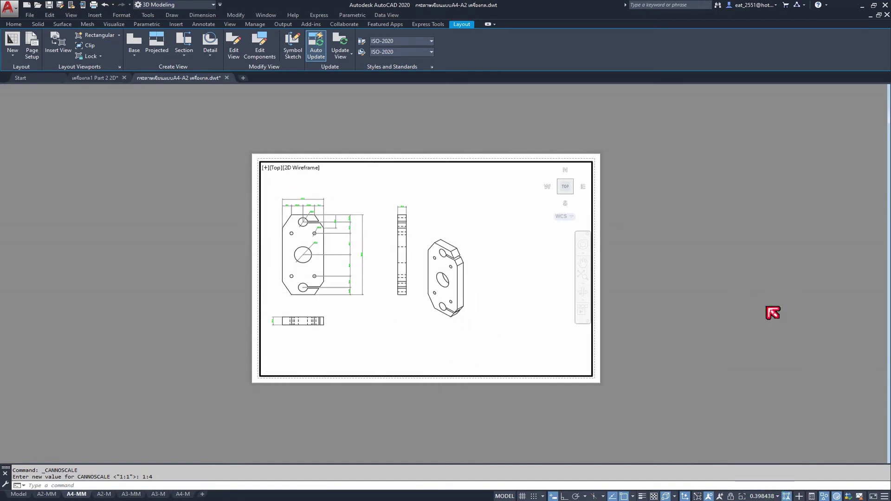
pyautogui.click(785, 498)
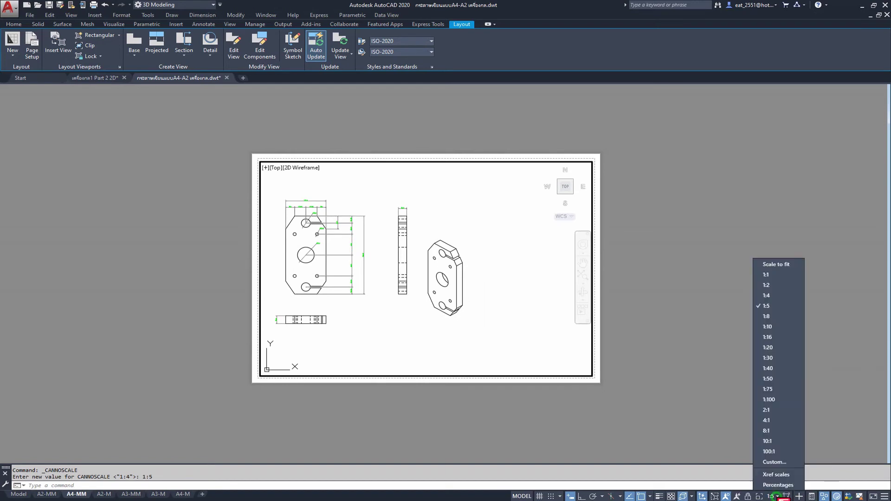
pyautogui.click(774, 301)
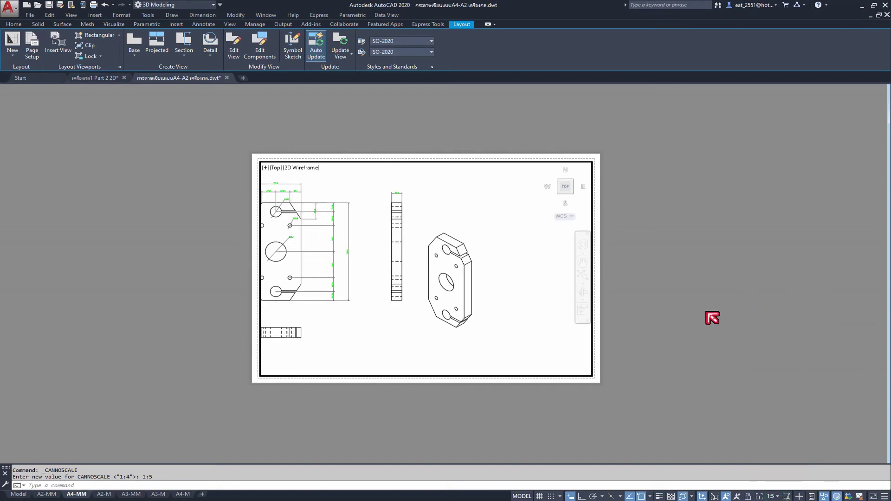
pyautogui.moveTo(426, 284); pyautogui.dragTo(434, 305, button='middle')
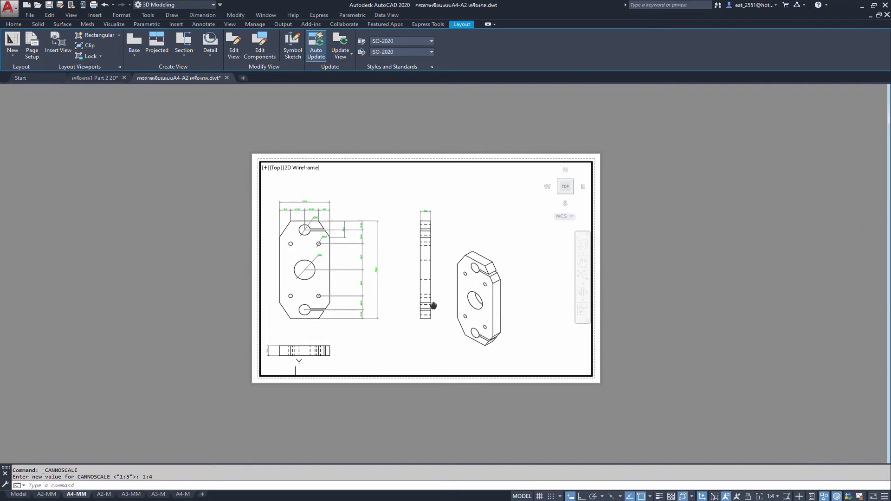
pyautogui.doubleClick(697, 287)
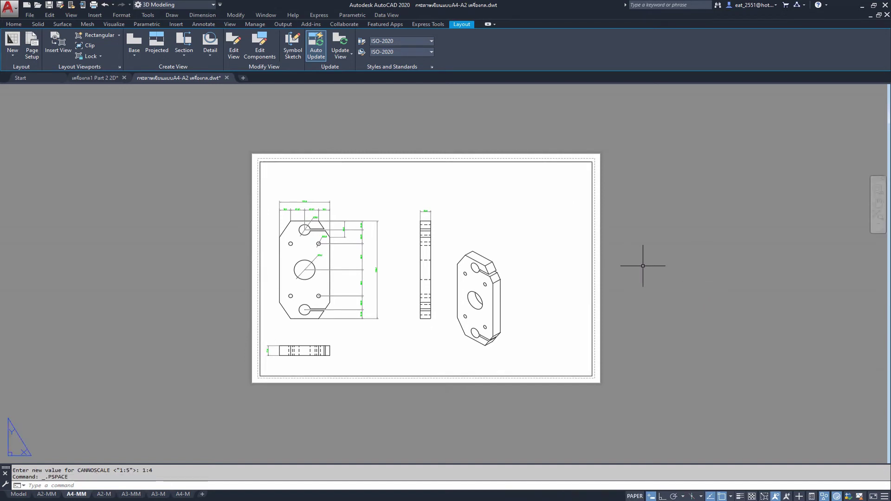
# - Draw a second rectangular viewport at the sheet's upper right and activate it
pyautogui.click(100, 37)
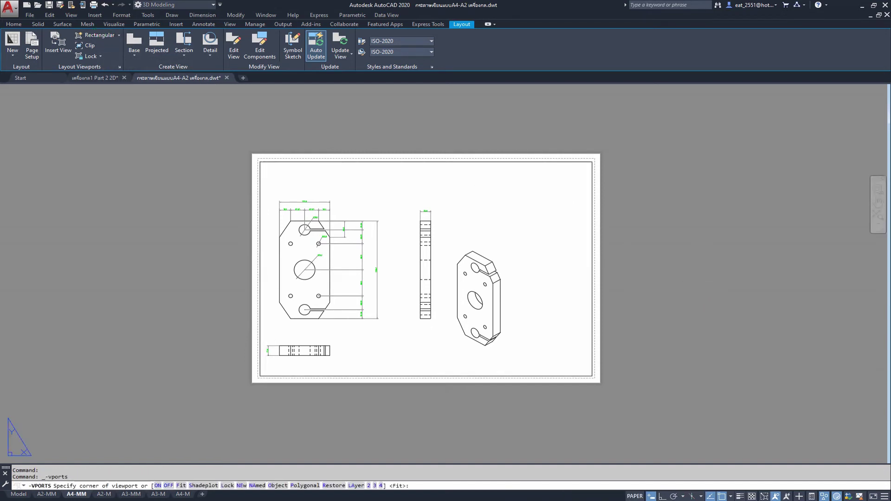
pyautogui.click(512, 189)
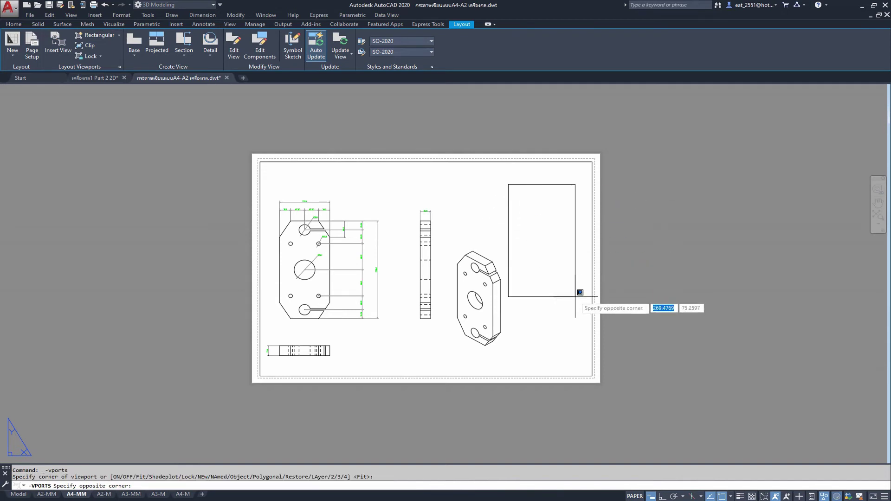
pyautogui.click(585, 311)
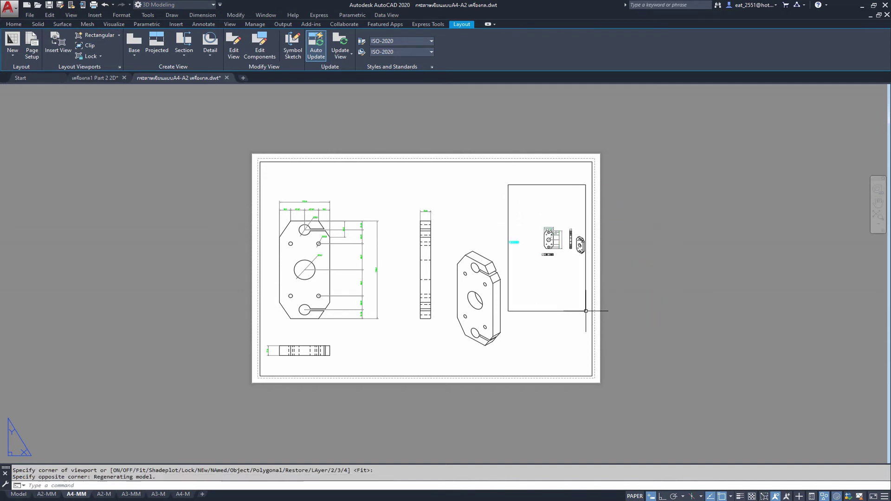
pyautogui.doubleClick(532, 209)
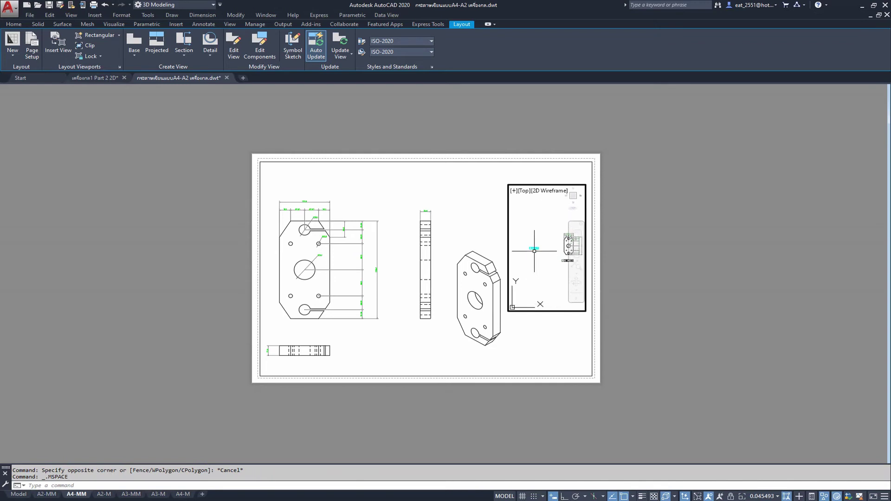
pyautogui.scroll(6, 534, 250)
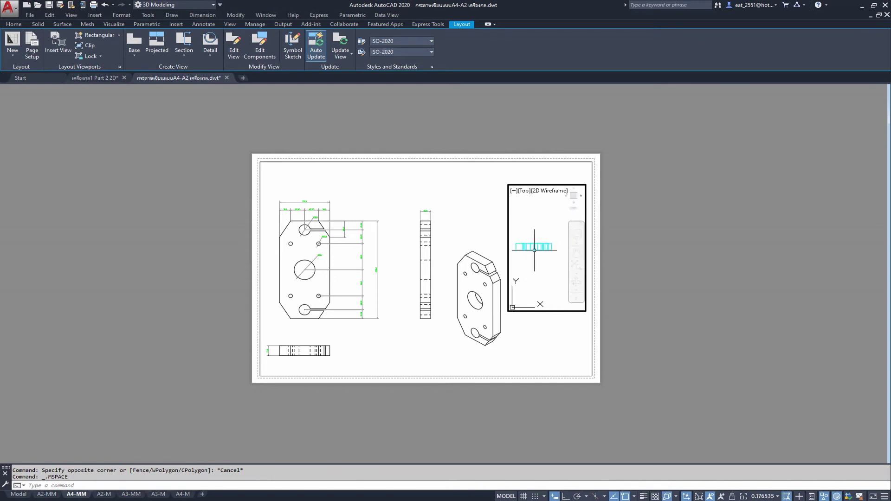
# - Orient the new viewport to SE Isometric and centre the part within it
pyautogui.click(527, 193)
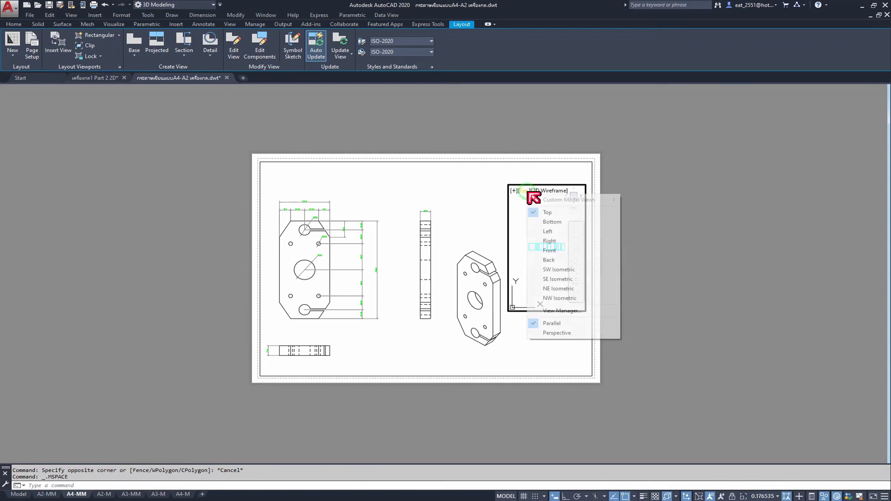
pyautogui.click(562, 290)
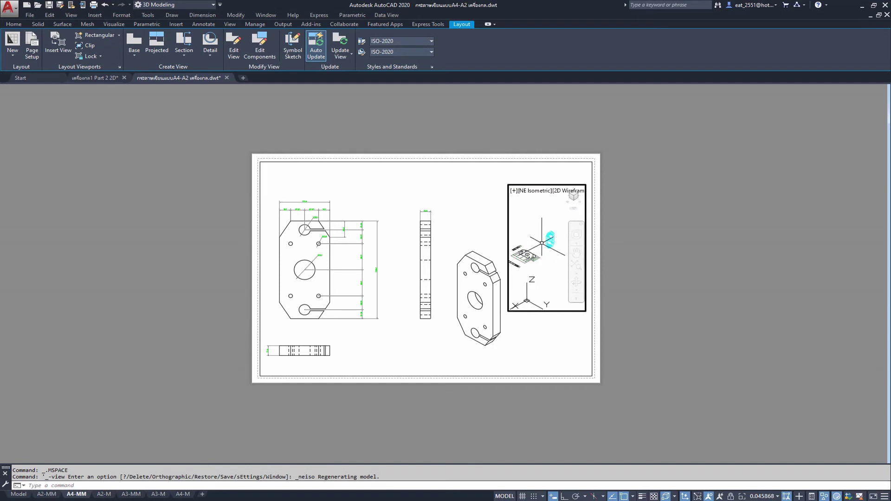
pyautogui.click(536, 191)
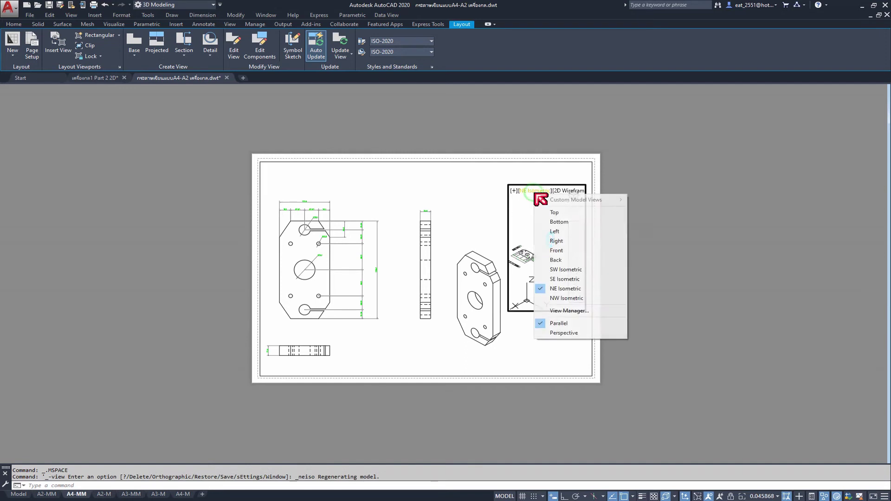
pyautogui.click(563, 279)
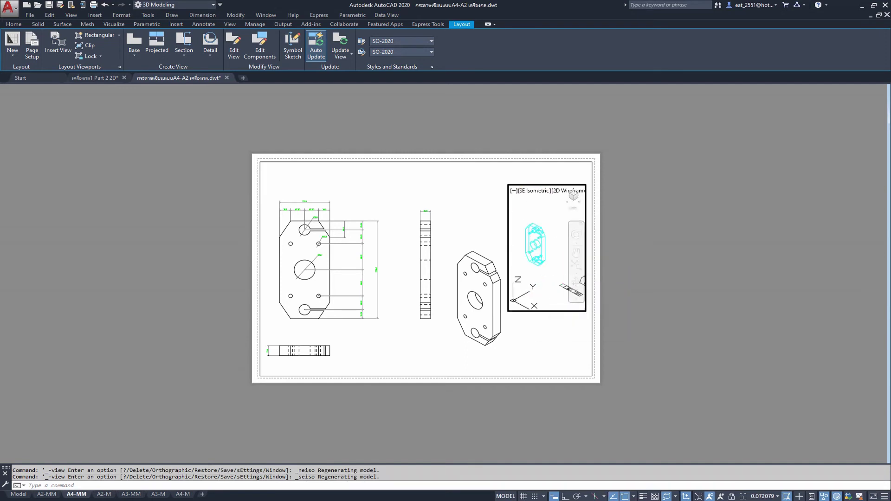
pyautogui.moveTo(532, 242); pyautogui.dragTo(548, 251, button='middle')
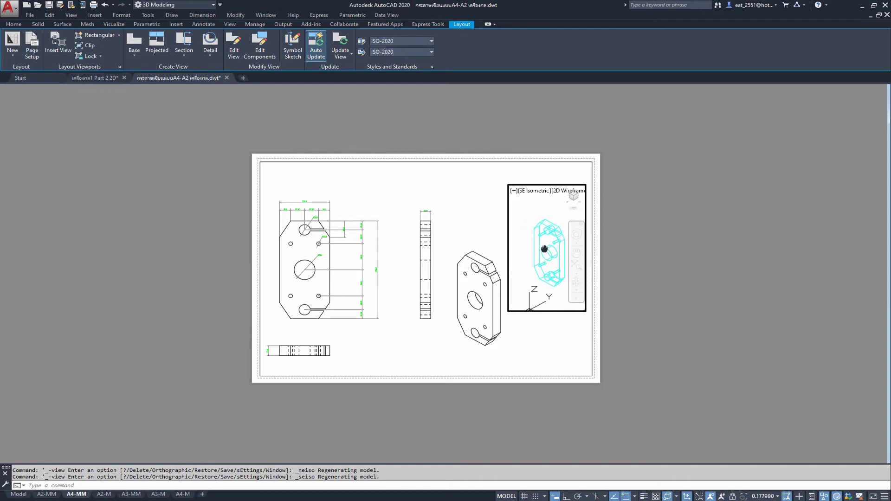
# - Shade the viewport Realistic at 1:4 scale and return to paper space
pyautogui.click(563, 197)
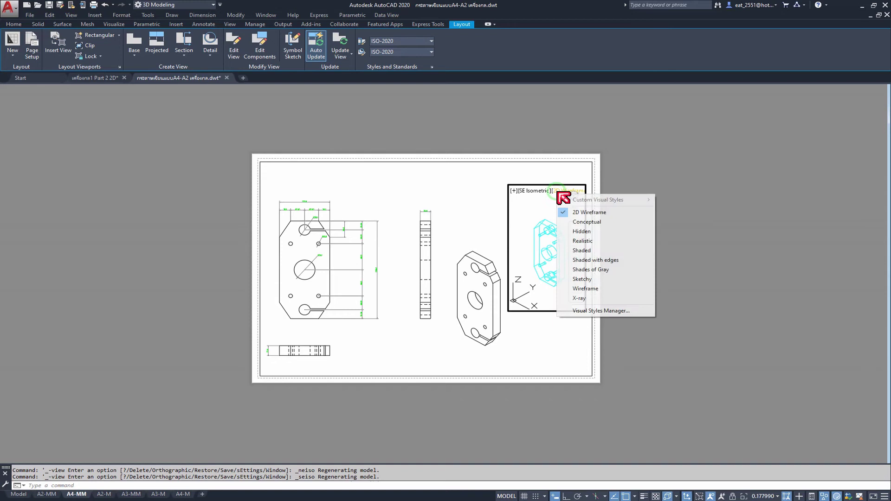
pyautogui.click(592, 242)
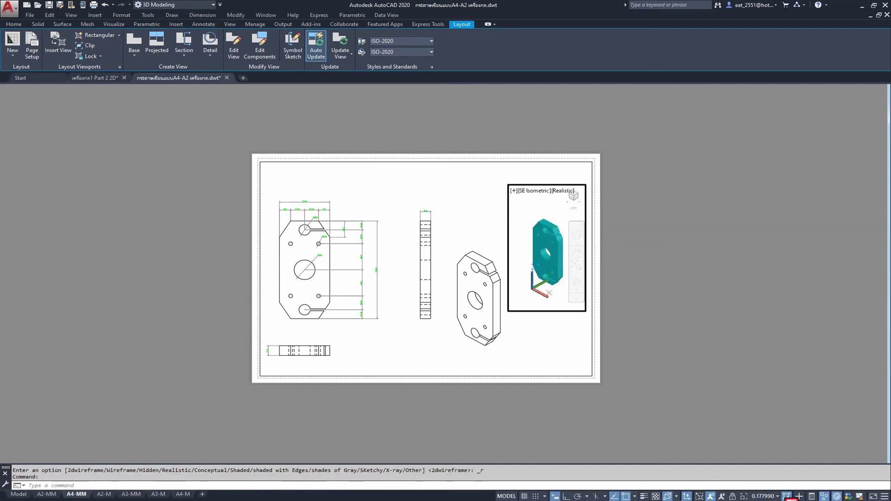
pyautogui.click(787, 497)
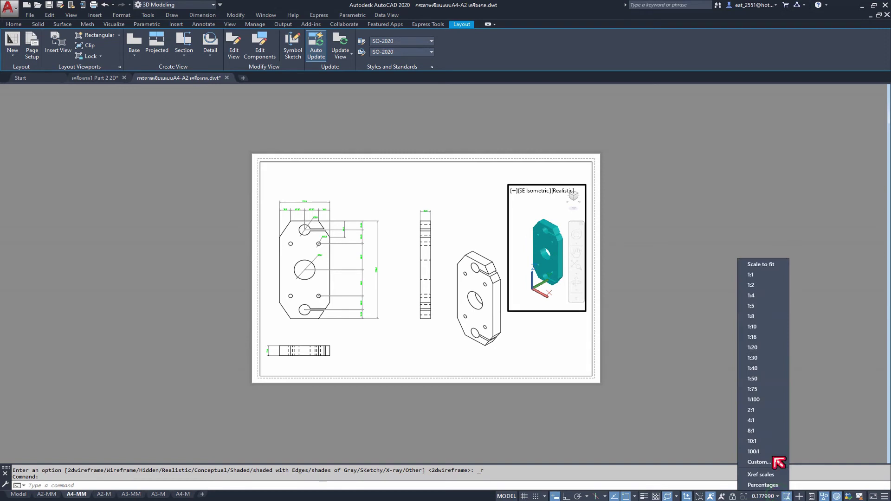
pyautogui.click(766, 296)
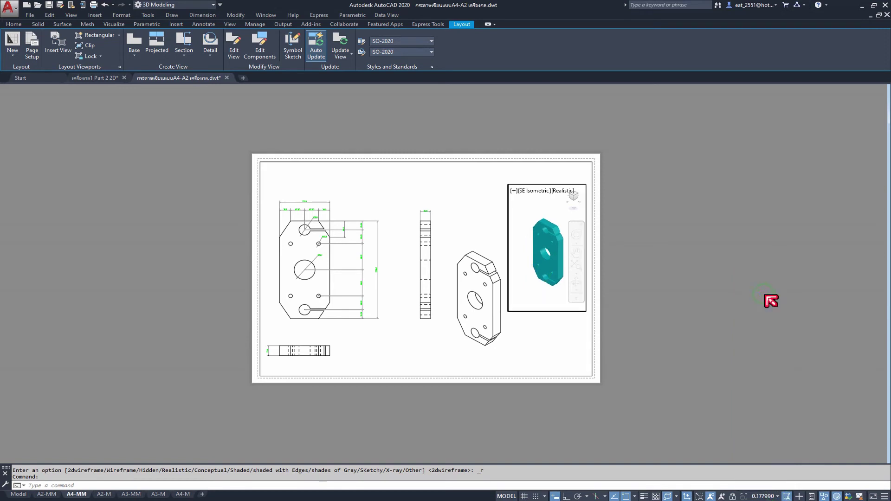
pyautogui.doubleClick(702, 326)
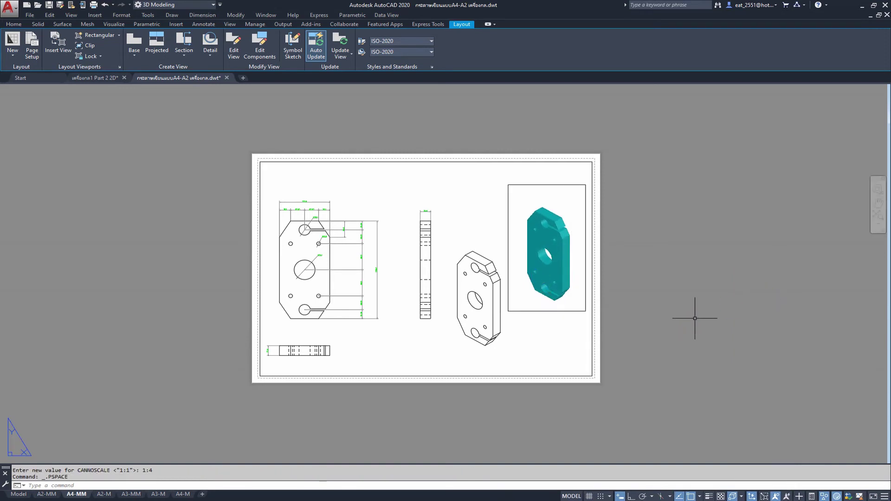
# - Put the isometric viewport's frame on the DEFPOINTS layer, then bring up the Plot dialog
pyautogui.click(562, 185)
pyautogui.click(13, 24)
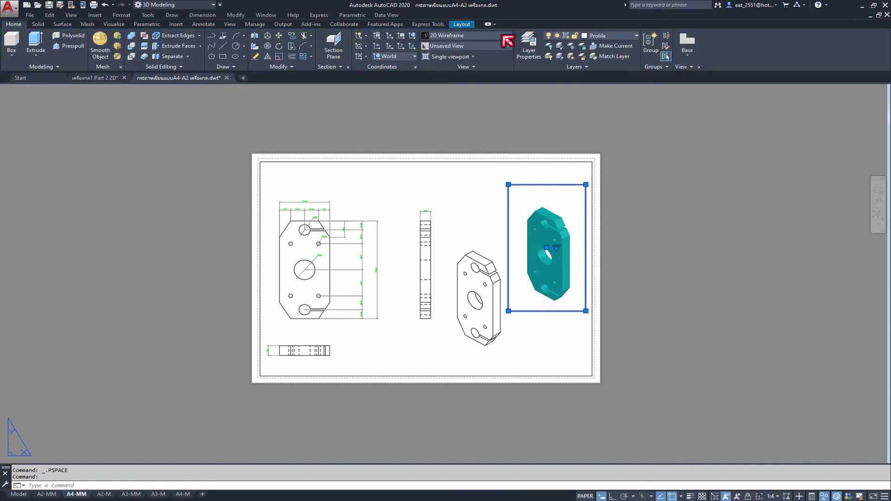
pyautogui.click(624, 37)
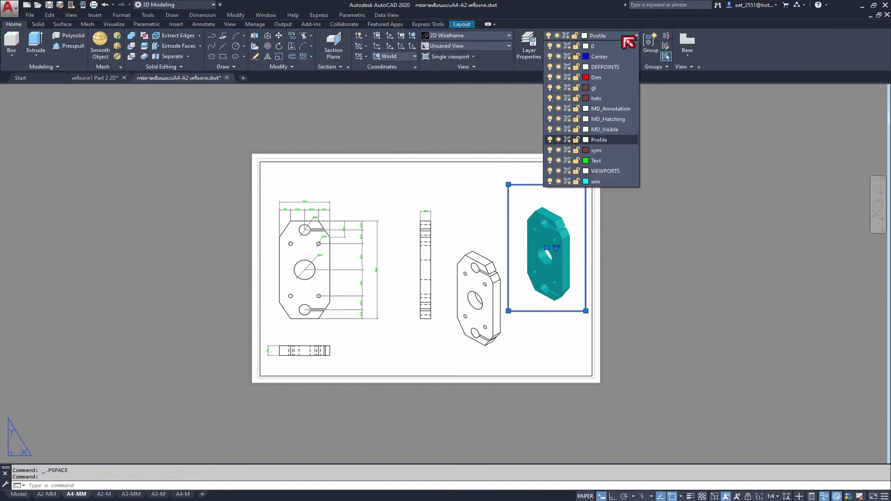
pyautogui.click(627, 71)
pyautogui.press('Escape')
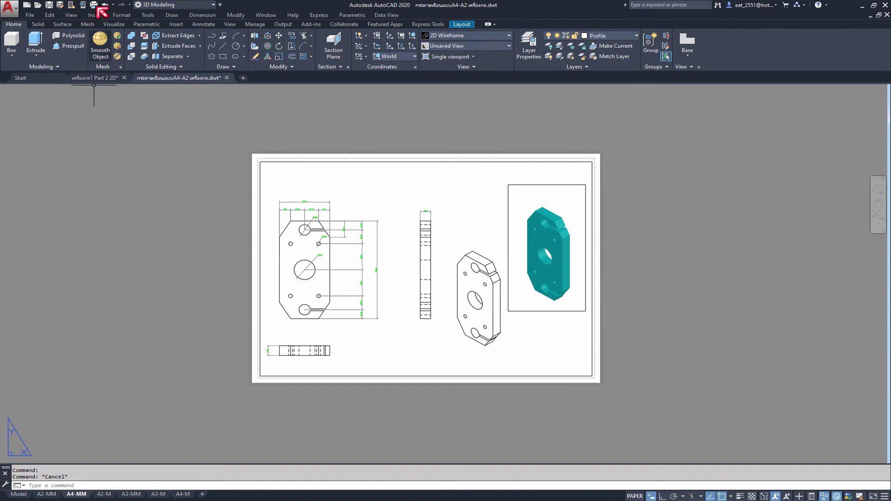
pyautogui.hotkey('ctrl', 'p')
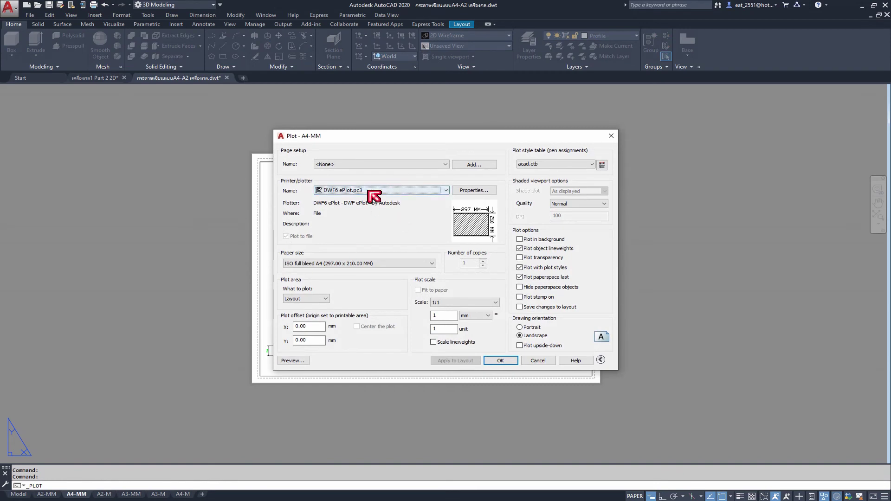
# - Preview the sheet, then set the plotter to DWG To PDF.pc3 and apply it to the layout
pyautogui.click(292, 361)
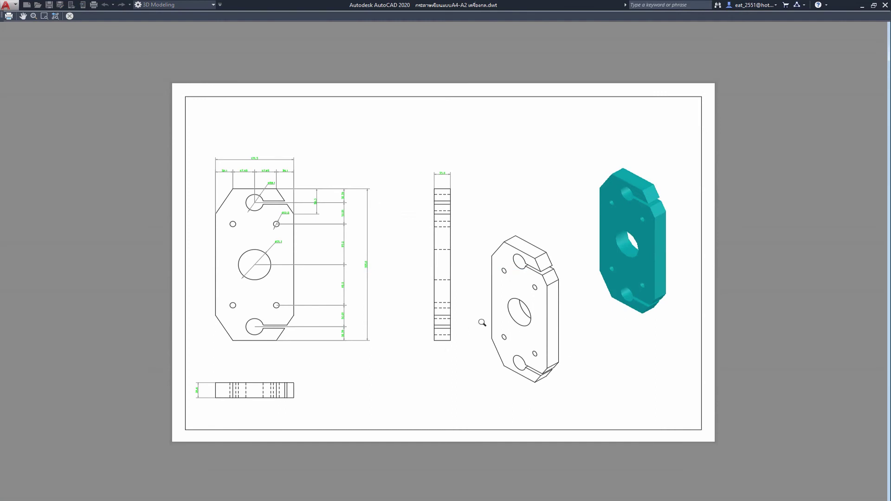
pyautogui.rightClick(399, 274)
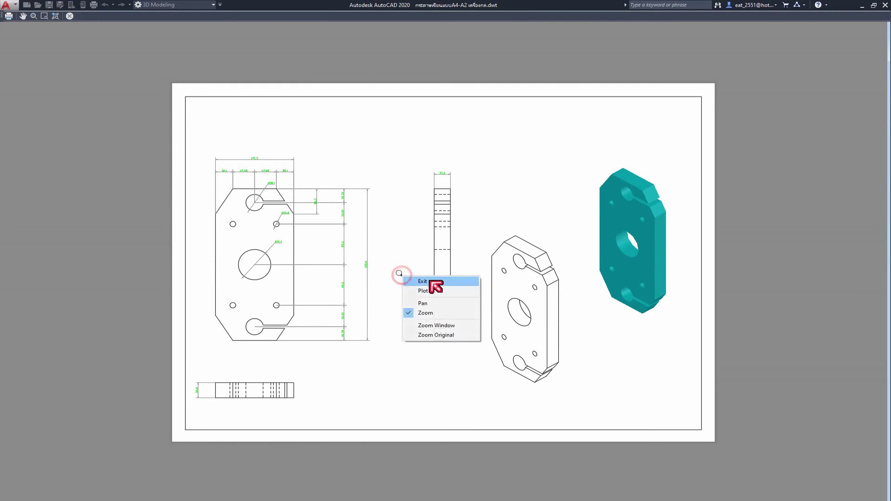
pyautogui.click(420, 281)
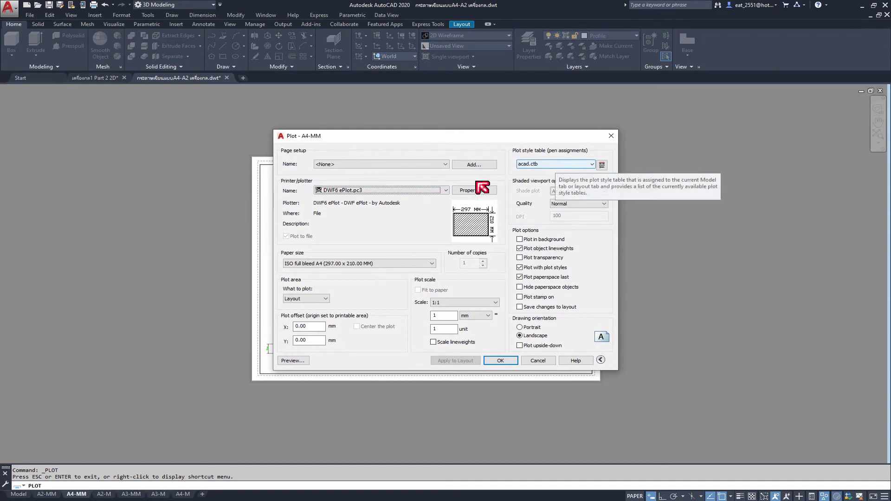
pyautogui.click(446, 190)
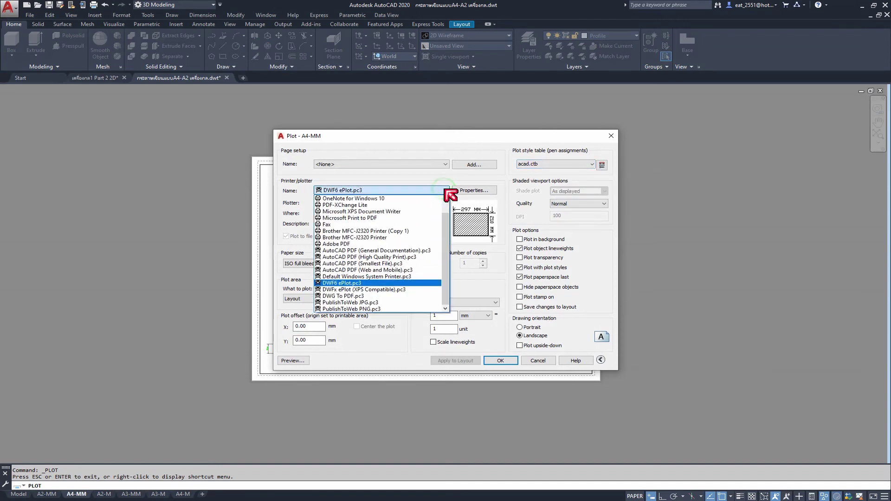
pyautogui.click(364, 296)
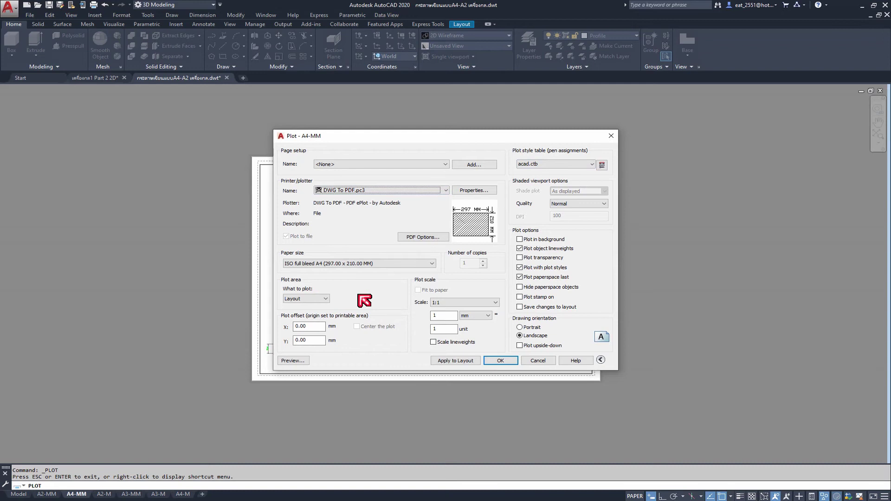
pyautogui.click(451, 361)
# - Preview the PDF plot again and close the Plot dialog
pyautogui.click(308, 361)
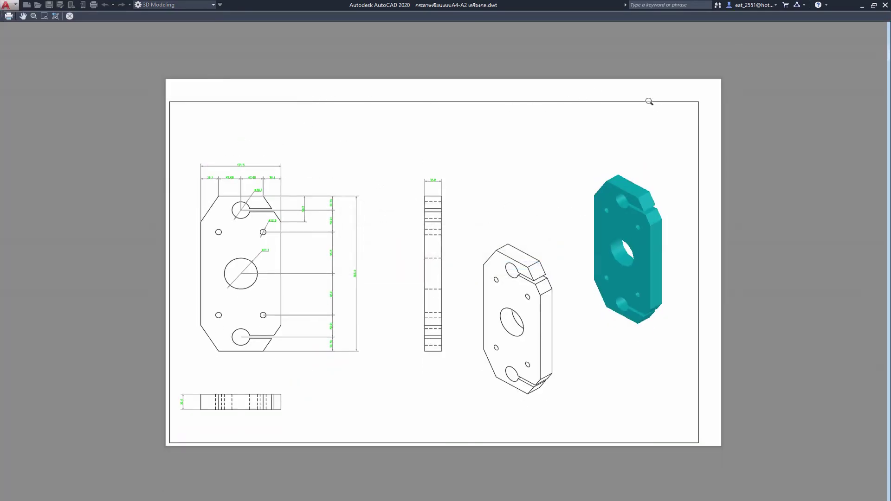
pyautogui.rightClick(408, 175)
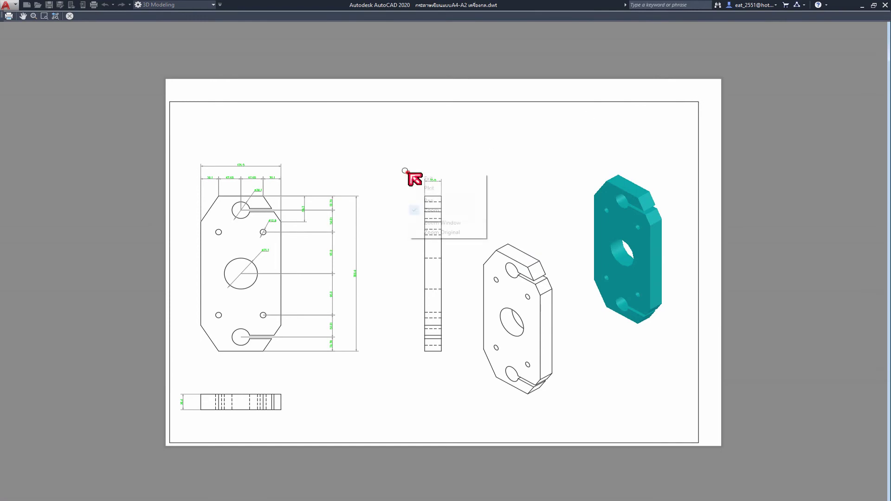
pyautogui.click(439, 185)
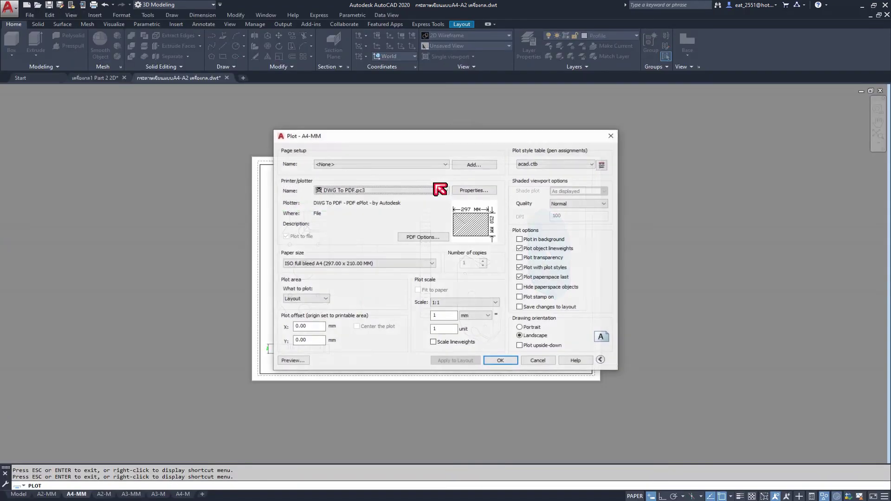
pyautogui.click(613, 134)
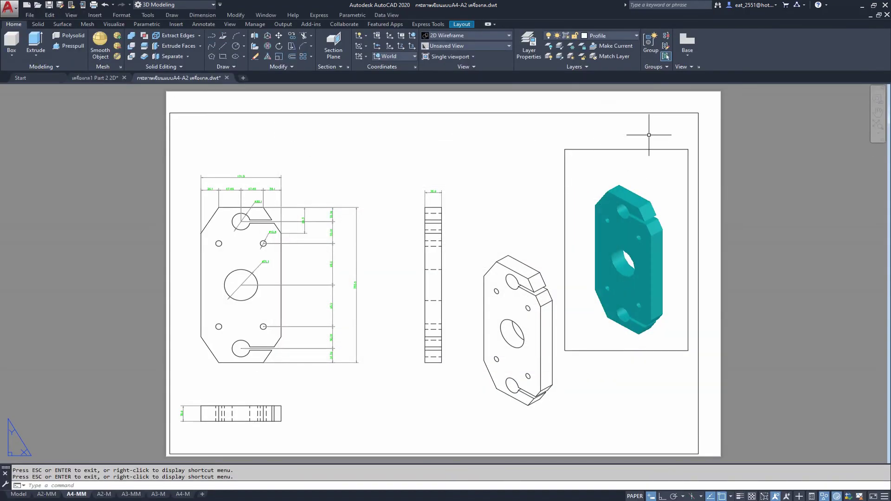
# - Stretch the main viewport's top-right grip out to the sheet's top-right corner
pyautogui.click(650, 114)
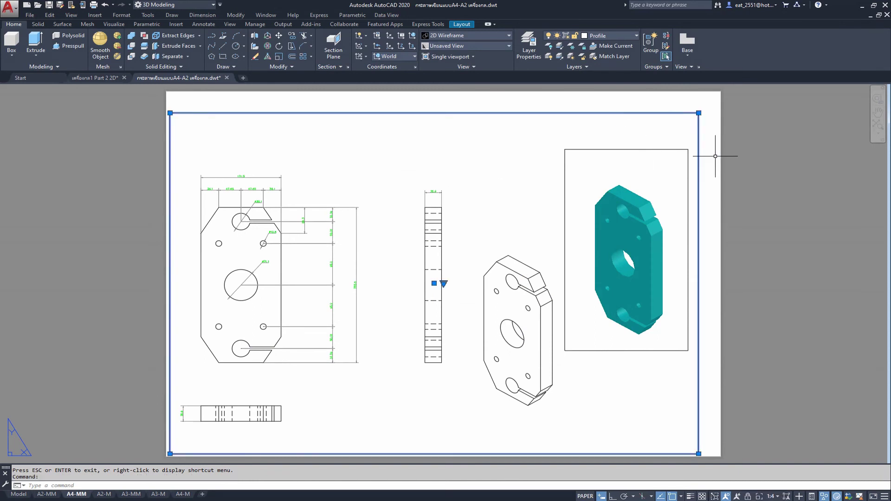
pyautogui.moveTo(676, 149); pyautogui.dragTo(607, 182, button='middle')
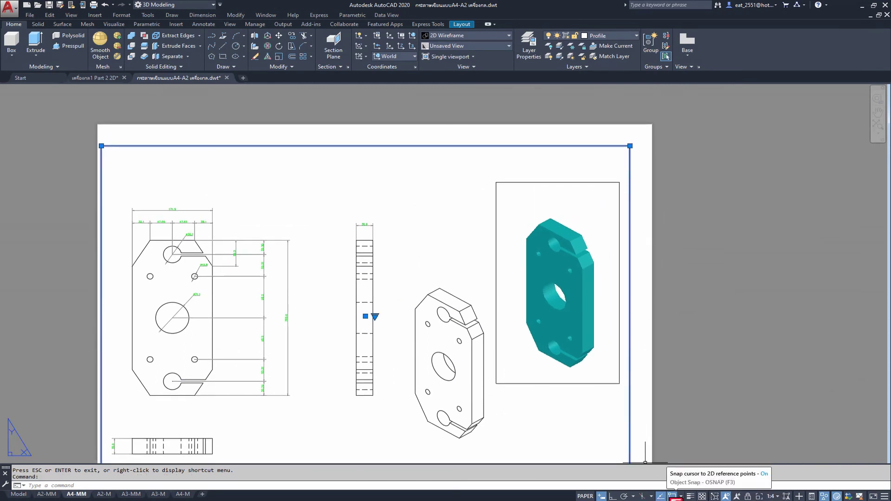
pyautogui.click(630, 146)
pyautogui.click(630, 145)
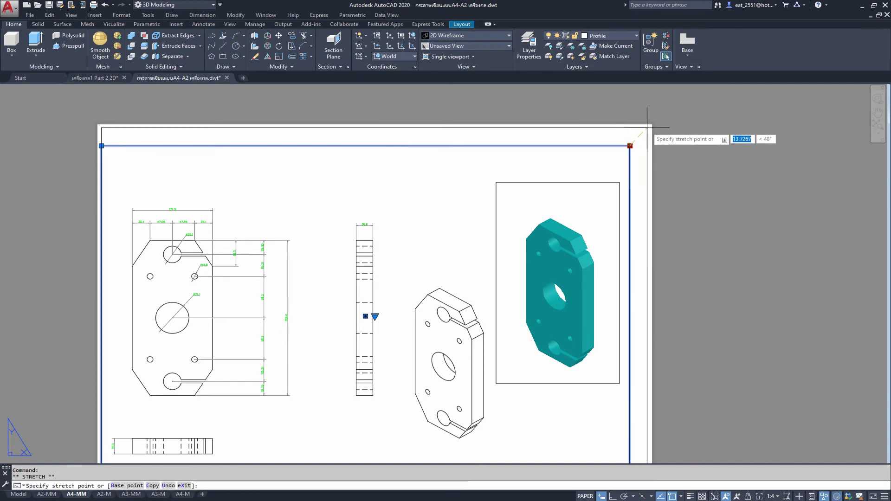
pyautogui.click(646, 127)
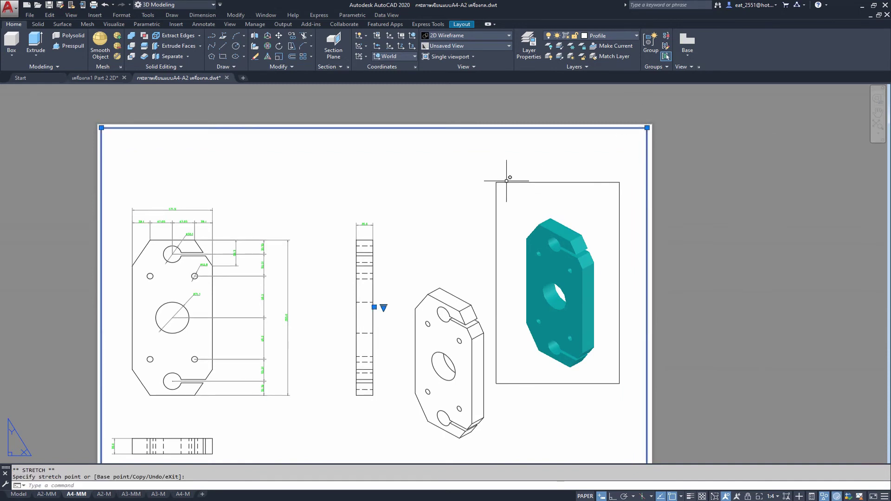
pyautogui.press('Escape')
pyautogui.scroll(-2, 478, 262)
pyautogui.scroll(-1, 474, 278)
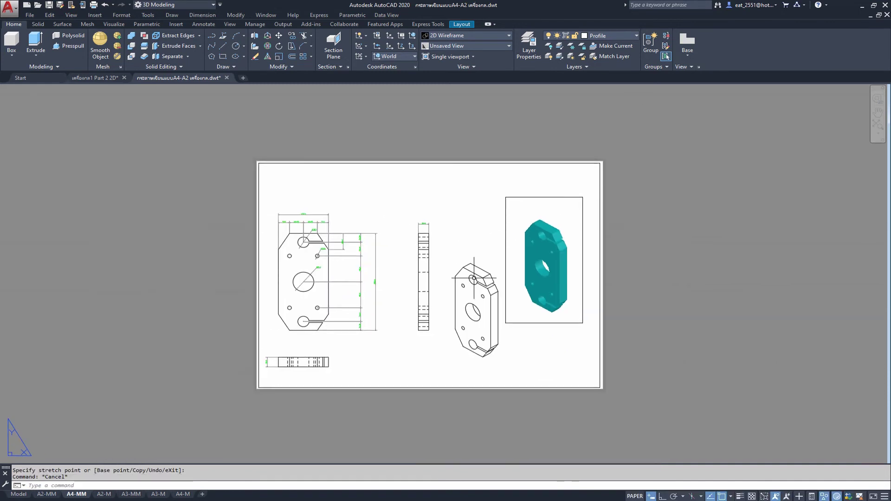
# - Reopen the plot settings, preview the sheet and send it to plot
pyautogui.click(93, 4)
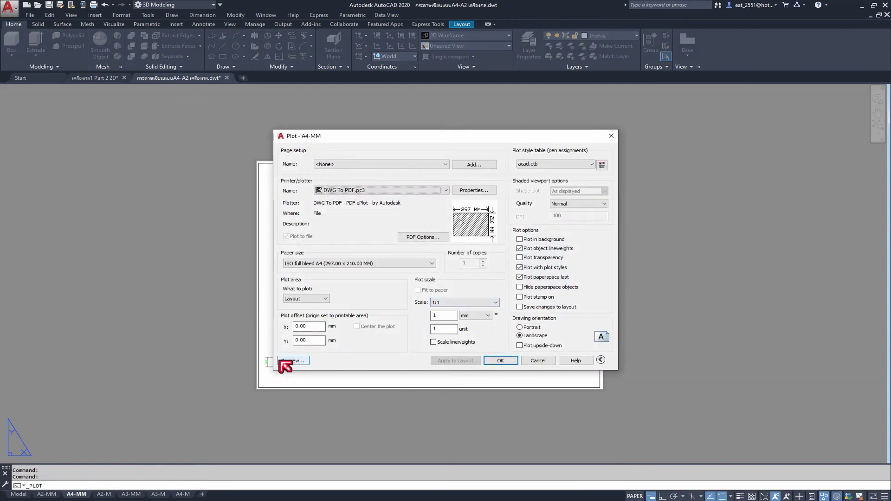
pyautogui.click(288, 360)
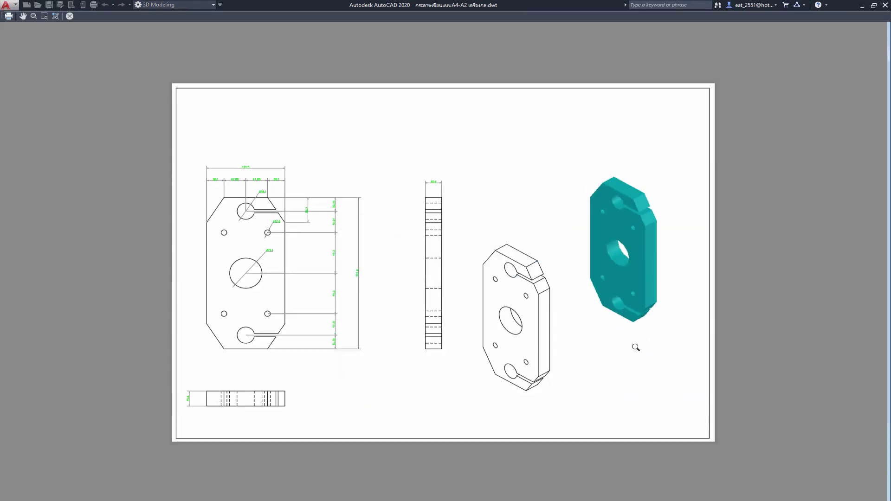
pyautogui.rightClick(463, 282)
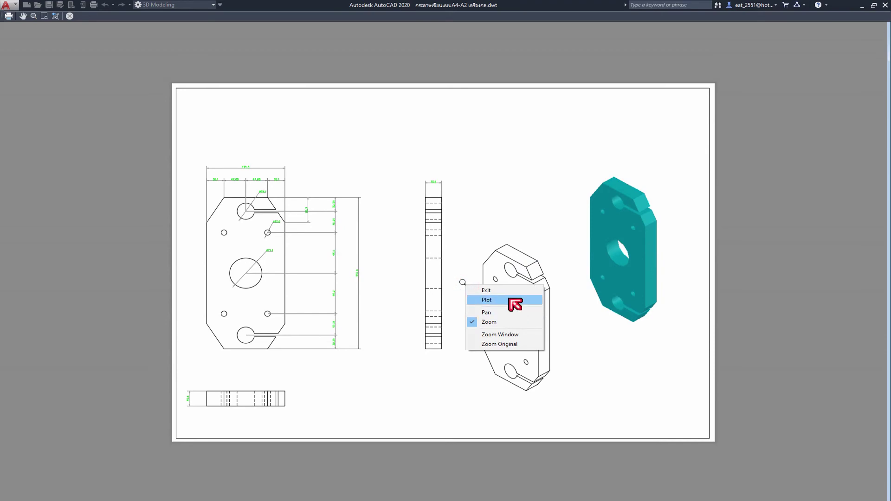
pyautogui.click(509, 296)
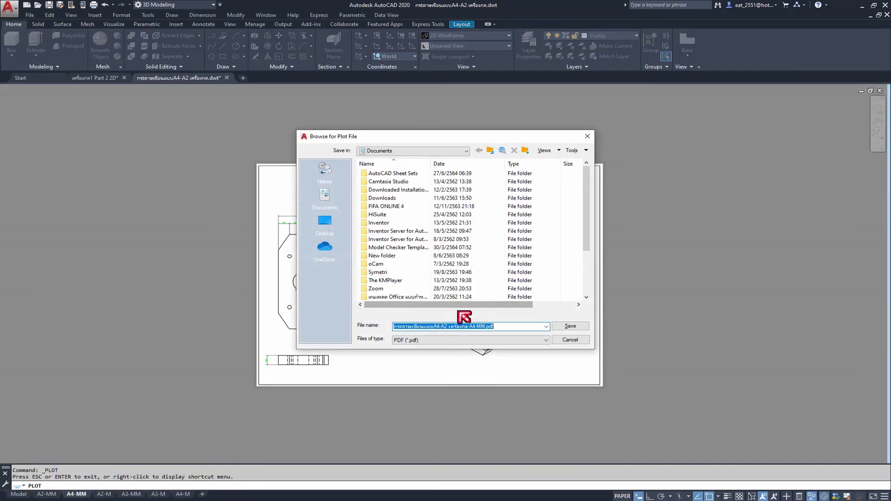
# - Save the plotted PDF to Local Disk (F:) > AutoCAD 2020 > Part 2
pyautogui.click(462, 151)
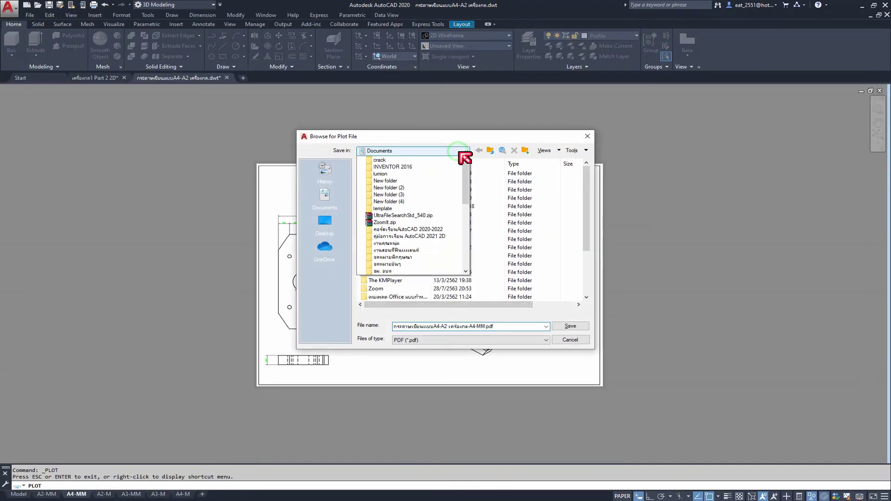
pyautogui.click(423, 167)
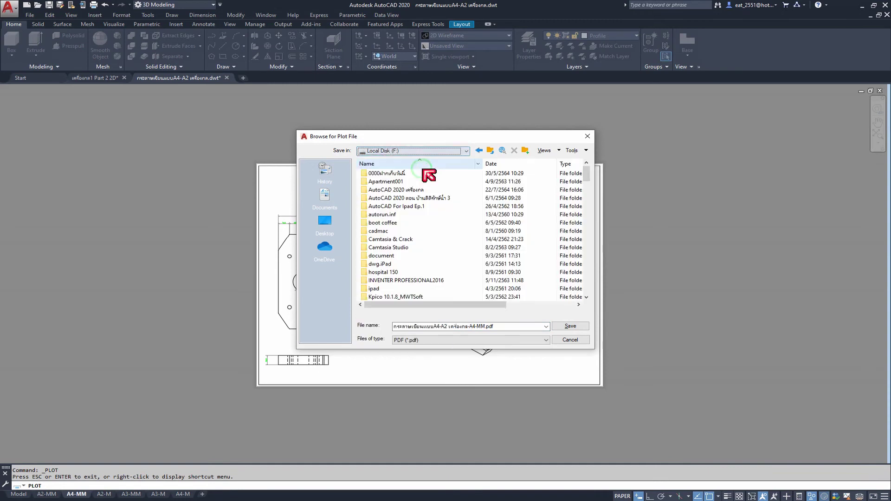
pyautogui.doubleClick(410, 192)
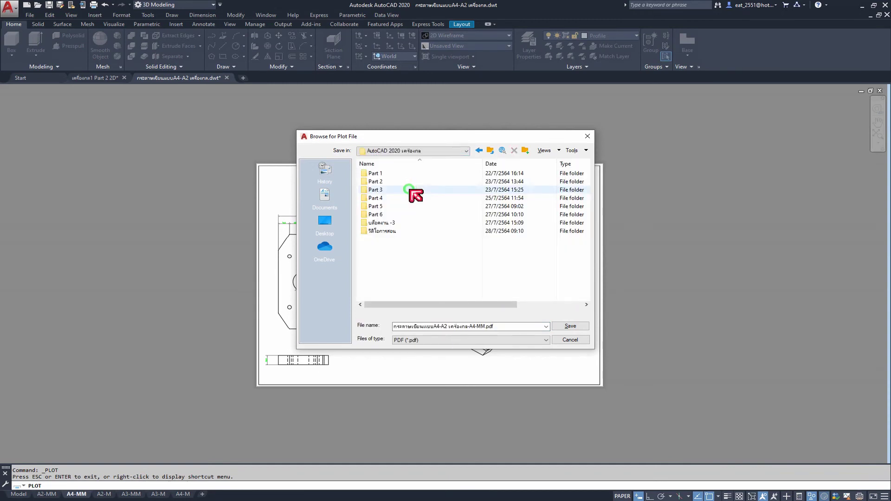
pyautogui.click(387, 182)
pyautogui.doubleClick(386, 182)
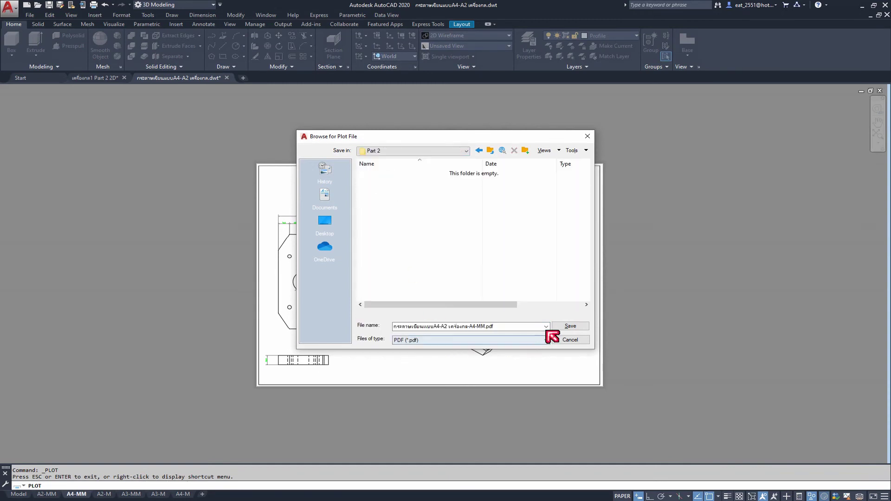
pyautogui.click(572, 328)
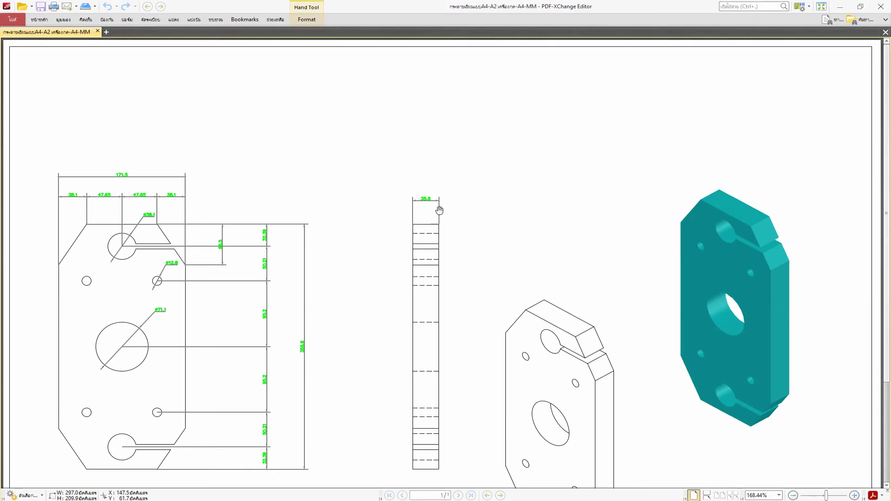
# - Scroll through the plotted PDF's views, then close the document and PDF-XChange Editor
pyautogui.scroll(-3, 439, 211)
pyautogui.scroll(-3, 397, 297)
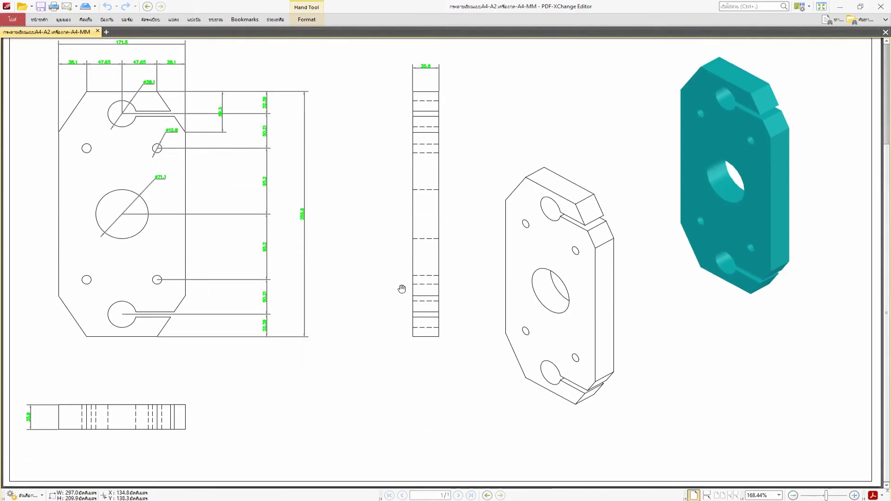
pyautogui.scroll(5, 510, 312)
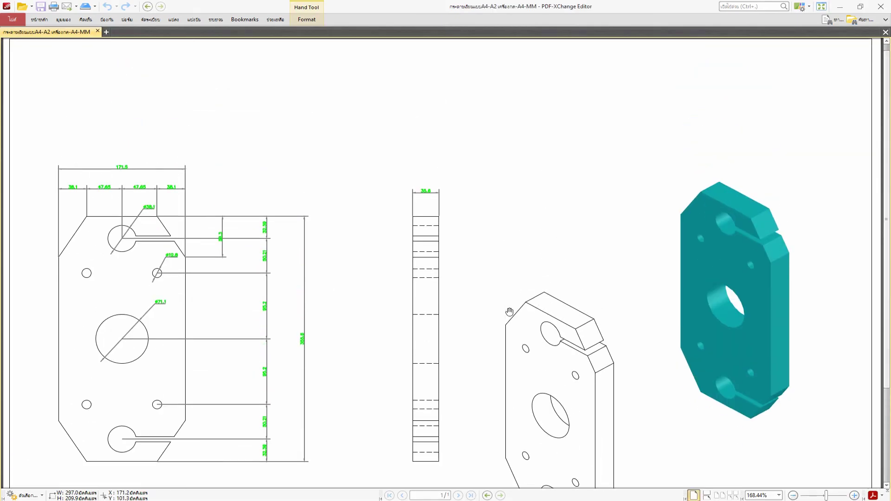
pyautogui.scroll(-4, 494, 310)
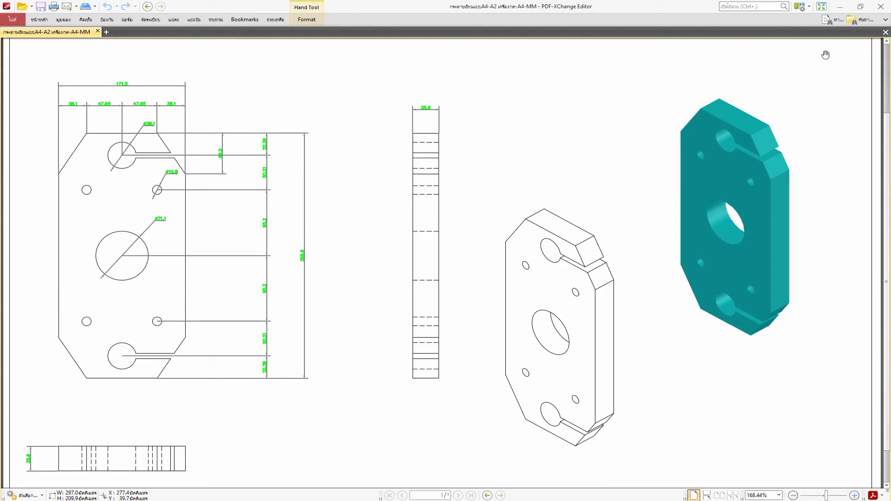
pyautogui.click(885, 32)
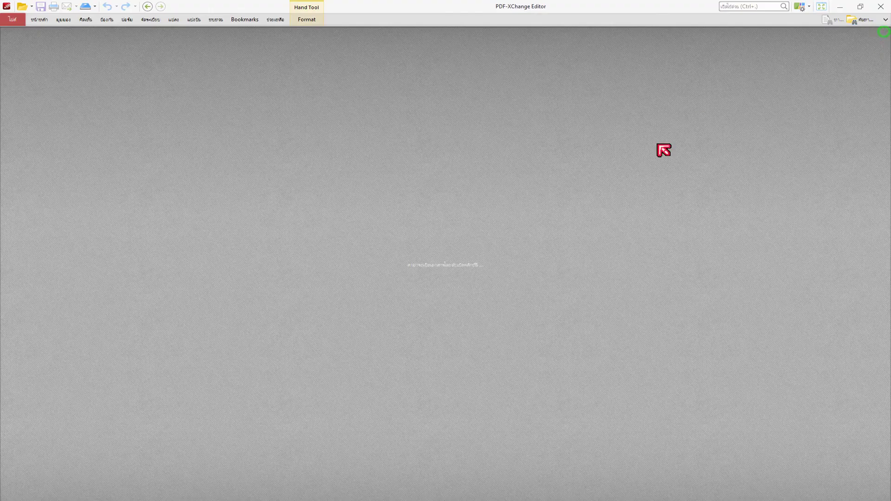
pyautogui.click(884, 6)
# - Make a copy of the A4-MM layout and delete the A2-M layout
pyautogui.scroll(1, 381, 310)
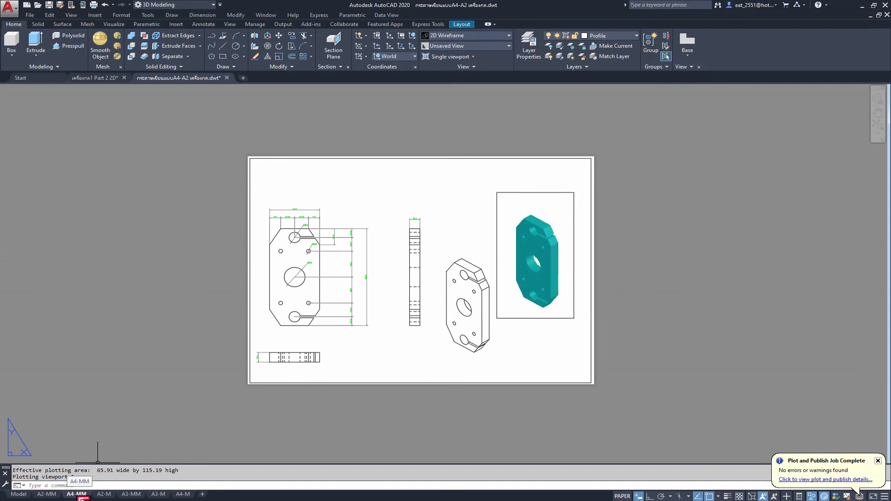
pyautogui.moveTo(83, 495); pyautogui.dragTo(111, 496)
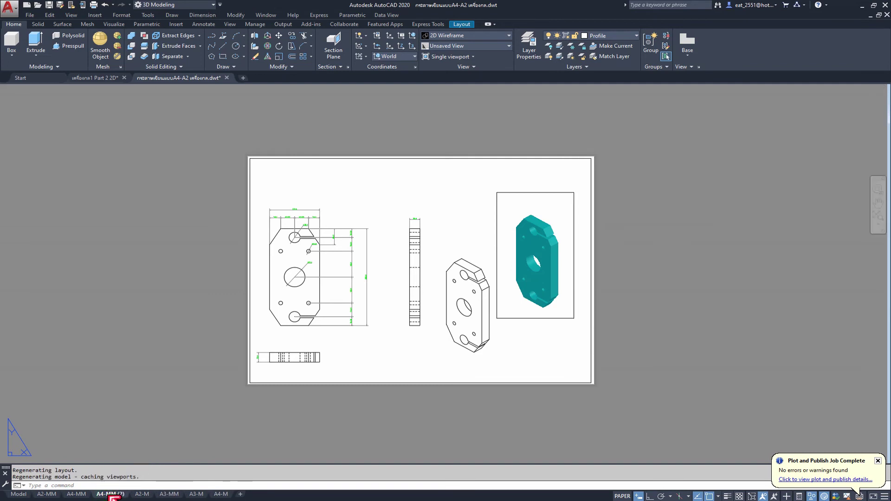
pyautogui.moveTo(142, 495)
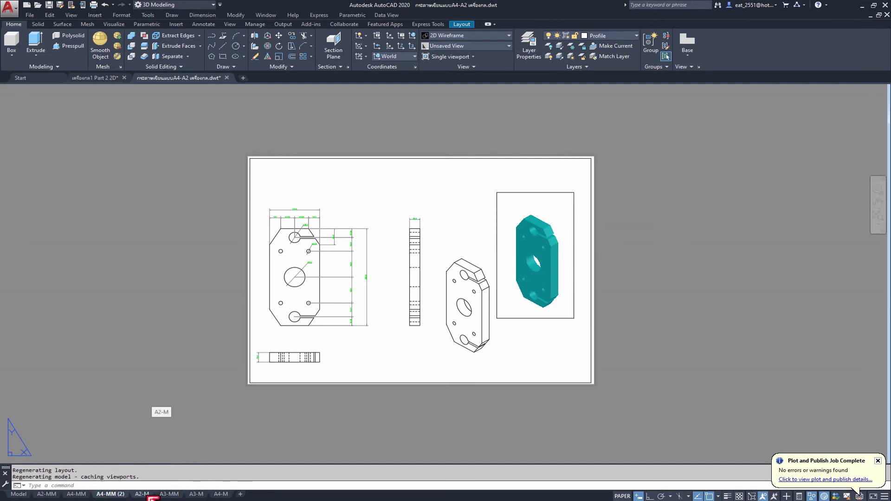
pyautogui.rightClick(147, 496)
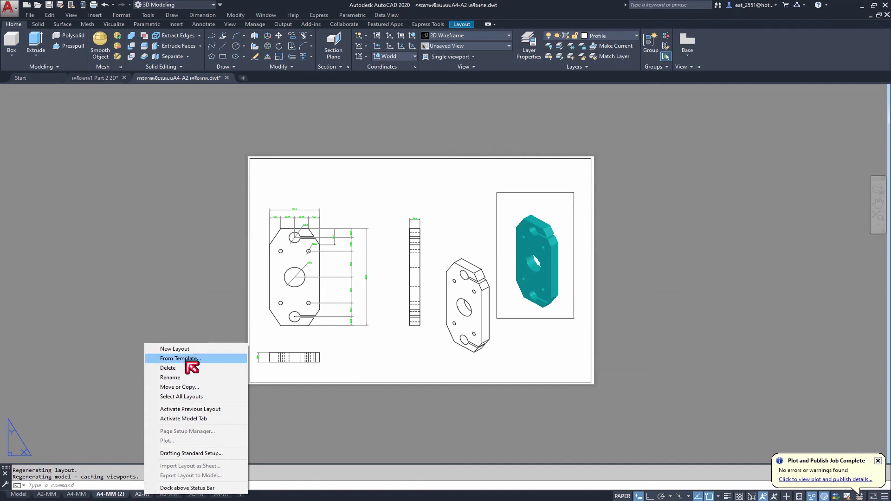
pyautogui.click(188, 367)
pyautogui.click(470, 286)
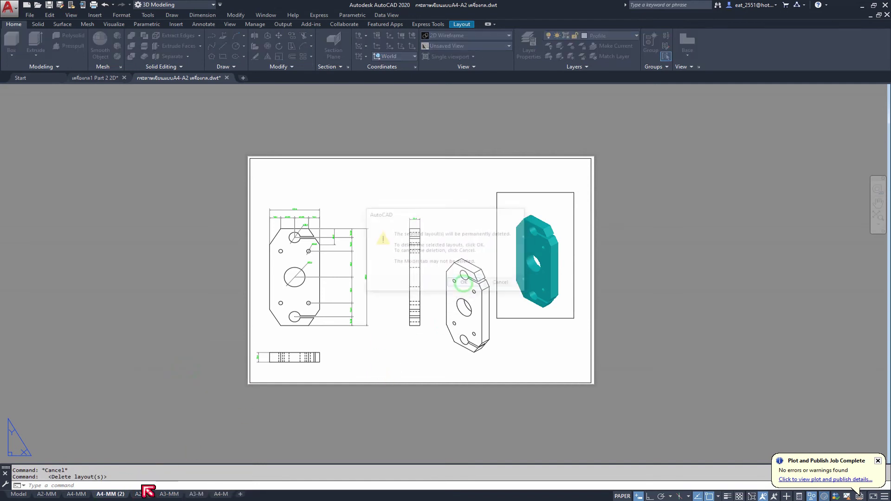
# - Delete the A3-M and A4-M layouts
pyautogui.rightClick(156, 495)
pyautogui.click(177, 495)
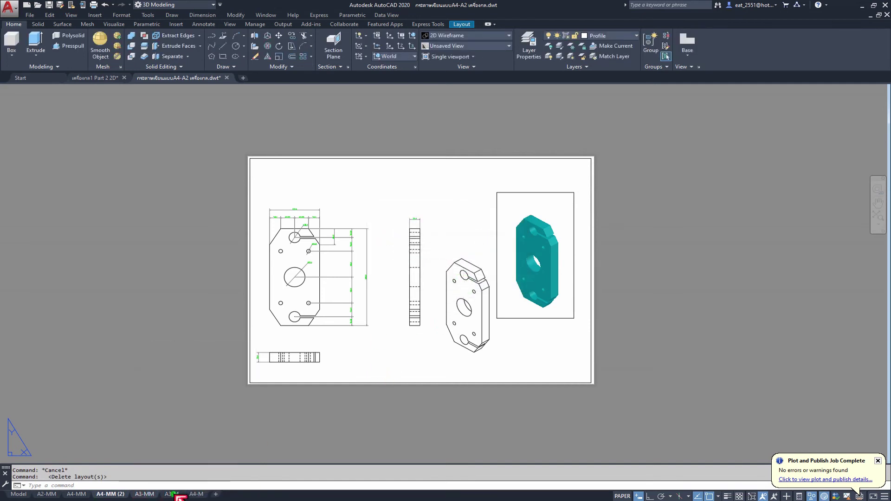
pyautogui.rightClick(179, 496)
pyautogui.click(223, 369)
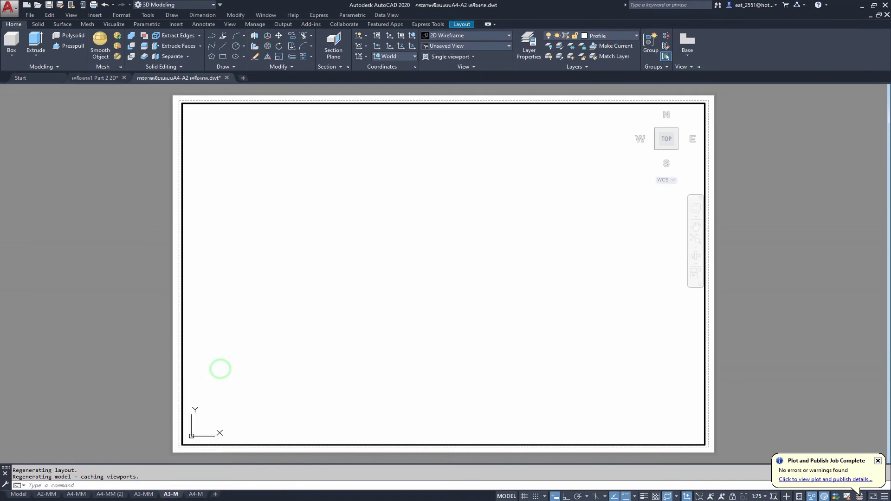
pyautogui.click(468, 284)
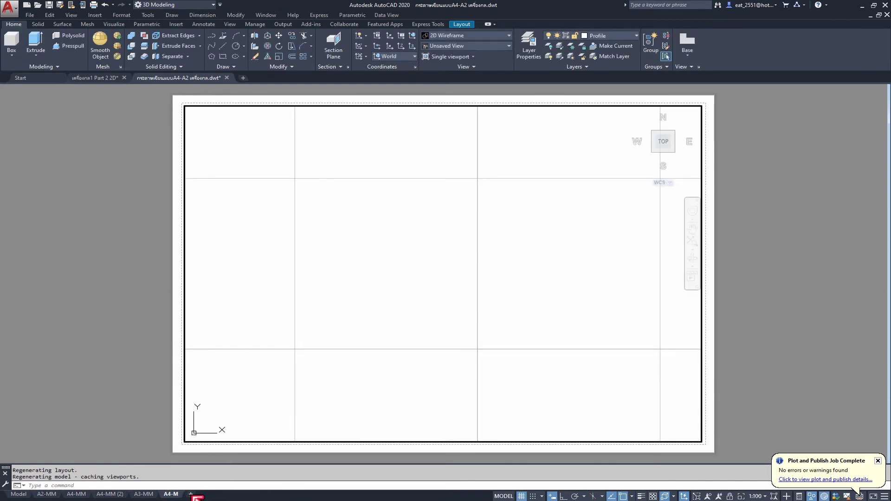
pyautogui.rightClick(172, 495)
pyautogui.click(233, 370)
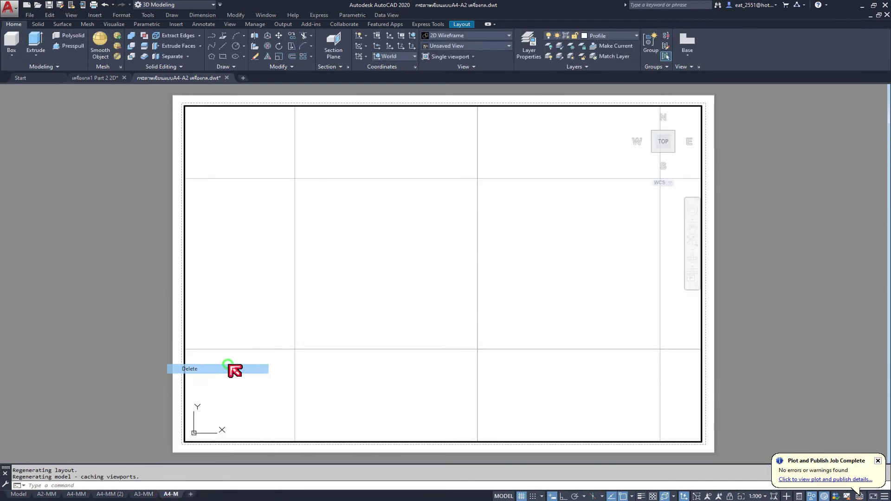
pyautogui.click(464, 284)
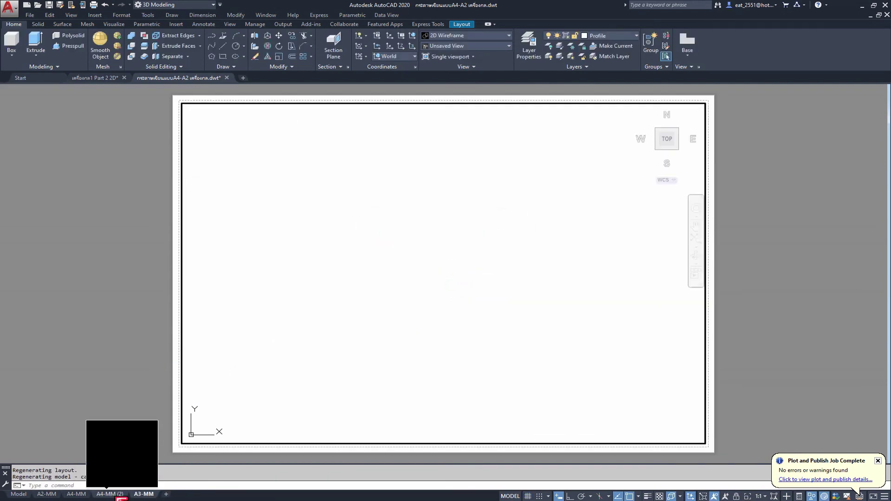
# - Erase both viewports from the A4-MM (2) layout, leaving a blank sheet
pyautogui.click(110, 494)
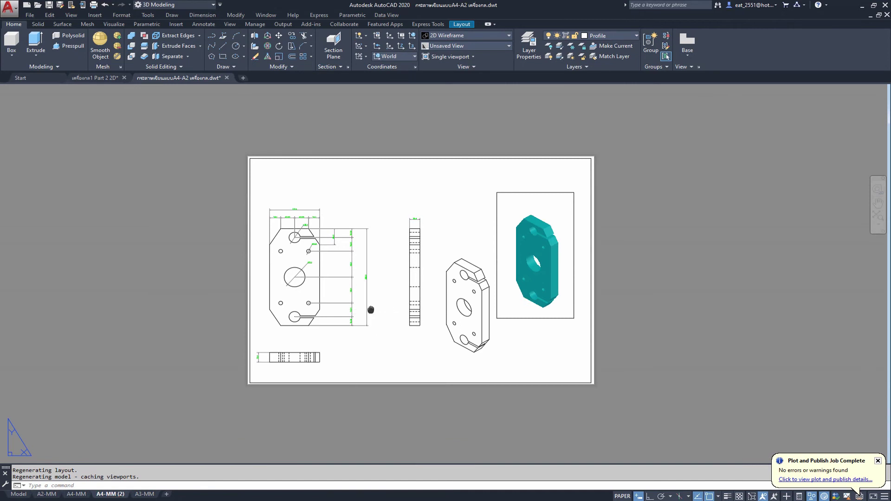
pyautogui.click(680, 135)
pyautogui.click(207, 417)
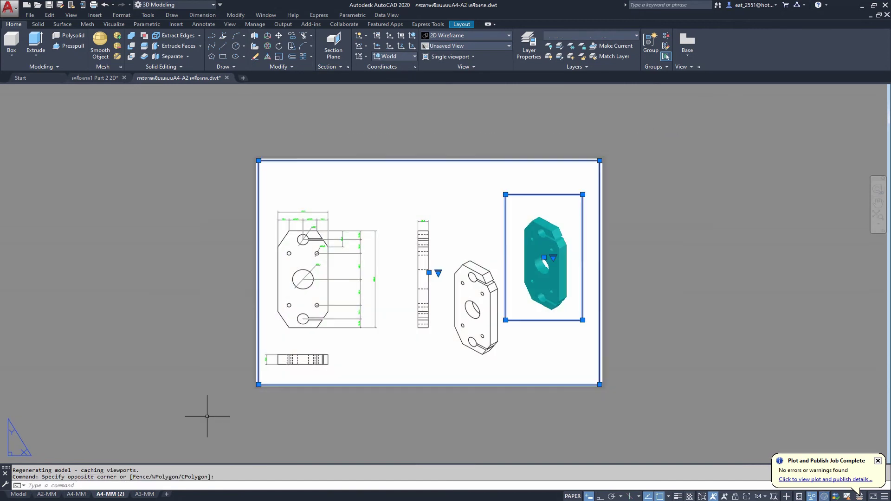
pyautogui.press('Delete')
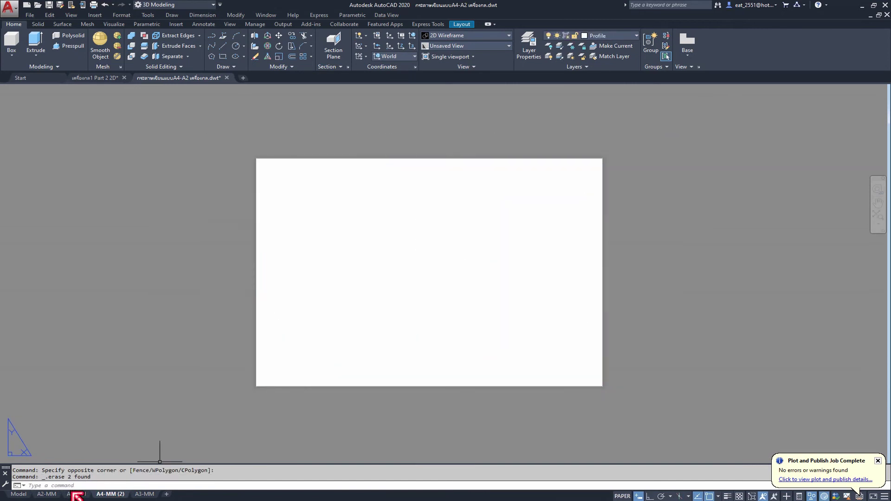
pyautogui.click(76, 495)
pyautogui.middleClick(449, 317)
pyautogui.middleClick(449, 317)
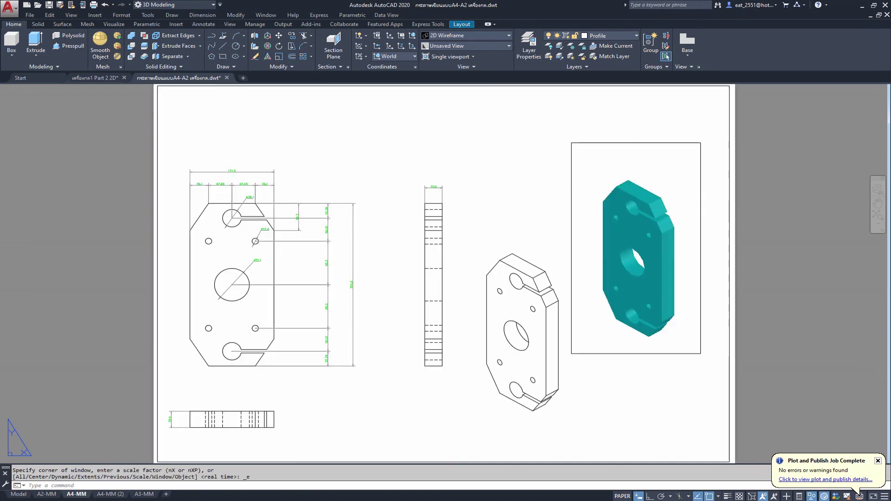
pyautogui.click(110, 495)
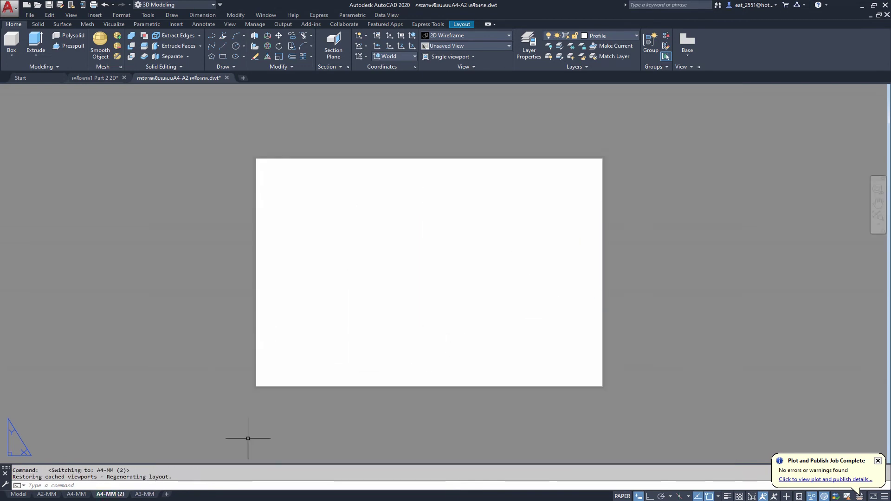
# - End object isolation in model space so all the hidden parts show again
pyautogui.middleClick(547, 319)
pyautogui.middleClick(546, 319)
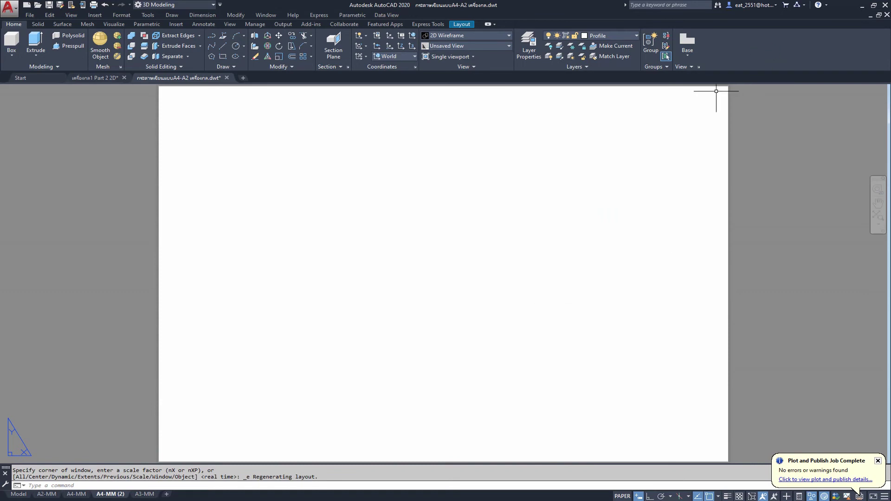
pyautogui.click(19, 494)
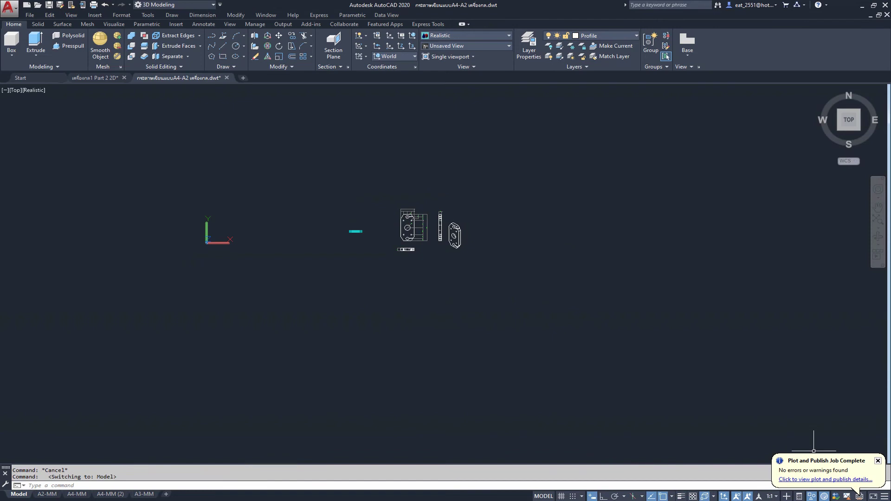
pyautogui.click(835, 494)
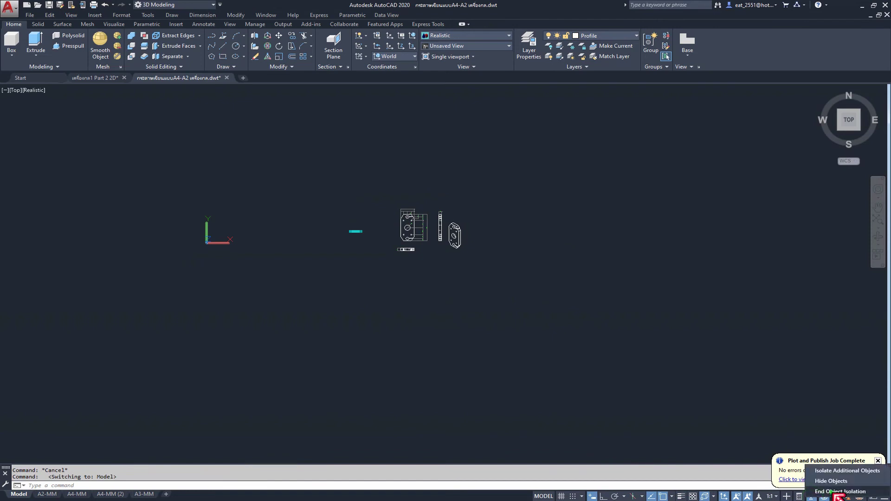
pyautogui.click(840, 491)
# - Erase the leftover 3D parts, zoom extents, and return to the A4-MM (2) layout
pyautogui.click(308, 175)
pyautogui.click(140, 315)
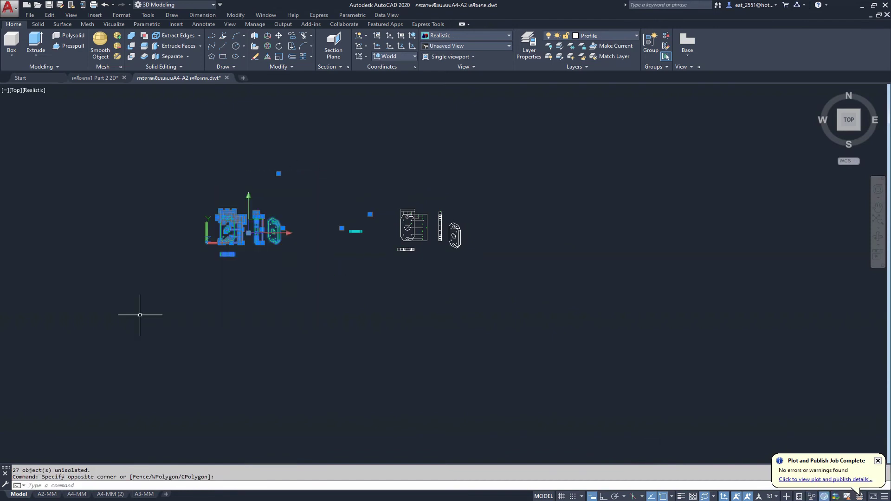
pyautogui.press('Delete')
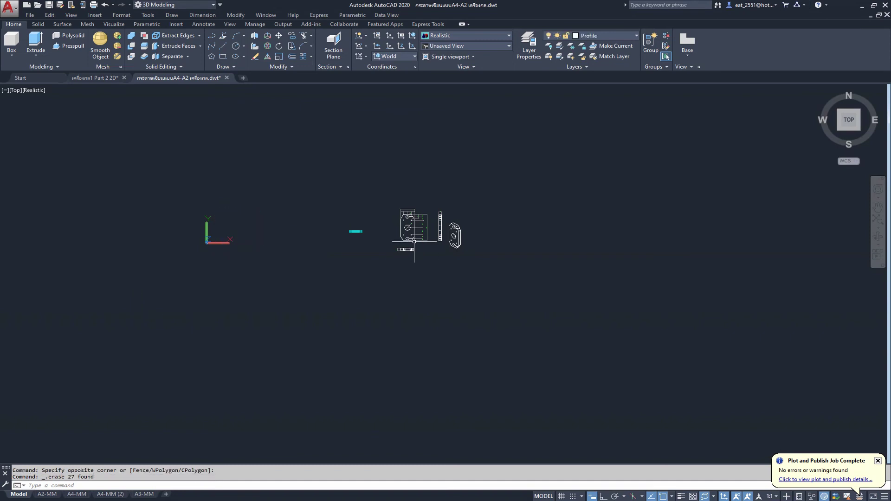
pyautogui.middleClick(140, 315)
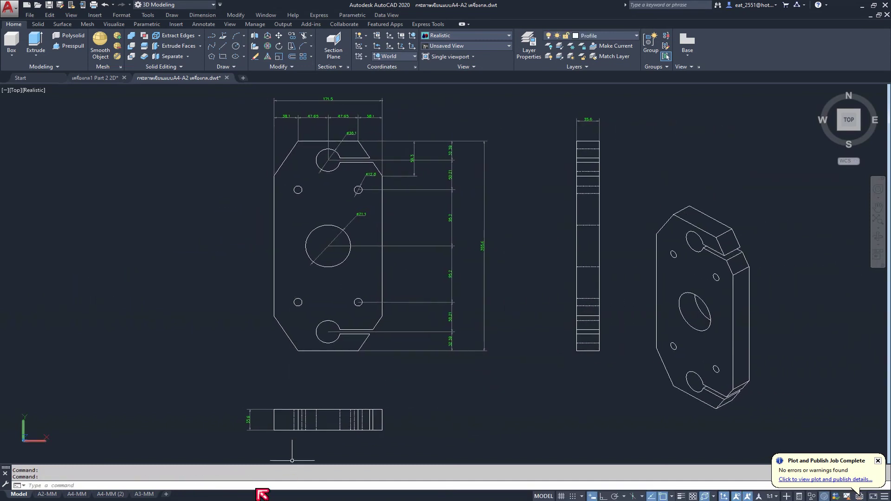
pyautogui.click(110, 494)
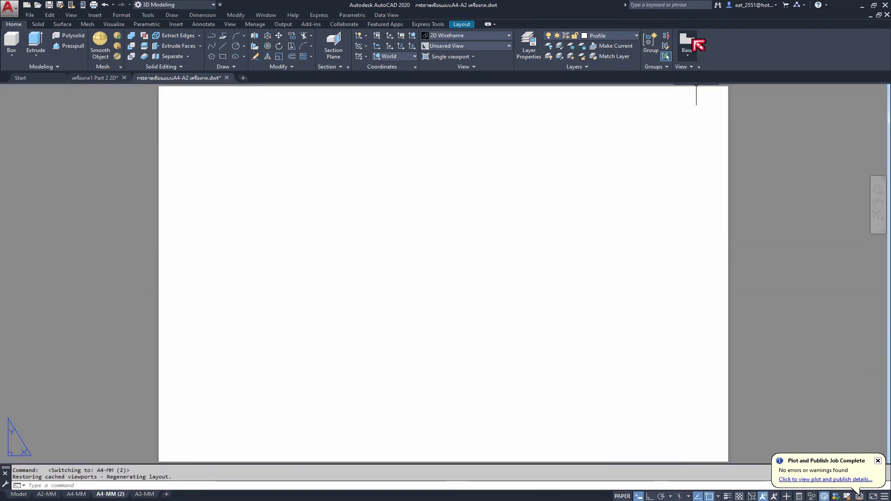
# - Place a Front, shaded base view of the plate from model space on the sheet's left
pyautogui.click(694, 41)
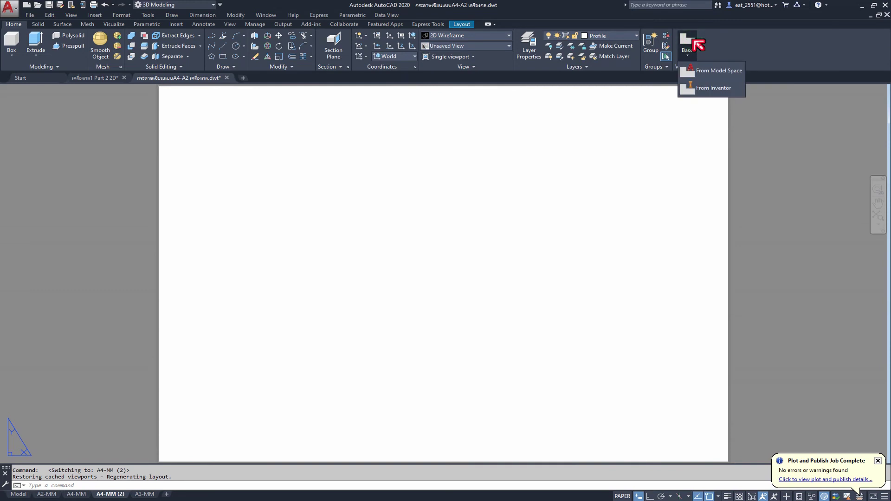
pyautogui.click(710, 72)
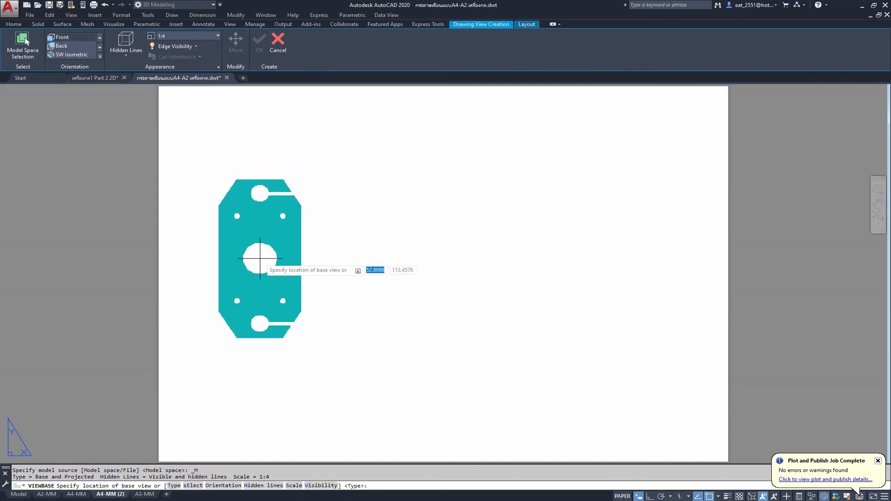
pyautogui.click(100, 56)
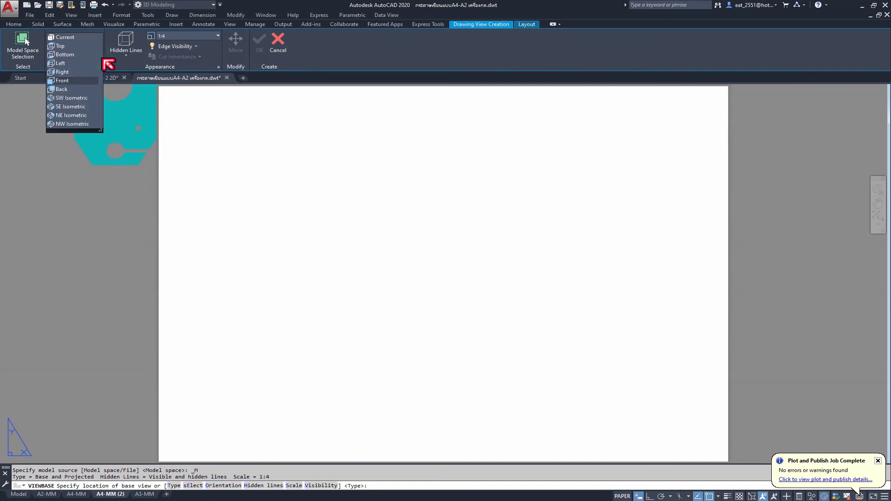
pyautogui.click(84, 80)
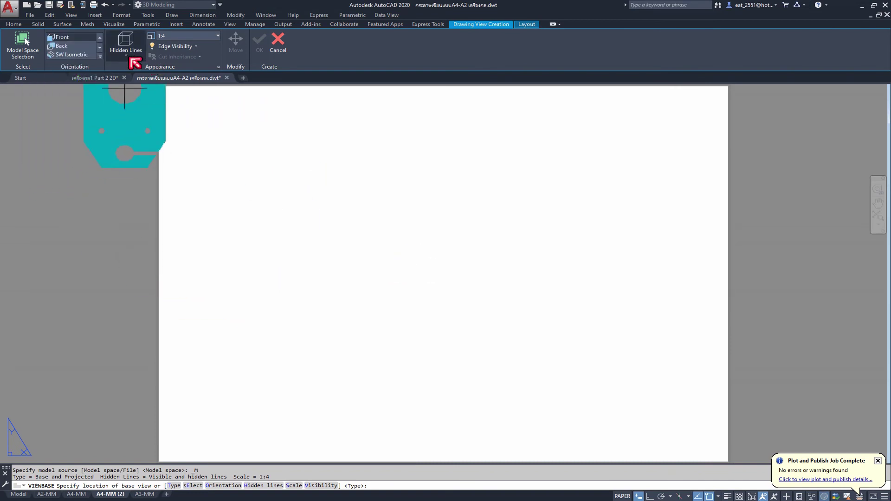
pyautogui.click(127, 55)
pyautogui.click(140, 107)
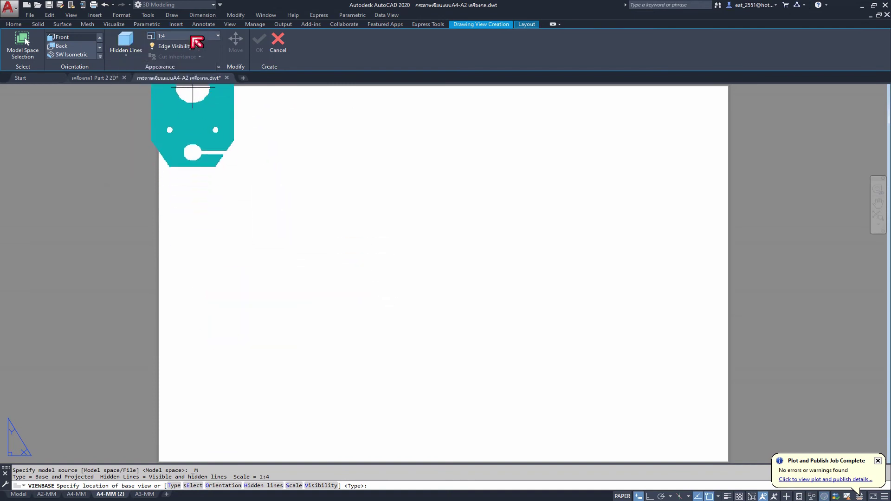
pyautogui.scroll(-2, 257, 269)
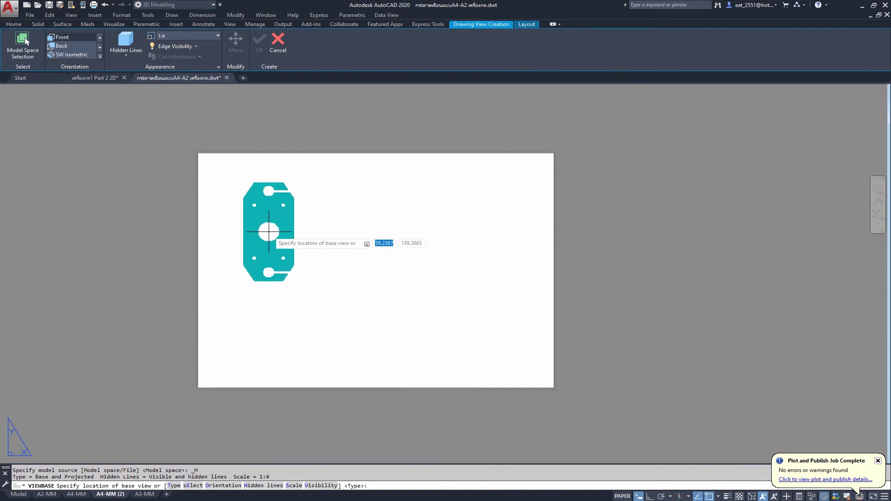
pyautogui.click(269, 231)
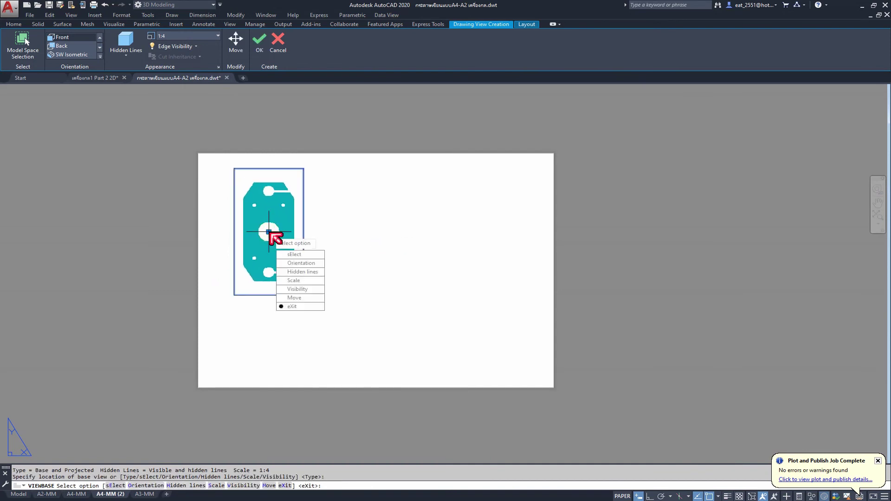
pyautogui.click(292, 307)
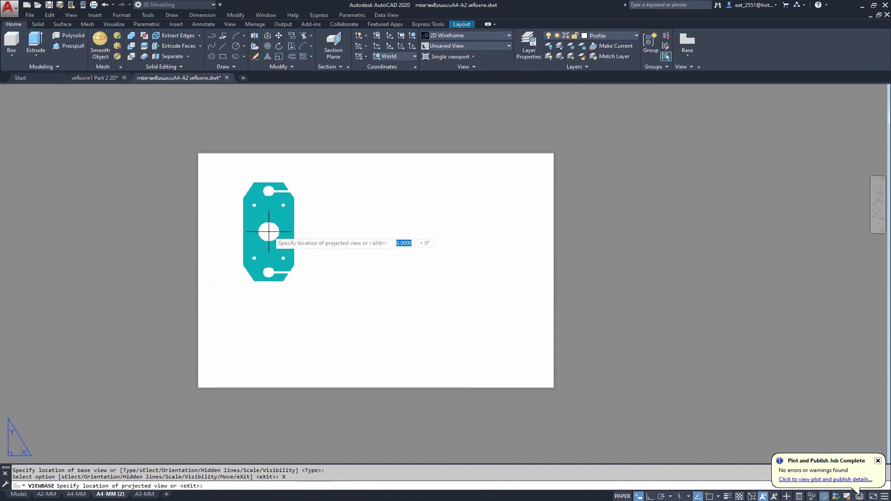
pyautogui.press('Return')
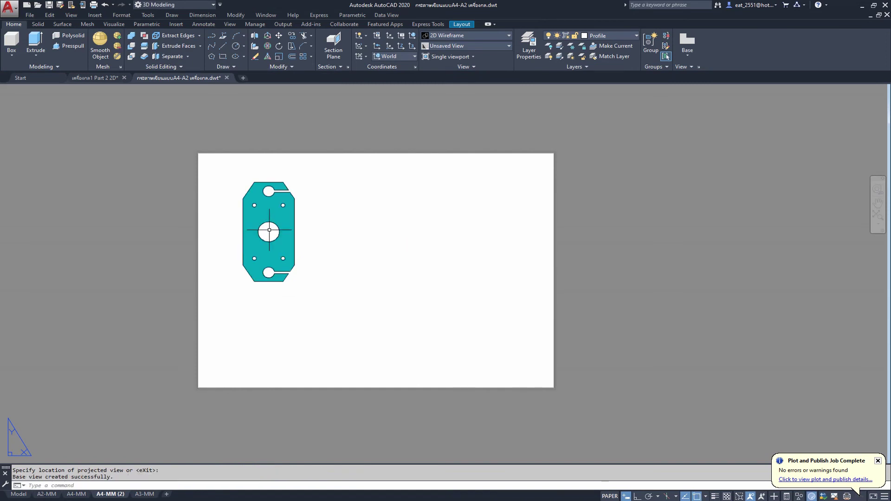
pyautogui.scroll(2, 269, 230)
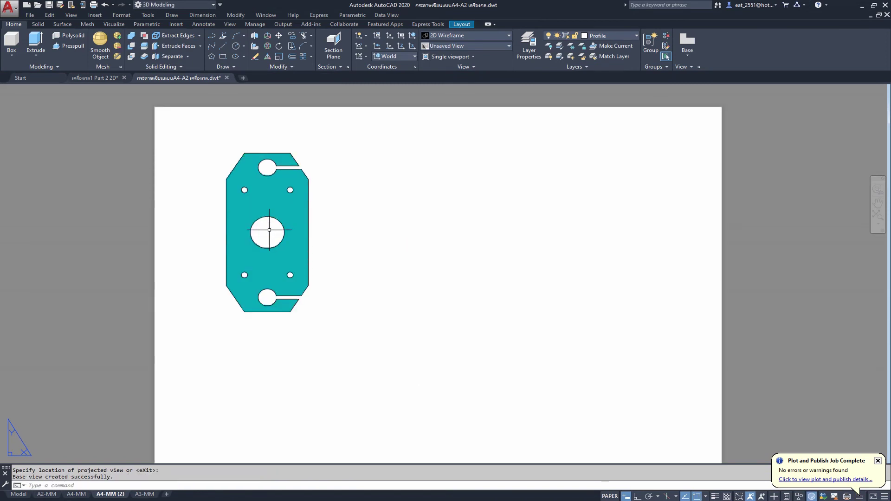
# - Define a vertical A-A section line through the centre of the base view, Ortho on
pyautogui.click(304, 210)
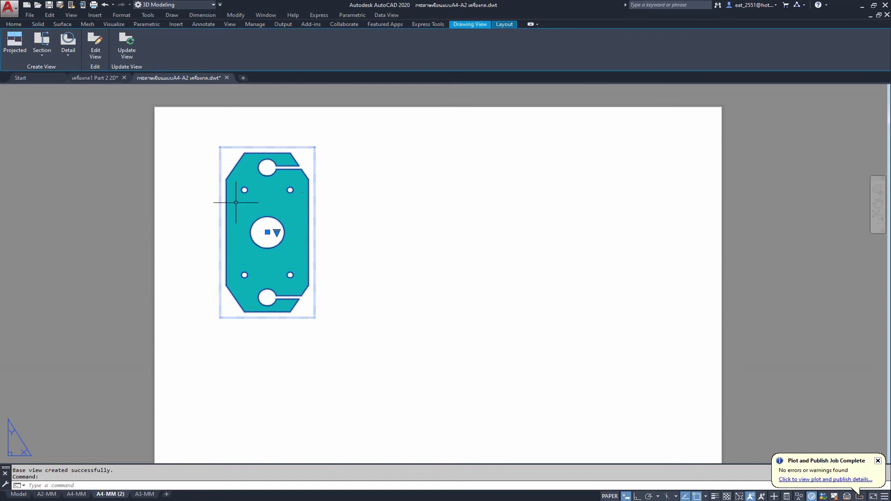
pyautogui.click(47, 39)
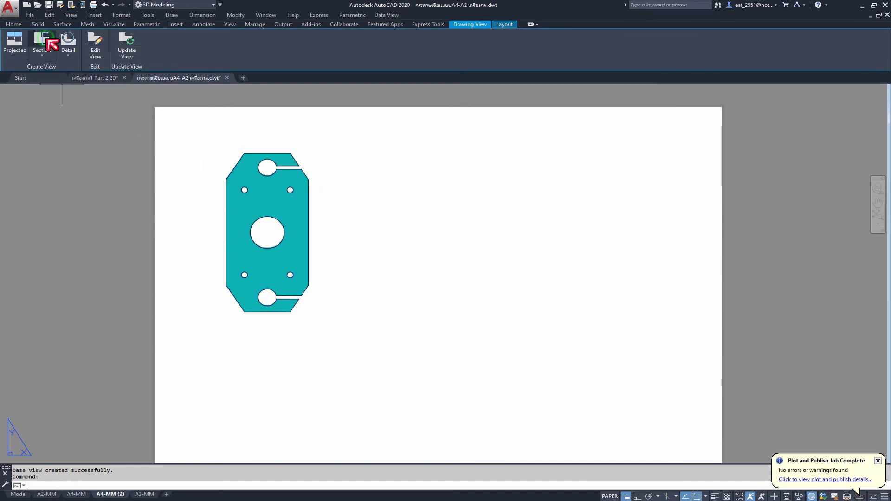
pyautogui.click(269, 137)
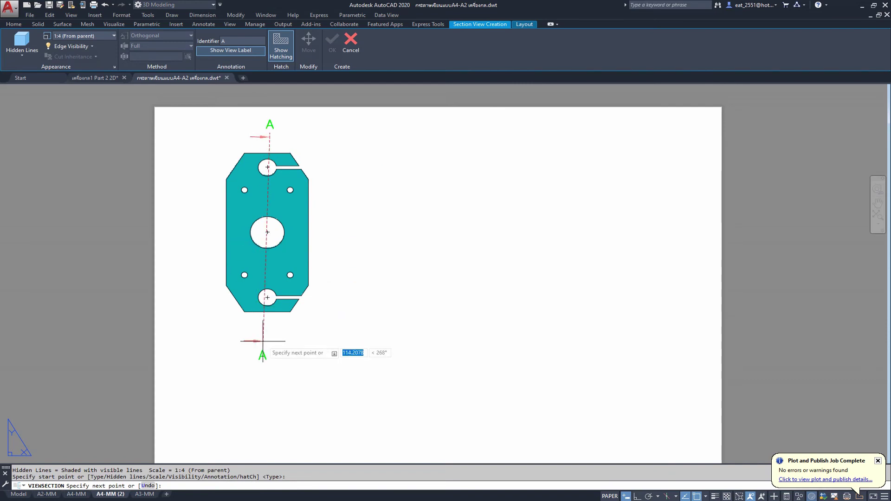
pyautogui.press('F8')
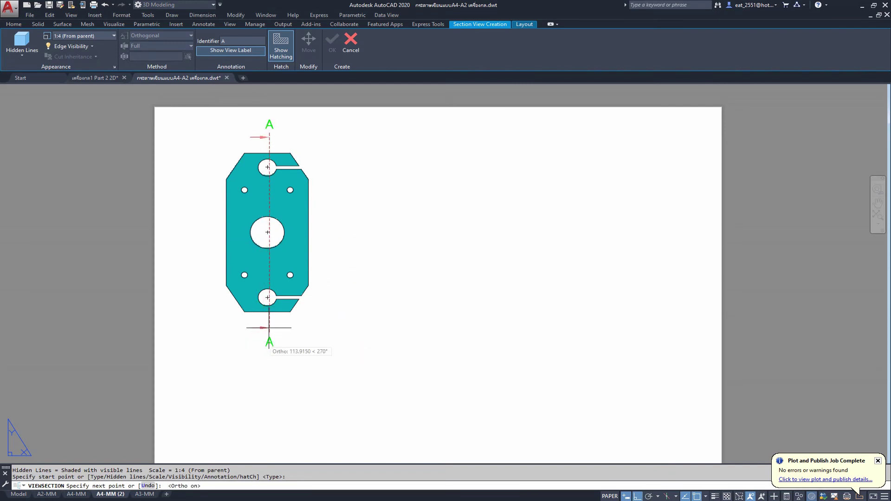
pyautogui.click(269, 328)
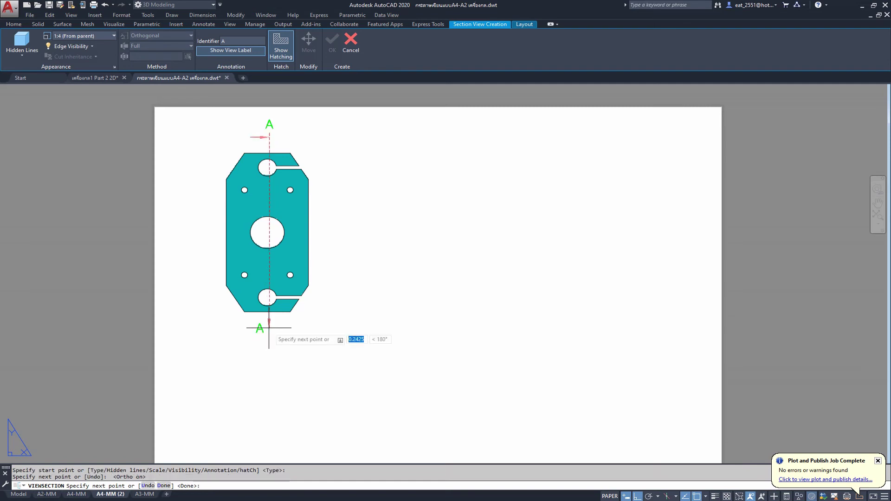
pyautogui.press('Return')
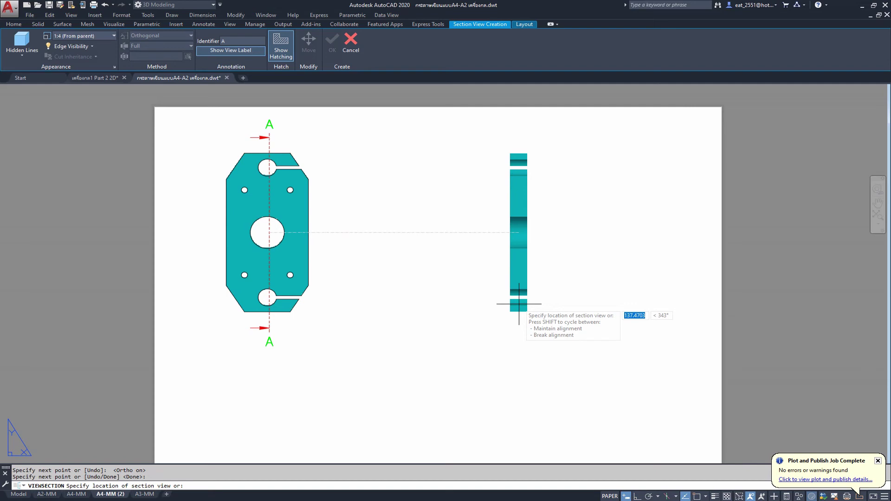
# - Set section A-A to visible lines and place it right of the base view
pyautogui.click(22, 55)
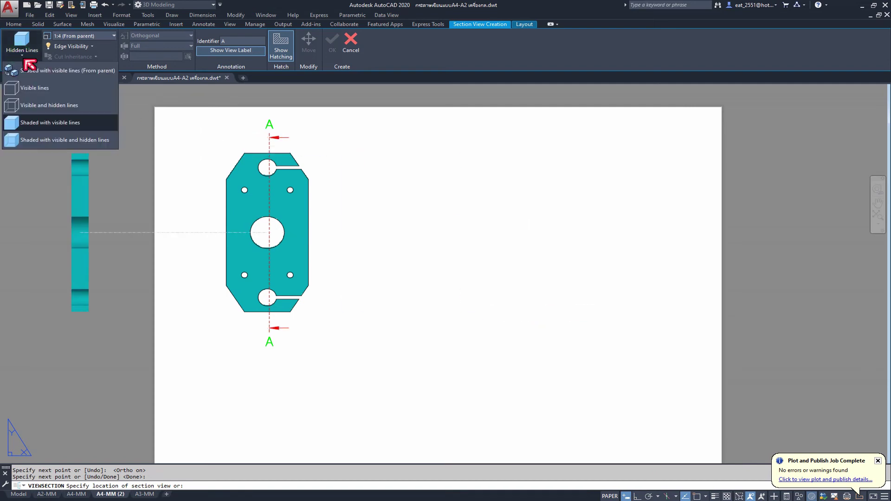
pyautogui.click(39, 91)
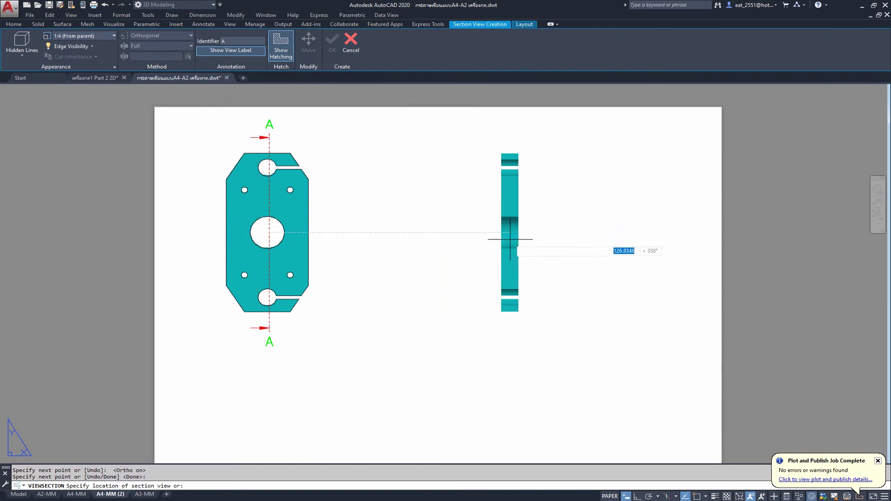
pyautogui.click(508, 240)
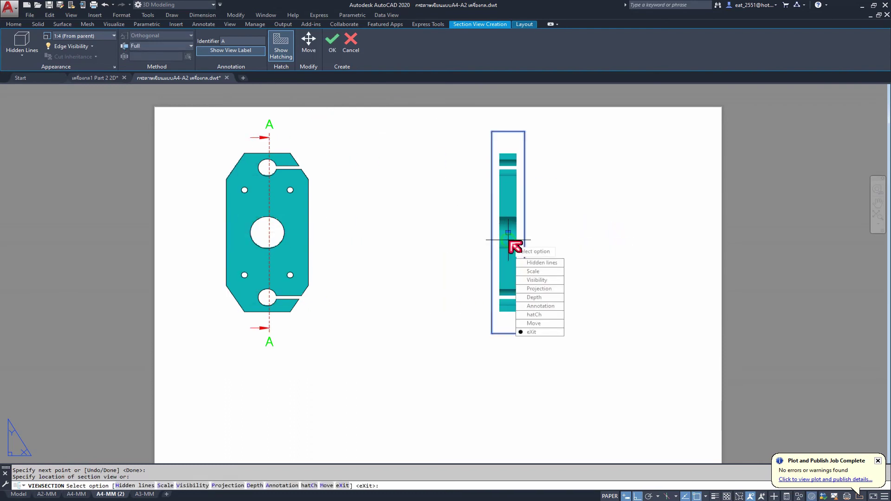
pyautogui.click(540, 325)
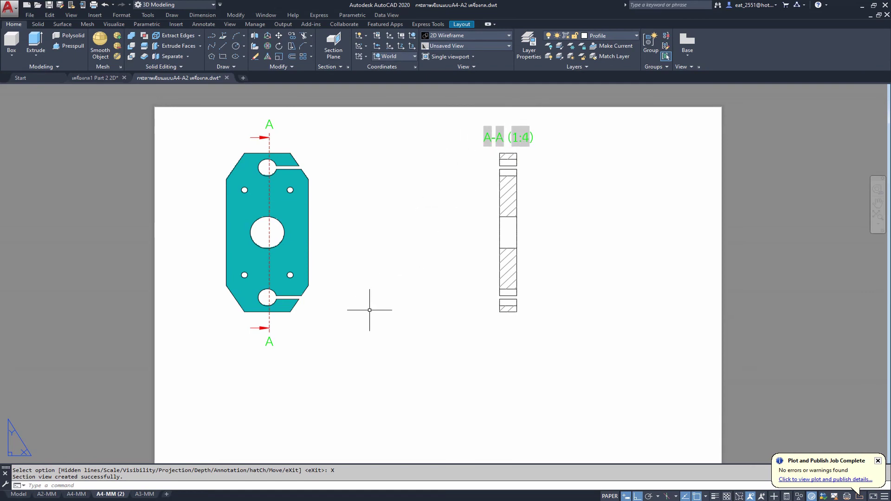
# - Define a horizontal B-B section line across the base view
pyautogui.click(307, 234)
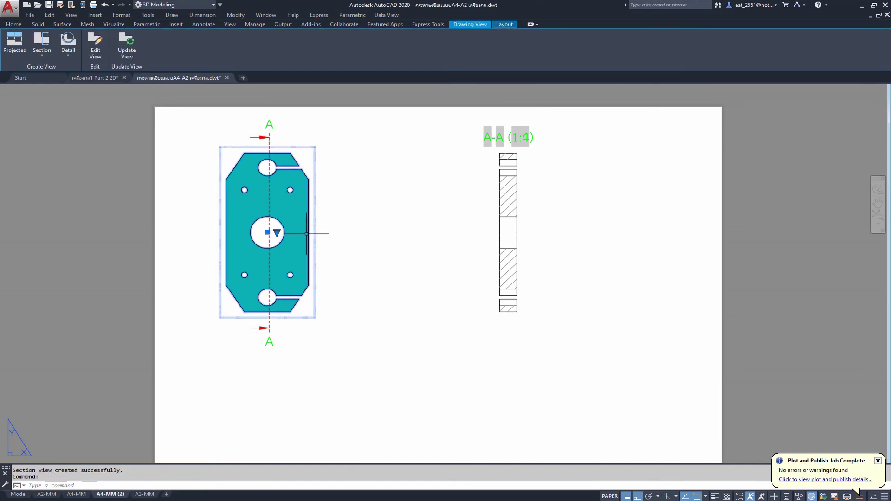
pyautogui.click(42, 39)
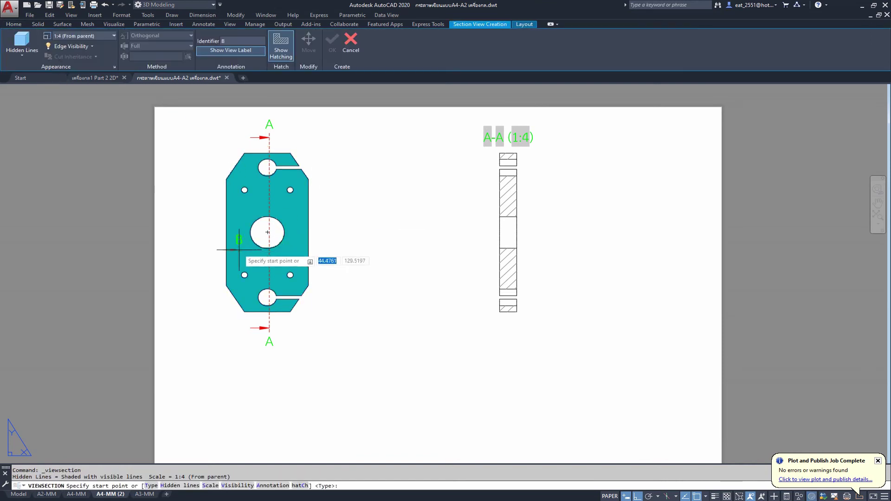
pyautogui.click(213, 190)
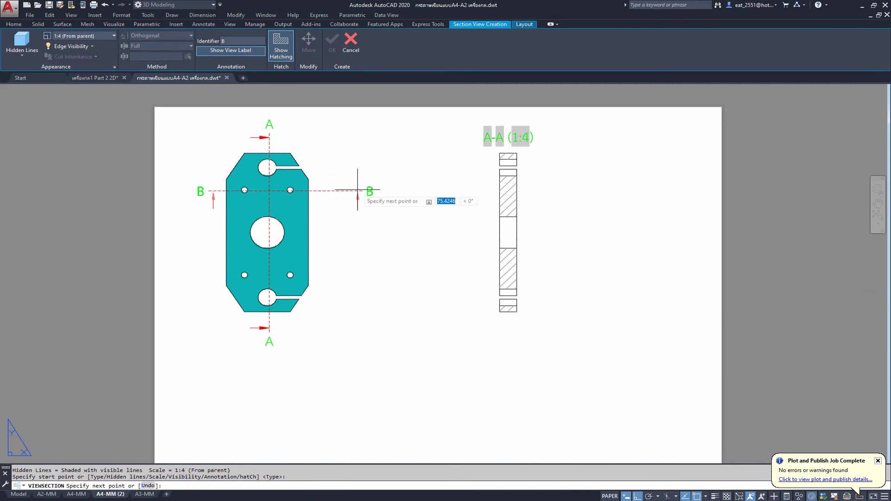
pyautogui.click(327, 190)
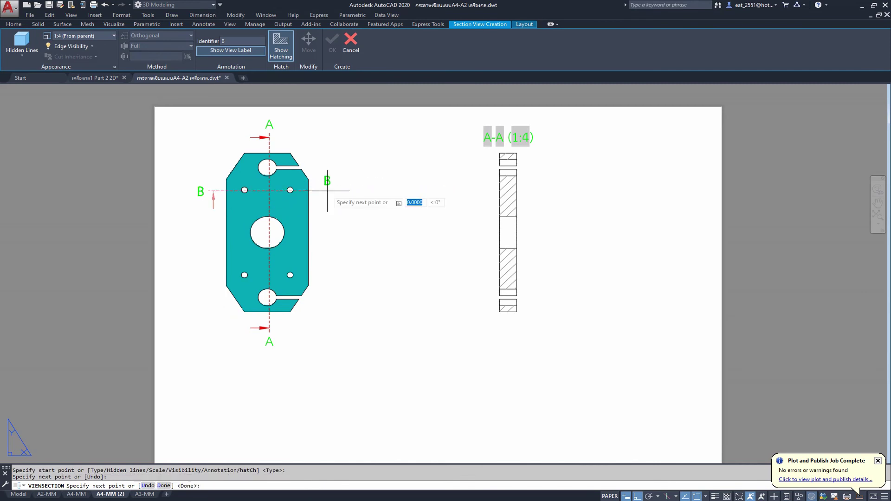
pyautogui.press('Down')
pyautogui.press('Return')
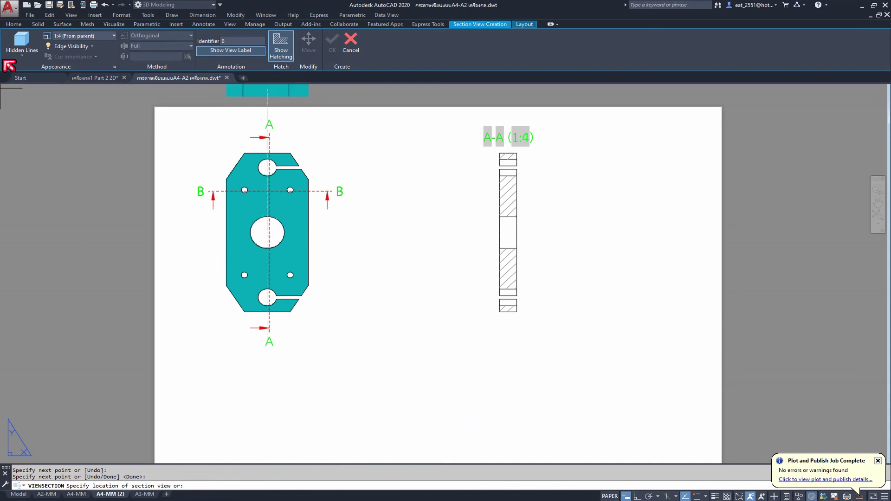
# - Set section B-B to visible lines and place it below the base view
pyautogui.click(22, 57)
pyautogui.click(40, 89)
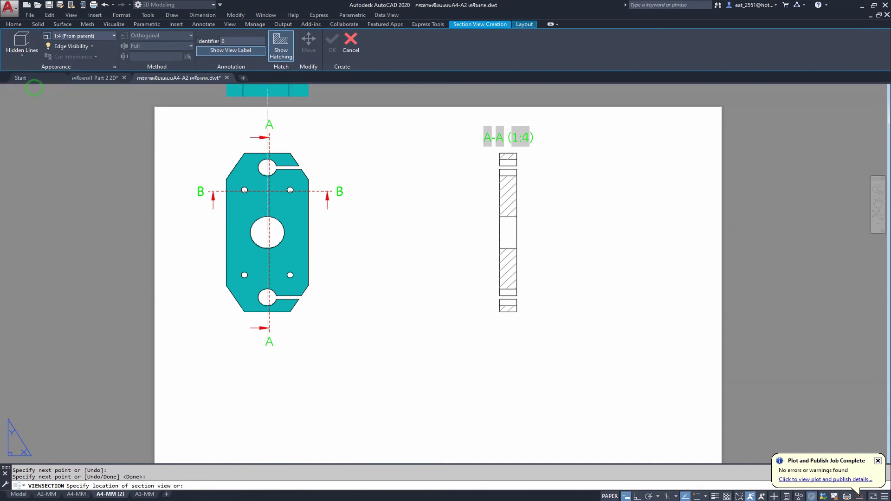
pyautogui.click(316, 404)
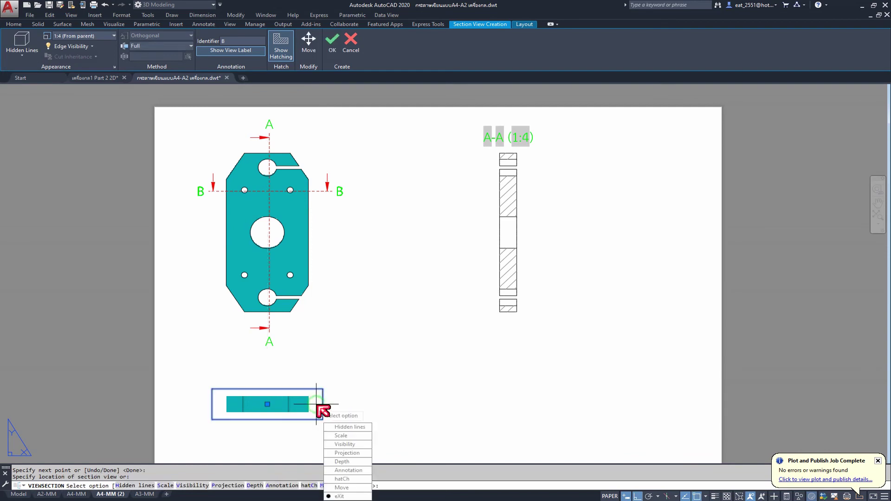
pyautogui.click(344, 496)
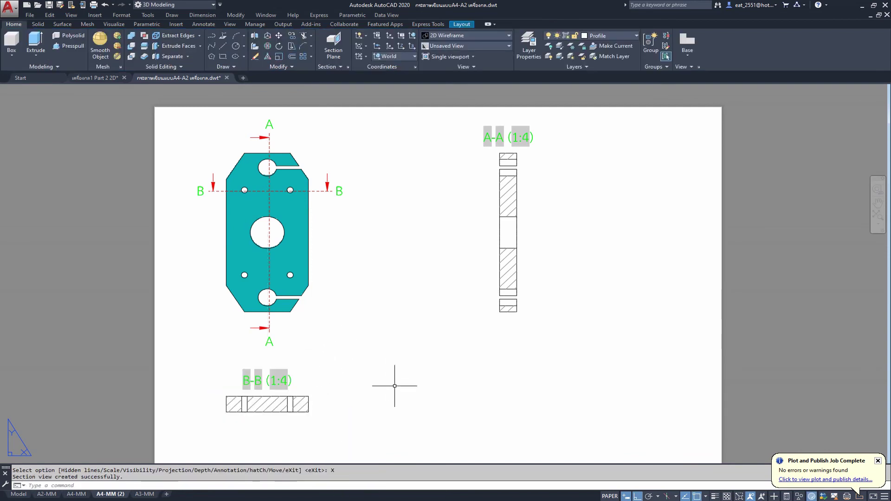
pyautogui.scroll(-2, 394, 385)
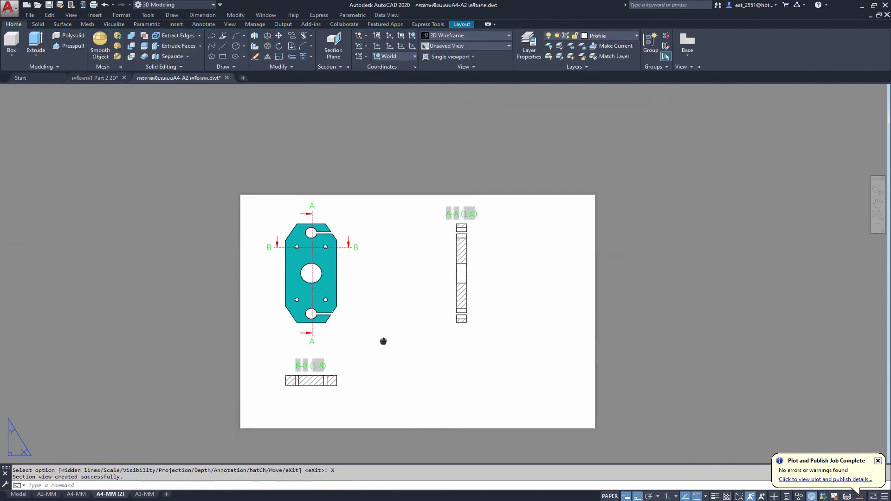
pyautogui.moveTo(384, 338); pyautogui.dragTo(377, 312, button='middle')
pyautogui.scroll(2, 386, 315)
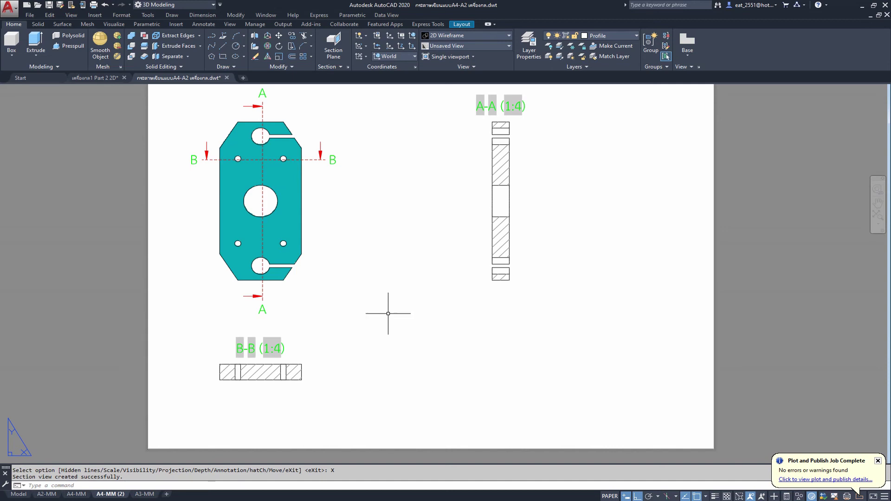
# - Start a linear dimension between section A-A's top-right and bottom-right corners (355.6)
pyautogui.click(203, 15)
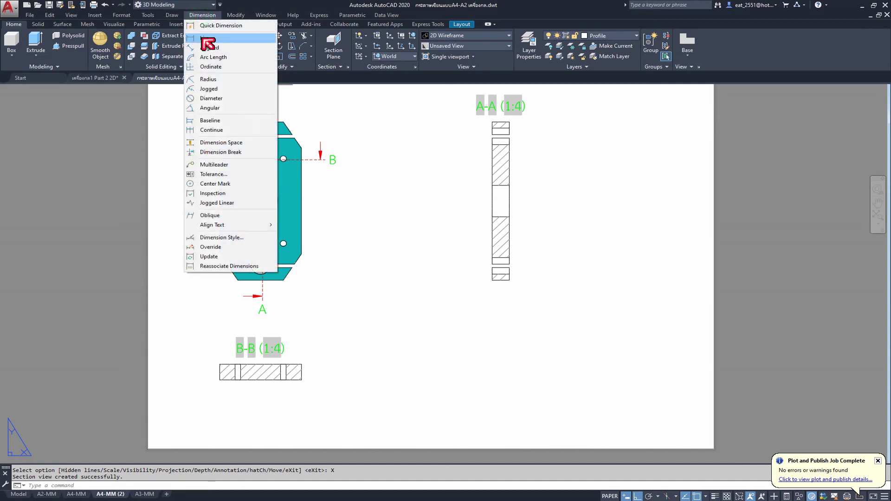
pyautogui.click(205, 35)
pyautogui.scroll(2, 580, 124)
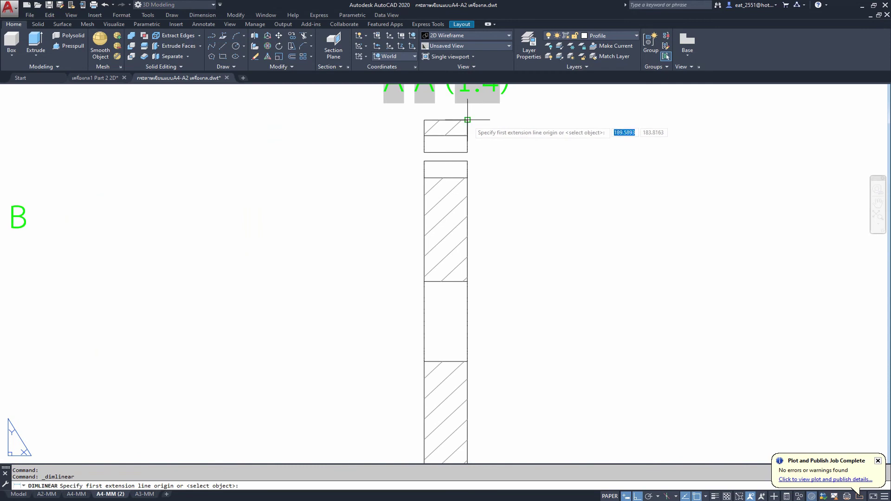
pyautogui.click(467, 121)
pyautogui.scroll(-2, 468, 120)
pyautogui.click(468, 278)
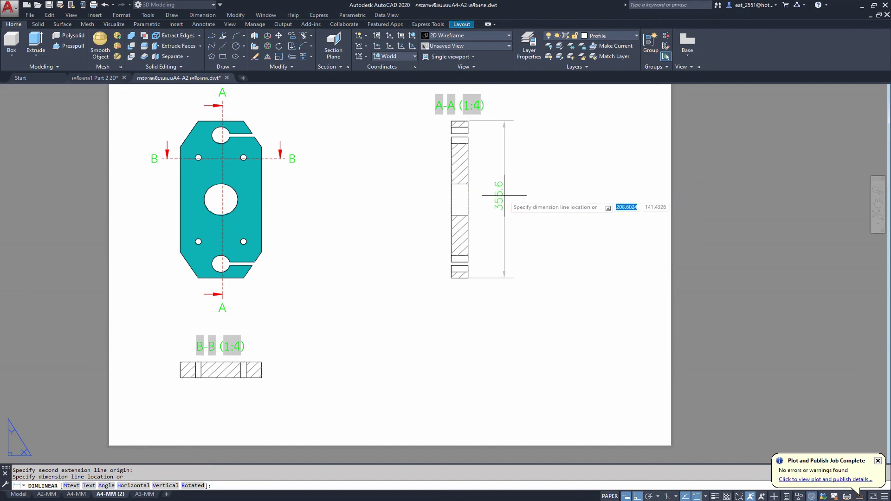
# - Place the 355.6 dimension right of section A-A and uncheck Place text manually in ISO-2020
pyautogui.click(504, 195)
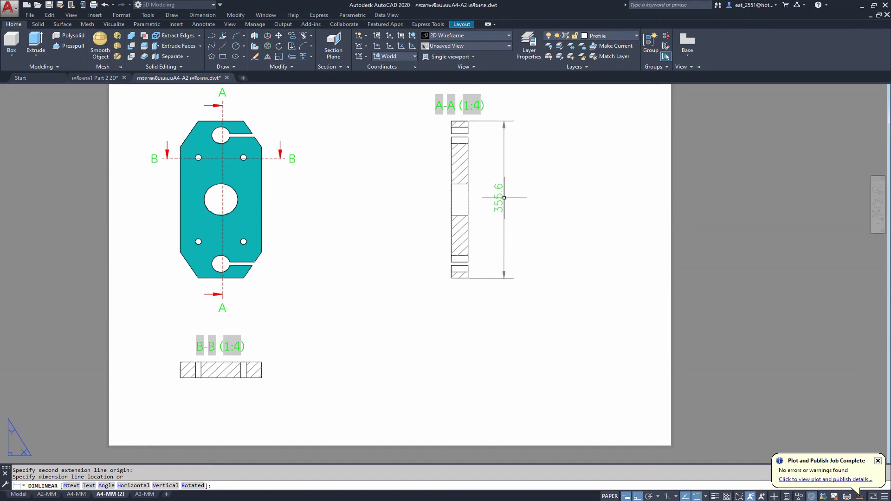
pyautogui.click(202, 24)
pyautogui.click(295, 67)
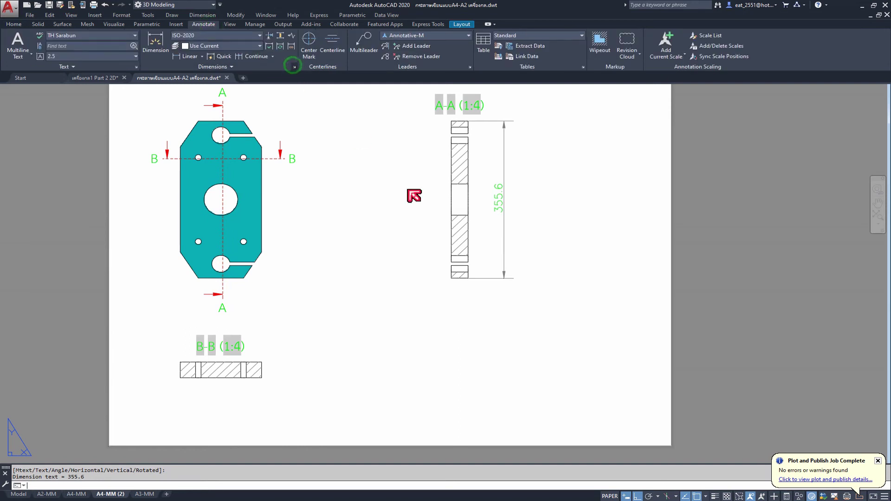
pyautogui.click(542, 237)
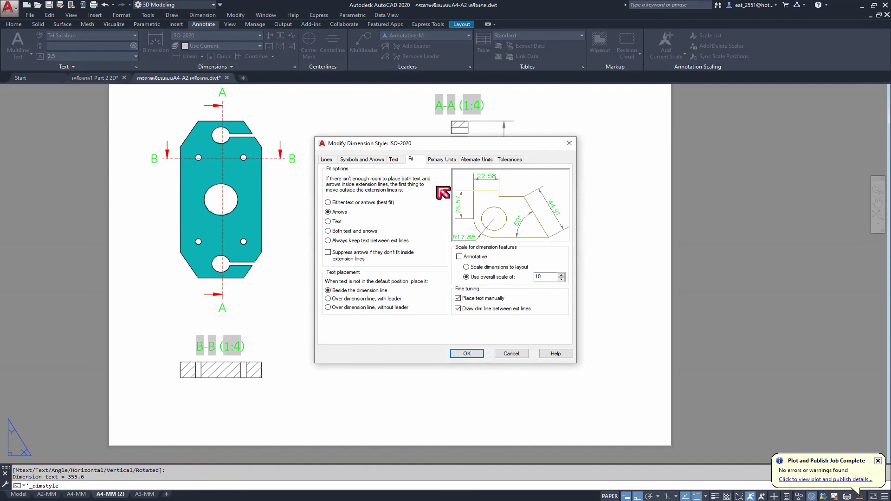
pyautogui.click(459, 298)
pyautogui.click(467, 354)
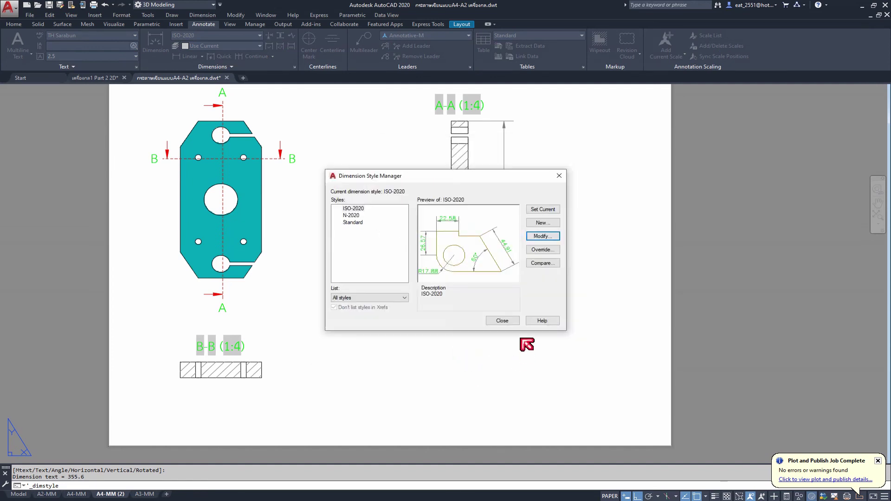
pyautogui.click(502, 321)
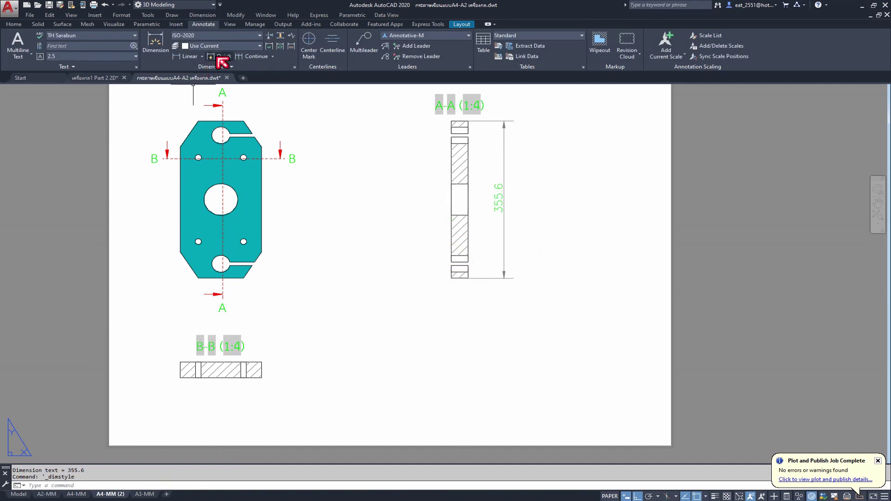
# - Dimension section B-B's overall width as 171.5 below it
pyautogui.click(187, 56)
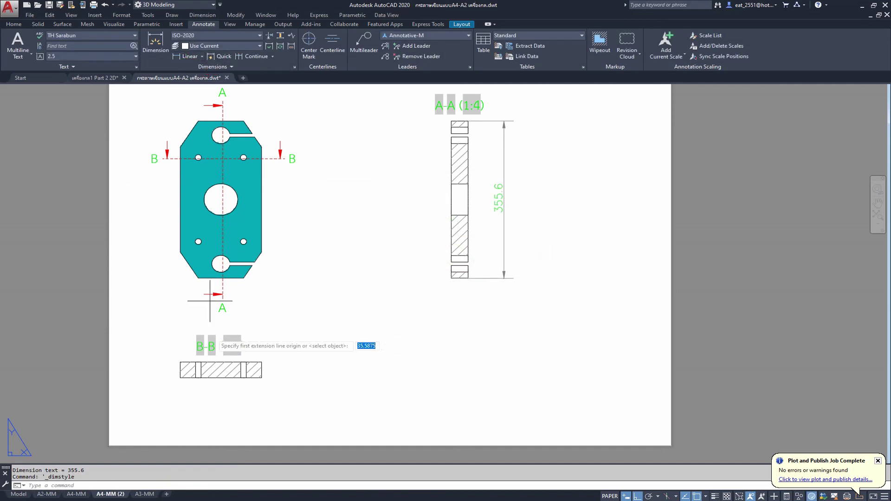
pyautogui.click(180, 378)
pyautogui.click(261, 377)
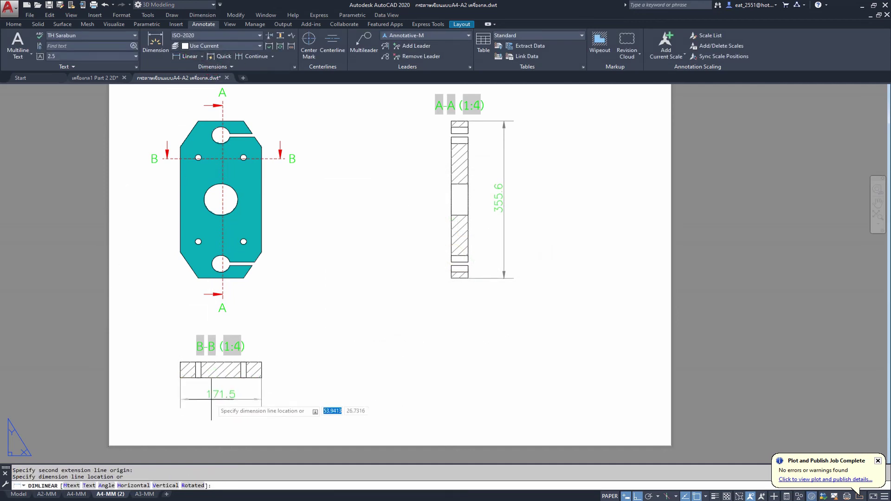
pyautogui.click(255, 404)
# - Pan the sheet and select the shaded base view
pyautogui.moveTo(473, 342); pyautogui.dragTo(478, 345, button='middle')
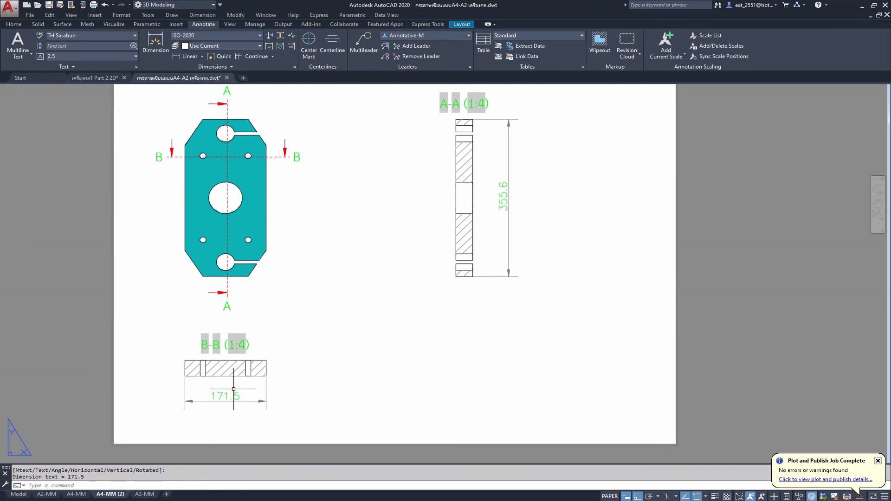
pyautogui.scroll(2, 234, 389)
pyautogui.scroll(-2, 311, 339)
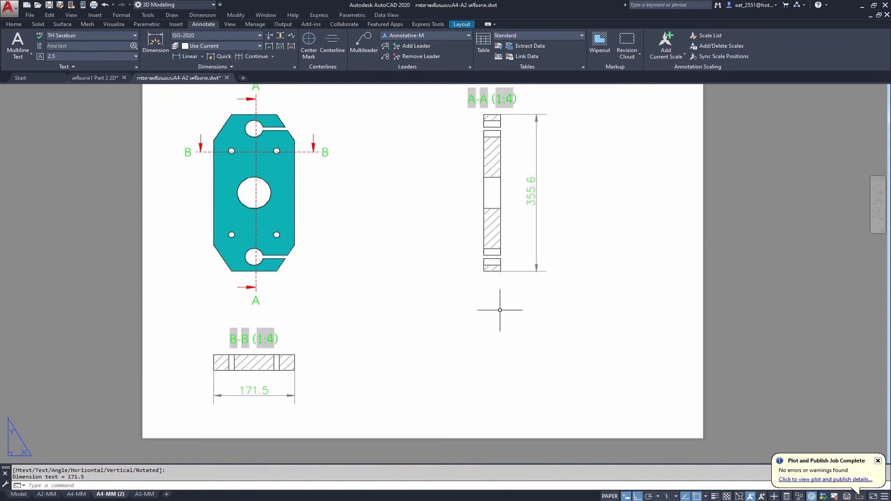
pyautogui.moveTo(500, 311); pyautogui.dragTo(488, 325, button='middle')
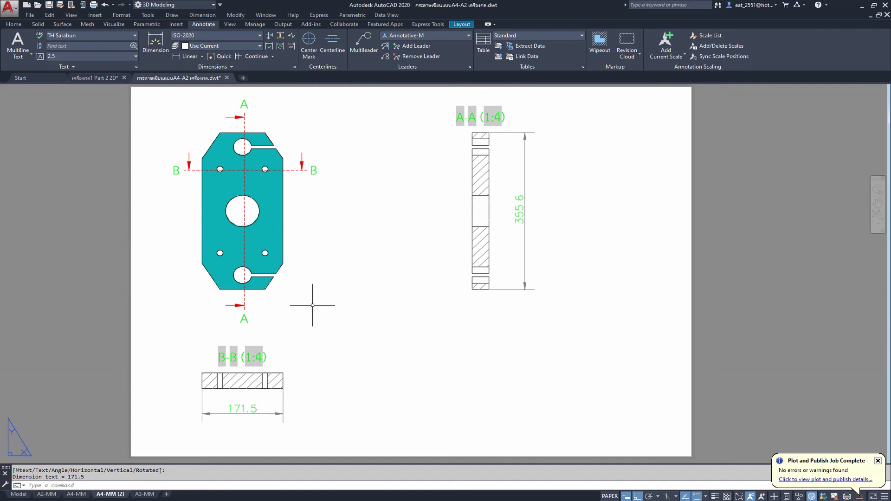
pyautogui.click(267, 209)
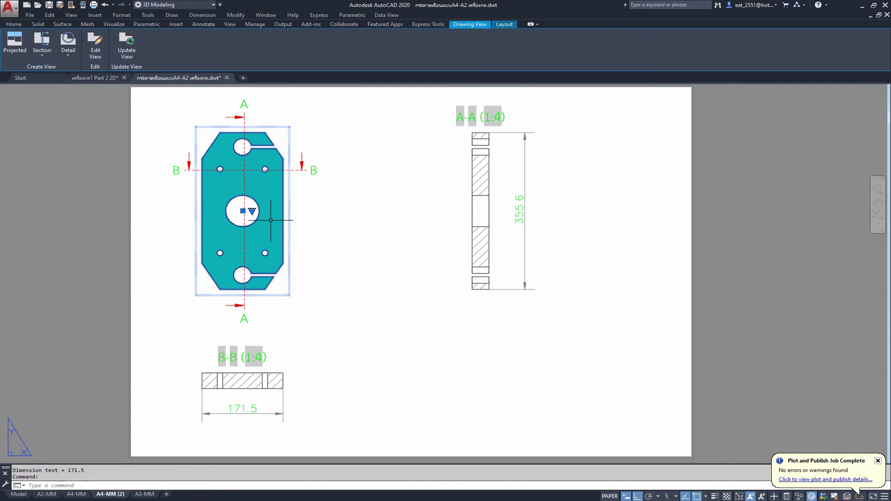
# - Create detail view C at 1:2 around the lower slot end, placed below section A-A
pyautogui.click(68, 41)
pyautogui.scroll(2, 275, 278)
pyautogui.scroll(2, 275, 279)
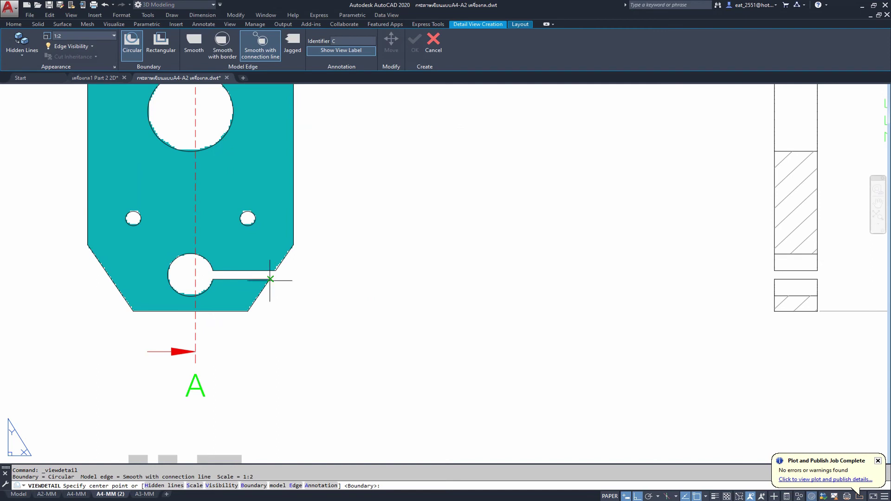
pyautogui.click(270, 279)
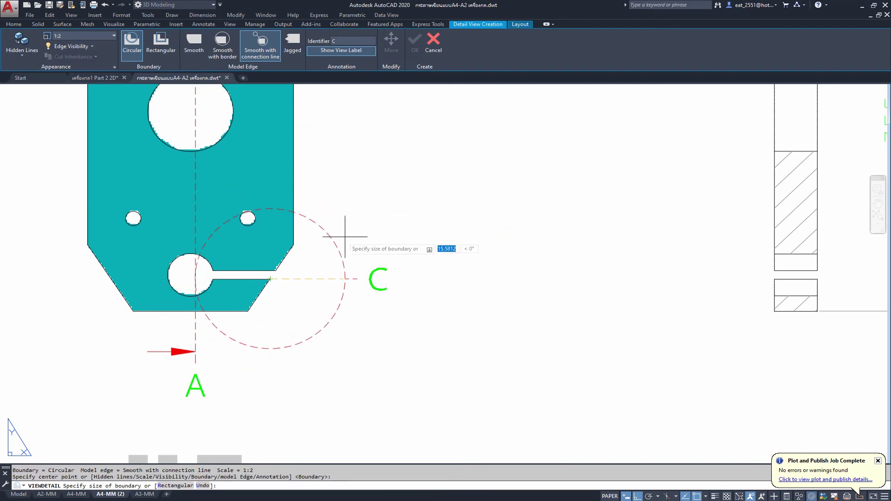
pyautogui.click(345, 237)
pyautogui.scroll(-4, 348, 235)
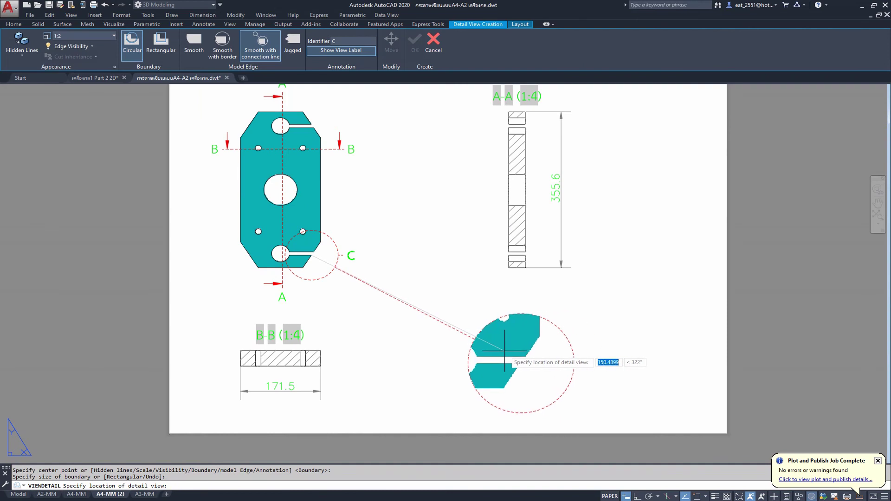
pyautogui.click(504, 351)
pyautogui.rightClick(505, 350)
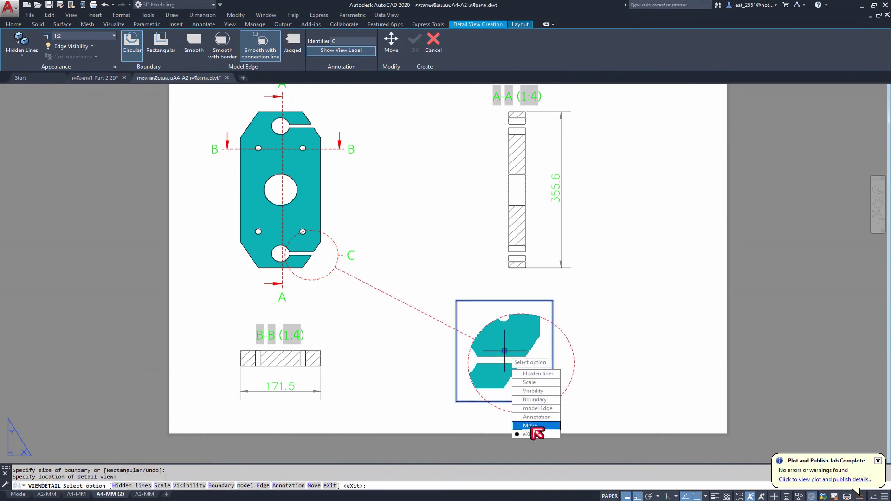
pyautogui.click(534, 434)
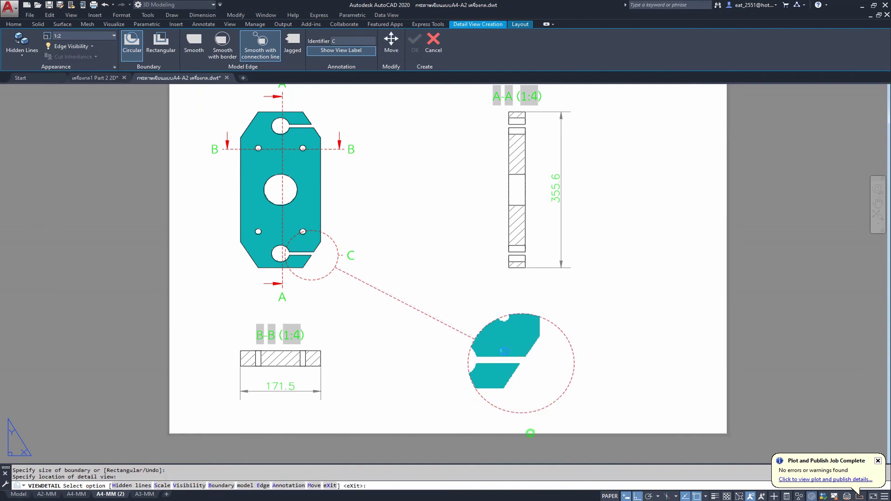
pyautogui.click(535, 346)
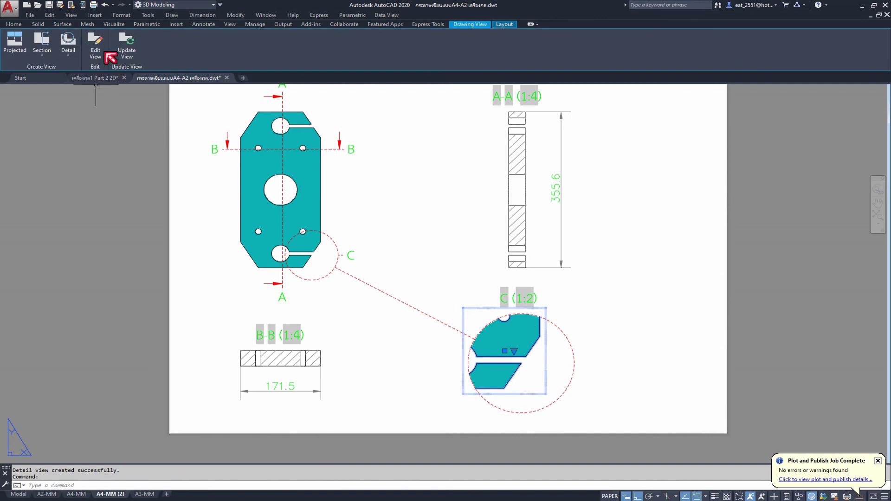
pyautogui.press('Escape')
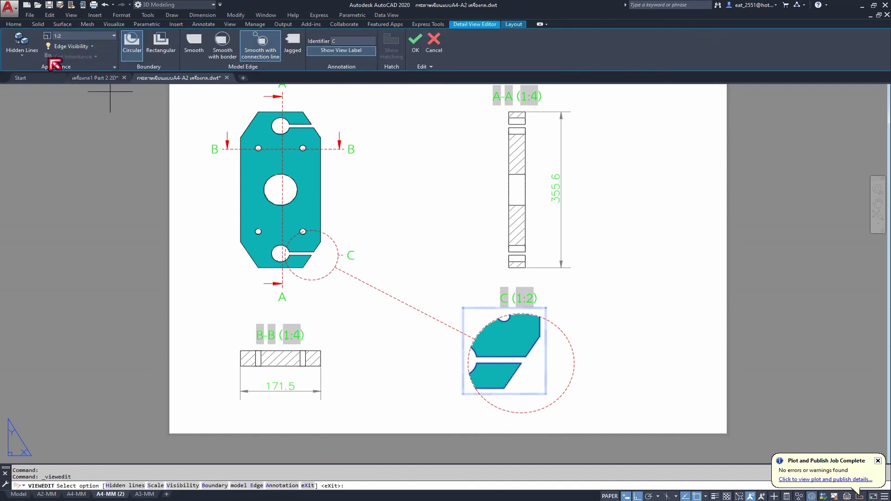
pyautogui.click(21, 55)
pyautogui.click(34, 88)
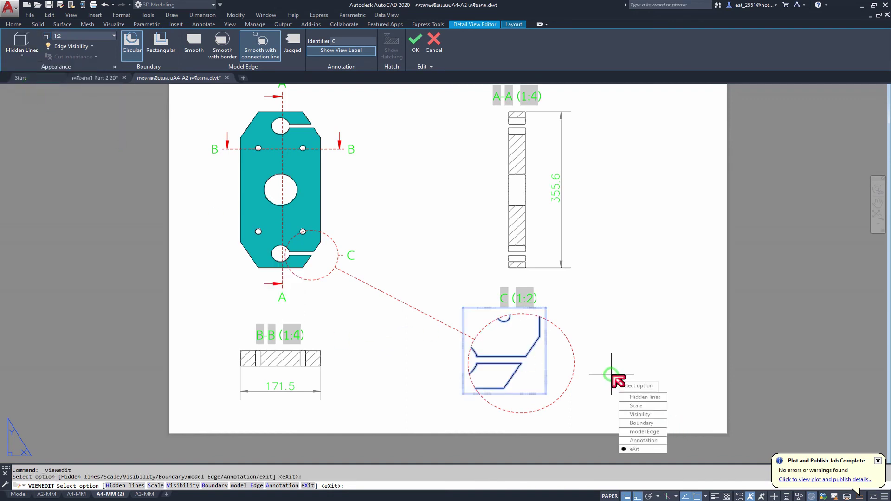
pyautogui.write('x')
pyautogui.press('Return')
pyautogui.scroll(2, 531, 365)
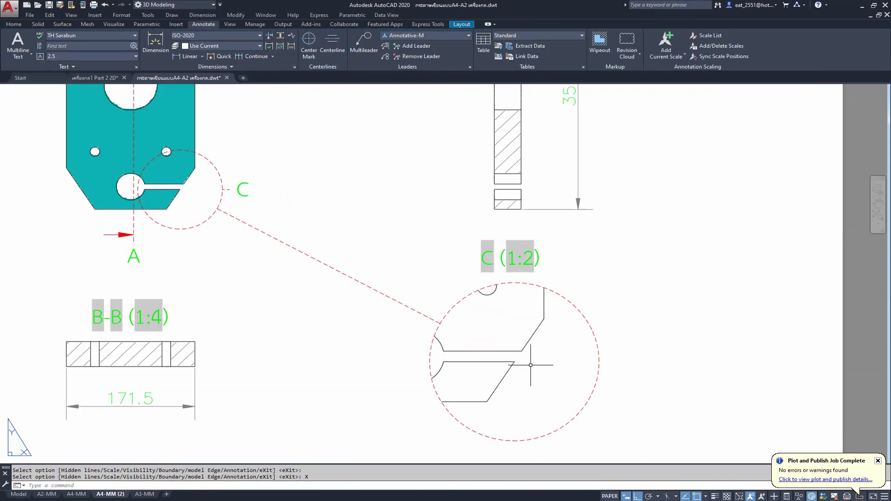
pyautogui.scroll(-1, 521, 357)
pyautogui.scroll(-1, 514, 338)
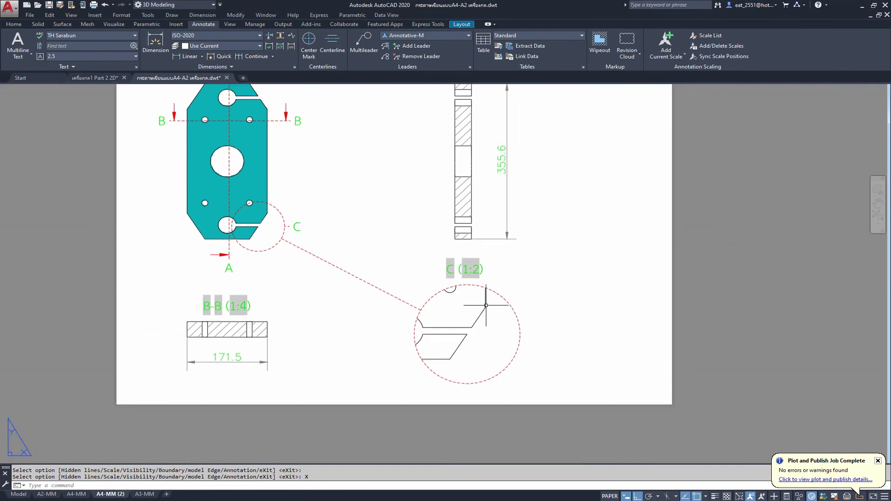
pyautogui.scroll(1, 338, 258)
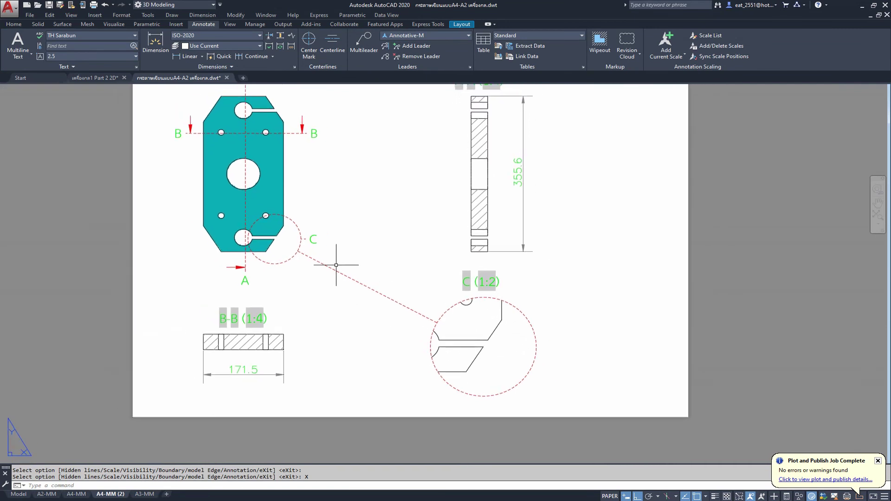
pyautogui.scroll(2, 297, 246)
pyautogui.click(358, 238)
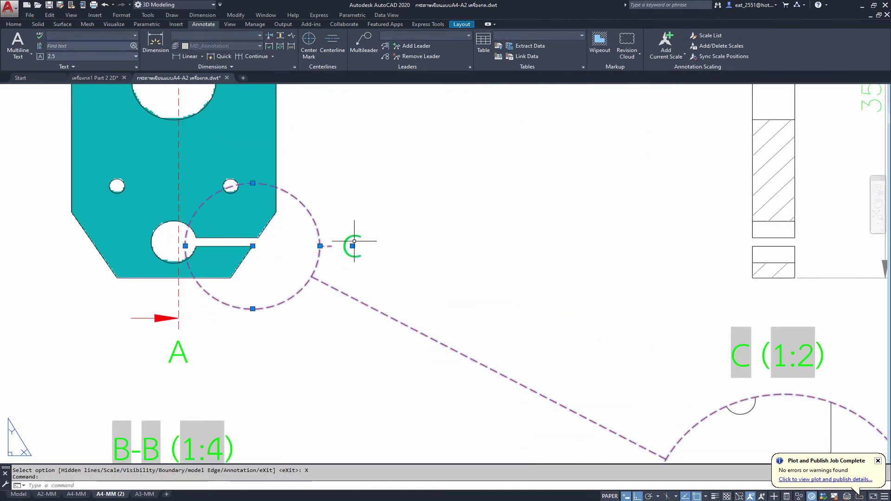
pyautogui.click(353, 247)
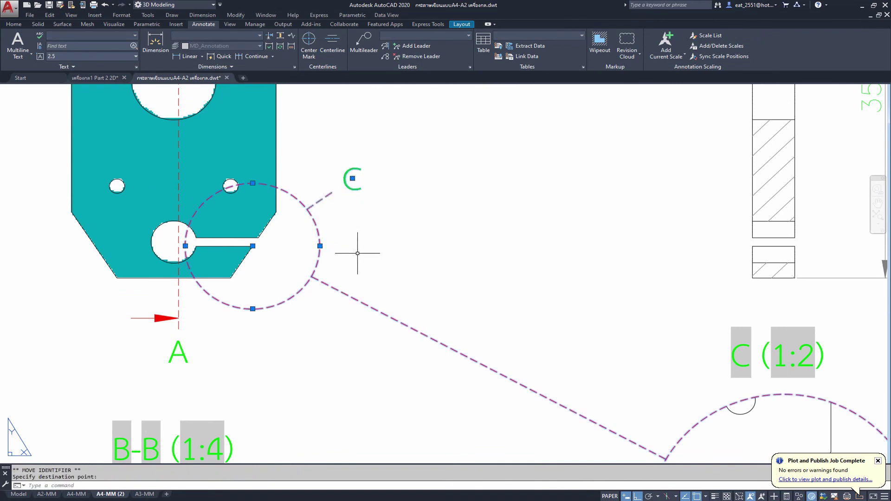
pyautogui.press('Escape')
pyautogui.scroll(-2, 344, 246)
pyautogui.scroll(-1, 371, 255)
pyautogui.scroll(1, 394, 313)
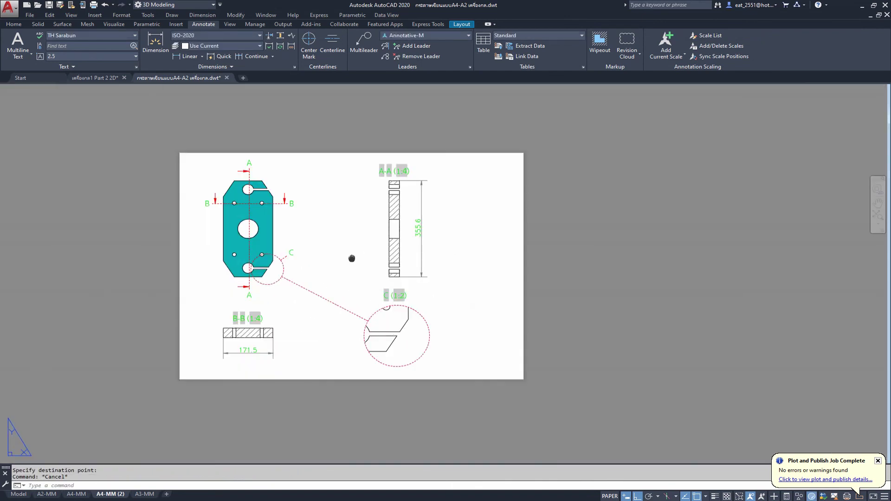
# - Pan and zoom the sheet to bring detail view C to the centre
pyautogui.moveTo(352, 258); pyautogui.dragTo(375, 273, button='middle')
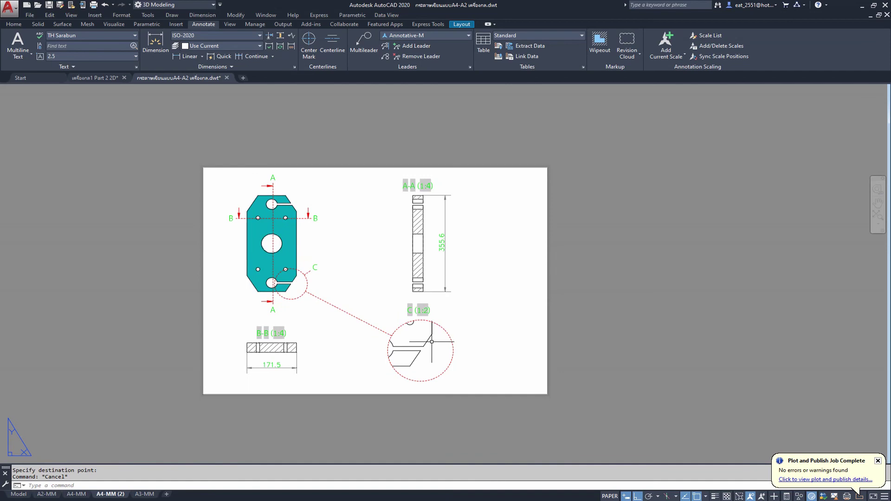
pyautogui.scroll(4, 431, 342)
pyautogui.scroll(-4, 432, 341)
pyautogui.moveTo(431, 342); pyautogui.dragTo(478, 340, button='middle')
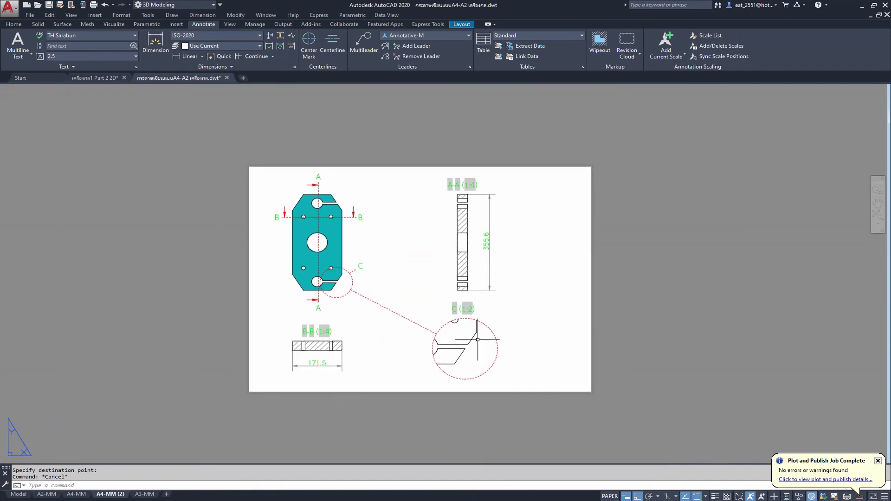
pyautogui.scroll(4, 475, 360)
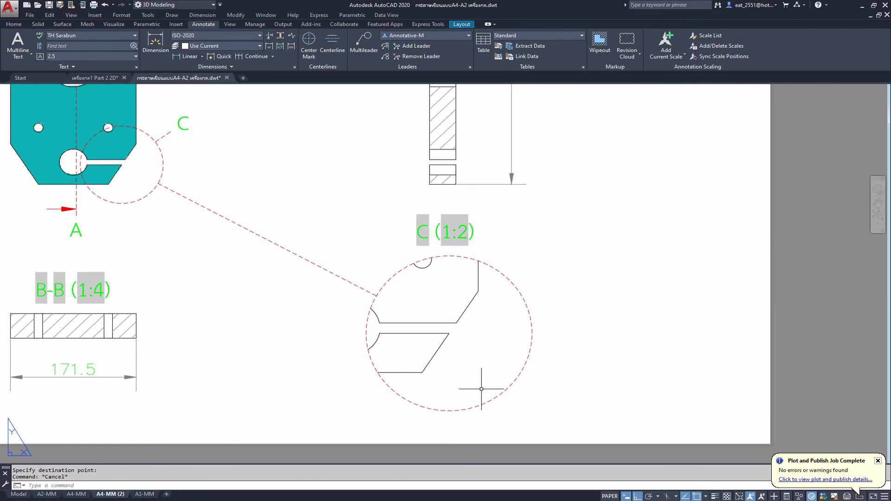
pyautogui.scroll(-2, 460, 303)
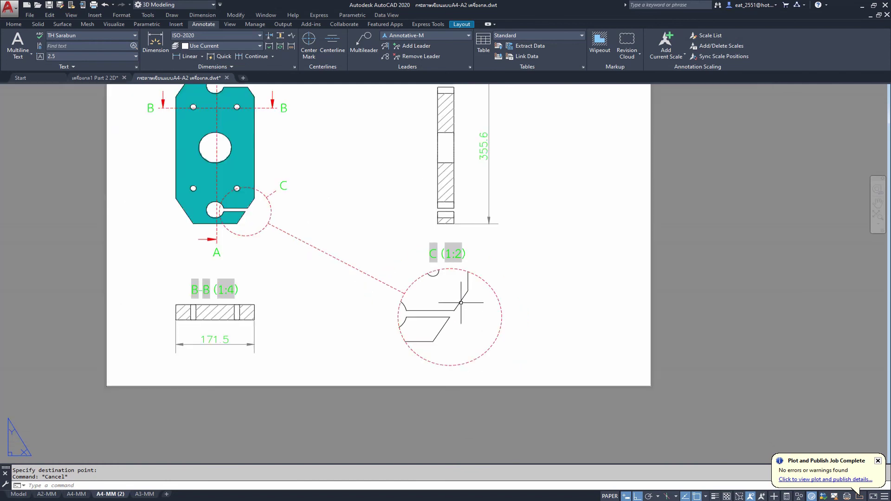
pyautogui.scroll(2, 456, 323)
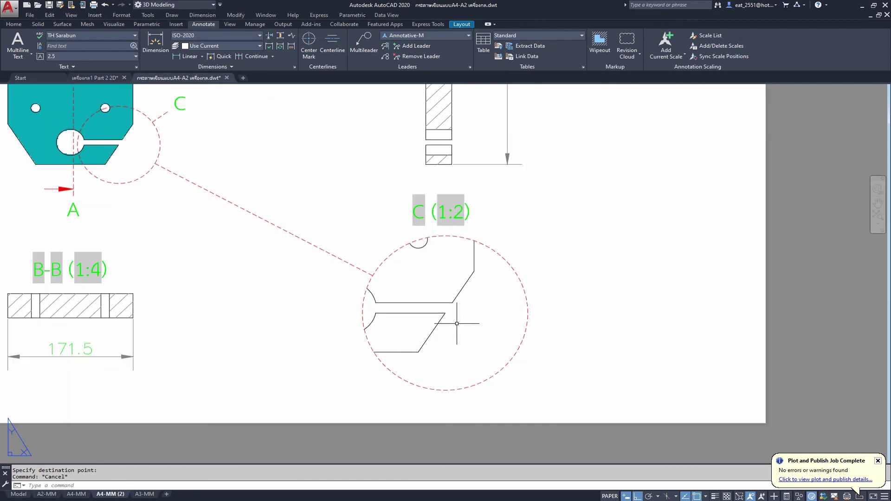
pyautogui.moveTo(457, 320); pyautogui.dragTo(412, 319, button='middle')
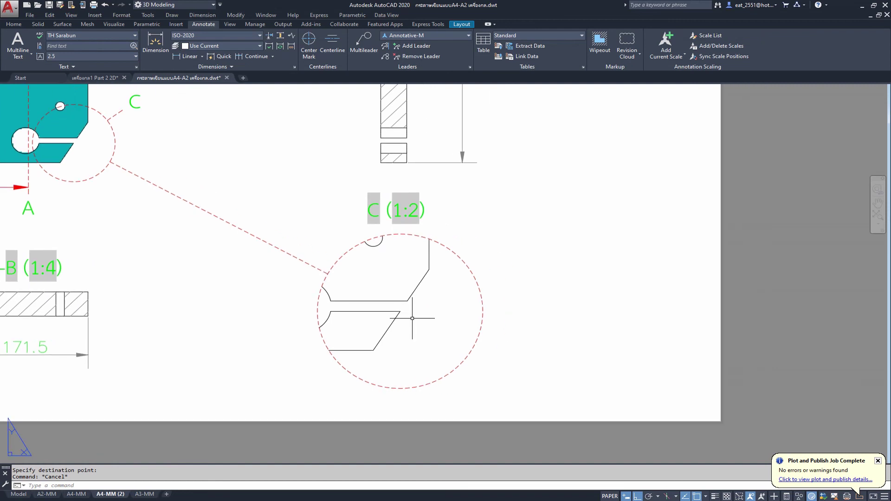
# - Add a 59.3 vertical dimension right of detail C, then switch to model space
pyautogui.click(187, 56)
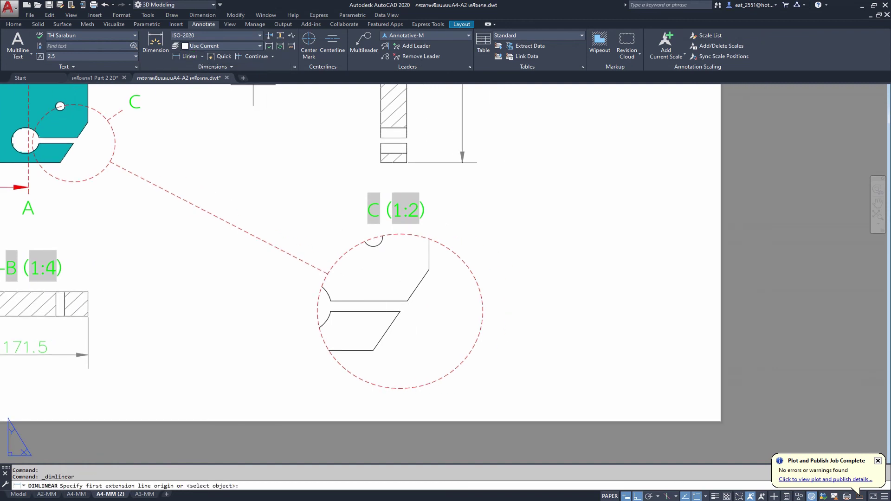
pyautogui.click(374, 351)
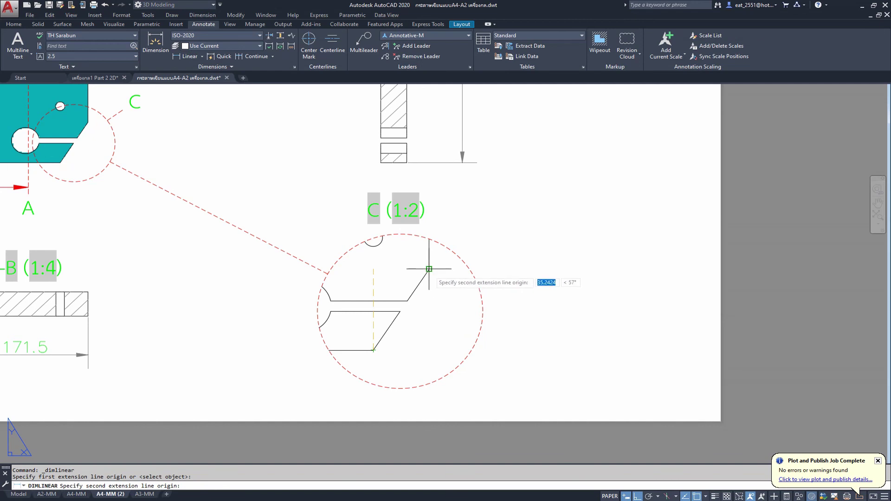
pyautogui.click(429, 269)
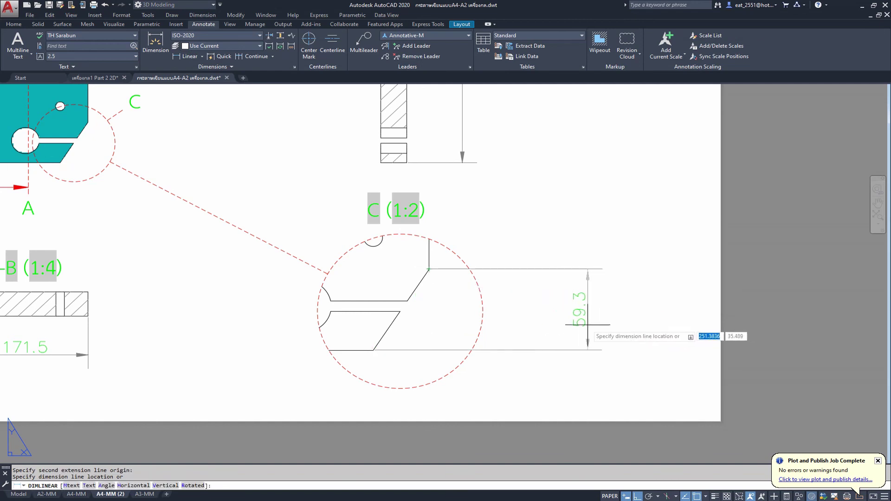
pyautogui.click(572, 325)
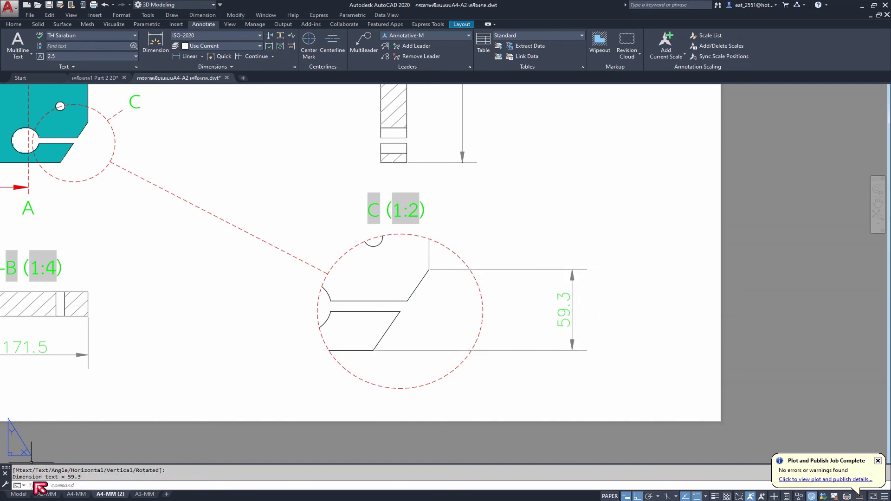
pyautogui.click(18, 493)
# - Zoom in on the upper slot in the model-space top view
pyautogui.scroll(2, 369, 161)
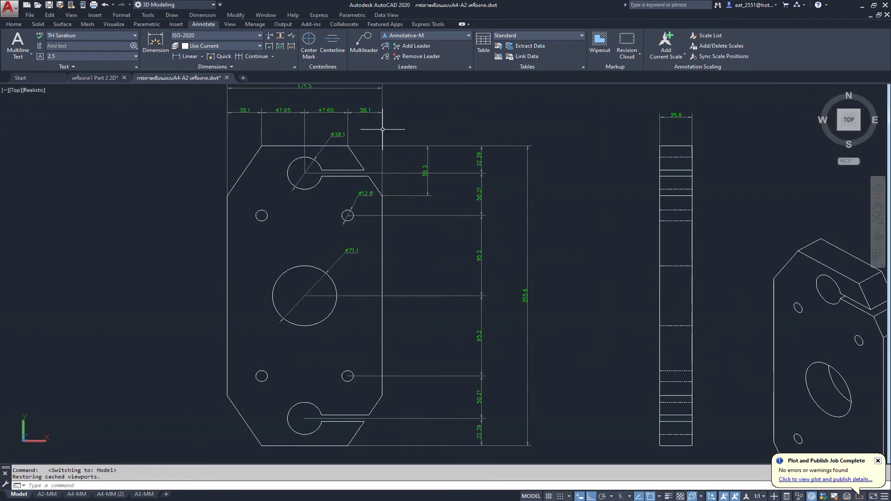
pyautogui.scroll(2, 383, 134)
pyautogui.moveTo(331, 159); pyautogui.dragTo(321, 203, button='middle')
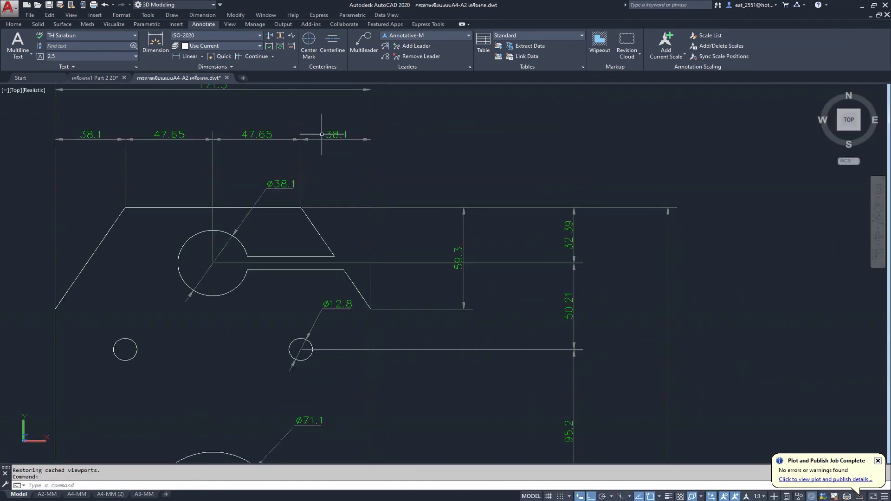
pyautogui.scroll(-3, 329, 136)
pyautogui.scroll(2, 329, 135)
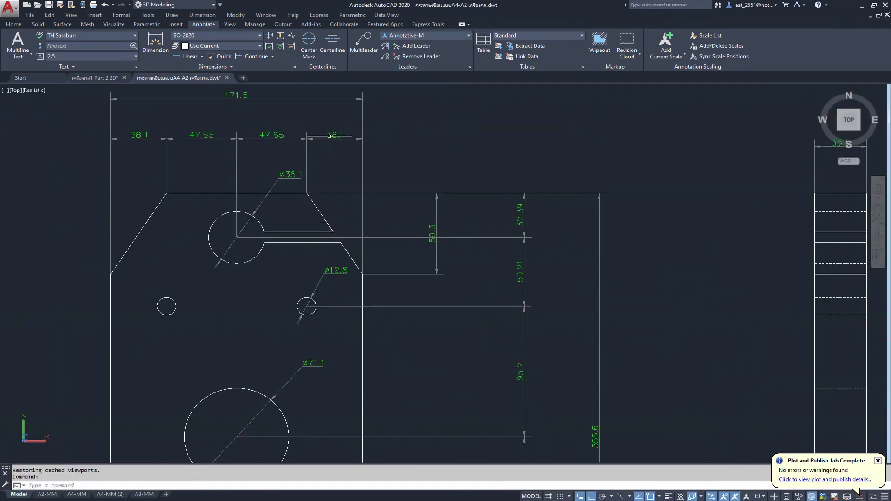
pyautogui.scroll(2, 334, 245)
pyautogui.scroll(1, 333, 245)
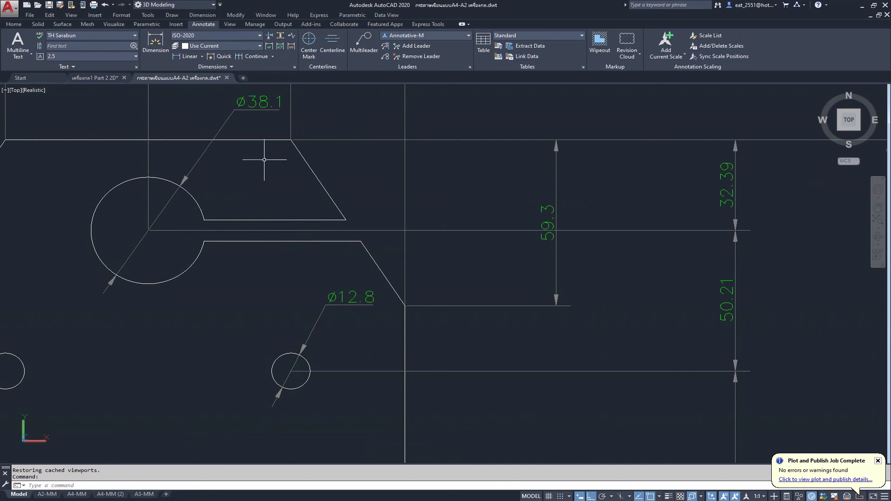
# - Dimension the upper slot's width as 7.6 with a linear dimension
pyautogui.click(188, 56)
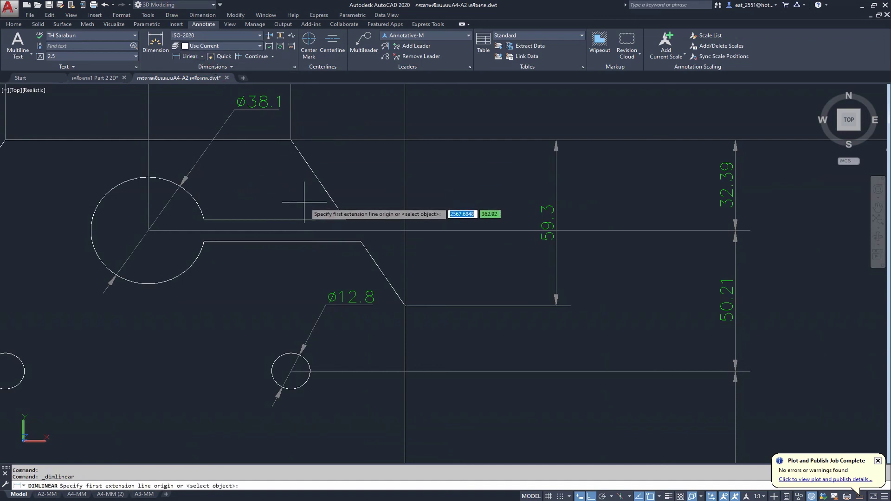
pyautogui.click(348, 220)
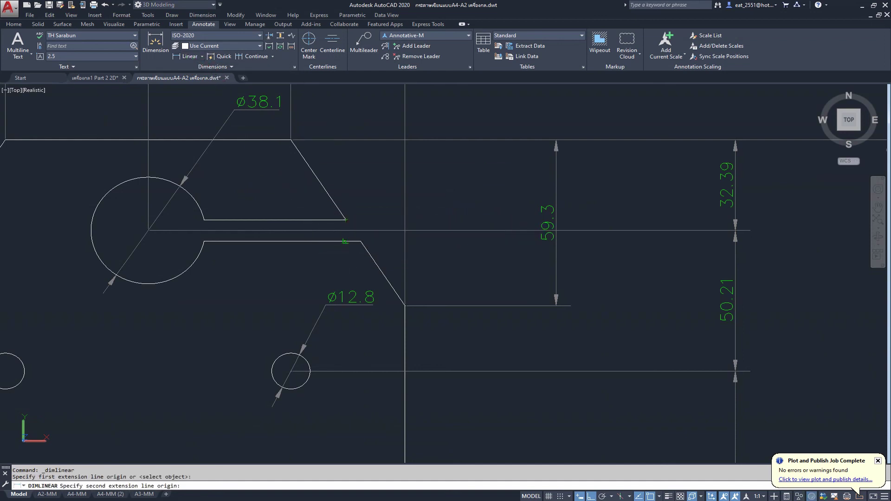
pyautogui.click(345, 241)
pyautogui.click(478, 253)
pyautogui.scroll(-2, 340, 200)
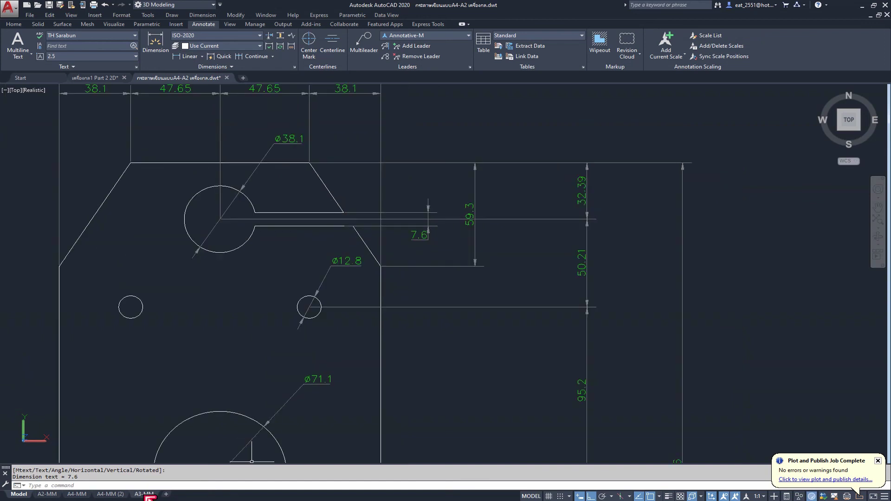
# - Return to the A4-MM (2) layout and cancel an unwanted 19.05 dimension in detail C
pyautogui.click(111, 494)
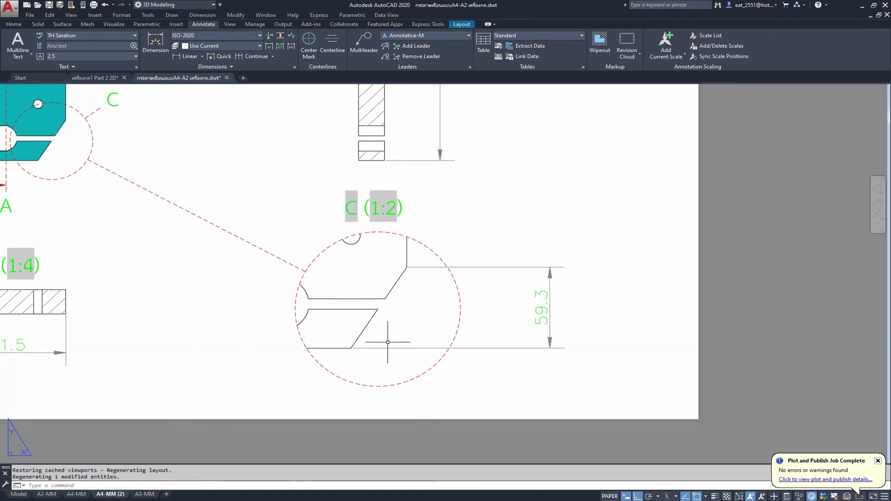
pyautogui.click(187, 56)
pyautogui.click(407, 266)
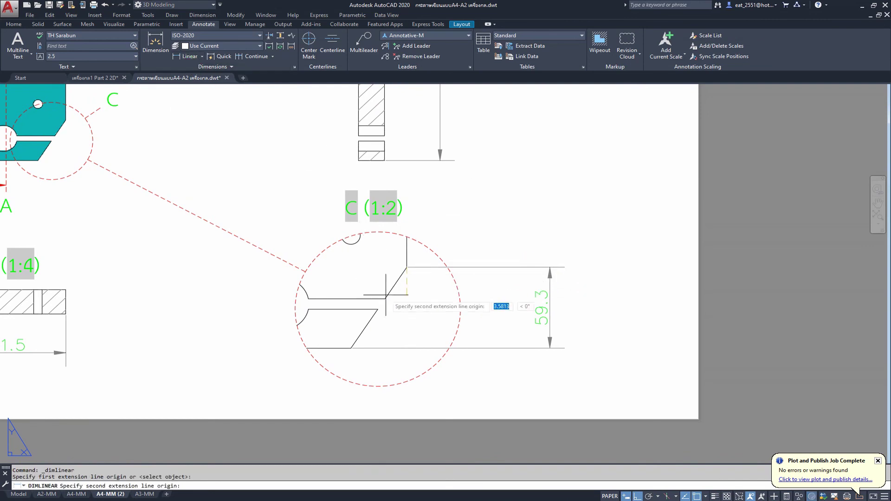
pyautogui.click(352, 348)
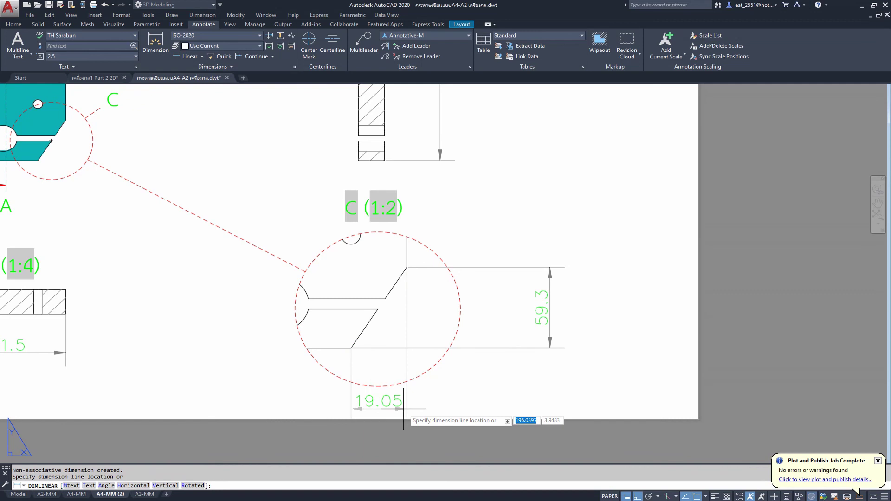
pyautogui.press('Escape')
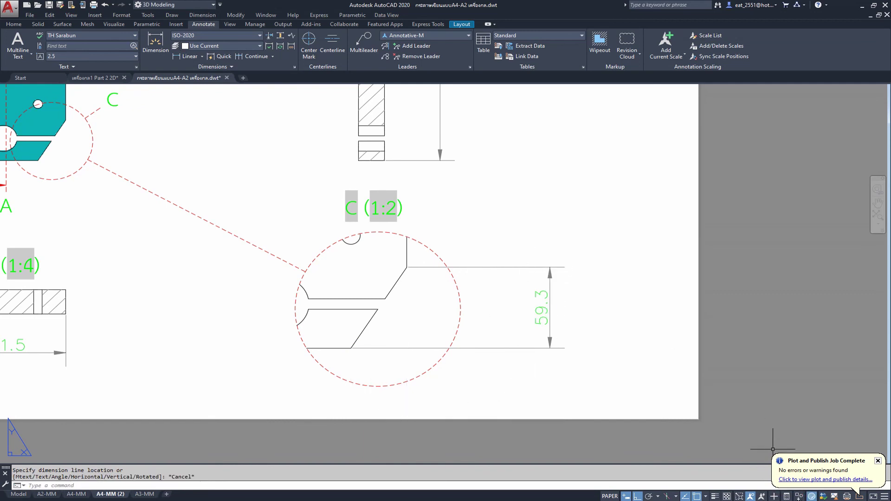
# - Dismiss the plot notification and hide the 59.3 dimension near detail C
pyautogui.click(876, 461)
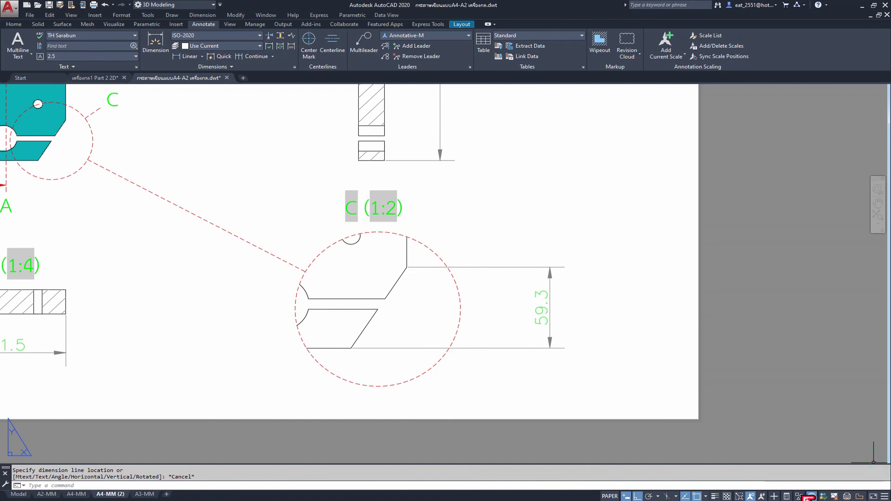
pyautogui.click(810, 497)
pyautogui.click(826, 491)
pyautogui.click(550, 281)
pyautogui.press('Return')
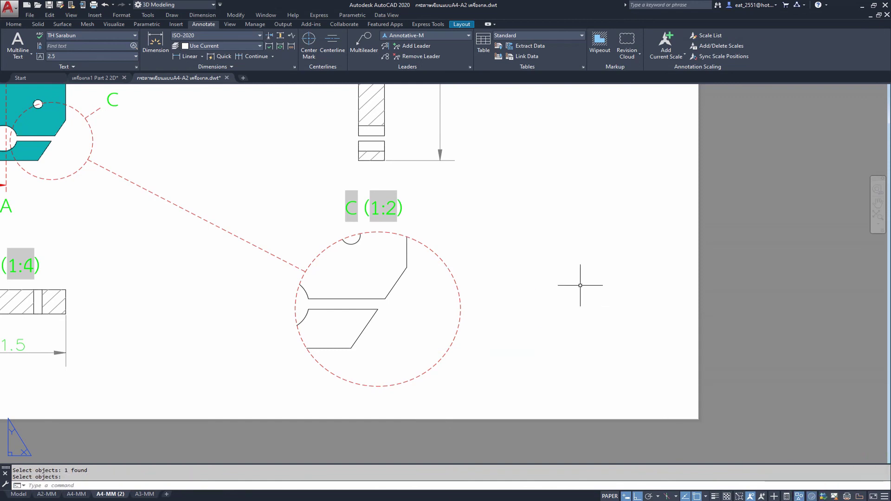
# - Add a 38.1 linear dimension below detail C
pyautogui.click(195, 56)
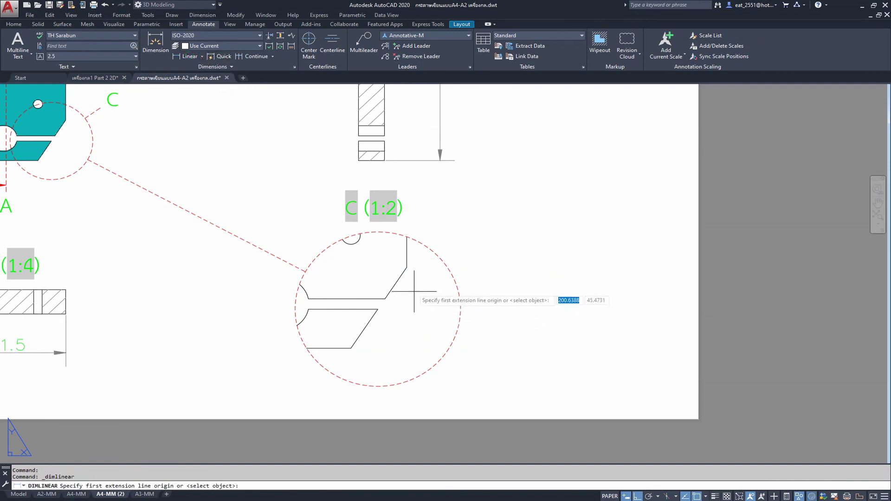
pyautogui.click(406, 266)
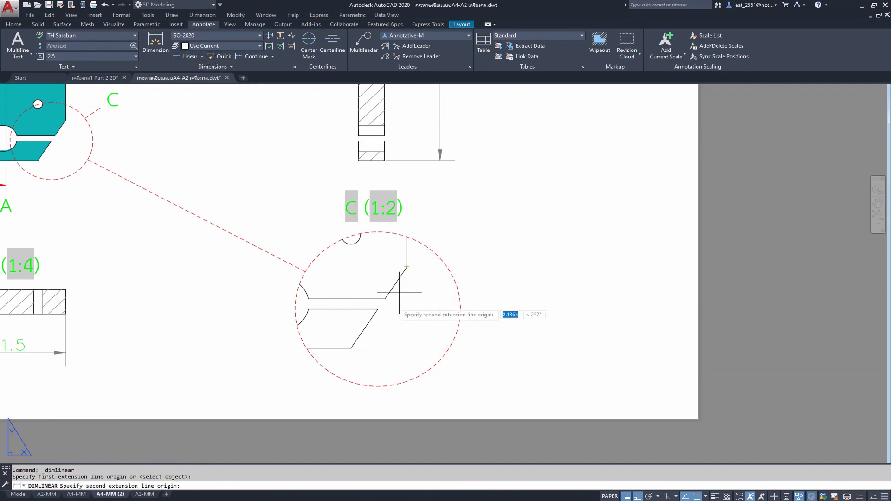
pyautogui.click(351, 348)
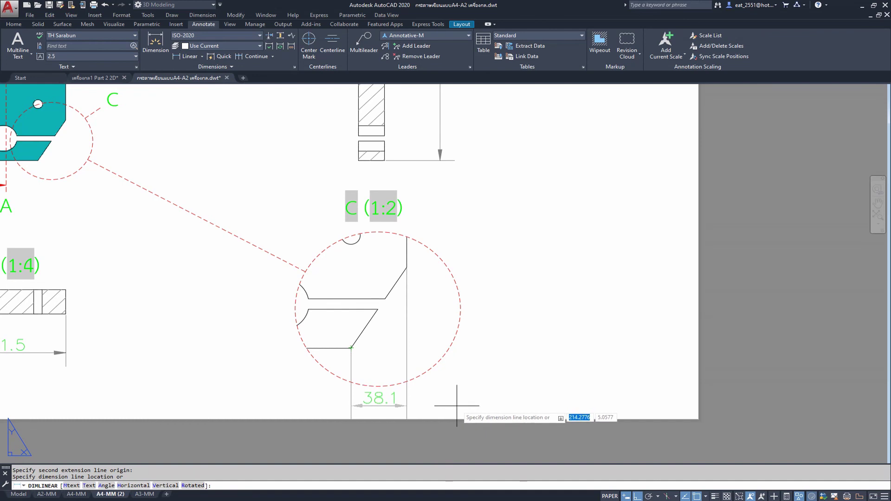
pyautogui.click(460, 393)
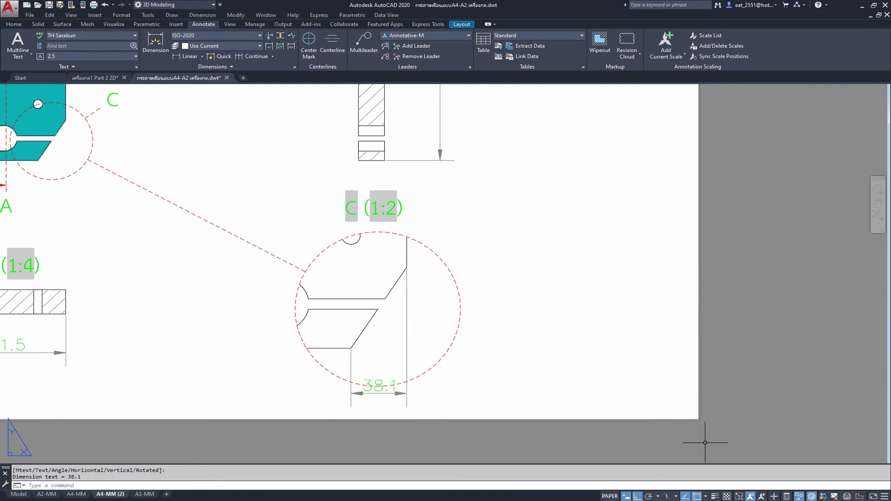
# - Unisolate all hidden drawing views and centre detail C on screen
pyautogui.click(834, 495)
pyautogui.scroll(-2, 457, 254)
pyautogui.scroll(-1, 457, 255)
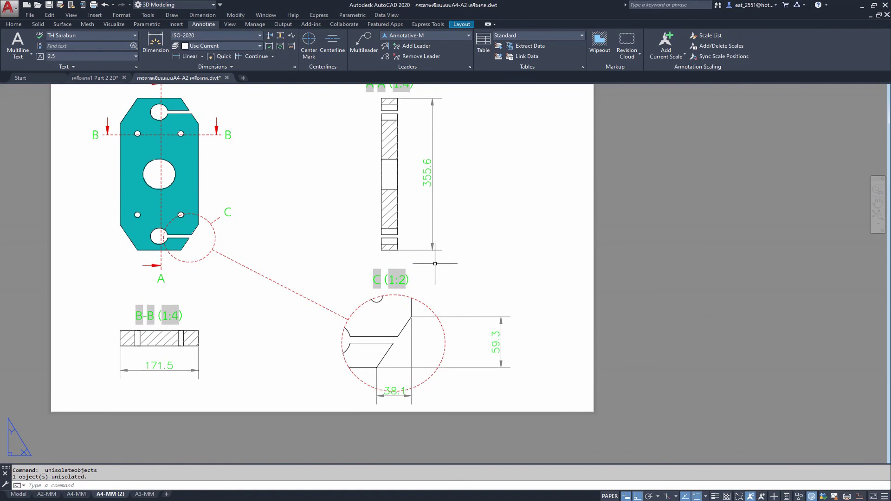
pyautogui.scroll(2, 435, 264)
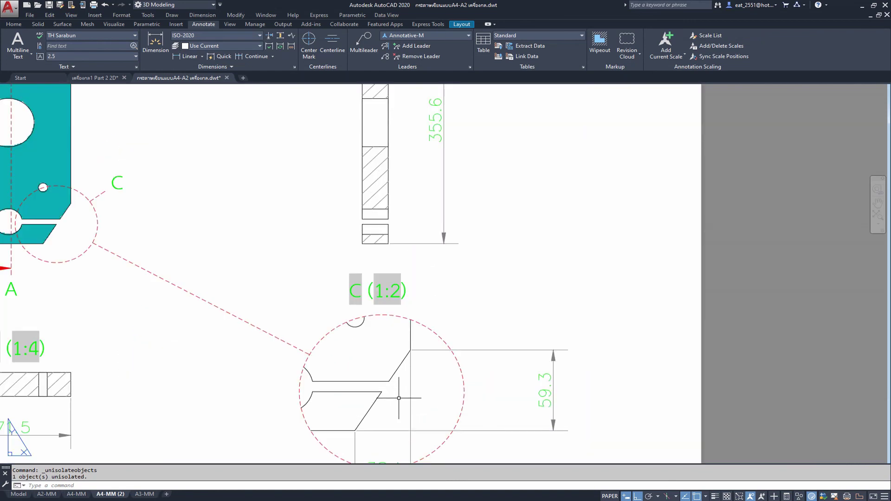
pyautogui.moveTo(398, 398); pyautogui.dragTo(418, 322, button='middle')
# - Dimension the slot width in detail C as 7.6, then zoom to fit the whole sheet
pyautogui.click(190, 56)
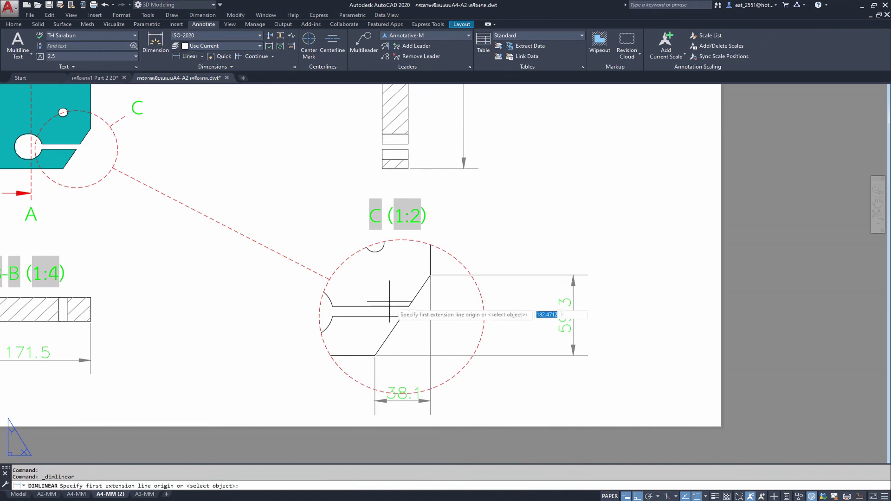
pyautogui.click(402, 317)
pyautogui.click(405, 306)
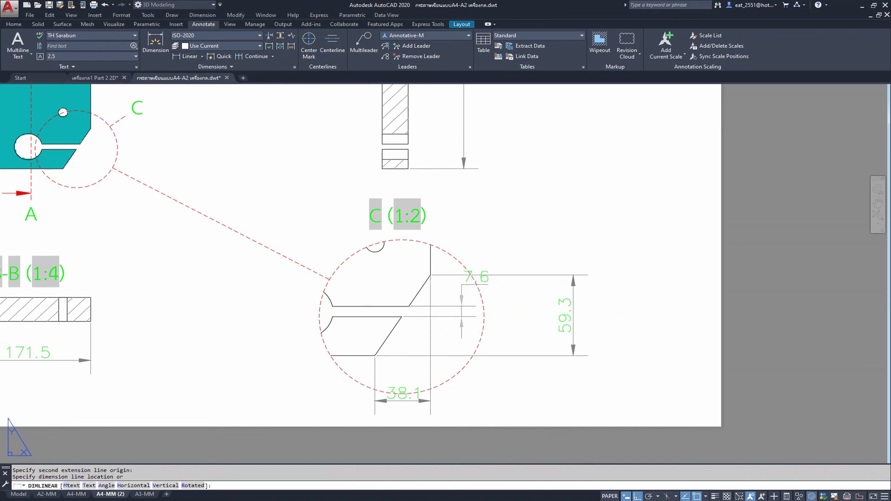
pyautogui.click(461, 302)
pyautogui.scroll(-3, 481, 368)
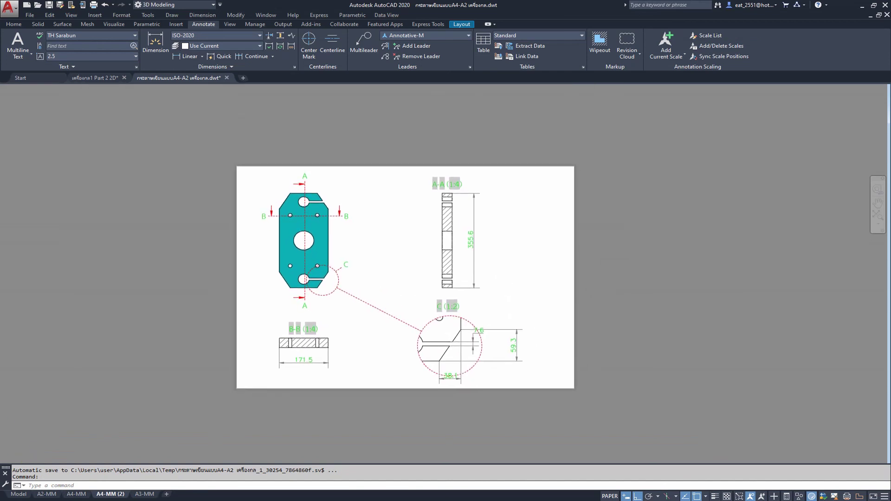
pyautogui.scroll(2, 483, 299)
pyautogui.middleClick(485, 297)
pyautogui.middleClick(485, 297)
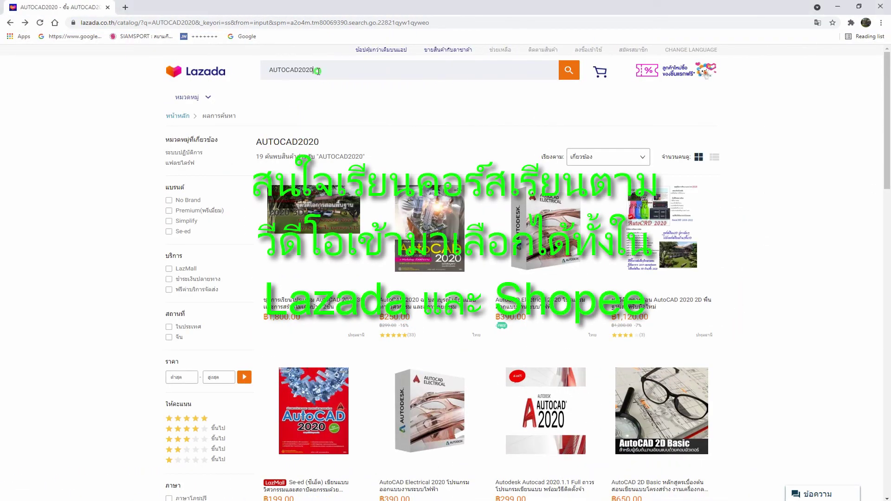
# - Clear the Lazada search box and search for AUTOCAD2020
pyautogui.click(294, 69)
pyautogui.rightClick(294, 69)
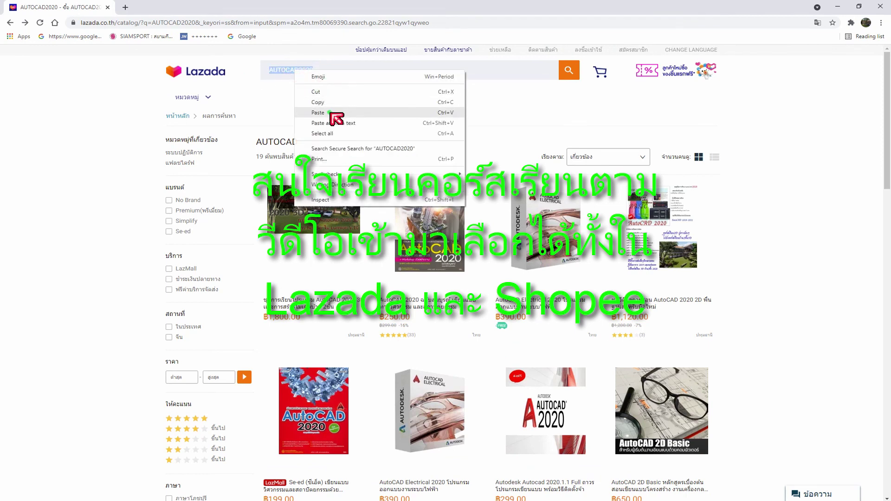
pyautogui.click(324, 113)
pyautogui.moveTo(368, 72); pyautogui.dragTo(206, 80)
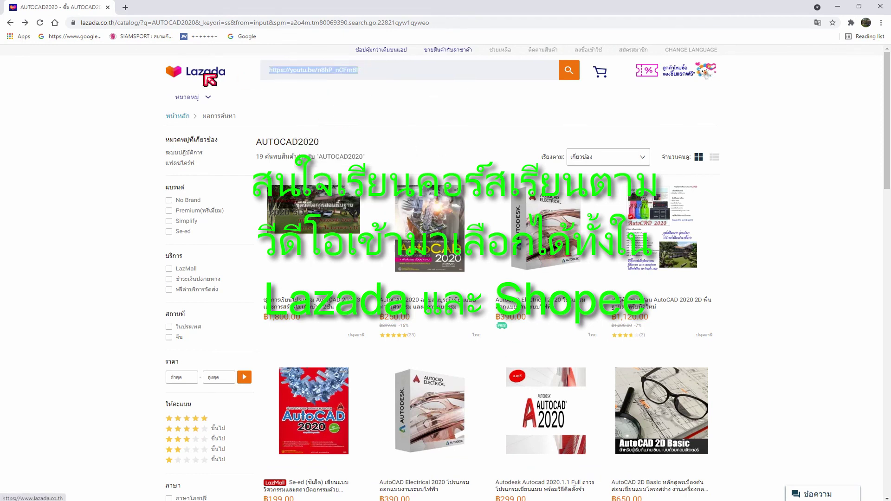
pyautogui.press('BackSpace')
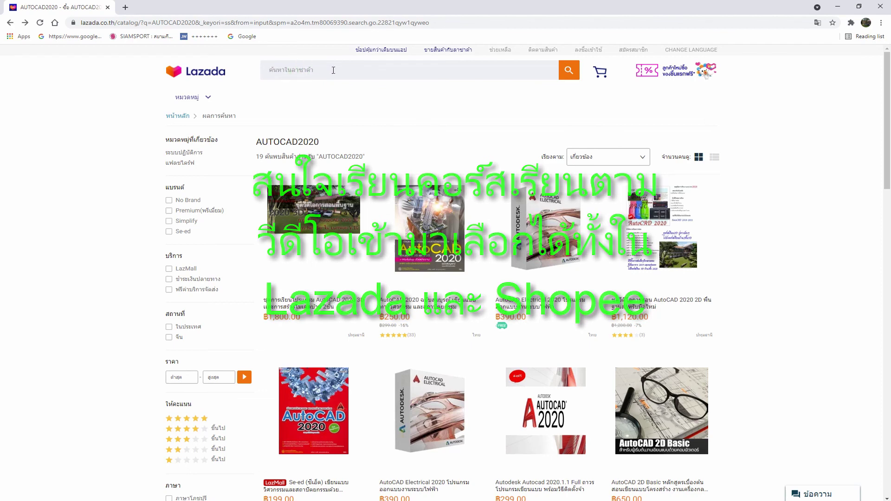
pyautogui.write('A')
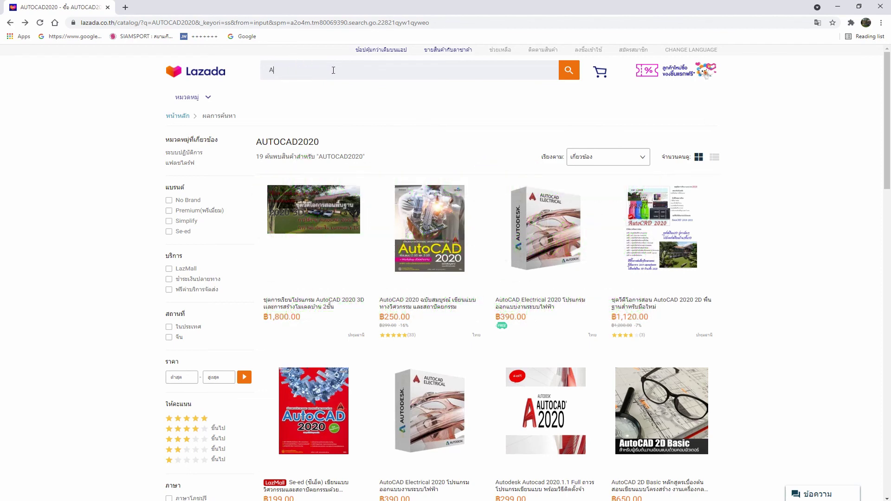
pyautogui.write('UTO')
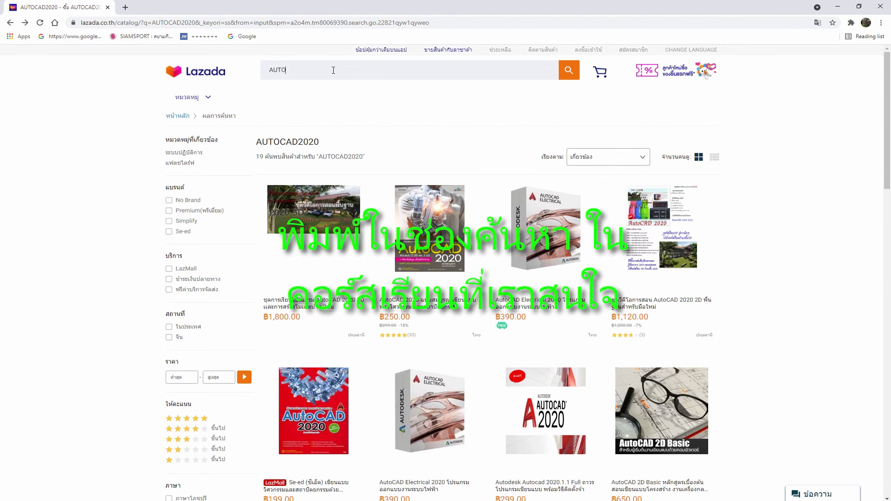
pyautogui.write('CAD')
pyautogui.write('2020')
pyautogui.press('Return')
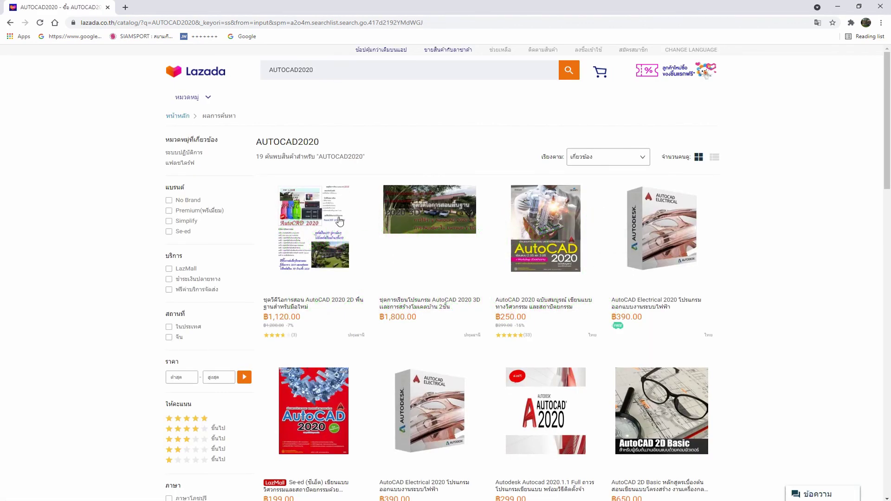
# - Open the AutoCAD 2020 2D course product and copy its youtu.be sample-video link
pyautogui.click(311, 223)
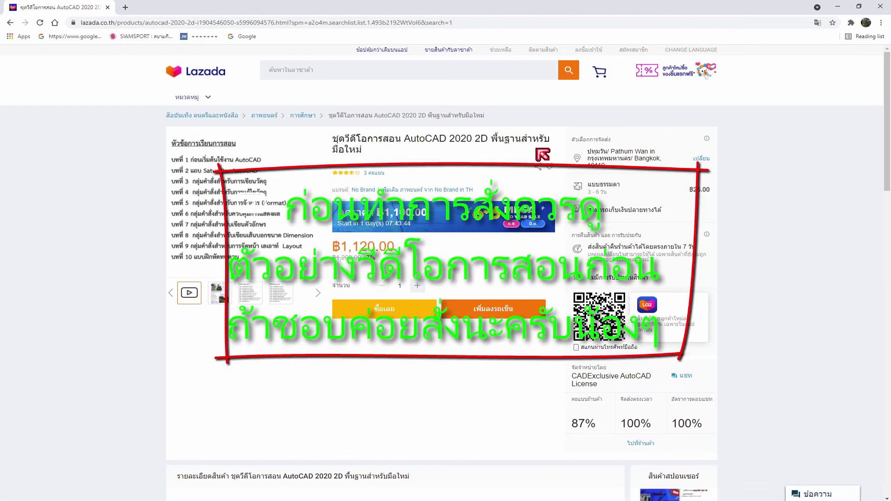
pyautogui.scroll(-5, 362, 159)
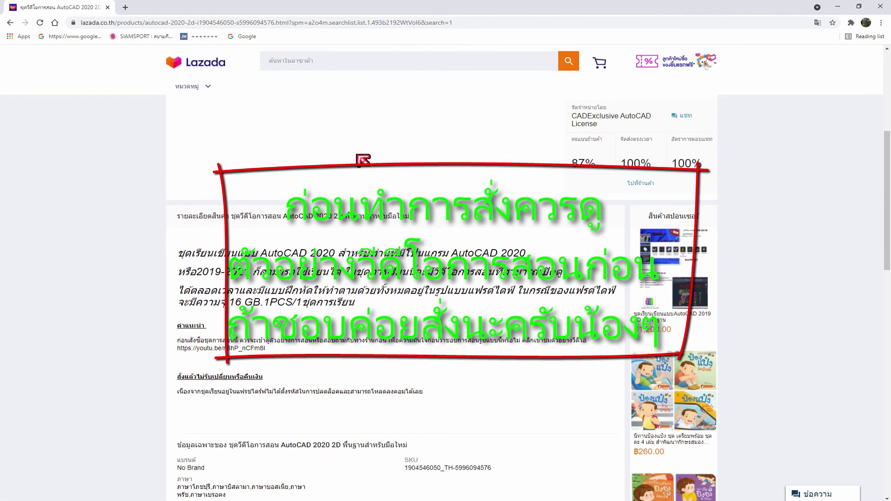
pyautogui.scroll(-2, 365, 241)
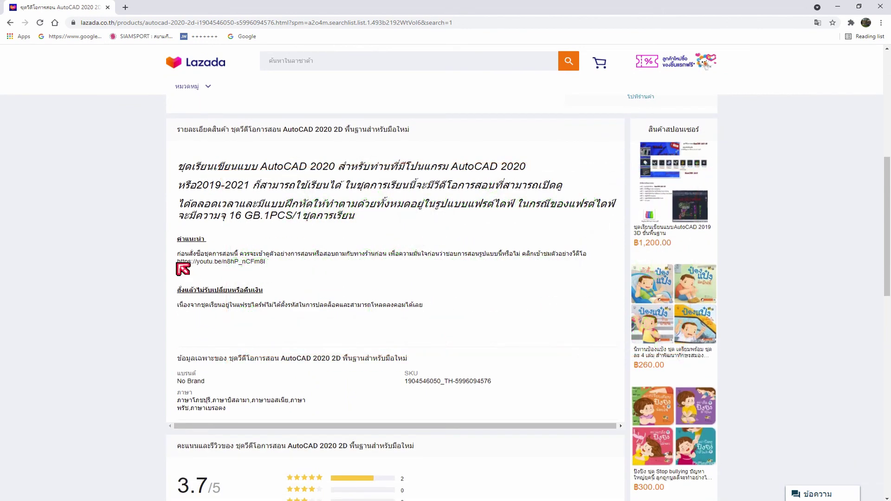
pyautogui.moveTo(178, 262); pyautogui.dragTo(284, 272)
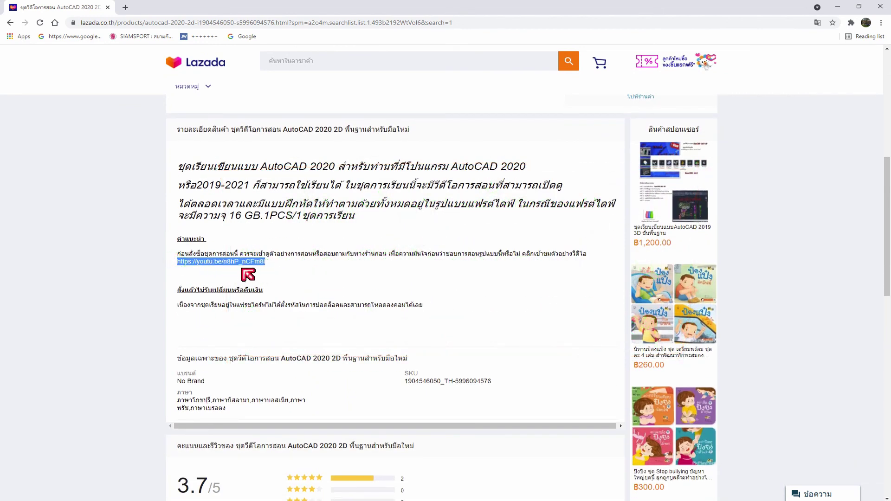
pyautogui.rightClick(242, 266)
pyautogui.click(274, 268)
pyautogui.click(126, 7)
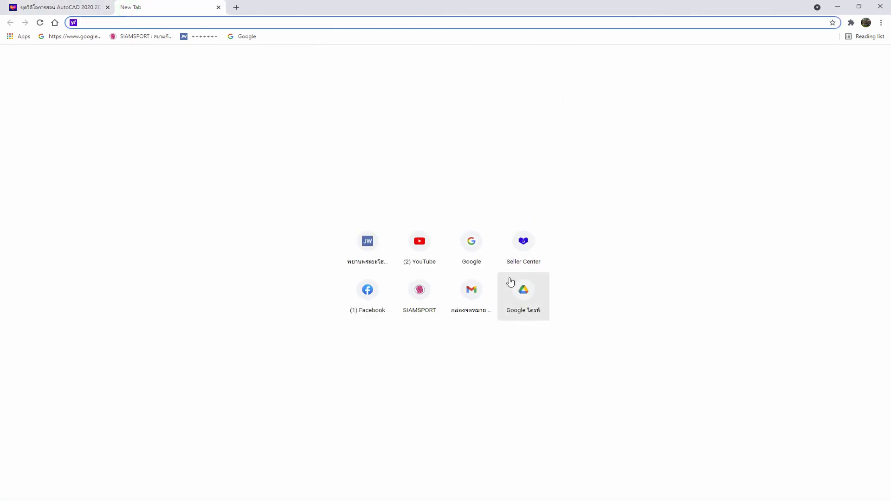
# - Search YouTube for the copied sample link, watch the AutoCAD 2020 lesson 3 video, then close it
pyautogui.click(420, 245)
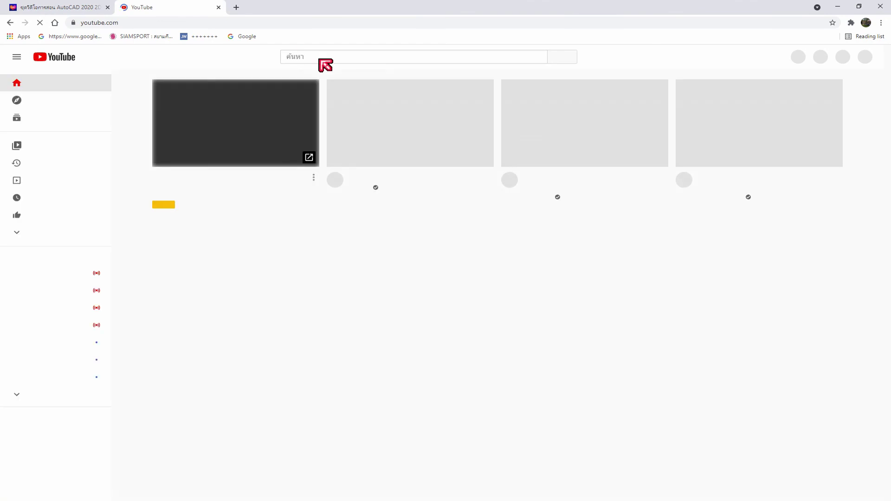
pyautogui.rightClick(318, 57)
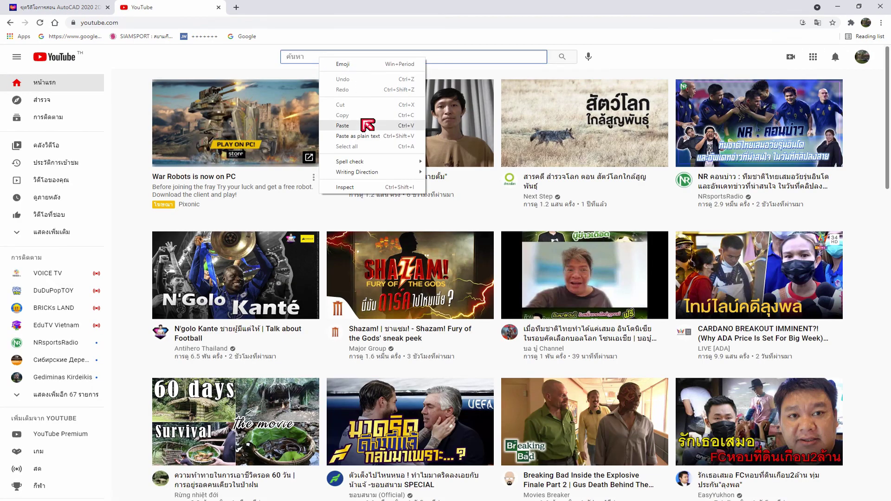
pyautogui.click(368, 125)
pyautogui.press('Return')
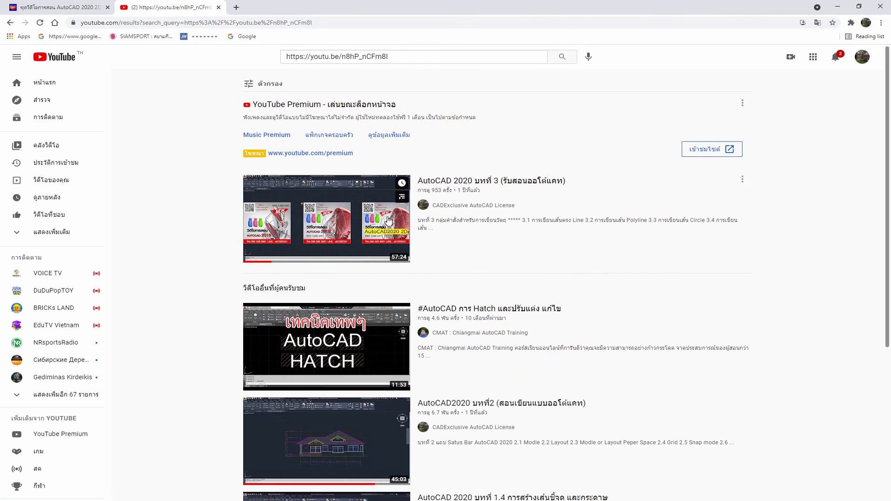
pyautogui.click(388, 221)
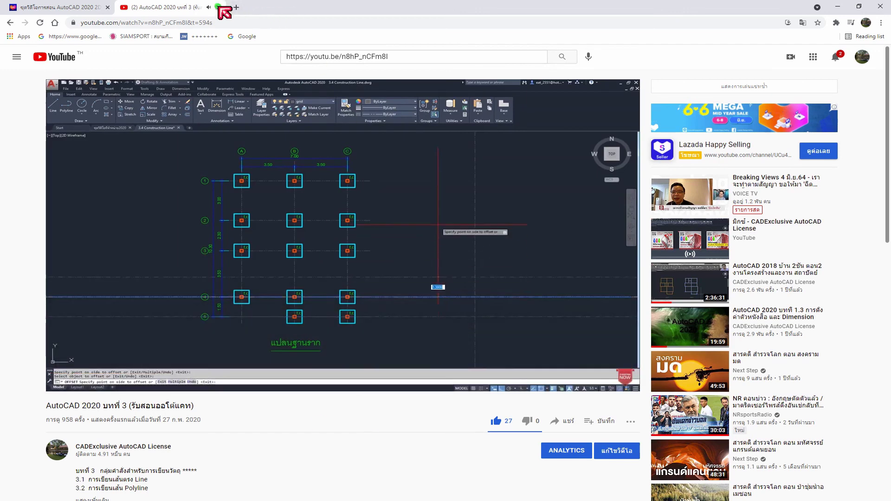
pyautogui.click(219, 7)
pyautogui.scroll(7, 458, 292)
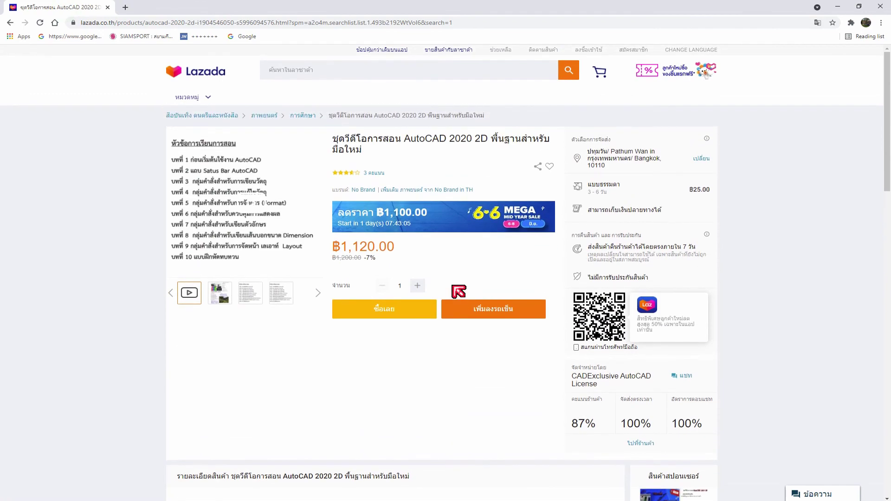
# - Visit the CADExclusive AutoCAD License shop and list All Products (฿525 to ฿2,280)
pyautogui.scroll(-6, 441, 283)
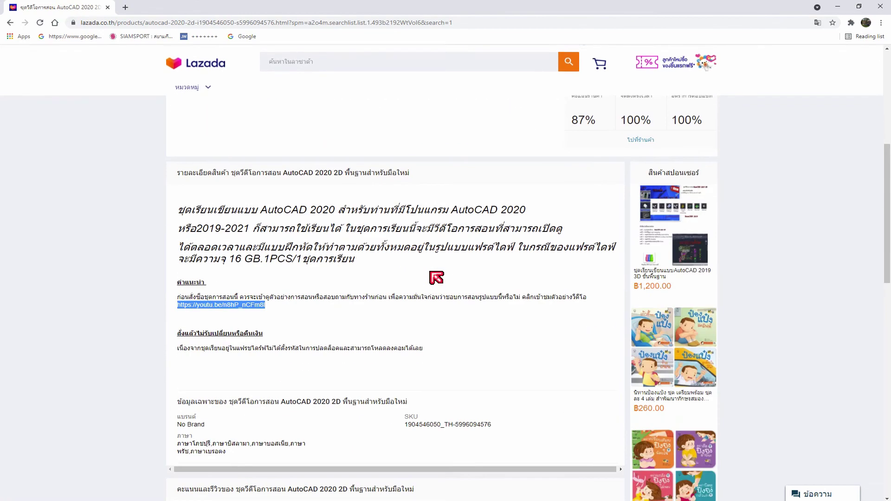
pyautogui.scroll(-4, 436, 278)
pyautogui.scroll(-1, 436, 278)
pyautogui.scroll(-5, 437, 277)
pyautogui.scroll(-2, 434, 276)
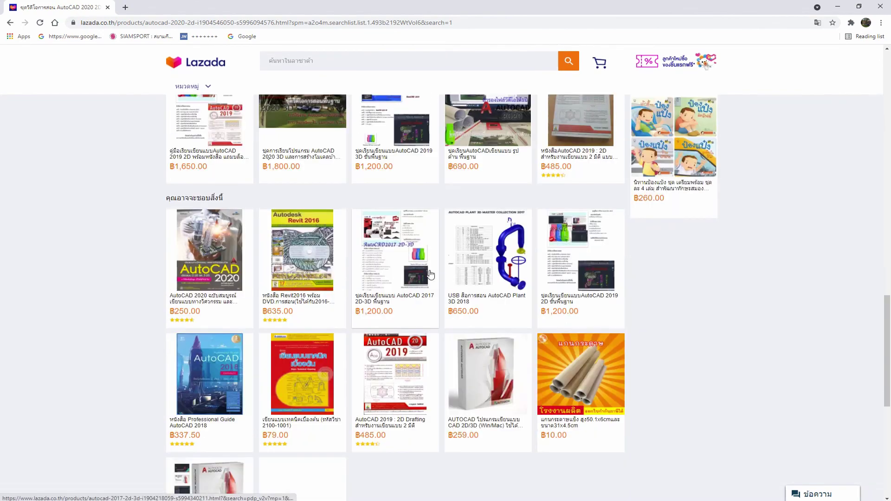
pyautogui.scroll(2, 430, 275)
pyautogui.scroll(6, 434, 279)
pyautogui.scroll(5, 451, 291)
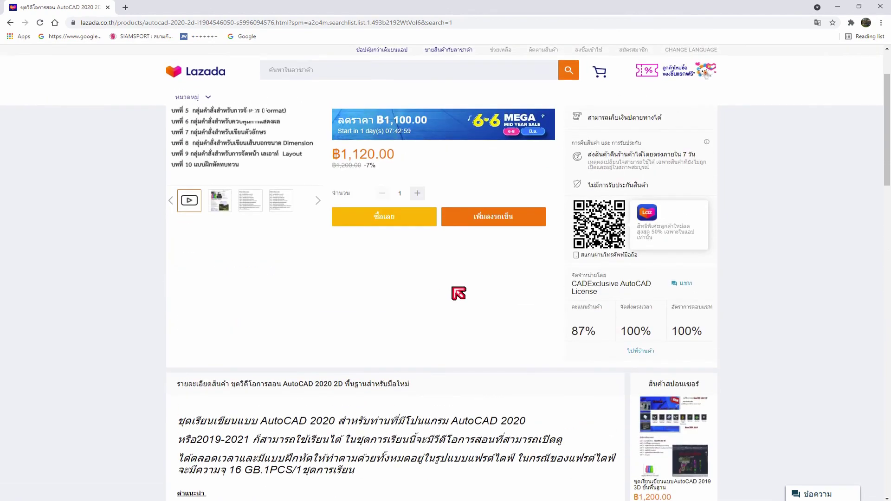
pyautogui.click(641, 351)
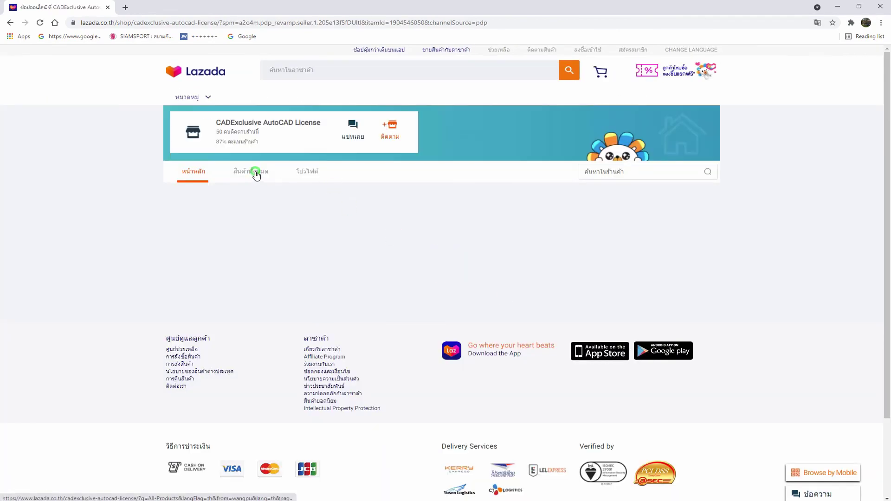
pyautogui.click(257, 173)
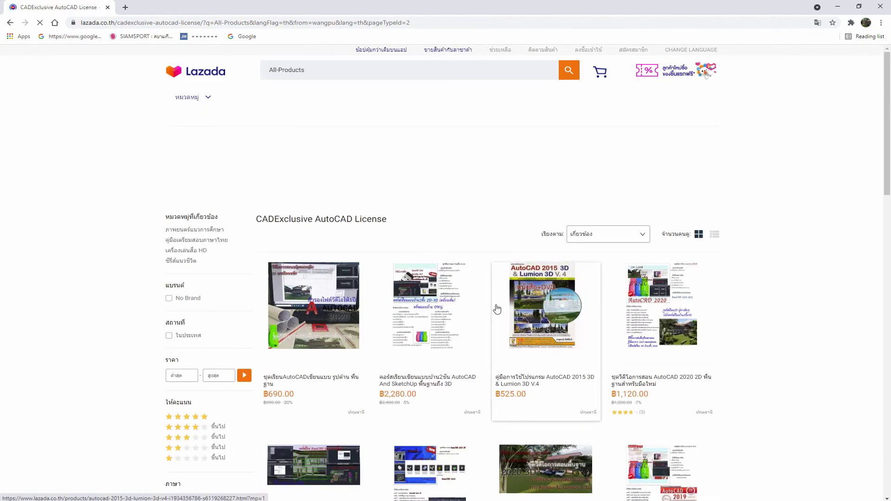
pyautogui.scroll(-3, 498, 308)
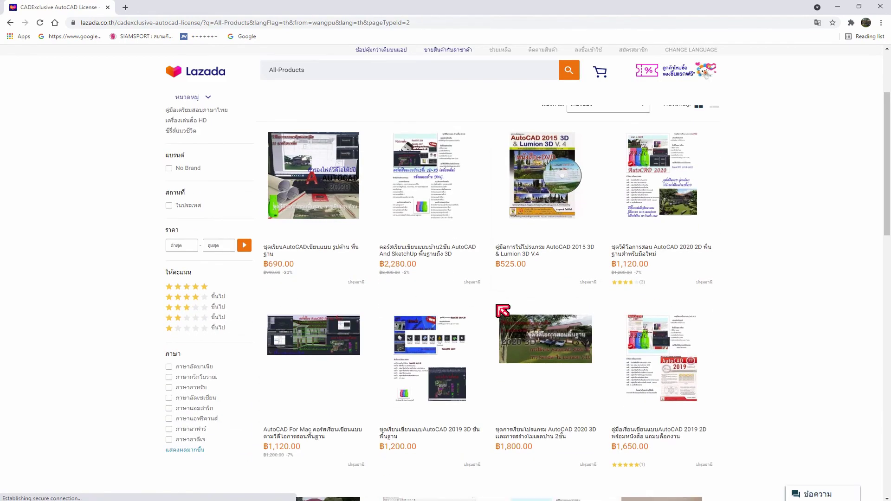